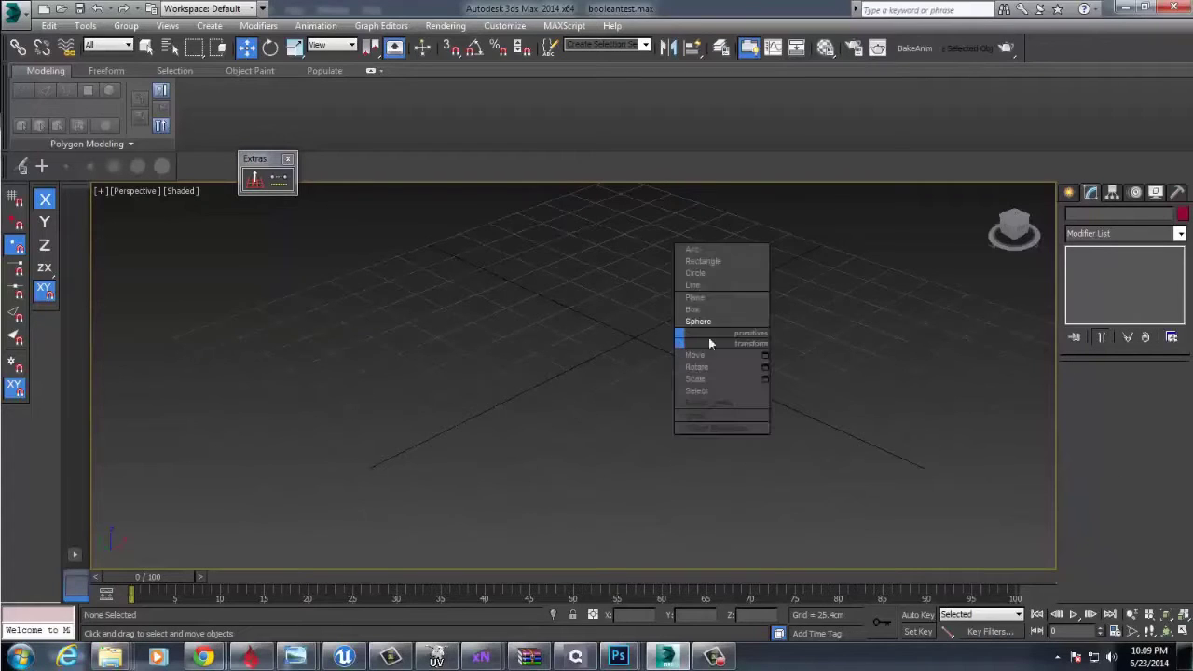
# Create a plane about 180 cm long and 281 cm wide on the grid around the origin
pyautogui.click(716, 297)
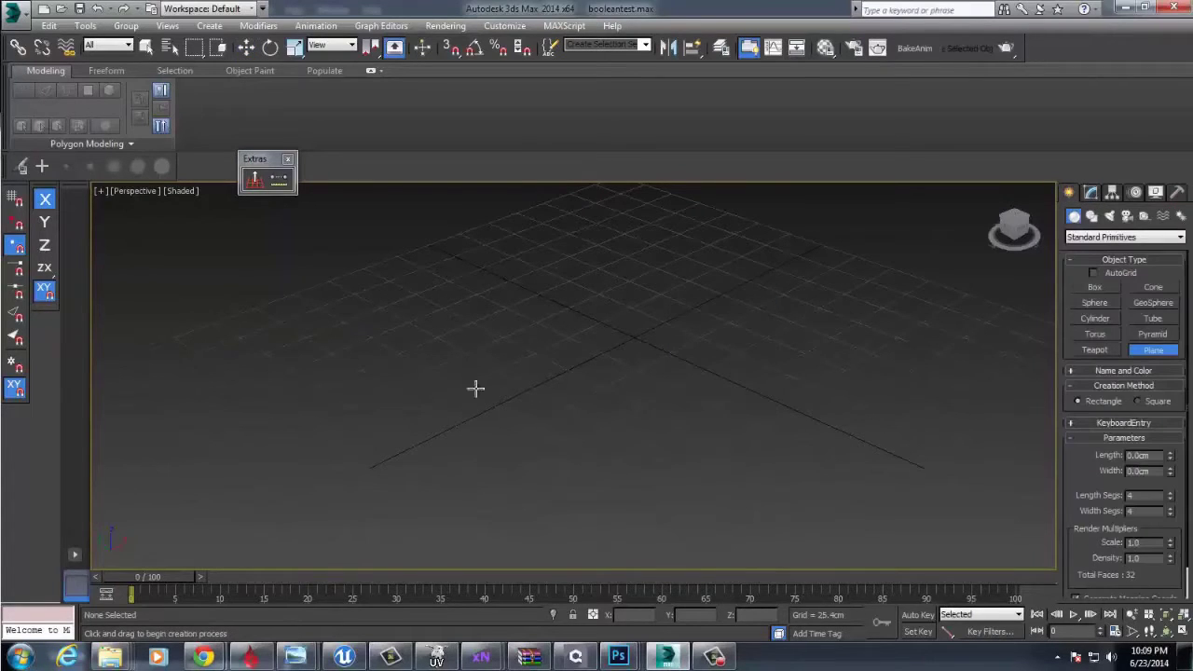
pyautogui.moveTo(352, 336); pyautogui.dragTo(910, 278)
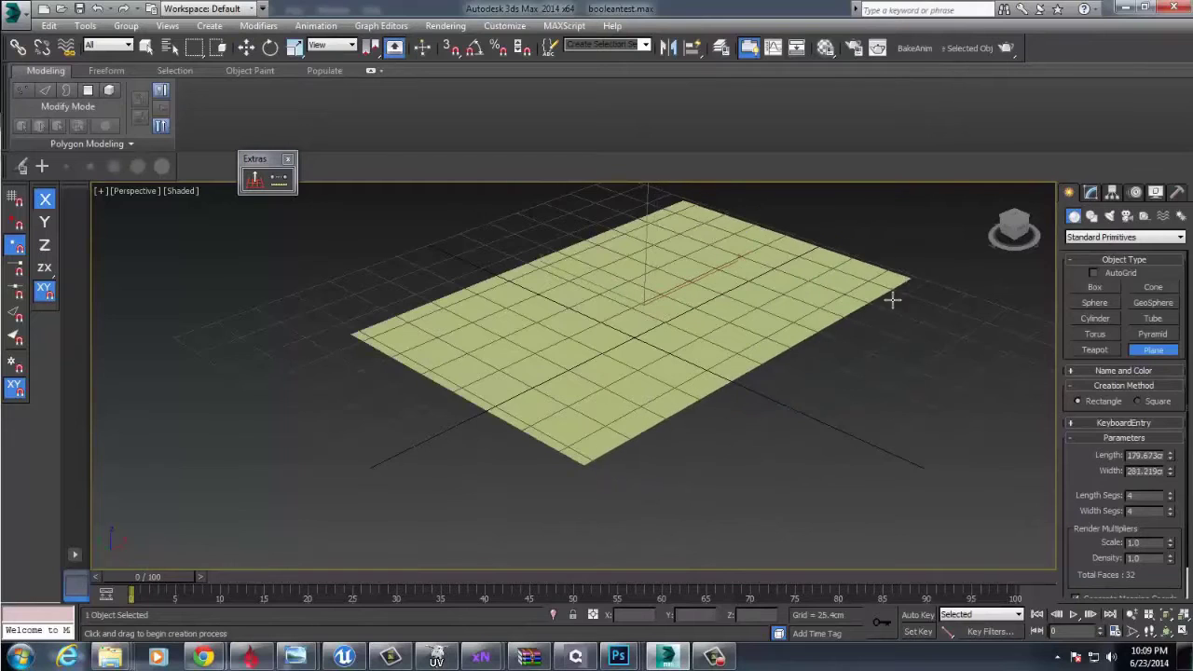
pyautogui.keyDown('alt'); pyautogui.moveTo(892, 298); pyautogui.dragTo(733, 420, button='middle'); pyautogui.keyUp('alt')
pyautogui.press('w')
pyautogui.rightClick(733, 419)
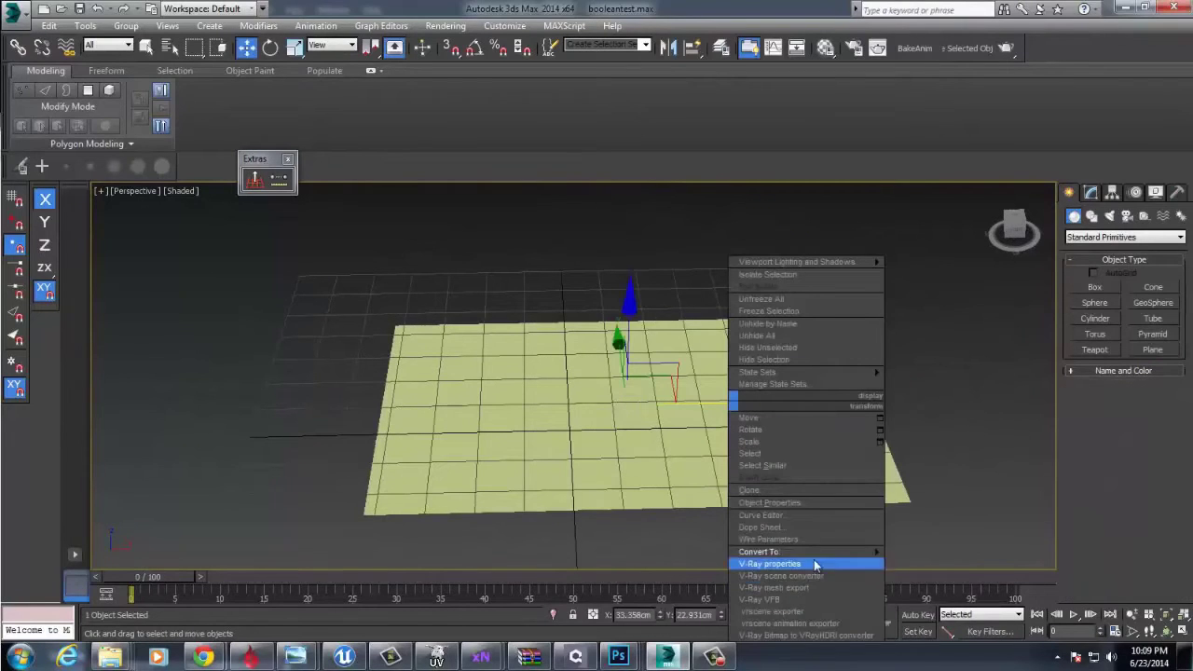
pyautogui.moveTo(792, 552)
pyautogui.click(942, 563)
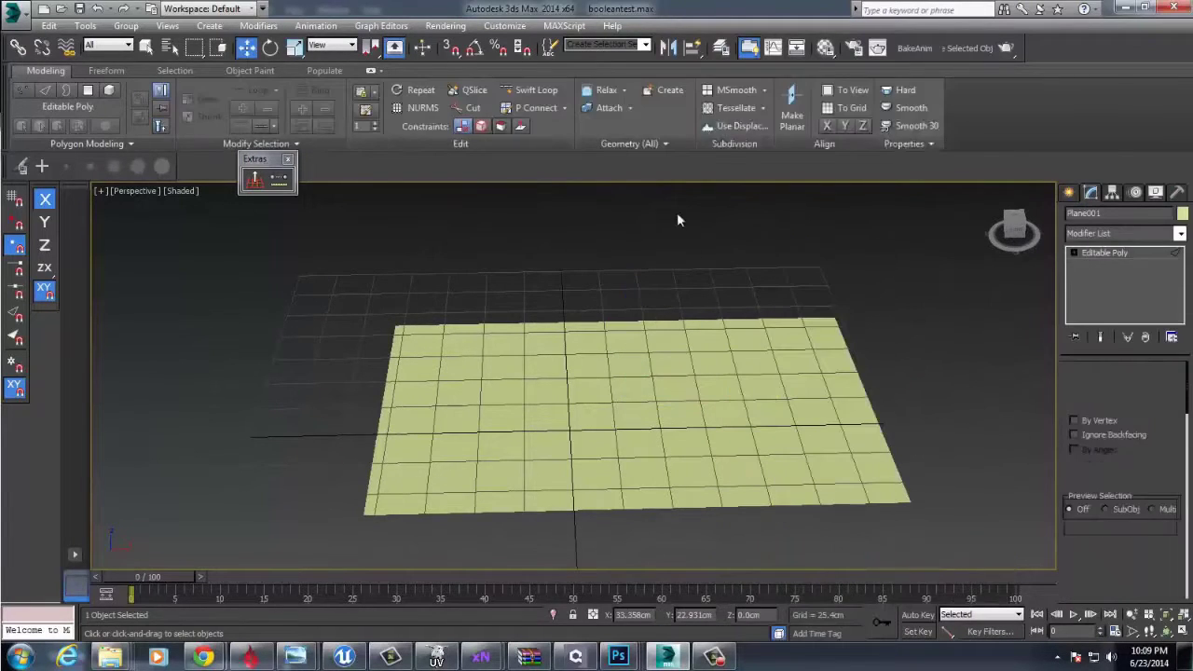
pyautogui.moveTo(678, 214); pyautogui.dragTo(851, 392)
pyautogui.hotkey('ctrl', 'z')
pyautogui.hotkey('ctrl', 'z')
pyautogui.hotkey('ctrl', 'z')
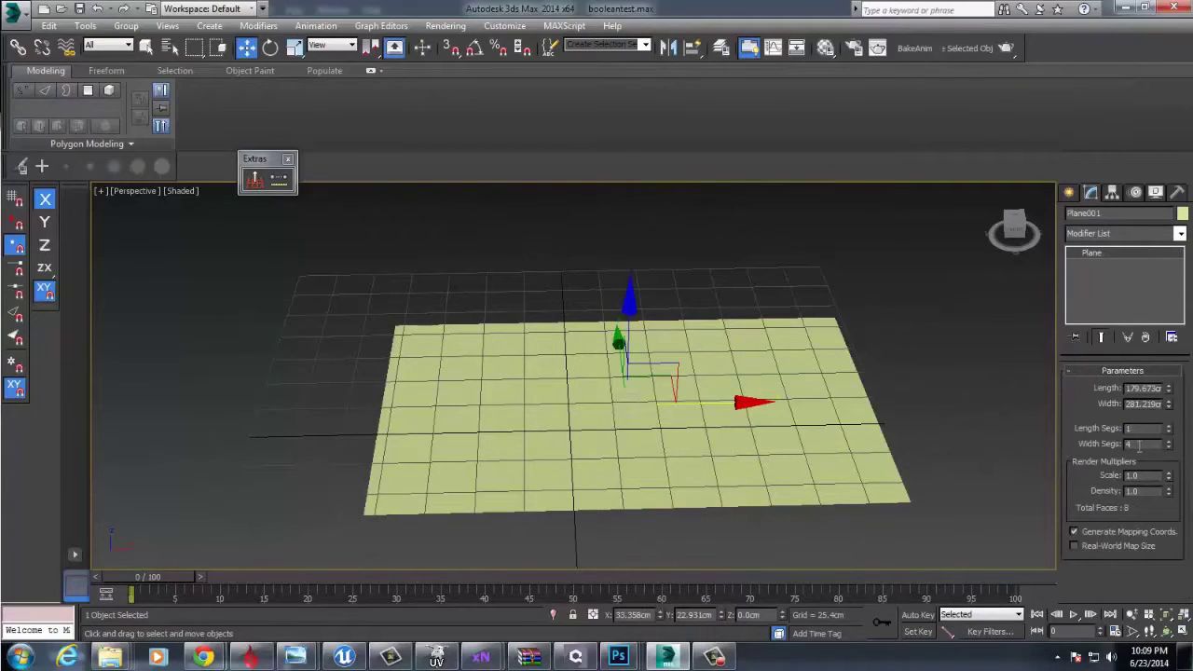
# Set the plane's length and width segments to 1 and convert it to an Editable Poly
pyautogui.rightClick(726, 347)
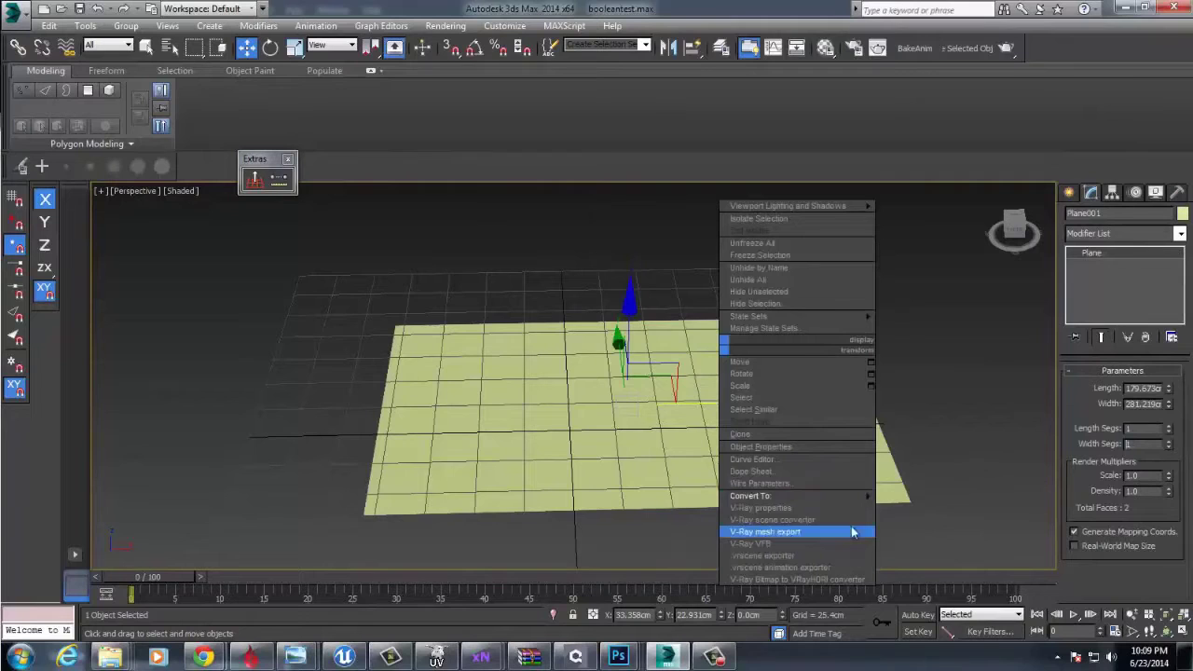
pyautogui.moveTo(839, 496)
pyautogui.click(942, 506)
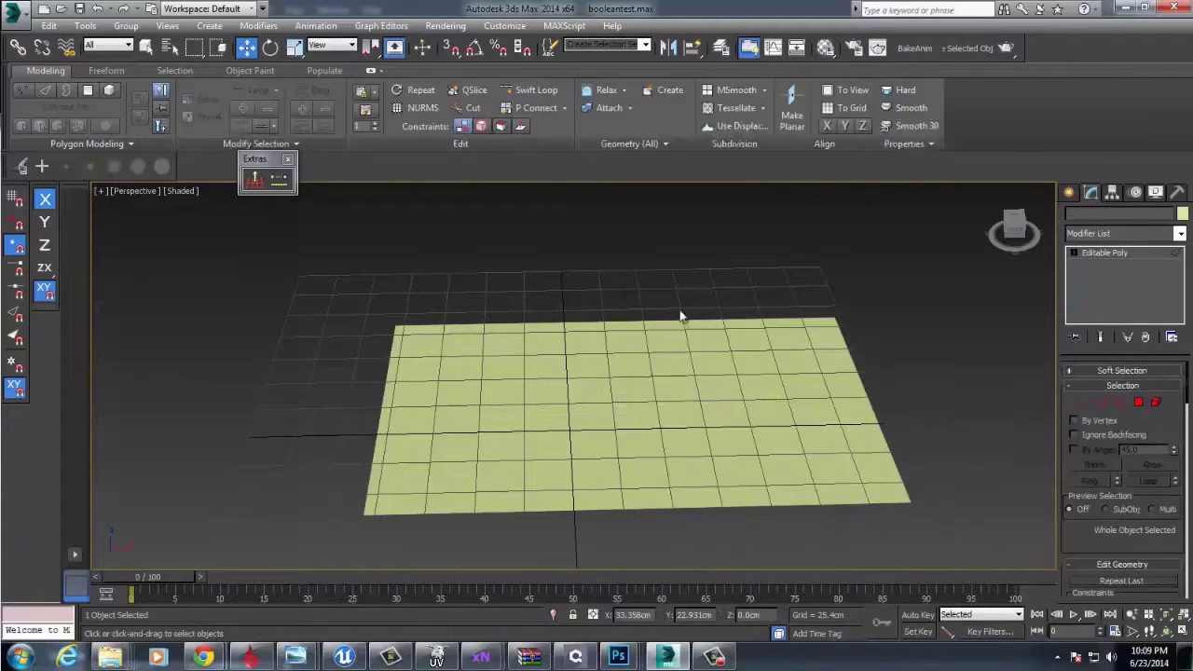
# Connect the plane's long edges with a crosswise edge at the middle and another halfway across the +X half
pyautogui.moveTo(814, 581); pyautogui.dragTo(766, 551)
pyautogui.hotkey('ctrl', 'shift', 'e')
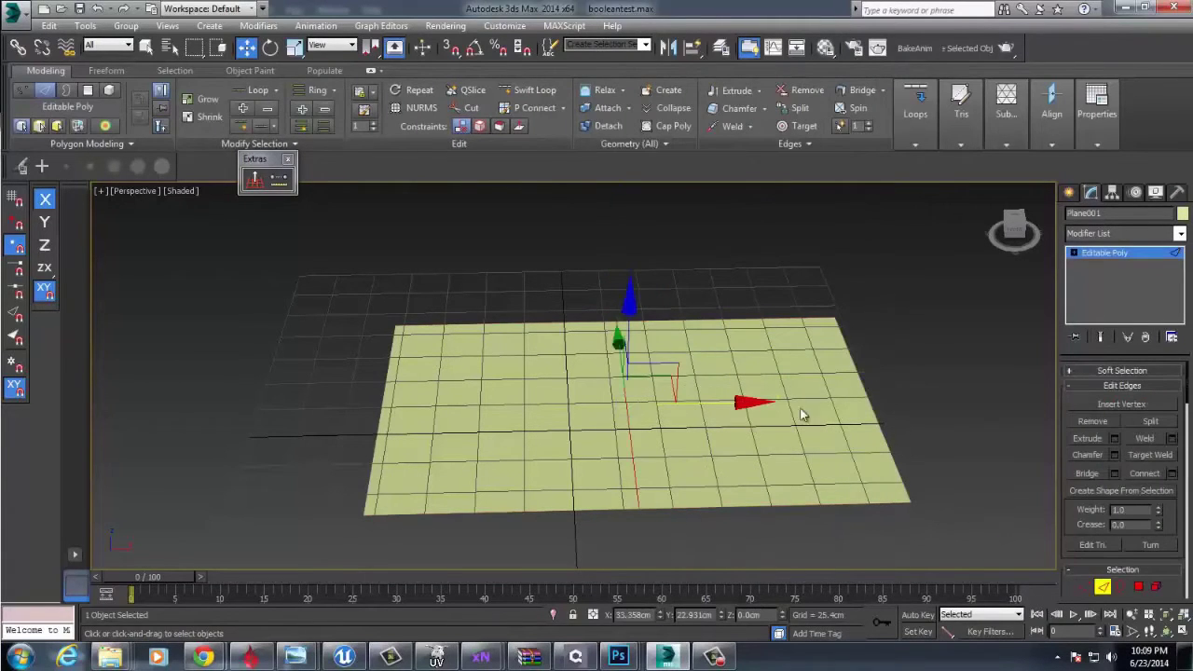
pyautogui.moveTo(753, 282); pyautogui.dragTo(717, 572)
pyautogui.hotkey('ctrl', 'shift', 'e')
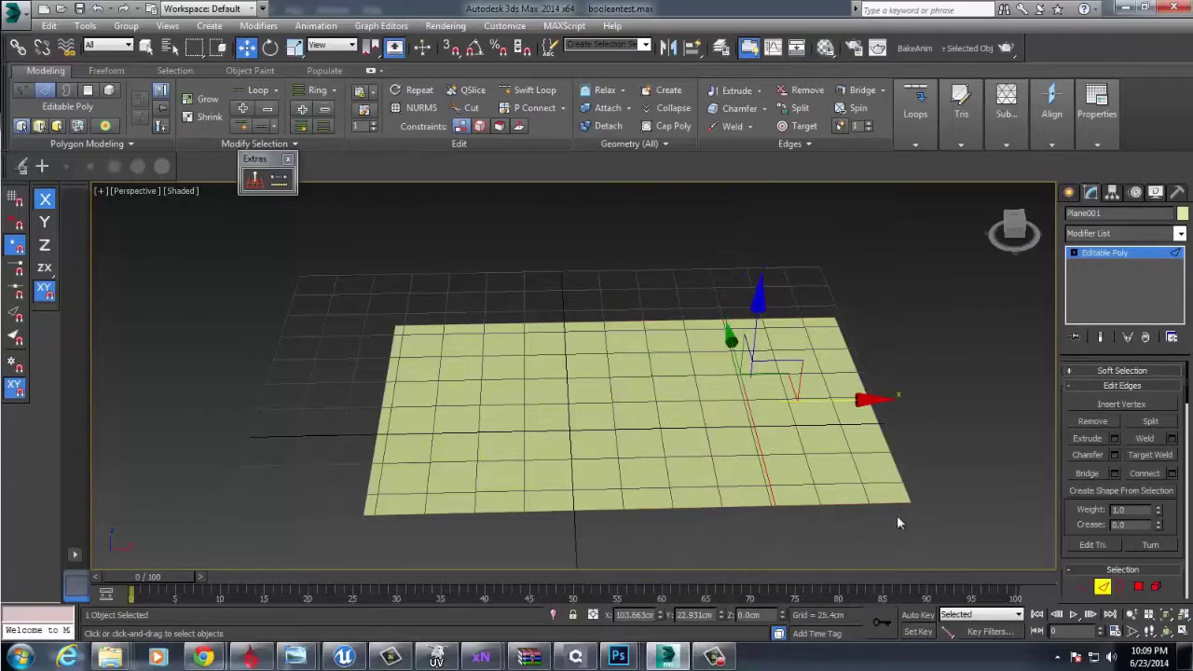
# Raise the plane's outermost polygon on the +X end to a height of about 65 cm
pyautogui.press('4')
pyautogui.click(868, 467)
pyautogui.moveTo(825, 297); pyautogui.dragTo(819, 201)
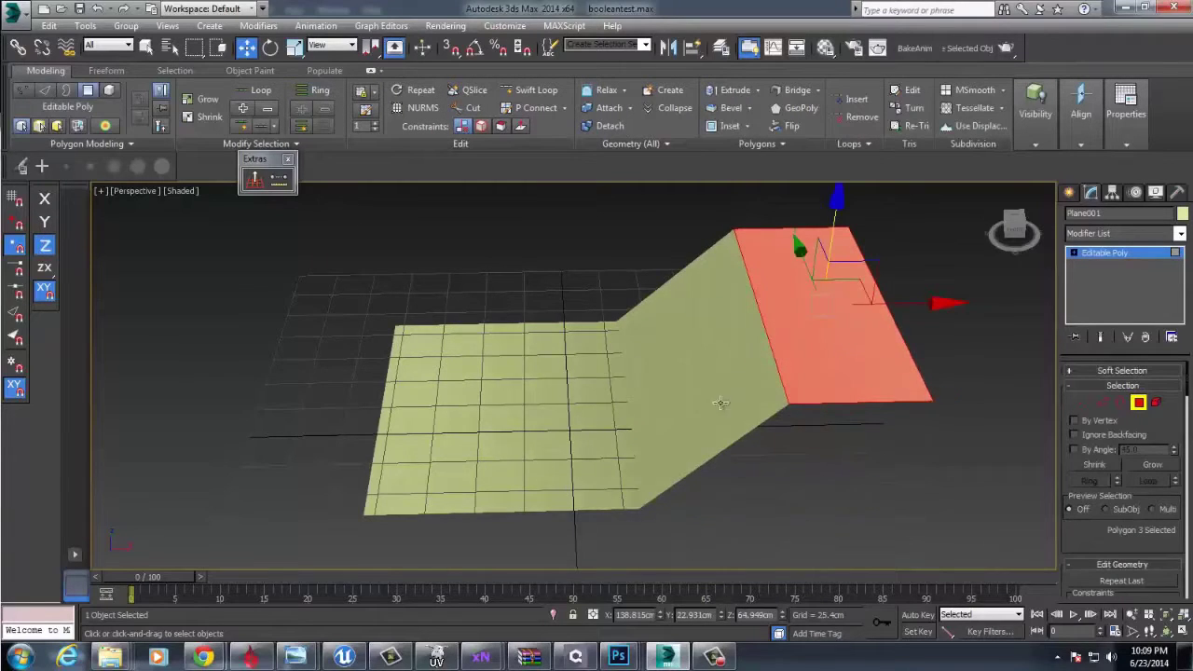
# Turn on Display Selected With Edged Faces in the perspective viewport
pyautogui.moveTo(684, 433); pyautogui.dragTo(724, 443, button='middle')
pyautogui.keyDown('alt'); pyautogui.moveTo(620, 458); pyautogui.dragTo(700, 433, button='middle'); pyautogui.keyUp('alt')
pyautogui.click(170, 193)
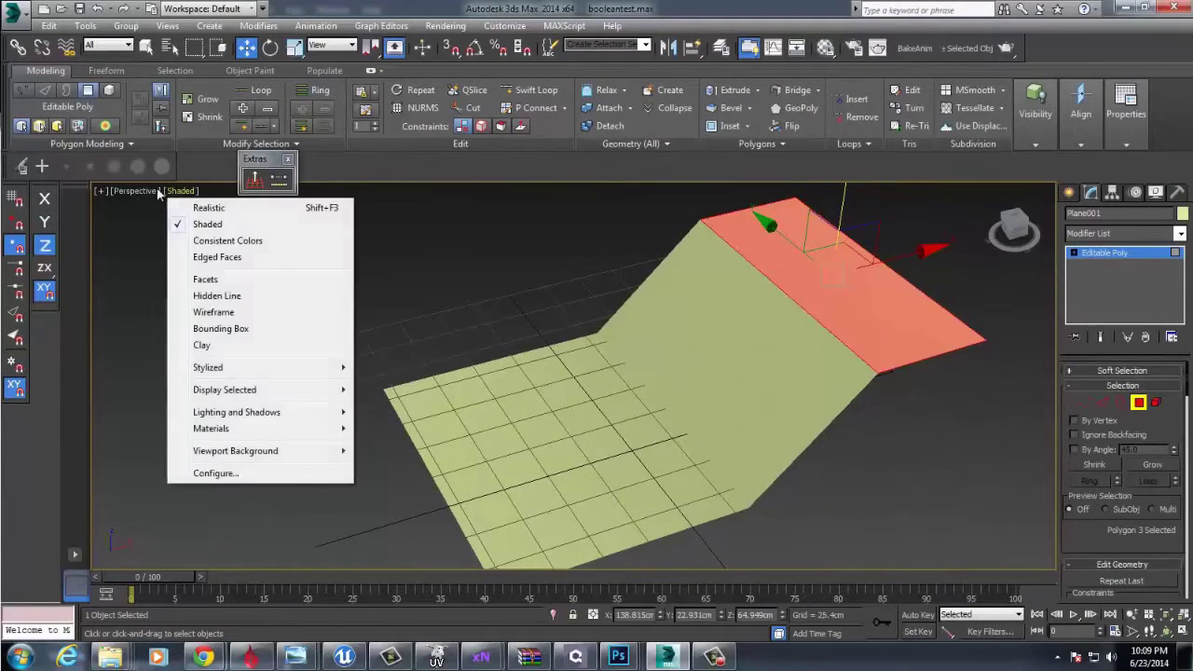
pyautogui.moveTo(250, 391)
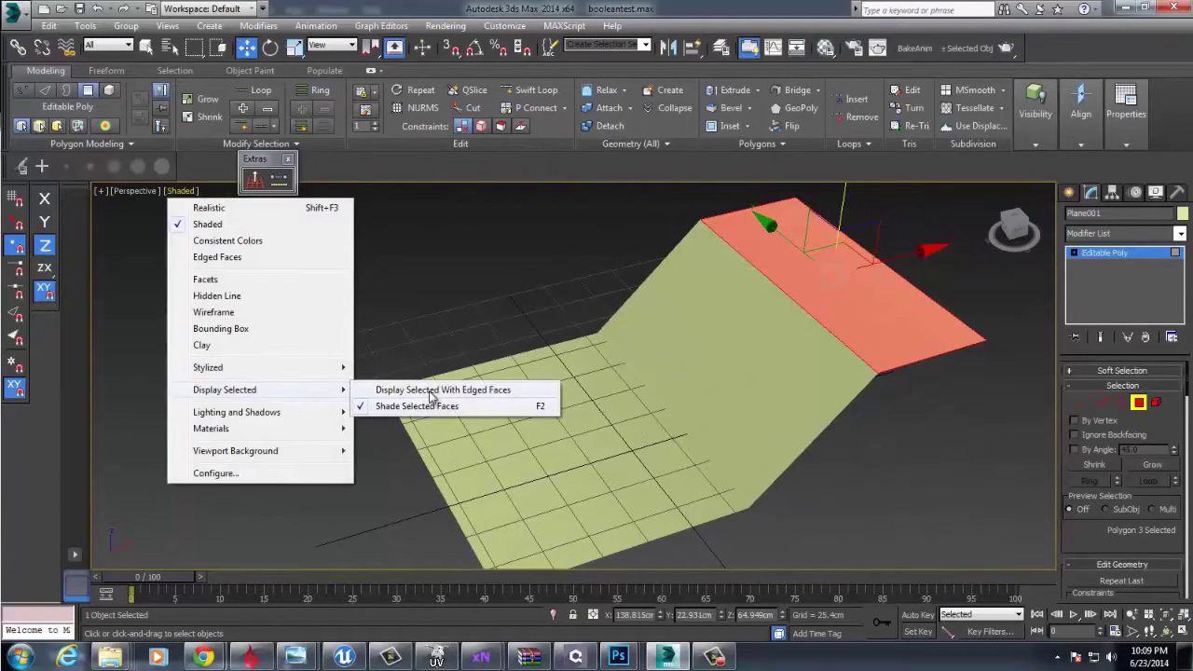
pyautogui.click(434, 403)
pyautogui.moveTo(511, 416)
pyautogui.keyDown('alt'); pyautogui.mouseDown(button='middle')
pyautogui.moveTo(581, 405)
pyautogui.moveTo(524, 426)
pyautogui.mouseUp(button='middle'); pyautogui.keyUp('alt')
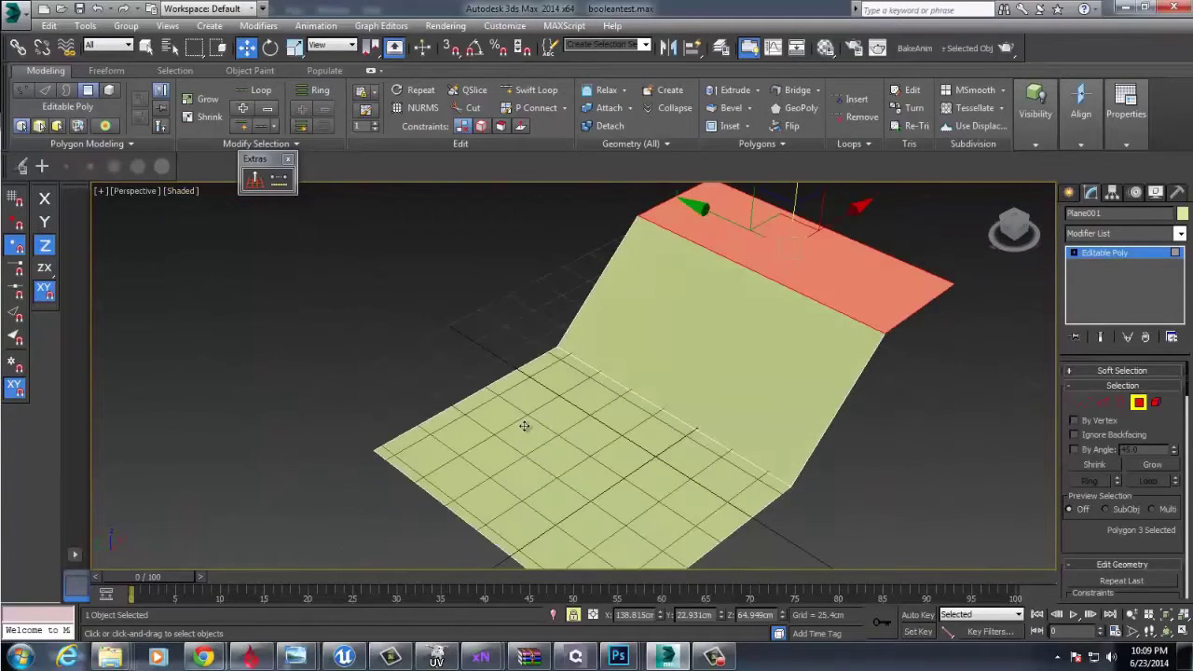
# Extend the raised polygon's outer edge outward and down to about X 269 cm, Z -1.7 cm as a new slope
pyautogui.click(1103, 402)
pyautogui.keyDown('alt'); pyautogui.moveTo(961, 306); pyautogui.dragTo(805, 294, button='middle'); pyautogui.keyUp('alt')
pyautogui.click(947, 316)
pyautogui.keyDown('shift'); pyautogui.moveTo(800, 235); pyautogui.dragTo(941, 318); pyautogui.keyUp('shift')
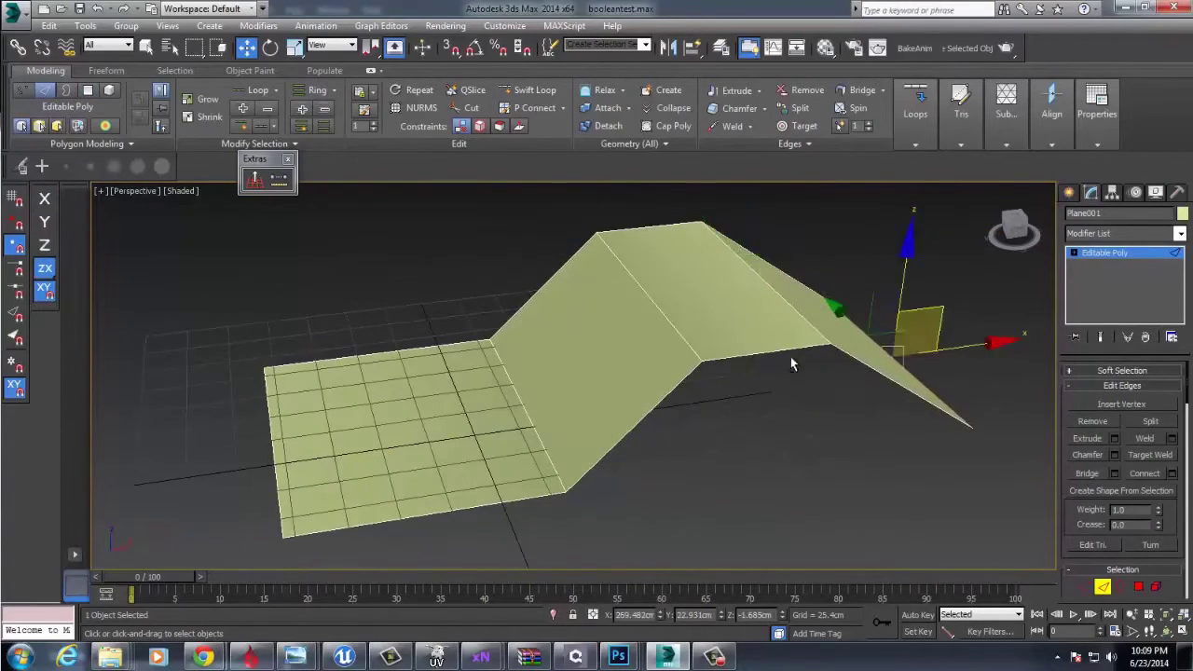
# Bridge the front and back slope edges on both sides of the raised form to close its sides
pyautogui.keyDown('alt'); pyautogui.moveTo(790, 364); pyautogui.dragTo(781, 394, button='middle'); pyautogui.keyUp('alt')
pyautogui.click(729, 404)
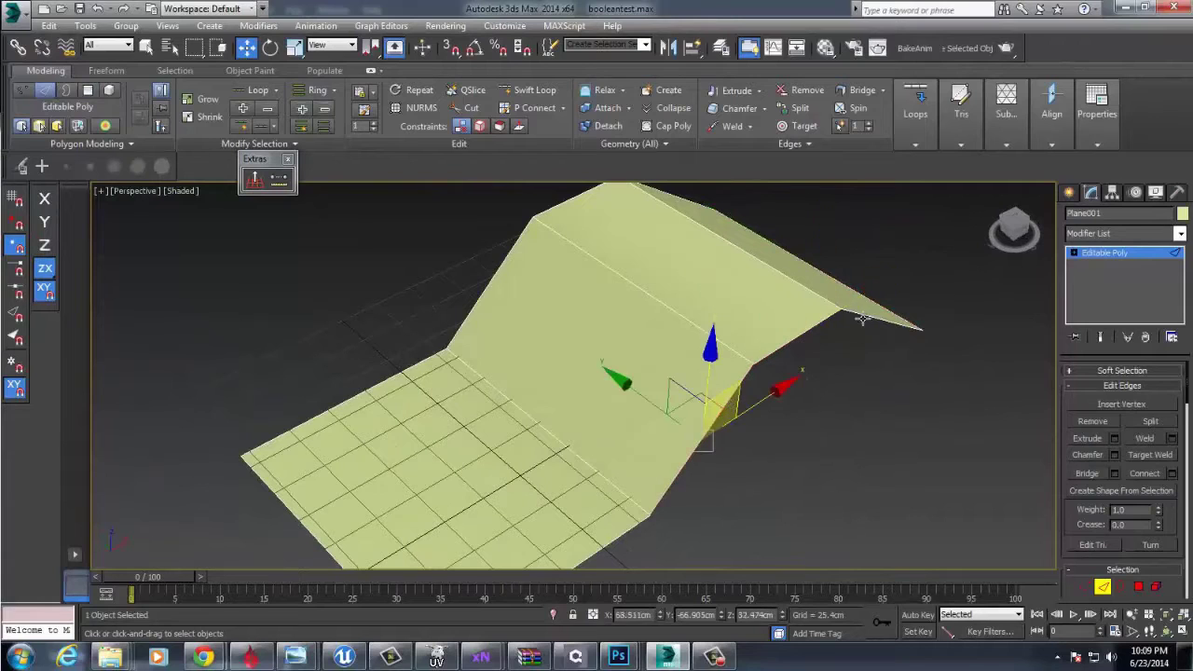
pyautogui.click(1086, 473)
pyautogui.keyDown('alt'); pyautogui.moveTo(808, 433); pyautogui.dragTo(429, 409, button='middle'); pyautogui.keyUp('alt')
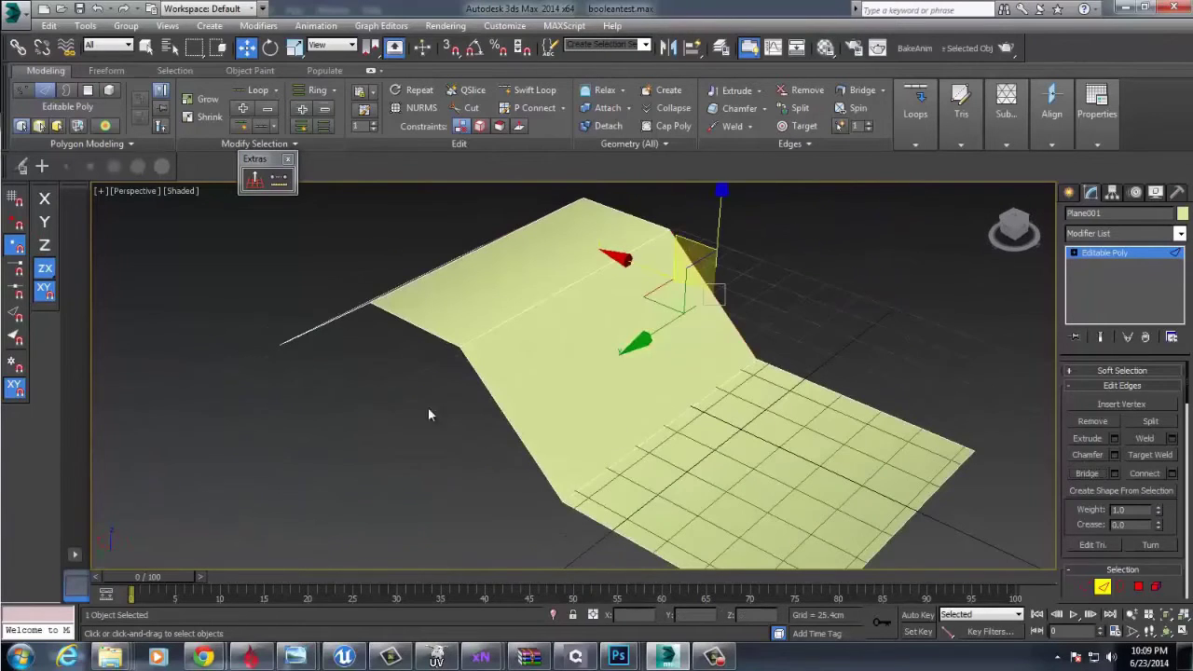
pyautogui.click(313, 329)
pyautogui.keyDown('ctrl'); pyautogui.click(509, 427); pyautogui.keyUp('ctrl')
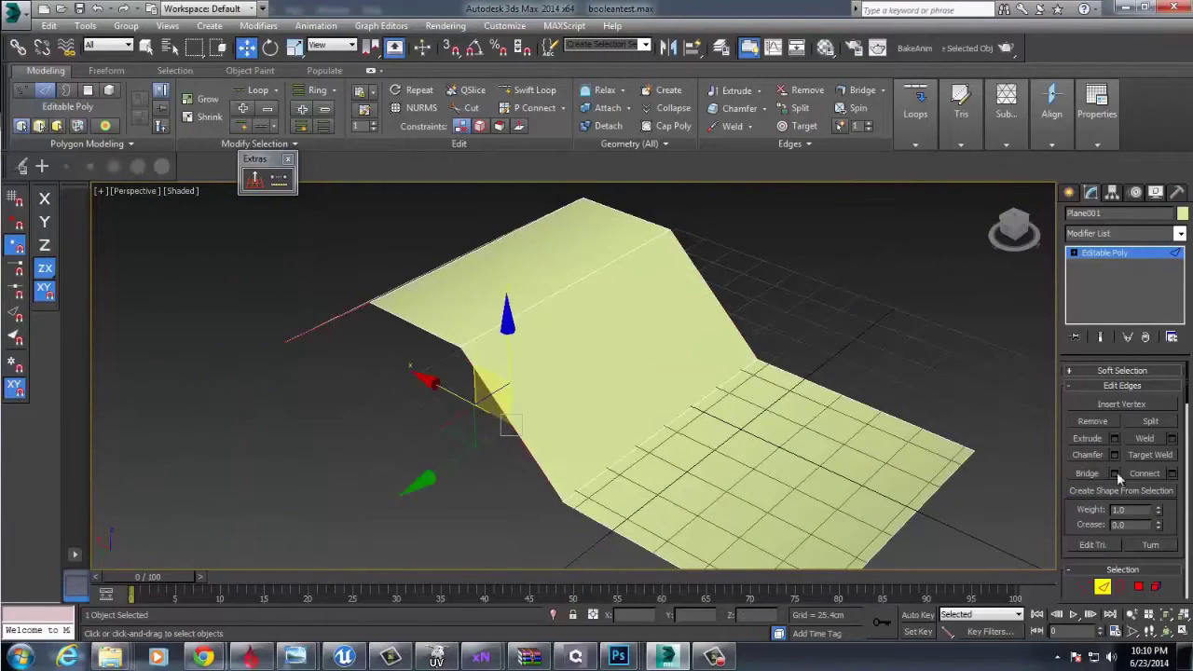
pyautogui.click(1089, 474)
pyautogui.keyDown('alt'); pyautogui.moveTo(688, 440); pyautogui.dragTo(637, 379, button='middle'); pyautogui.keyUp('alt')
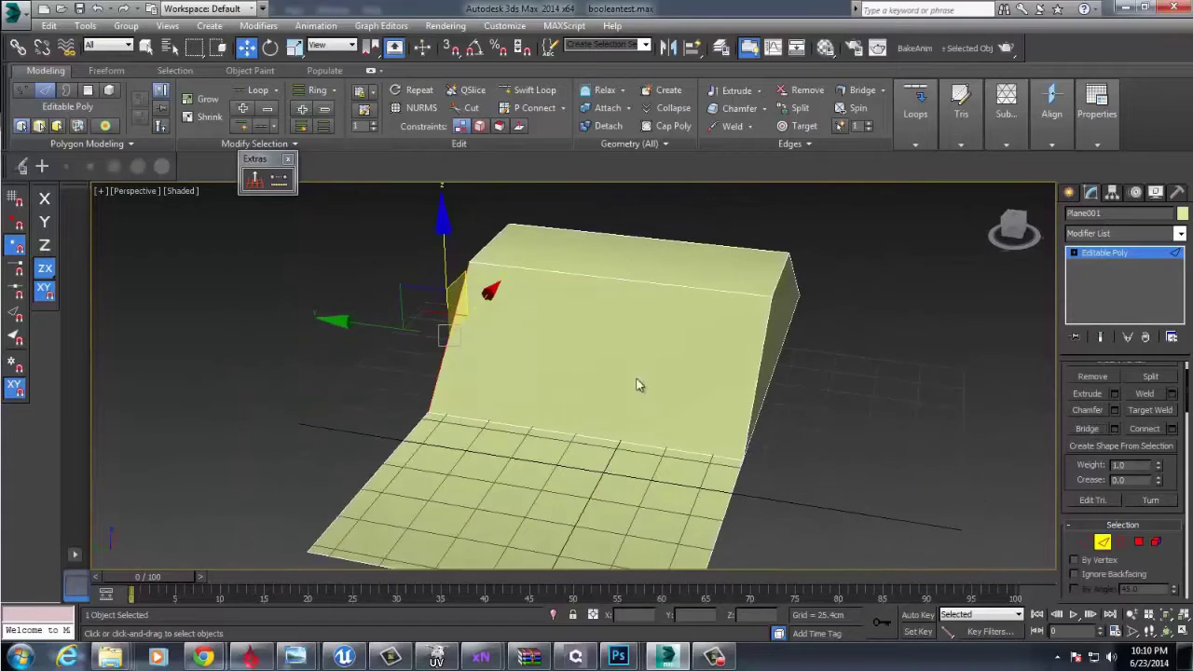
# Connect the crosswise edges with a lengthwise centre loop and chamfer that loop into two parallel loops
pyautogui.click(644, 288)
pyautogui.keyDown('shift'); pyautogui.click(714, 249); pyautogui.keyUp('shift')
pyautogui.hotkey('ctrl', 'shift', 'e')
pyautogui.rightClick(657, 295)
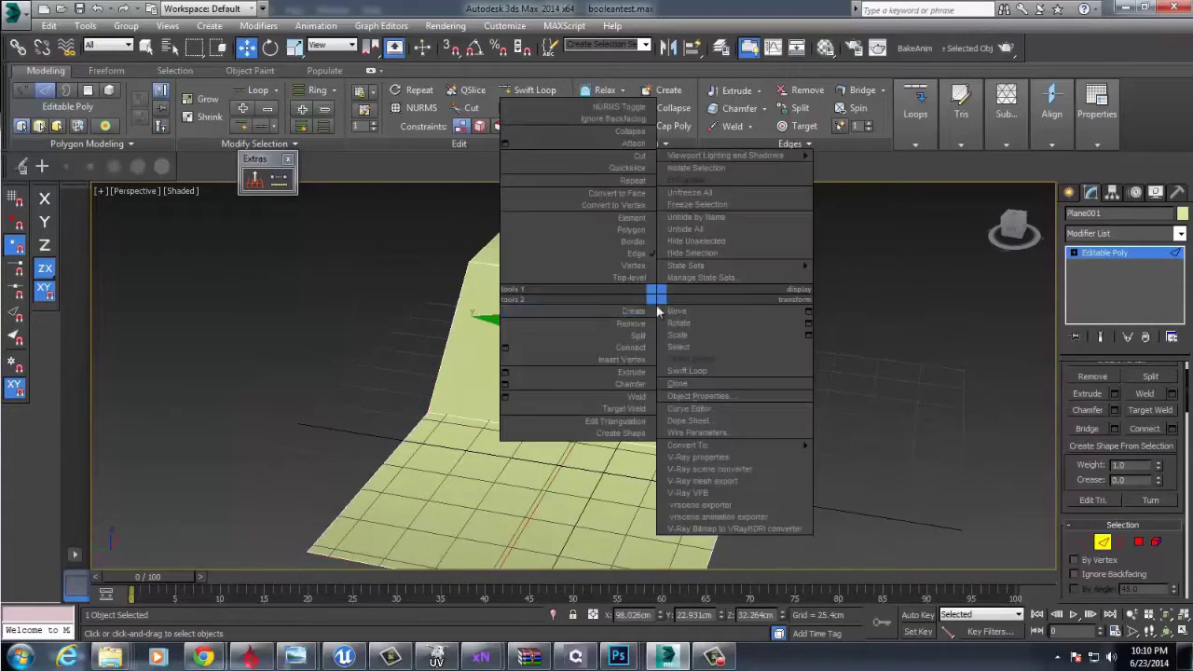
pyautogui.click(611, 384)
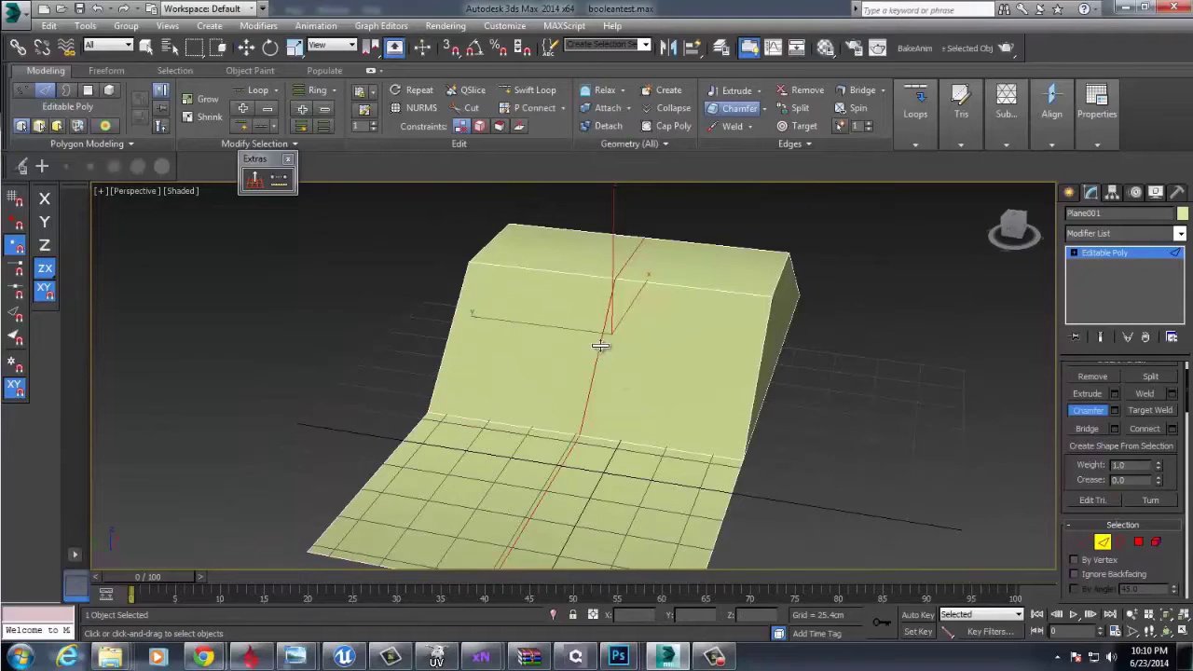
# Select the middle strip's polygons on the front slope, top and back slope of the raised form
pyautogui.press('4')
pyautogui.click(628, 320)
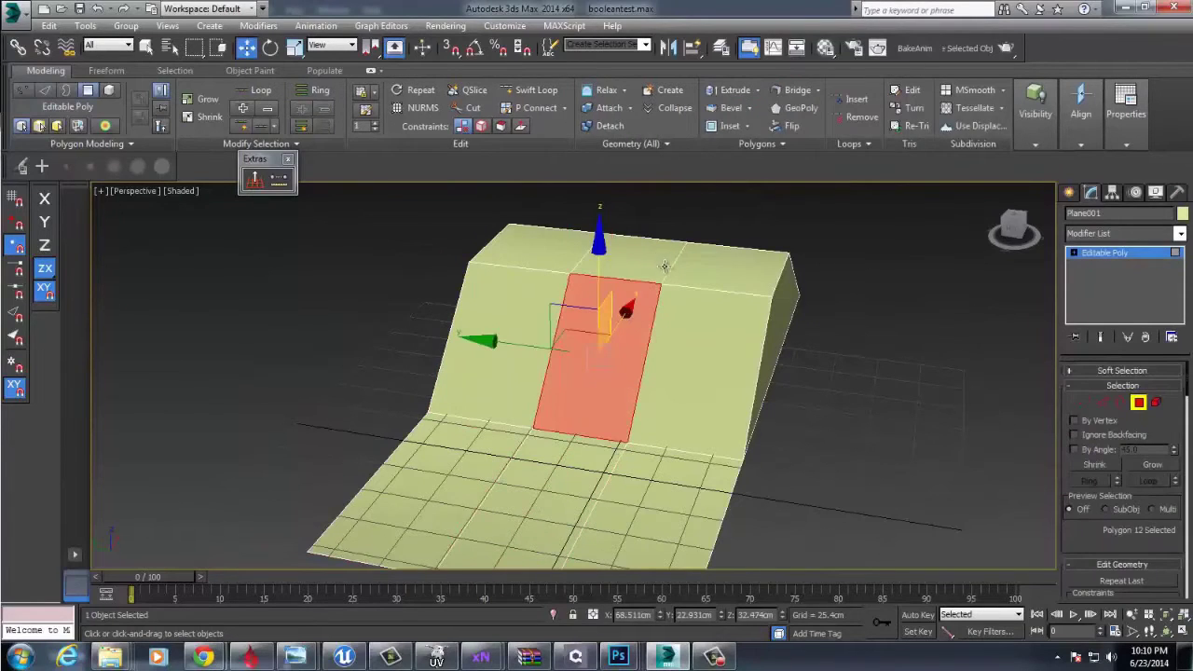
pyautogui.keyDown('alt'); pyautogui.moveTo(665, 266); pyautogui.dragTo(551, 287, button='middle'); pyautogui.keyUp('alt')
pyautogui.keyDown('ctrl'); pyautogui.click(719, 317); pyautogui.keyUp('ctrl')
pyautogui.keyDown('ctrl'); pyautogui.click(838, 364); pyautogui.keyUp('ctrl')
pyautogui.keyDown('alt'); pyautogui.moveTo(746, 359); pyautogui.dragTo(624, 360, button='middle'); pyautogui.keyUp('alt')
# Connect the slope edges with a horizontal loop around the raised form and slide it lower using the Edge constraint
pyautogui.press('2')
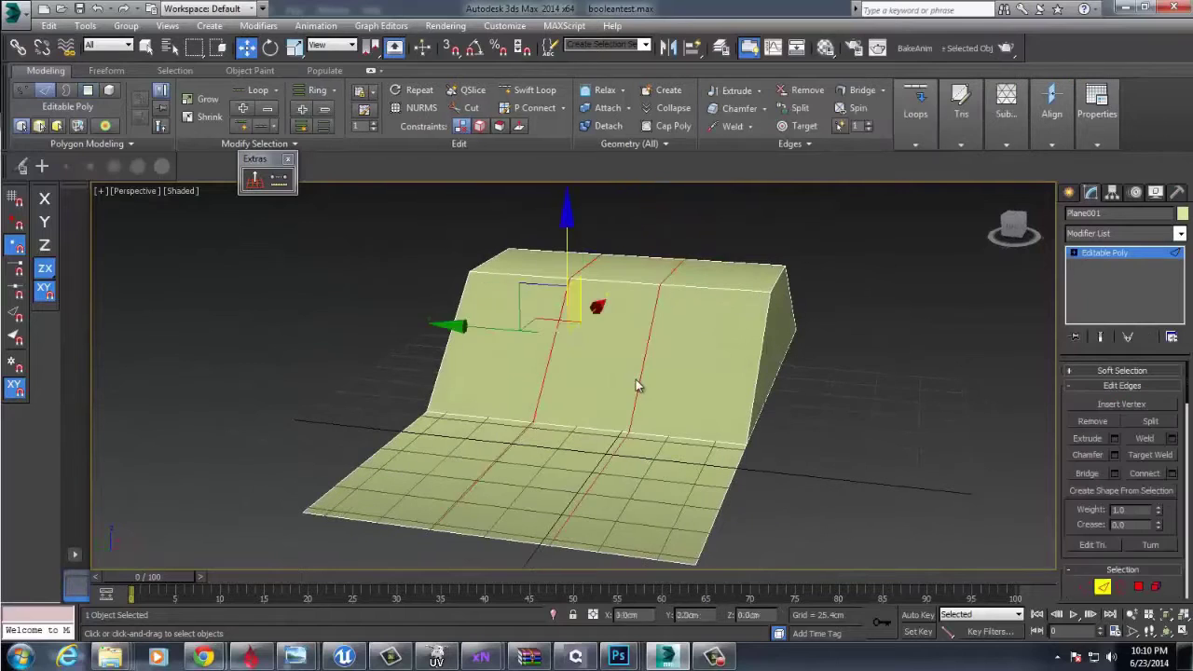
pyautogui.click(639, 381)
pyautogui.keyDown('shift'); pyautogui.click(547, 369); pyautogui.keyUp('shift')
pyautogui.hotkey('ctrl', 'shift', 'e')
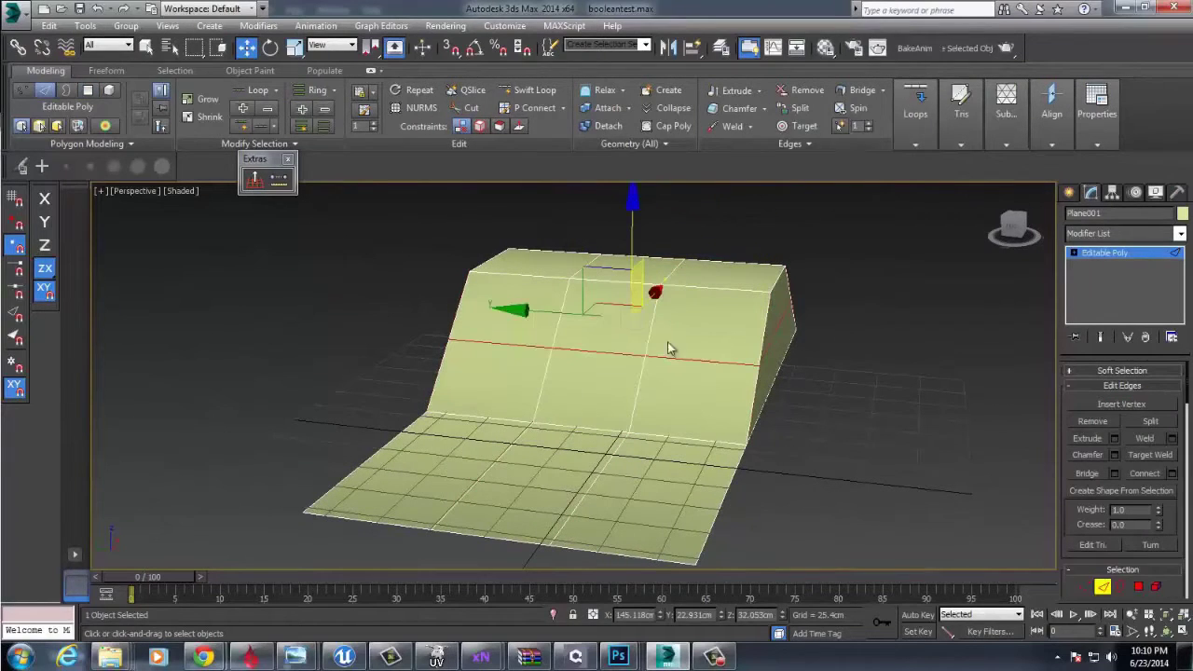
pyautogui.moveTo(658, 254); pyautogui.dragTo(658, 278)
# Delete the middle strip's polygons above the horizontal loop on the front slope, top and back slope
pyautogui.press('4')
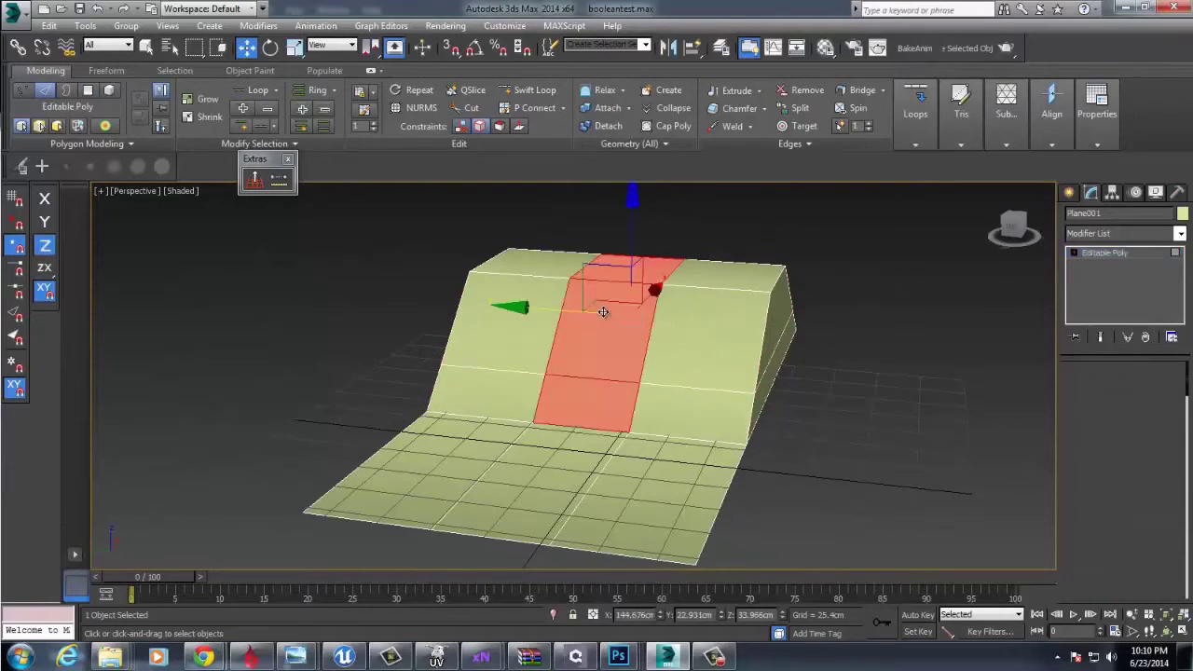
pyautogui.click(604, 312)
pyautogui.keyDown('ctrl'); pyautogui.click(645, 266); pyautogui.keyUp('ctrl')
pyautogui.keyDown('alt'); pyautogui.moveTo(649, 266); pyautogui.dragTo(459, 268, button='middle'); pyautogui.keyUp('alt')
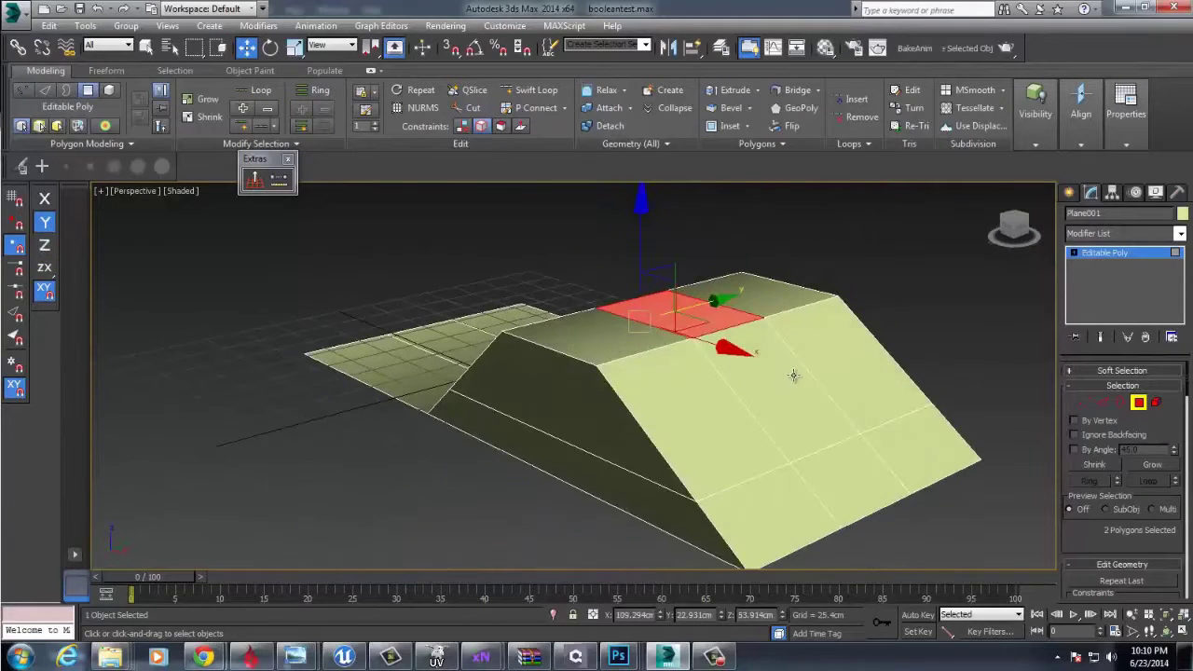
pyautogui.keyDown('ctrl'); pyautogui.click(789, 377); pyautogui.keyUp('ctrl')
pyautogui.press('Delete')
# Bridge the front and back lower edges of the opening to form the floor of the gap
pyautogui.keyDown('alt'); pyautogui.moveTo(748, 362); pyautogui.dragTo(618, 351, button='middle'); pyautogui.keyUp('alt')
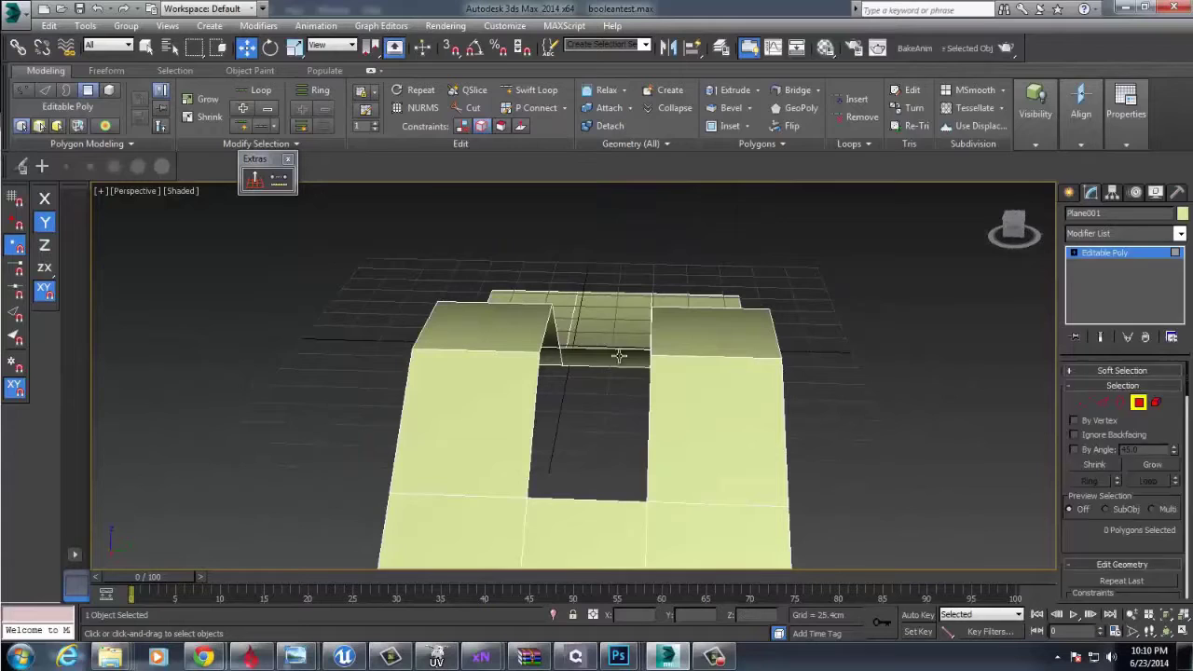
pyautogui.press('2')
pyautogui.keyDown('ctrl'); pyautogui.click(615, 504); pyautogui.keyUp('ctrl')
pyautogui.click(1095, 473)
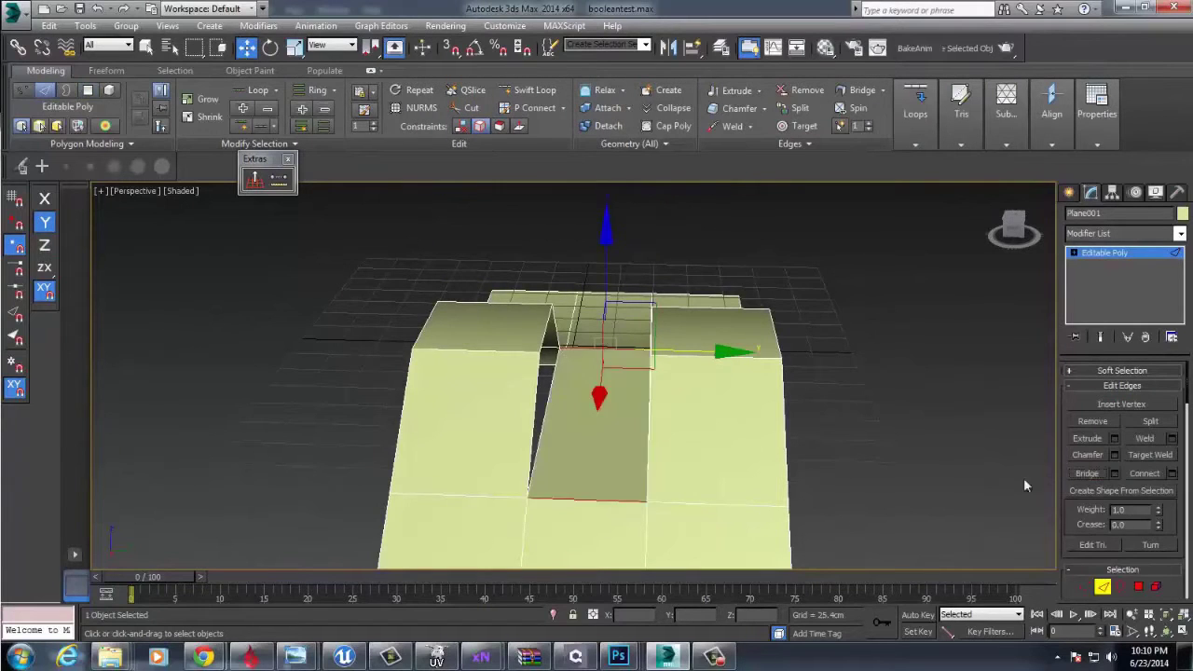
# Cap the open borders on both sides of the gap and leave border editing
pyautogui.keyDown('alt'); pyautogui.moveTo(685, 424); pyautogui.dragTo(773, 427, button='middle'); pyautogui.keyUp('alt')
pyautogui.press('3')
pyautogui.click(725, 394)
pyautogui.keyDown('ctrl'); pyautogui.click(616, 402); pyautogui.keyUp('ctrl')
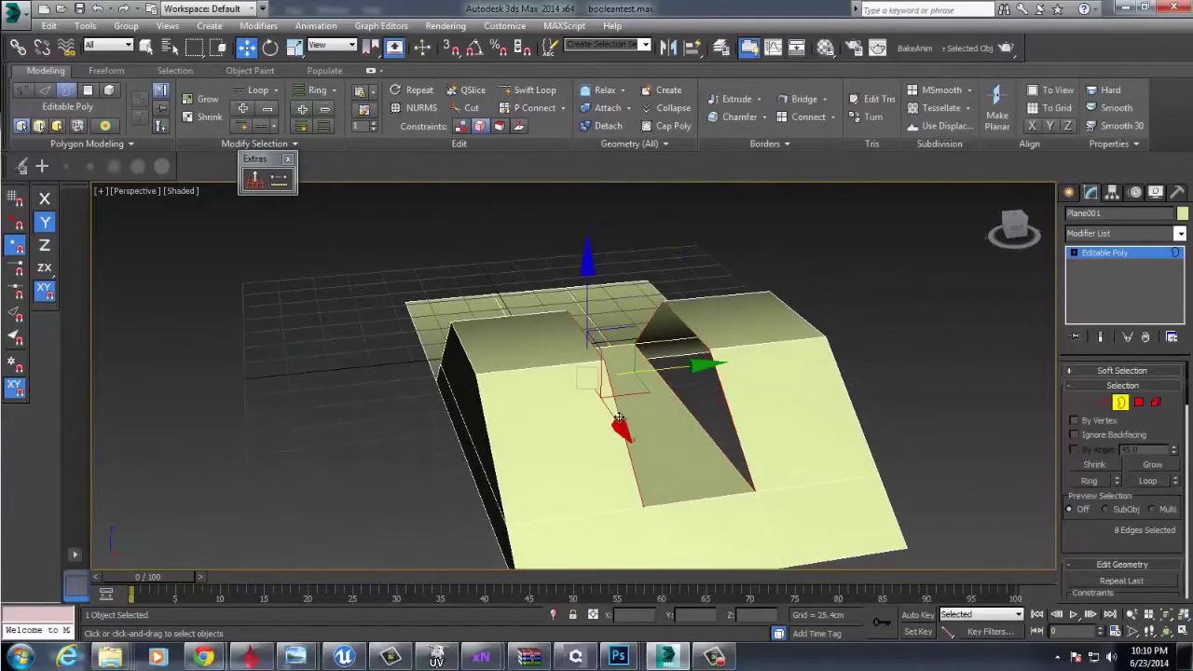
pyautogui.rightClick(615, 401)
pyautogui.click(581, 443)
pyautogui.keyDown('alt'); pyautogui.moveTo(633, 438); pyautogui.dragTo(836, 444, button='middle'); pyautogui.keyUp('alt')
pyautogui.click(1120, 403)
pyautogui.keyDown('alt'); pyautogui.moveTo(459, 388); pyautogui.dragTo(498, 396, button='middle'); pyautogui.keyUp('alt')
# Apply a MeshSmooth modifier to the model with 2 iterations and deselect it
pyautogui.click(1120, 233)
pyautogui.scroll(-5, 1129, 420)
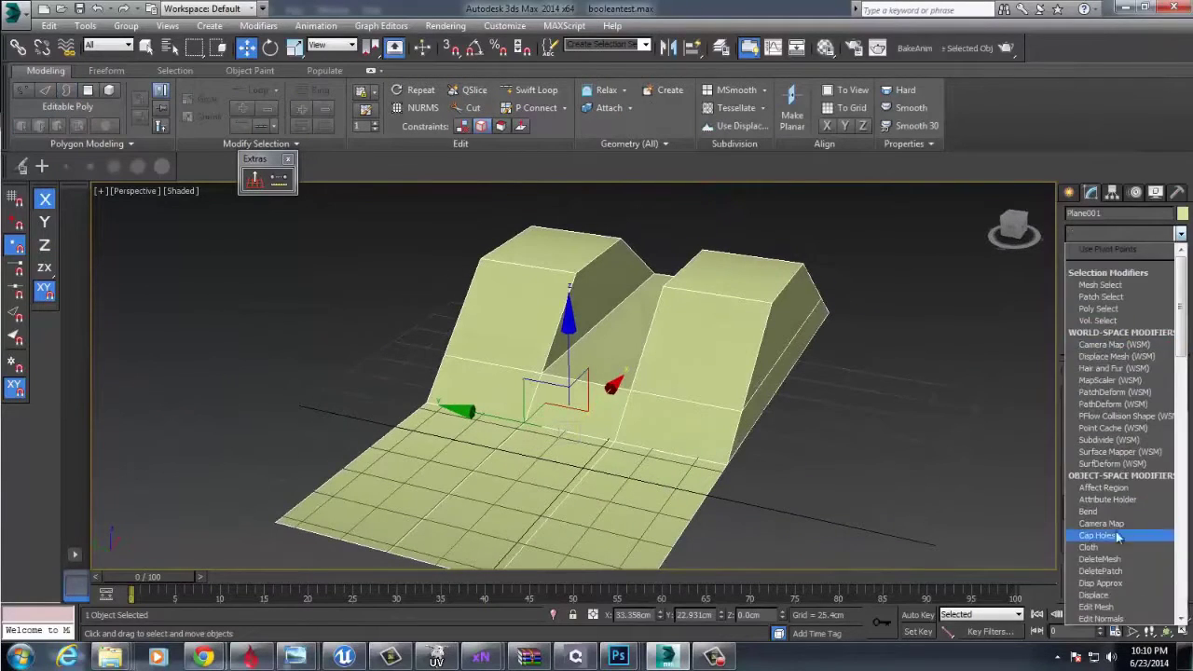
pyautogui.scroll(-1, 1139, 517)
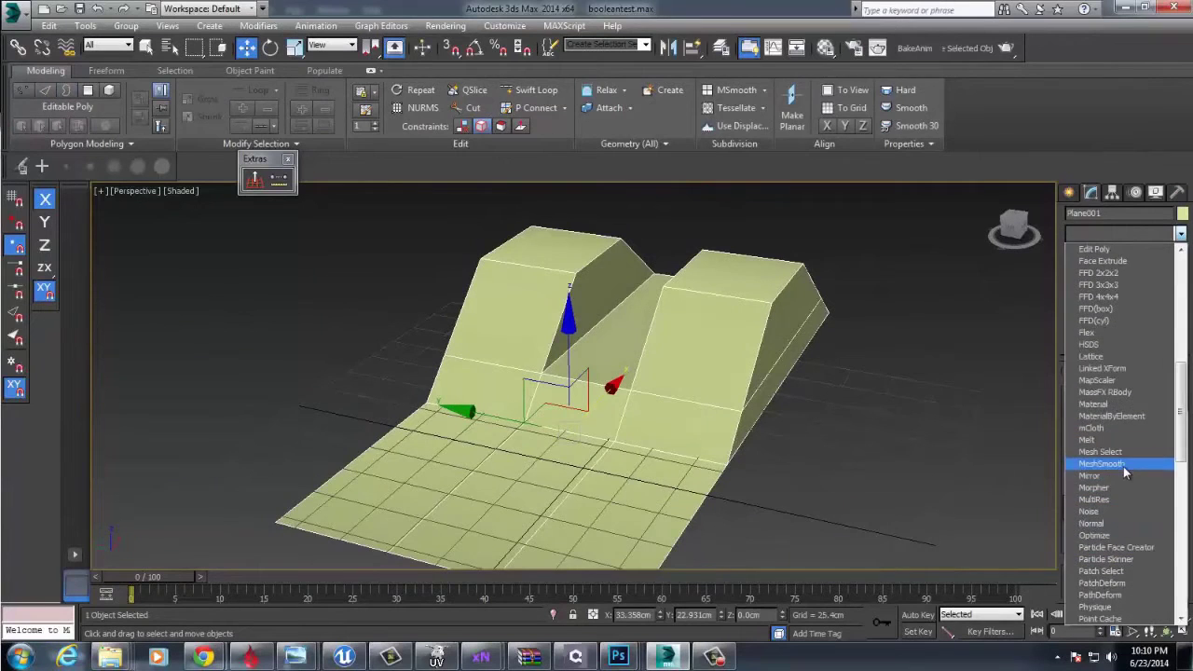
pyautogui.click(1123, 466)
pyautogui.keyDown('alt'); pyautogui.moveTo(764, 404); pyautogui.dragTo(779, 383, button='middle'); pyautogui.keyUp('alt')
pyautogui.click(1171, 478)
pyautogui.click(779, 383)
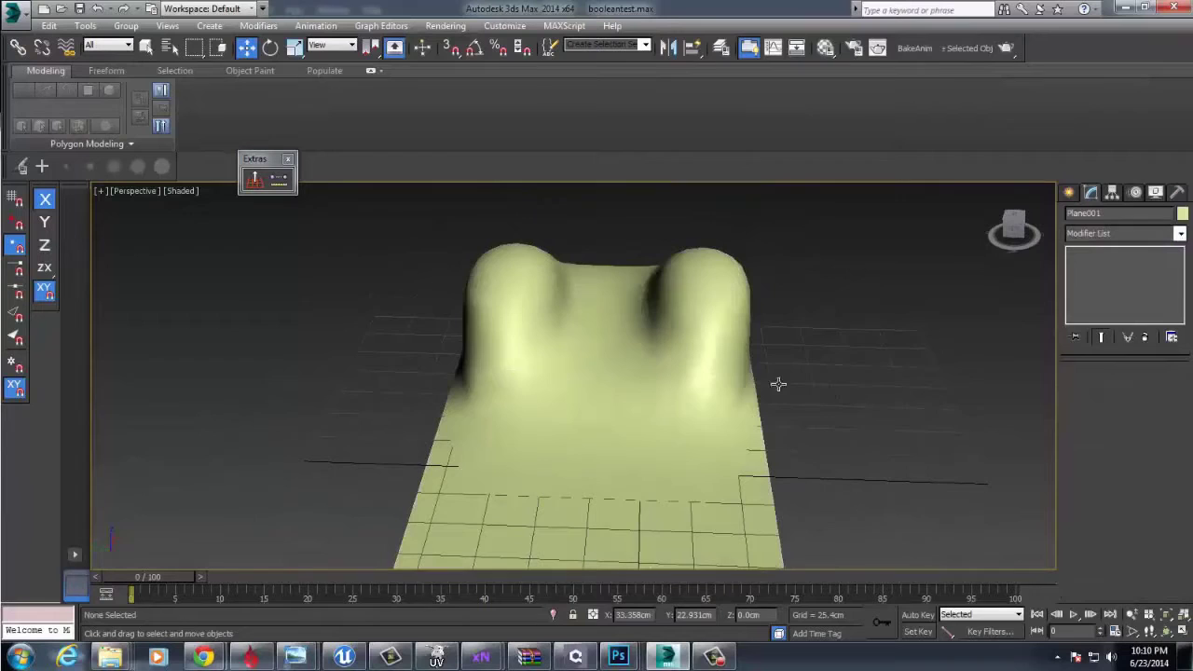
# Select the smoothed model and keep NURMS as the MeshSmooth subdivision method
pyautogui.keyDown('alt'); pyautogui.moveTo(638, 358); pyautogui.dragTo(685, 357, button='middle'); pyautogui.keyUp('alt')
pyautogui.click(698, 359)
pyautogui.click(1155, 404)
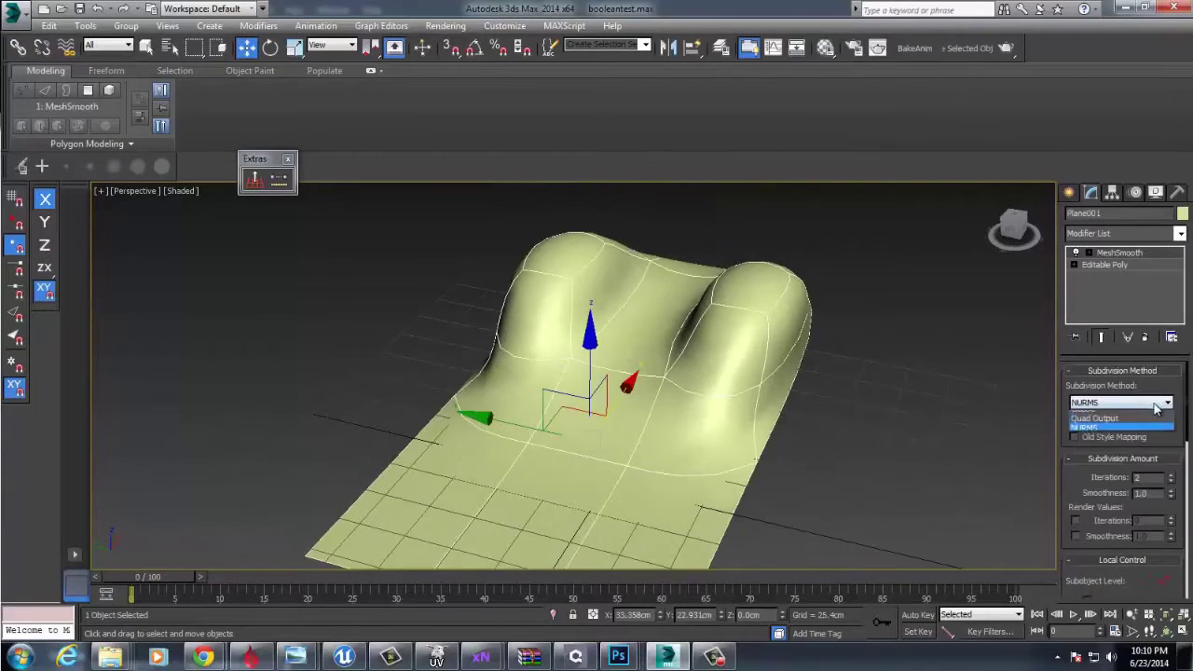
pyautogui.click(1084, 416)
# Try toggling Show Cage in the base Editable Poly's subdivision surface settings
pyautogui.click(1128, 264)
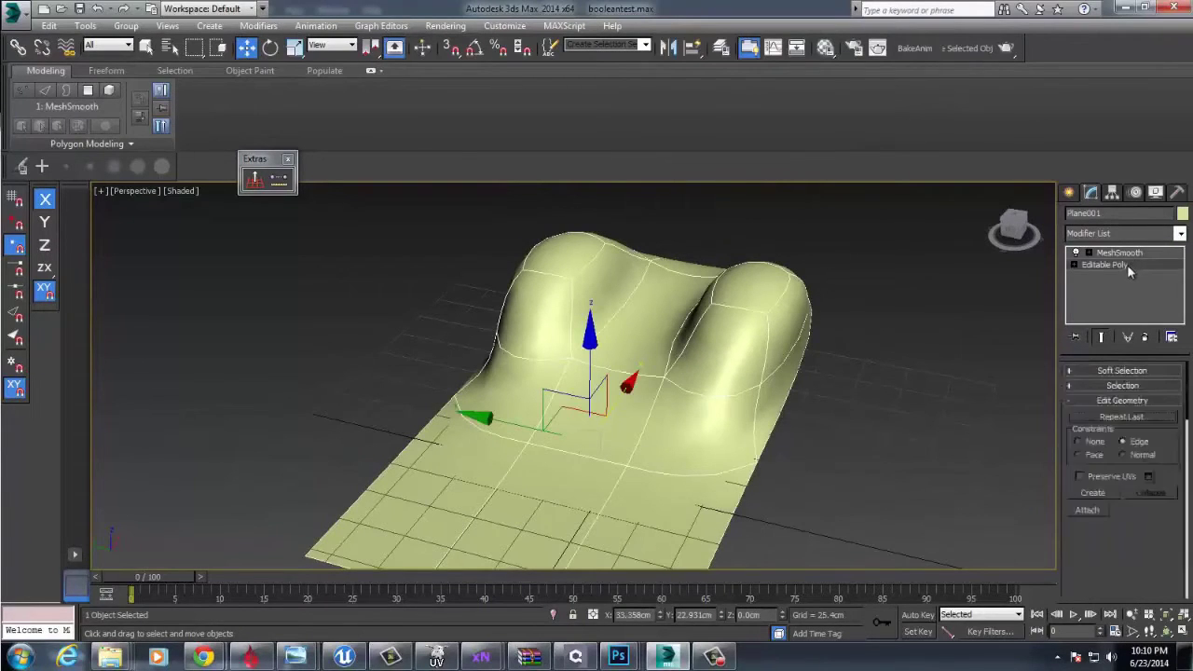
pyautogui.click(1100, 336)
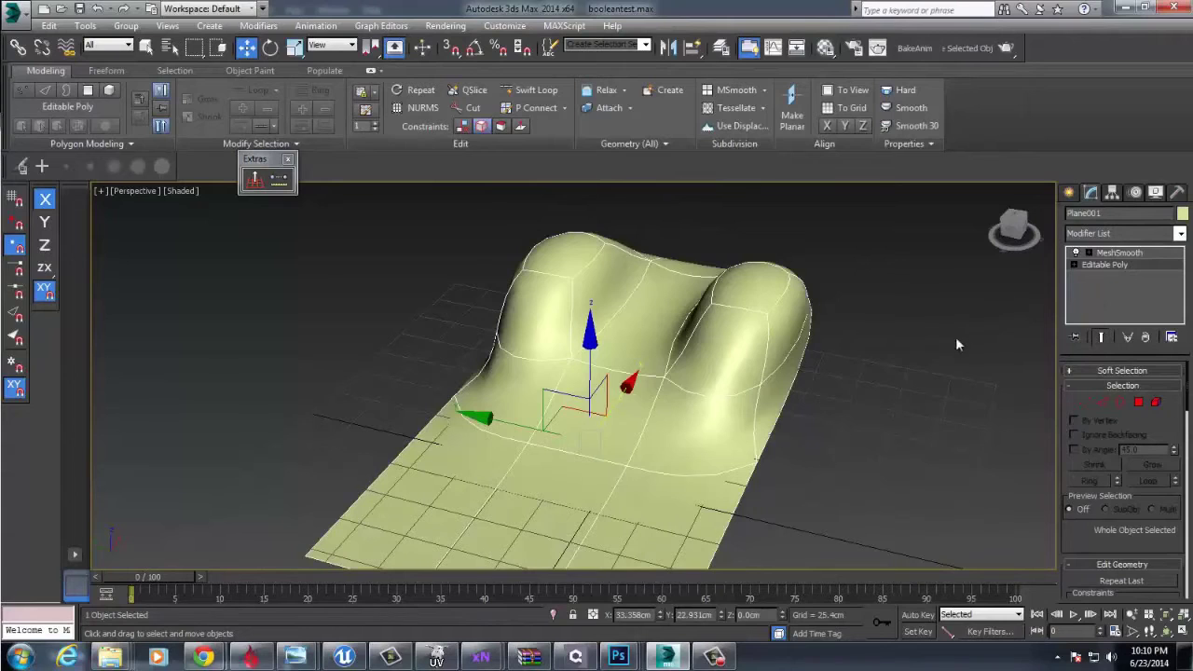
pyautogui.scroll(-5, 1138, 452)
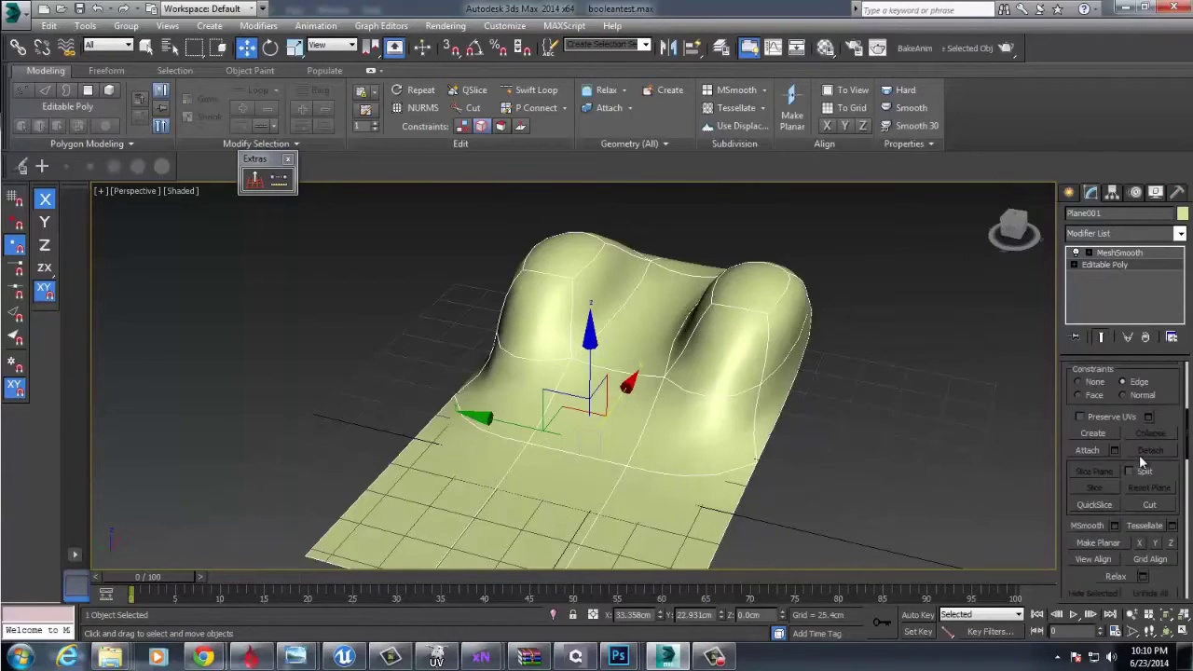
pyautogui.scroll(-5, 1122, 459)
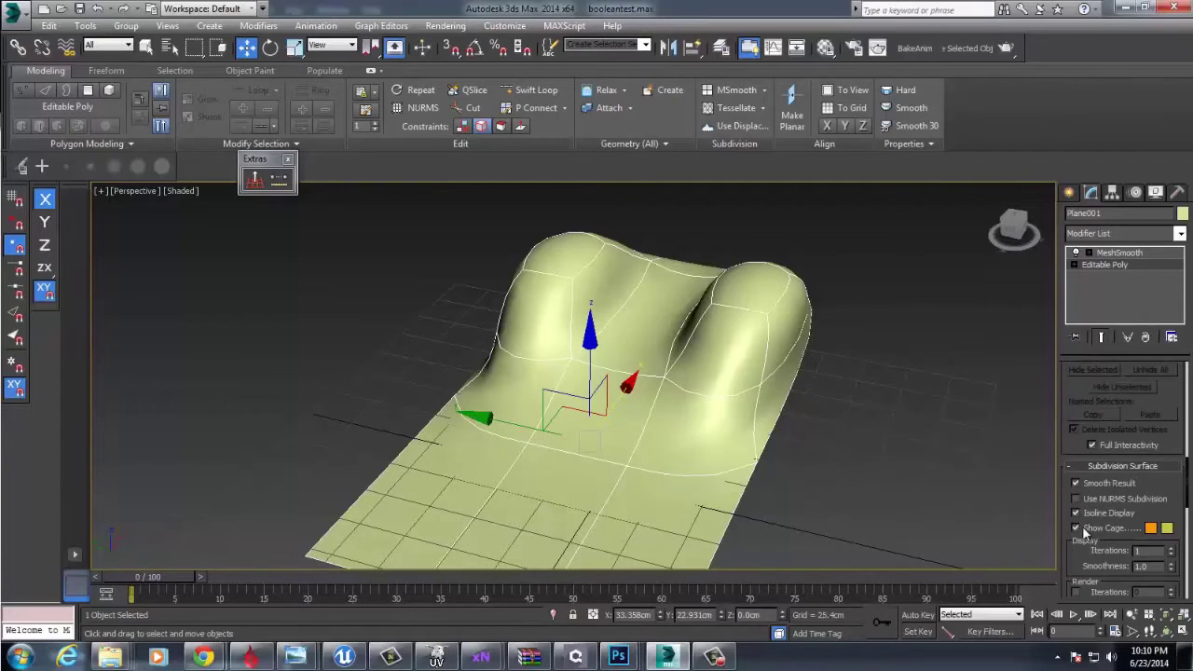
pyautogui.click(1077, 527)
# Turn on Show Cage in the MeshSmooth modifier's local control settings and compare it with the Editable Poly level
pyautogui.click(1115, 252)
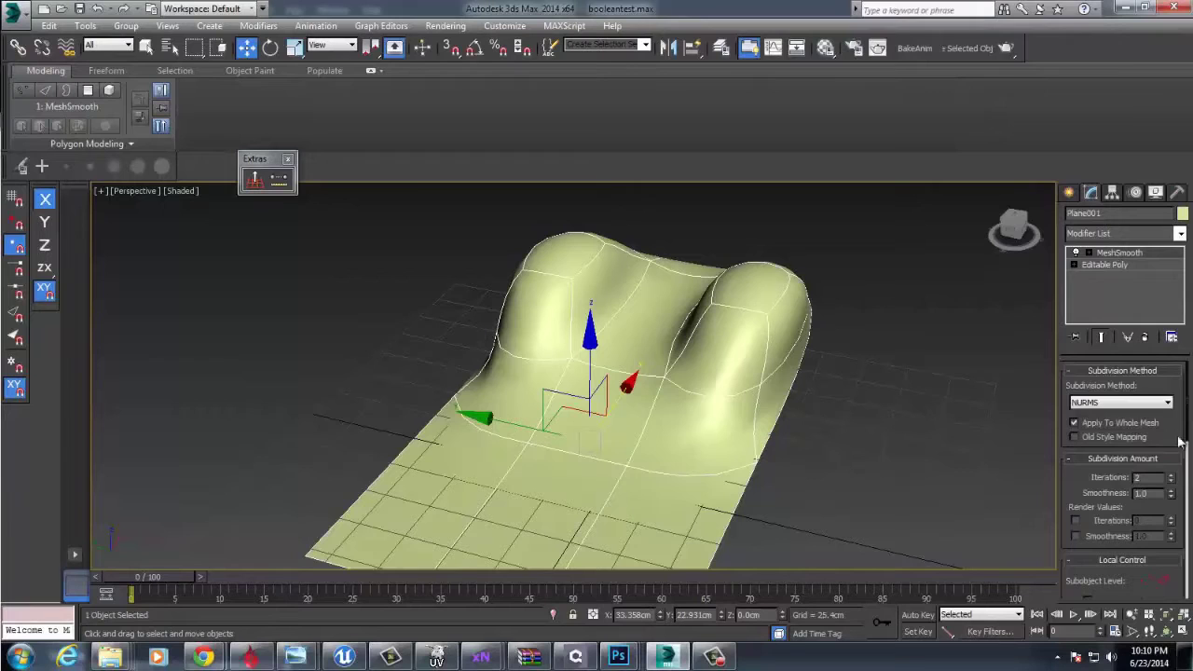
pyautogui.scroll(-4, 1091, 463)
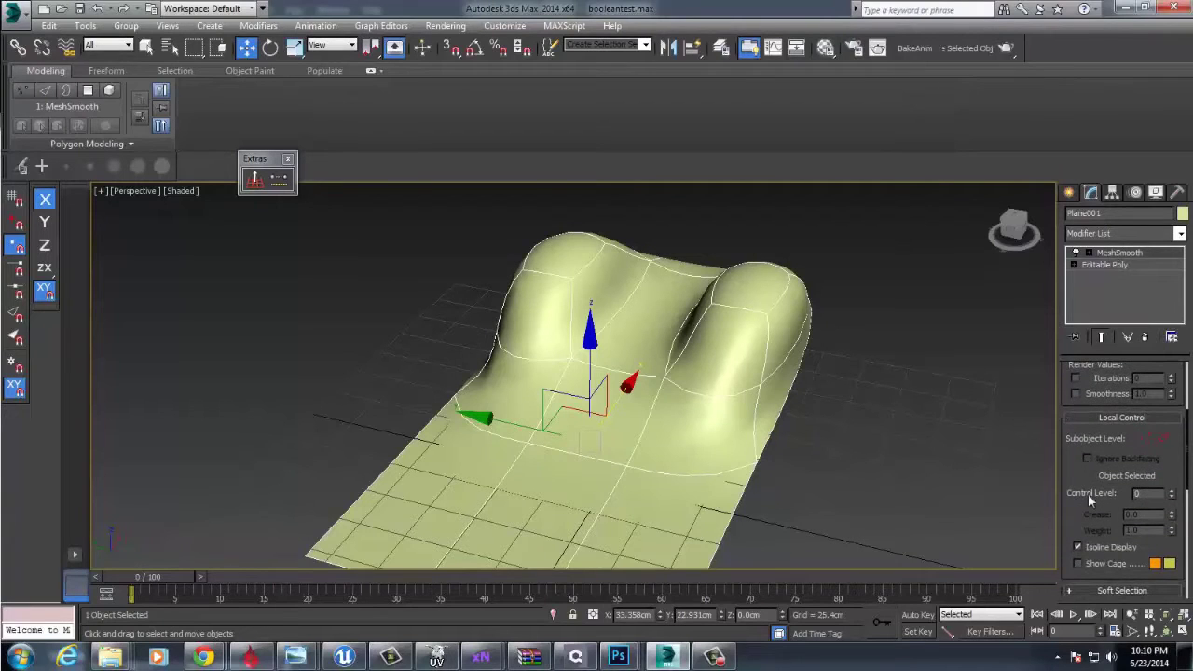
pyautogui.scroll(-1, 1089, 494)
pyautogui.click(1079, 541)
pyautogui.keyDown('alt'); pyautogui.moveTo(893, 393); pyautogui.dragTo(847, 329, button='middle'); pyautogui.keyUp('alt')
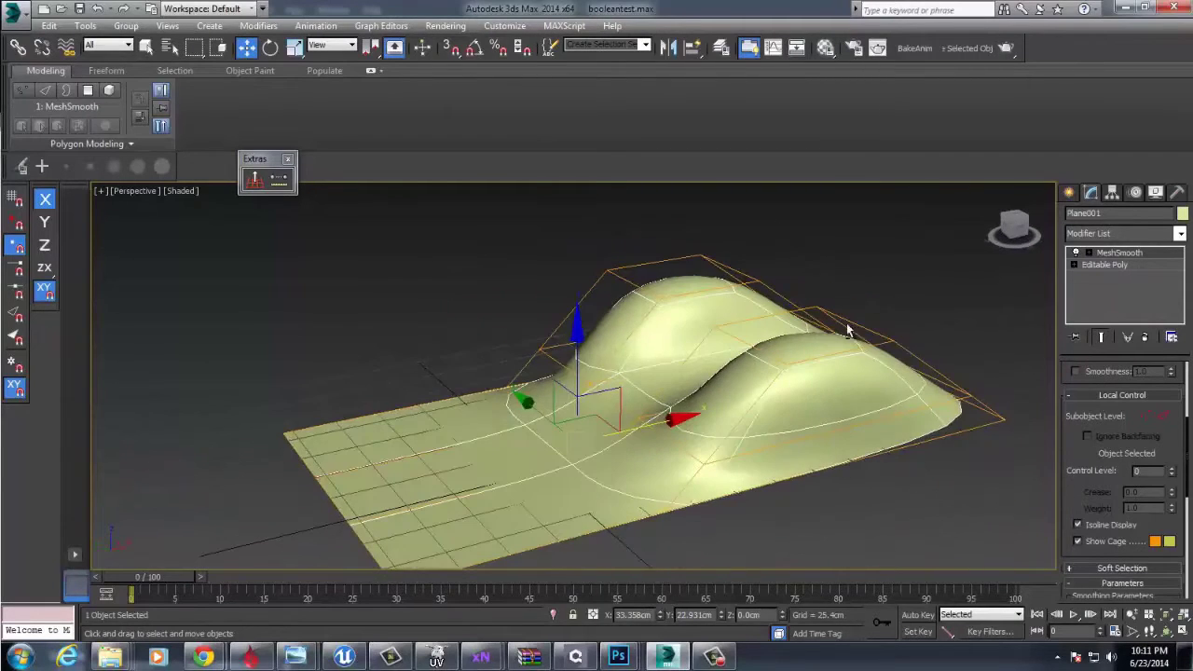
pyautogui.click(1127, 265)
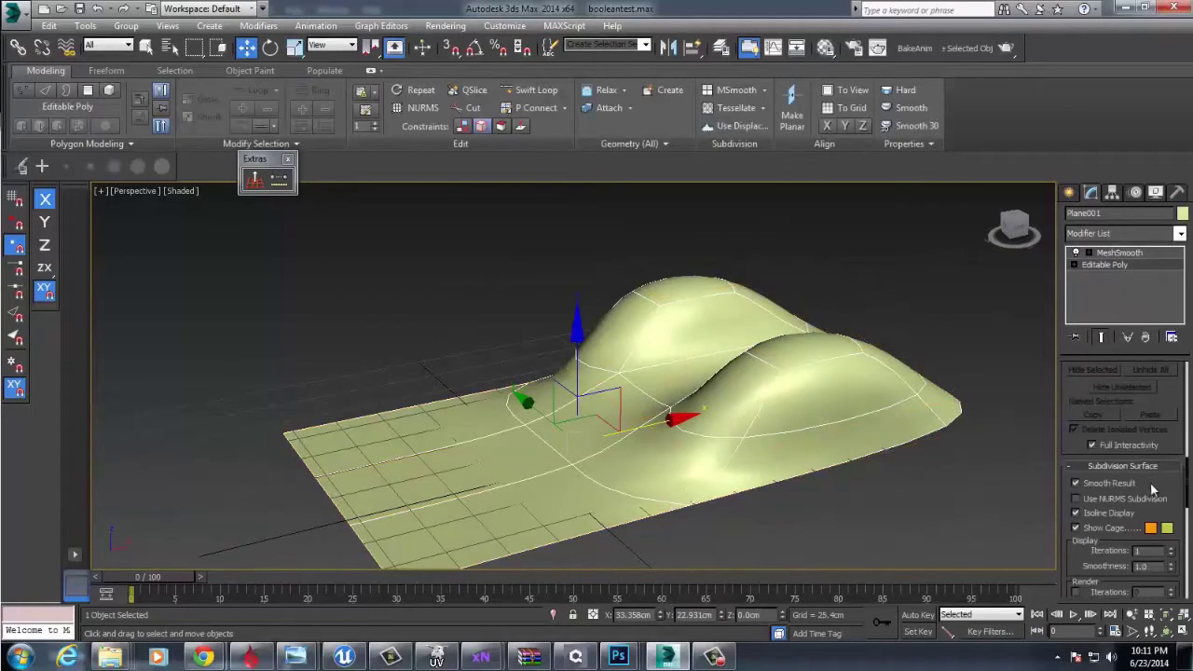
pyautogui.click(1118, 253)
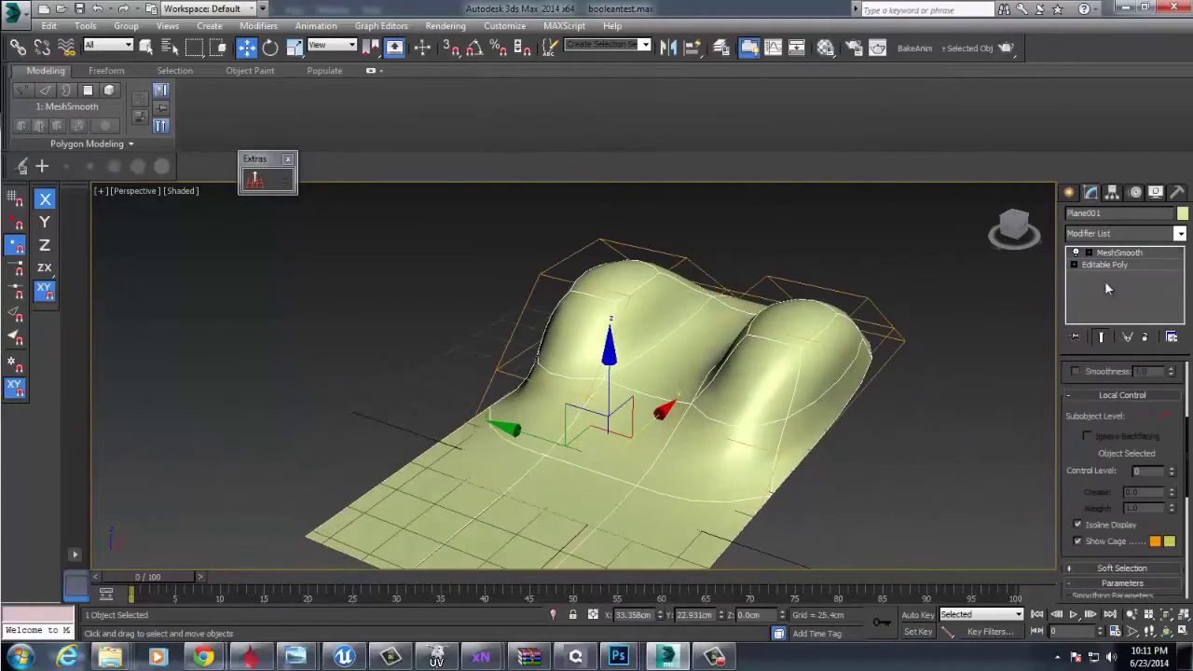
# At MeshSmooth's edge level, select the front outline edges around both humps and the gap between them
pyautogui.click(1163, 418)
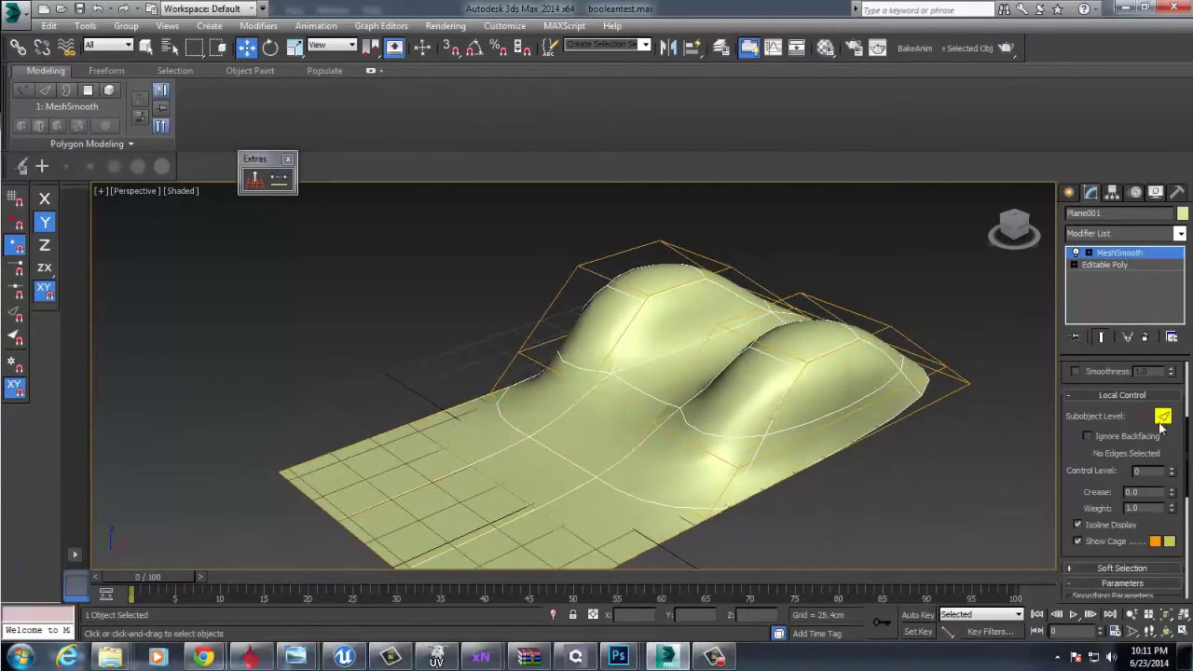
pyautogui.click(791, 351)
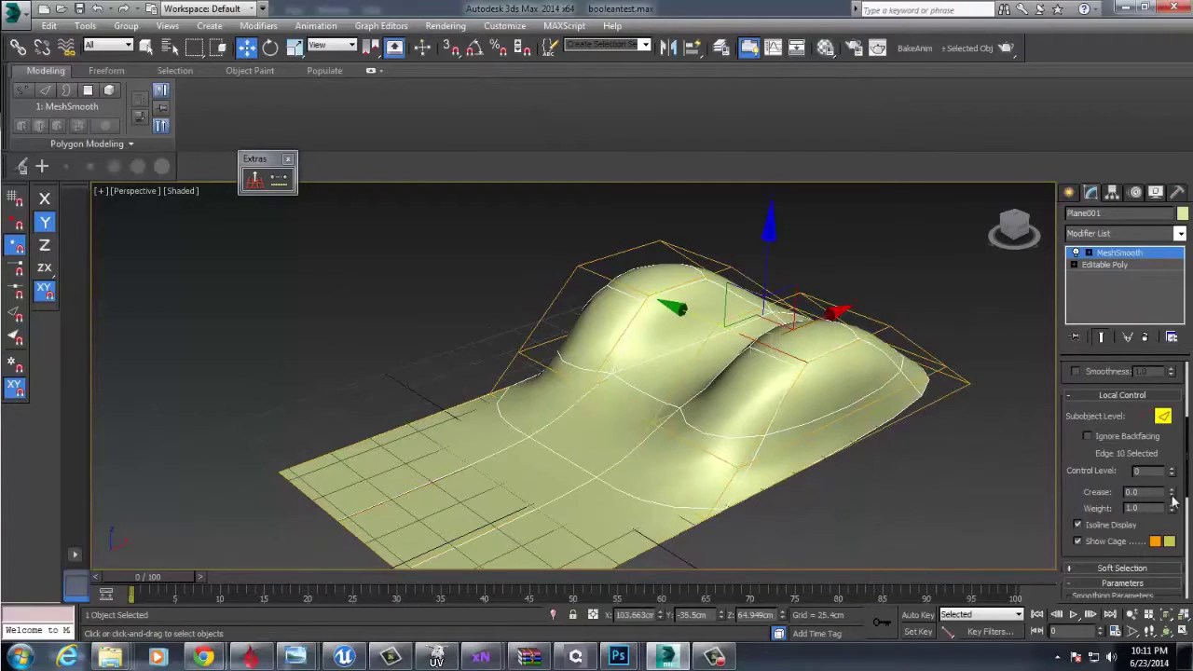
pyautogui.moveTo(1172, 495)
pyautogui.mouseDown()
pyautogui.moveTo(1181, 189)
pyautogui.moveTo(1171, 476)
pyautogui.mouseUp()
pyautogui.keyDown('ctrl'); pyautogui.click(762, 433); pyautogui.keyUp('ctrl')
pyautogui.keyDown('alt'); pyautogui.moveTo(763, 433); pyautogui.dragTo(684, 381, button='middle'); pyautogui.keyUp('alt')
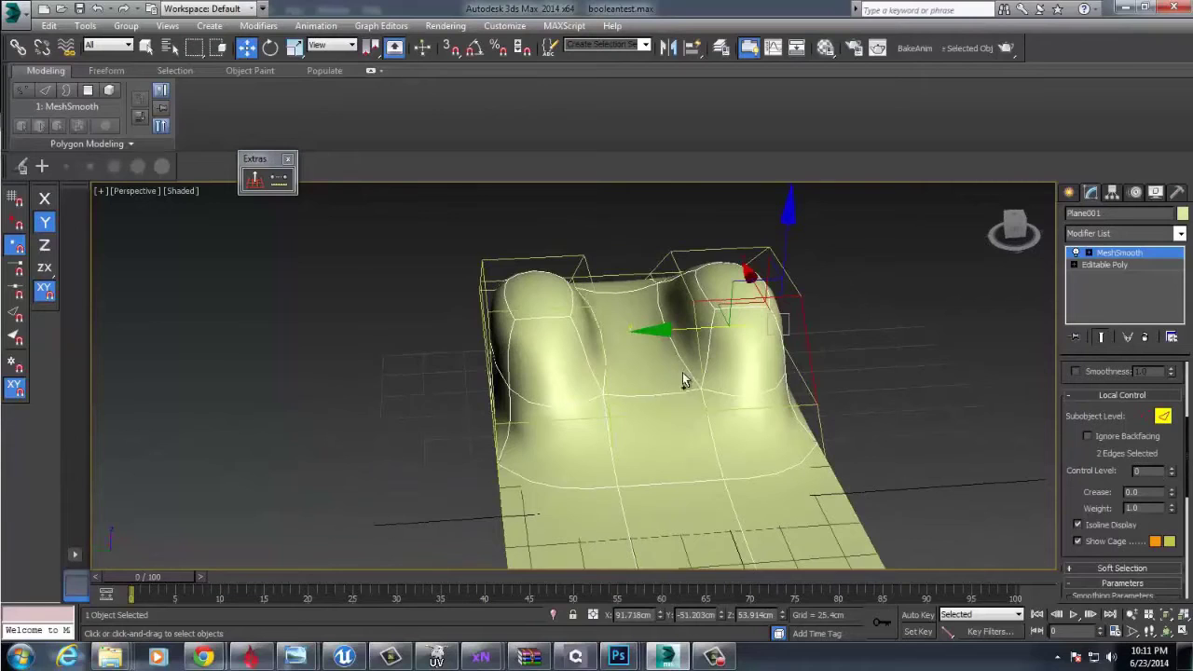
pyautogui.keyDown('ctrl'); pyautogui.click(689, 422); pyautogui.keyUp('ctrl')
pyautogui.keyDown('ctrl'); pyautogui.click(615, 405); pyautogui.keyUp('ctrl')
pyautogui.keyDown('ctrl'); pyautogui.click(608, 387); pyautogui.keyUp('ctrl')
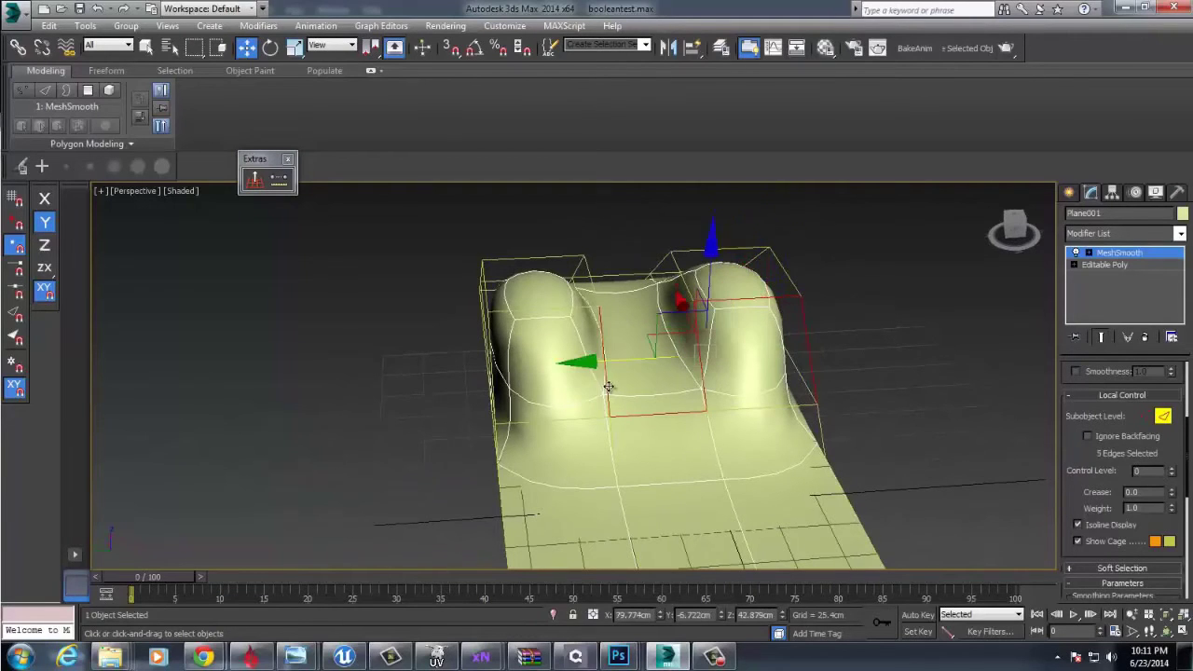
pyautogui.keyDown('ctrl'); pyautogui.click(563, 309); pyautogui.keyUp('ctrl')
pyautogui.keyDown('alt'); pyautogui.moveTo(490, 348); pyautogui.dragTo(559, 365, button='middle'); pyautogui.keyUp('alt')
pyautogui.keyDown('ctrl'); pyautogui.click(559, 365); pyautogui.keyUp('ctrl')
# Add one long edge of the gap floor to the selection and try raising the selected edges' crease
pyautogui.keyDown('alt'); pyautogui.moveTo(676, 439); pyautogui.dragTo(1189, 501, button='middle'); pyautogui.keyUp('alt')
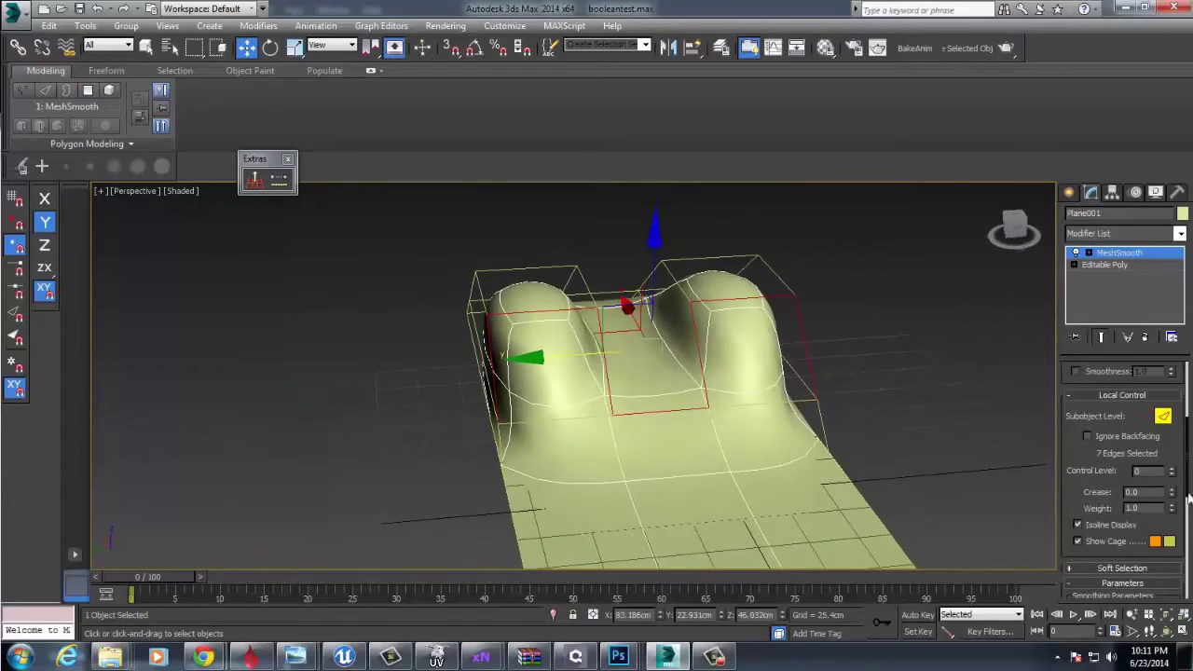
pyautogui.moveTo(1176, 495)
pyautogui.mouseDown()
pyautogui.moveTo(1184, 372)
pyautogui.moveTo(1176, 490)
pyautogui.mouseUp()
pyautogui.keyDown('ctrl'); pyautogui.click(671, 356); pyautogui.keyUp('ctrl')
pyautogui.keyDown('alt'); pyautogui.moveTo(766, 408); pyautogui.dragTo(706, 406, button='middle'); pyautogui.keyUp('alt')
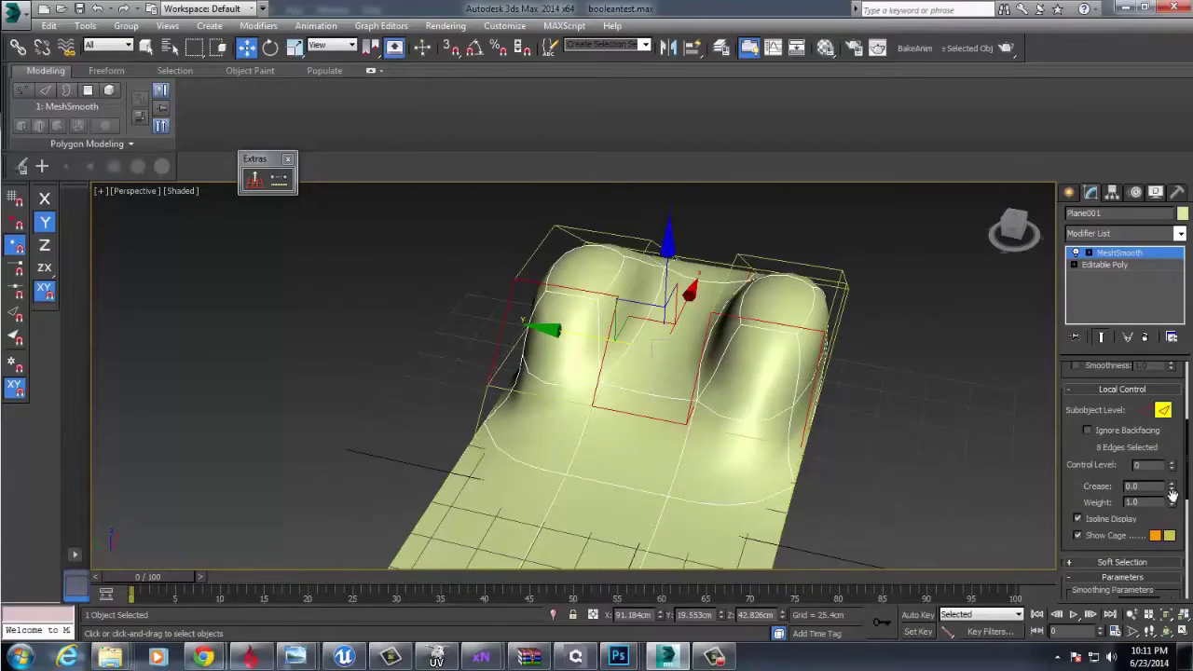
pyautogui.moveTo(1172, 495); pyautogui.dragTo(1184, 464)
# Add the lower outer edges at the front of both humps to the selection and set the crease to 1.0
pyautogui.keyDown('alt'); pyautogui.moveTo(711, 464); pyautogui.dragTo(615, 449, button='middle'); pyautogui.keyUp('alt')
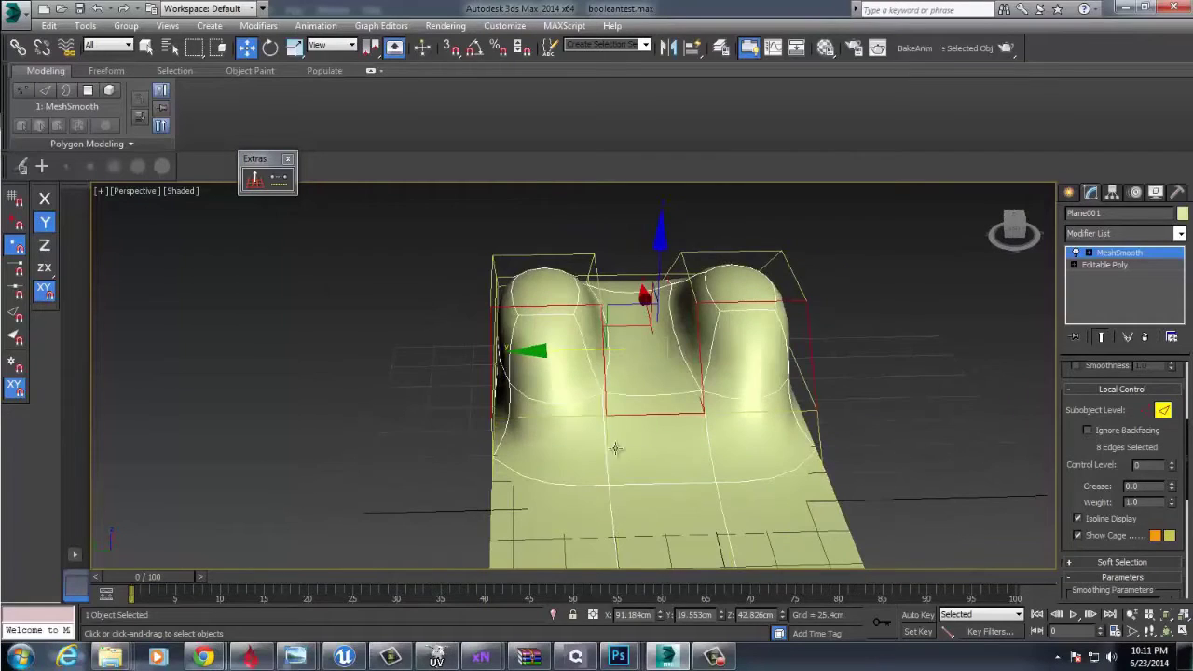
pyautogui.keyDown('ctrl'); pyautogui.click(494, 442); pyautogui.keyUp('ctrl')
pyautogui.keyDown('ctrl'); pyautogui.click(816, 451); pyautogui.keyUp('ctrl')
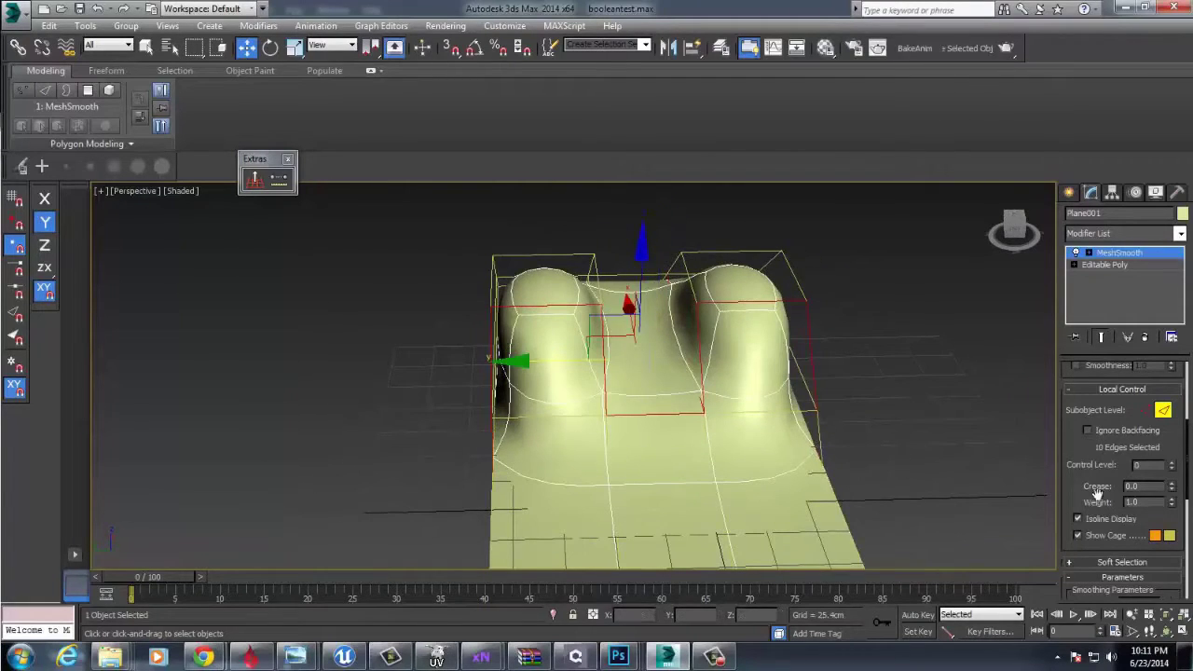
pyautogui.moveTo(1172, 490); pyautogui.dragTo(785, 434)
pyautogui.hotkey('ctrl', 'z')
pyautogui.keyDown('ctrl'); pyautogui.click(816, 425); pyautogui.keyUp('ctrl')
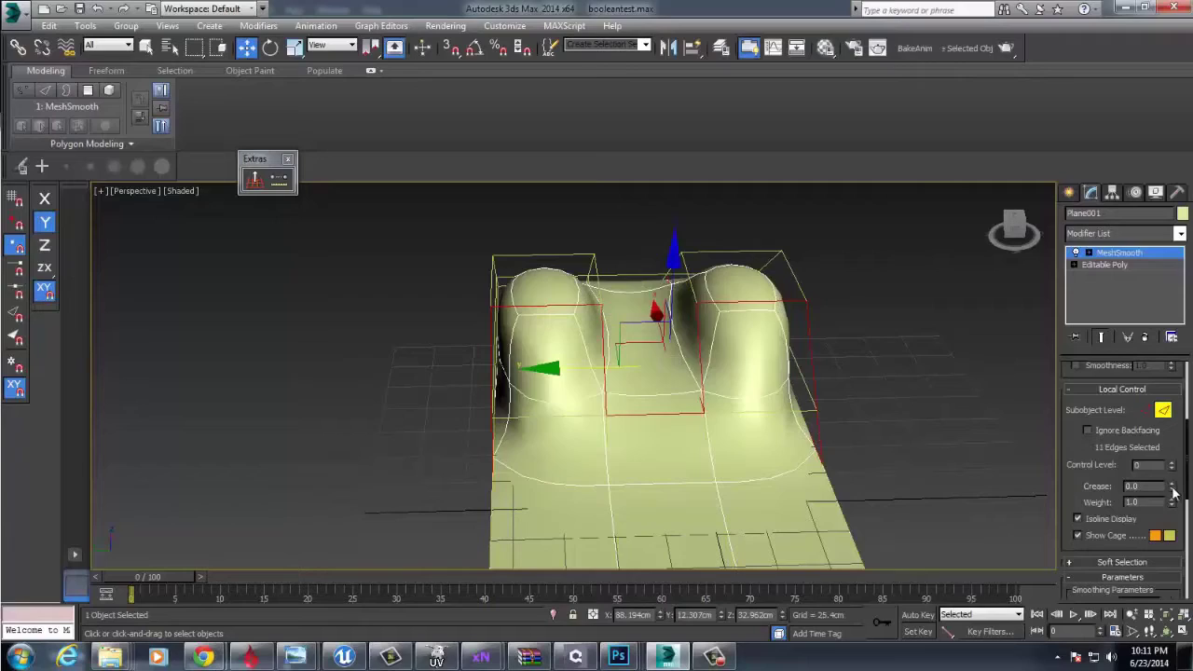
pyautogui.moveTo(1173, 488); pyautogui.dragTo(1173, 373)
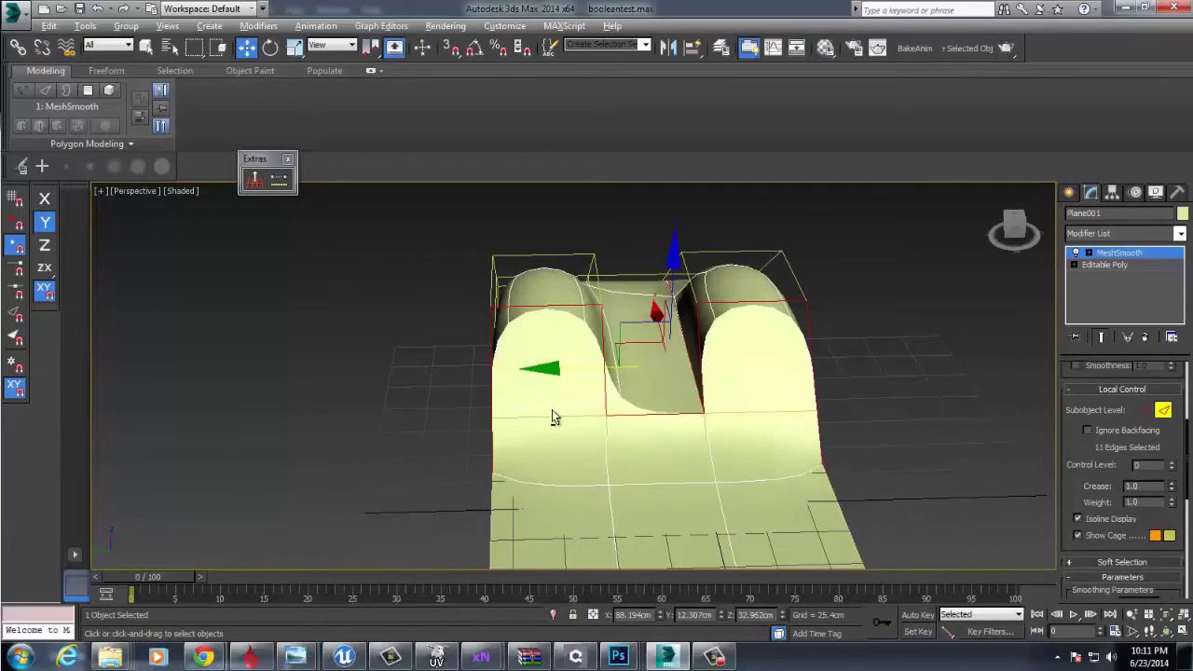
# Raise the crease of the two base edges in front of the humps and clear the edge selection
pyautogui.keyDown('alt'); pyautogui.moveTo(552, 411); pyautogui.dragTo(646, 493, button='middle'); pyautogui.keyUp('alt')
pyautogui.click(701, 476)
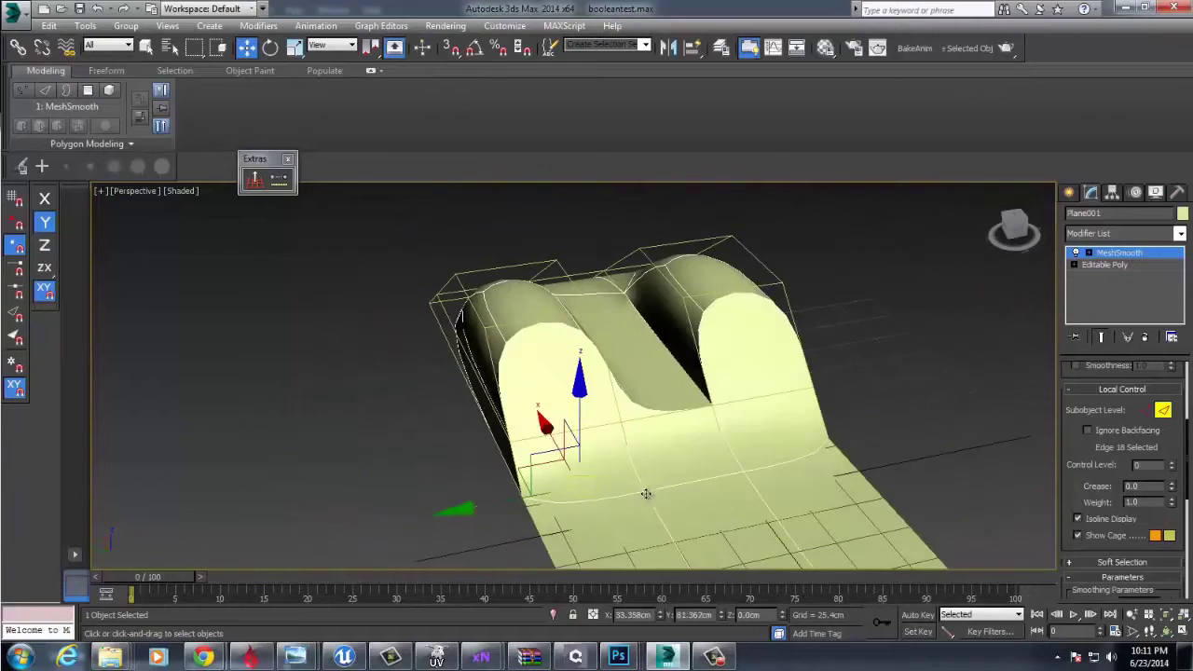
pyautogui.keyDown('ctrl'); pyautogui.click(781, 450); pyautogui.keyUp('ctrl')
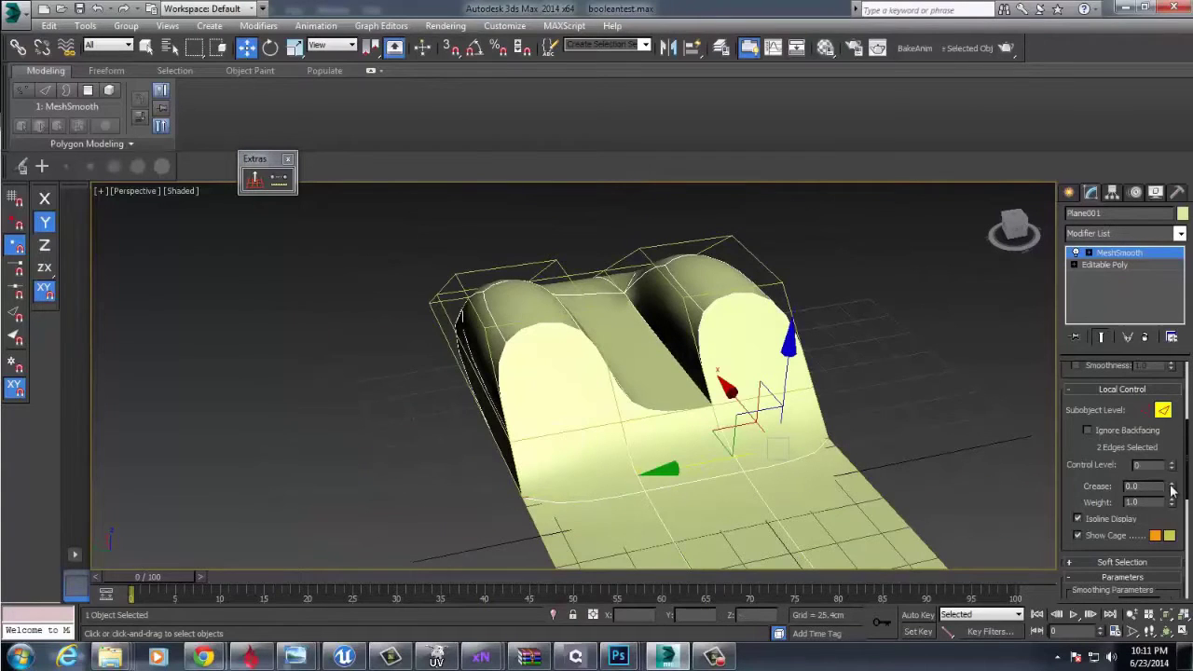
pyautogui.moveTo(1172, 488); pyautogui.dragTo(1171, 364)
pyautogui.keyDown('alt'); pyautogui.moveTo(821, 421); pyautogui.dragTo(857, 377, button='middle'); pyautogui.keyUp('alt')
pyautogui.click(858, 377)
# Set the crease of the remaining long edge of the gap floor to 1.0
pyautogui.keyDown('alt'); pyautogui.moveTo(757, 416); pyautogui.dragTo(659, 314, button='middle'); pyautogui.keyUp('alt')
pyautogui.click(719, 422)
pyautogui.click(659, 313)
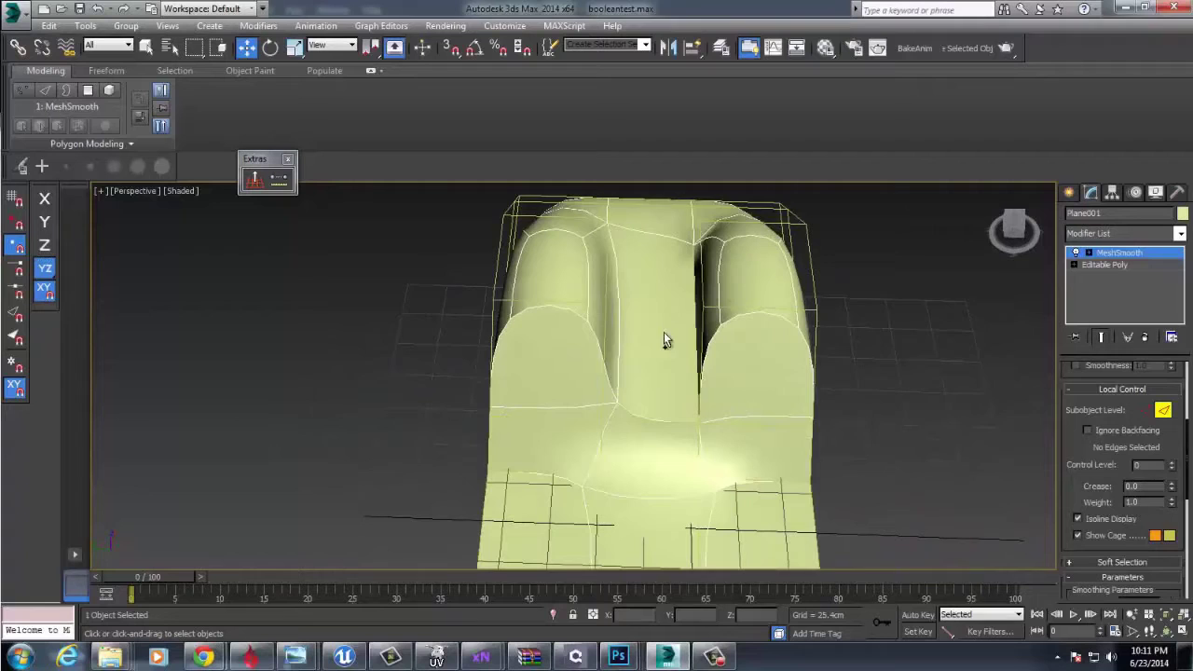
pyautogui.moveTo(694, 348); pyautogui.dragTo(695, 349)
pyautogui.moveTo(628, 387); pyautogui.dragTo(628, 386)
pyautogui.keyDown('alt'); pyautogui.moveTo(776, 408); pyautogui.dragTo(666, 340, button='middle'); pyautogui.keyUp('alt')
pyautogui.moveTo(685, 374); pyautogui.dragTo(686, 374)
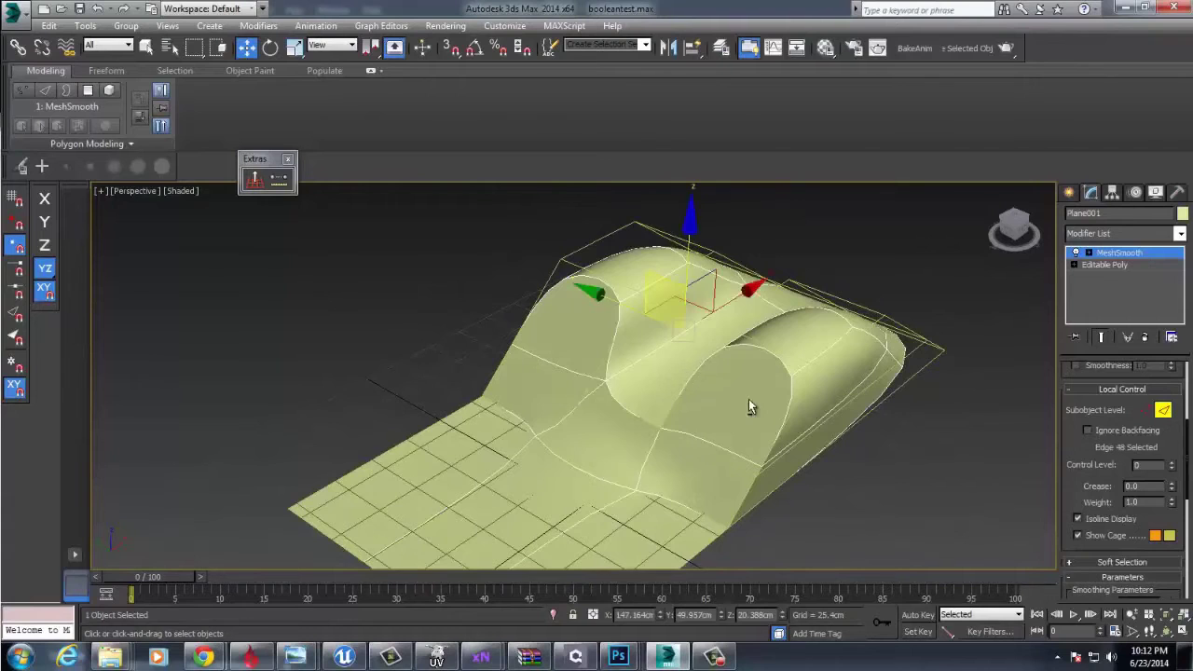
pyautogui.keyDown('alt'); pyautogui.moveTo(753, 407); pyautogui.dragTo(690, 392, button='middle'); pyautogui.keyUp('alt')
pyautogui.moveTo(1173, 488); pyautogui.dragTo(1173, 447)
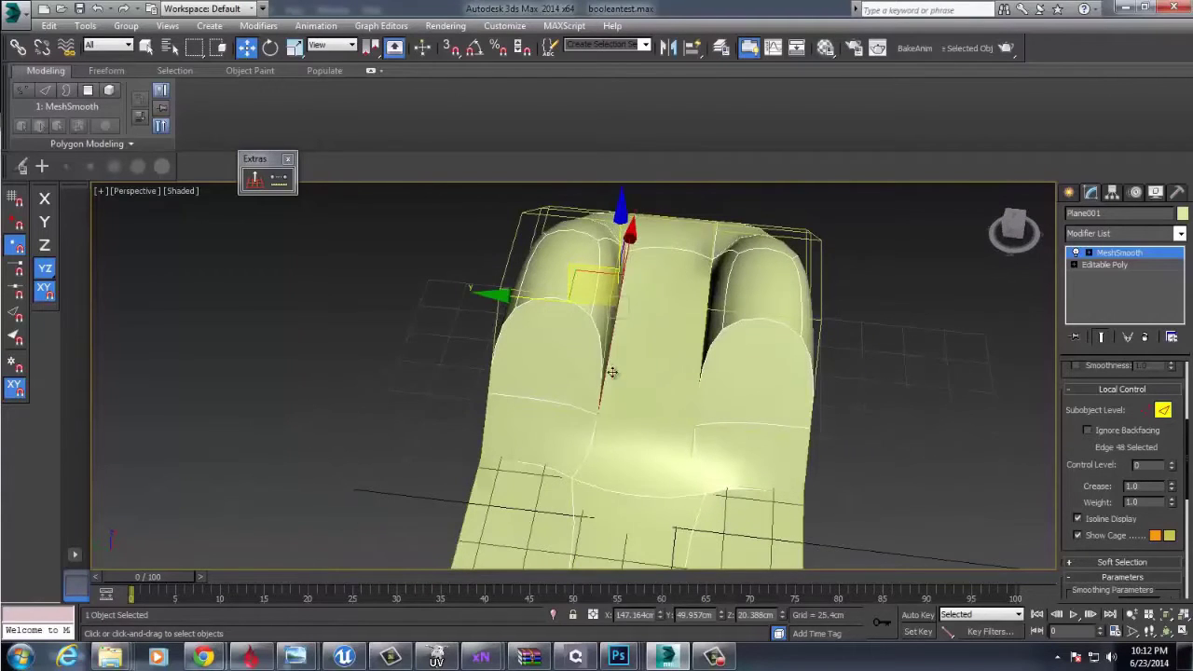
# Adjust the crease and weight of the gap floor's front edge, entering 0 as the final value
pyautogui.keyDown('alt'); pyautogui.moveTo(613, 373); pyautogui.dragTo(860, 401, button='middle'); pyautogui.keyUp('alt')
pyautogui.click(790, 419)
pyautogui.keyDown('alt'); pyautogui.moveTo(792, 488); pyautogui.dragTo(687, 464, button='middle'); pyautogui.keyUp('alt')
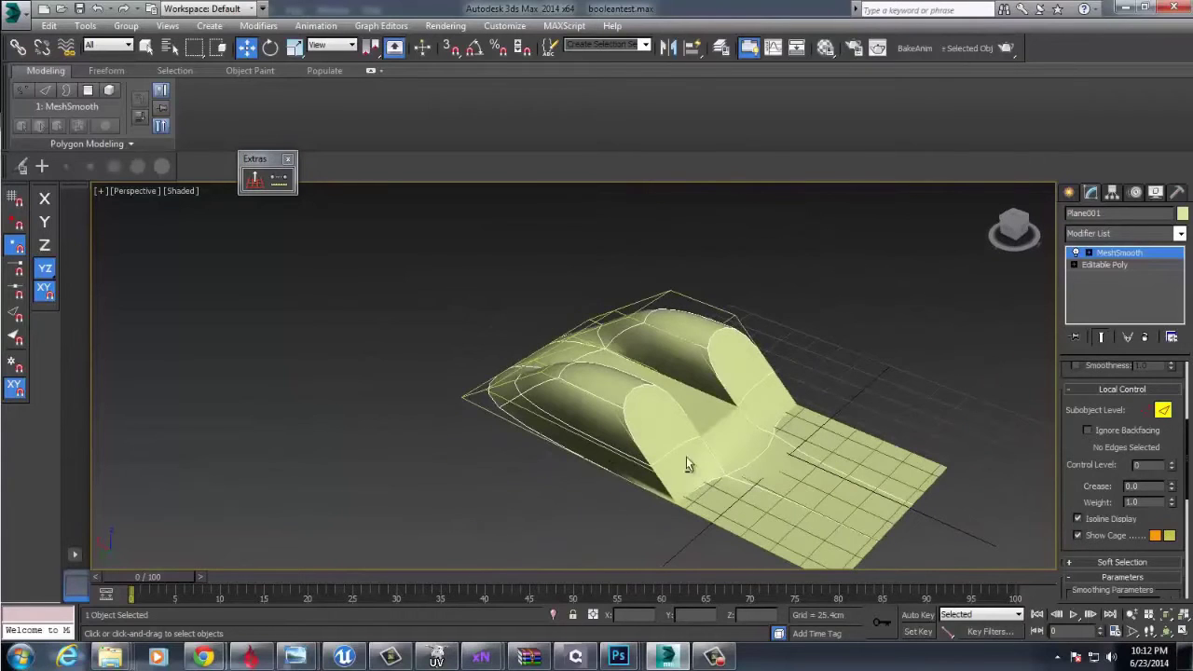
pyautogui.click(718, 424)
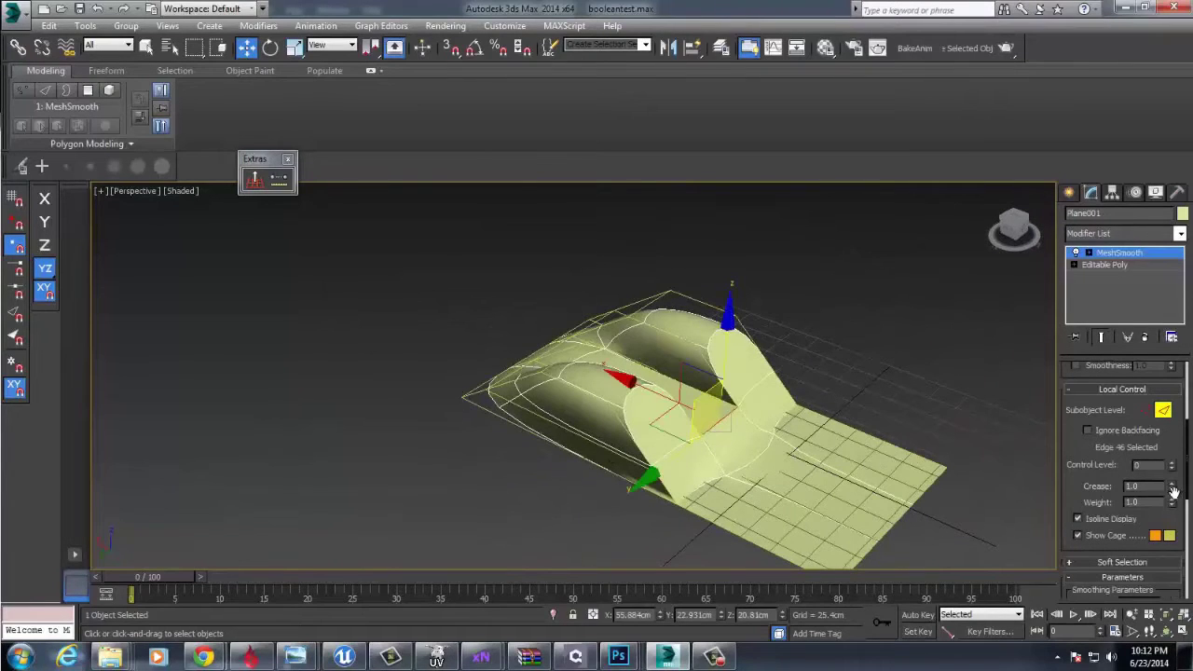
pyautogui.moveTo(1173, 489); pyautogui.dragTo(1172, 436)
pyautogui.moveTo(1172, 505); pyautogui.dragTo(1179, 452)
pyautogui.write('0')
pyautogui.press('Return')
# Examine the smoothed back ends of the humps and the gap between them from behind
pyautogui.keyDown('alt'); pyautogui.moveTo(944, 461); pyautogui.dragTo(656, 470, button='middle'); pyautogui.keyUp('alt')
pyautogui.click(843, 341)
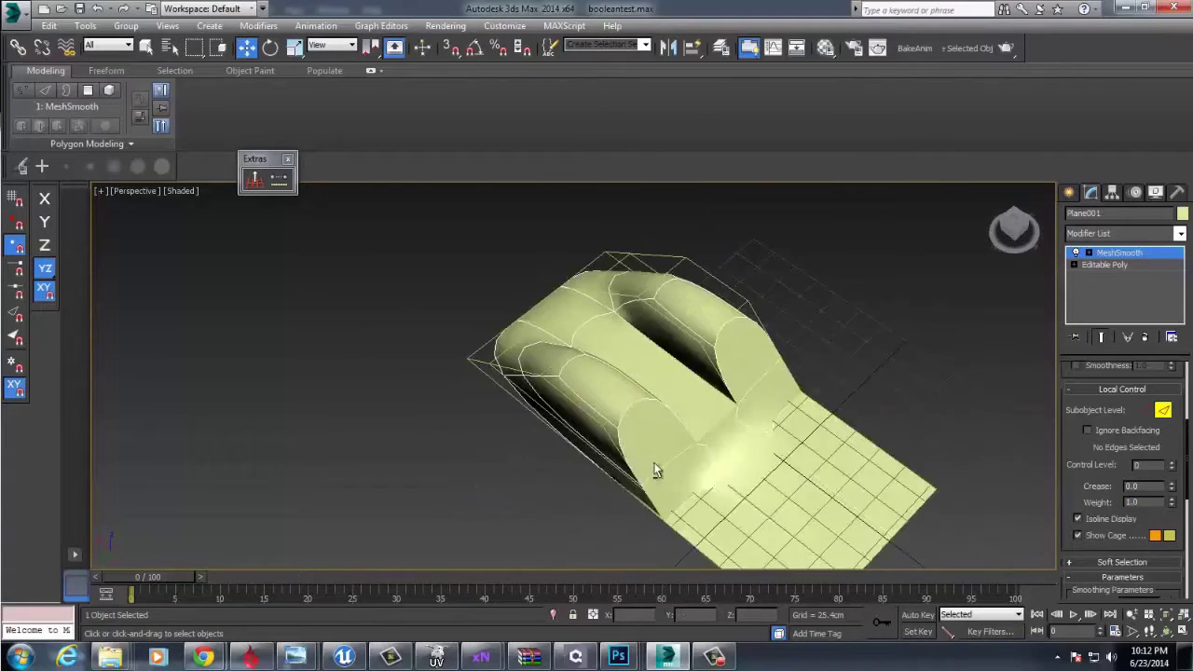
pyautogui.scroll(5, 643, 457)
pyautogui.keyDown('alt'); pyautogui.moveTo(613, 418); pyautogui.dragTo(680, 354, button='middle'); pyautogui.keyUp('alt')
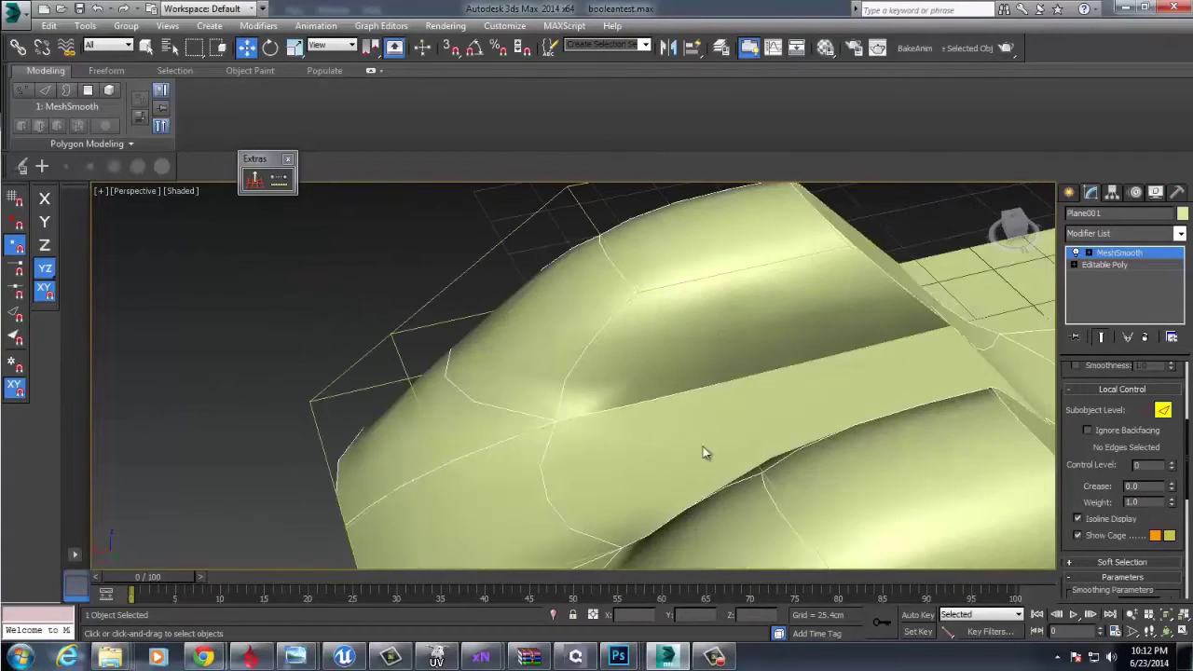
pyautogui.click(794, 512)
pyautogui.keyDown('alt'); pyautogui.moveTo(793, 512); pyautogui.dragTo(1021, 407, button='middle'); pyautogui.keyUp('alt')
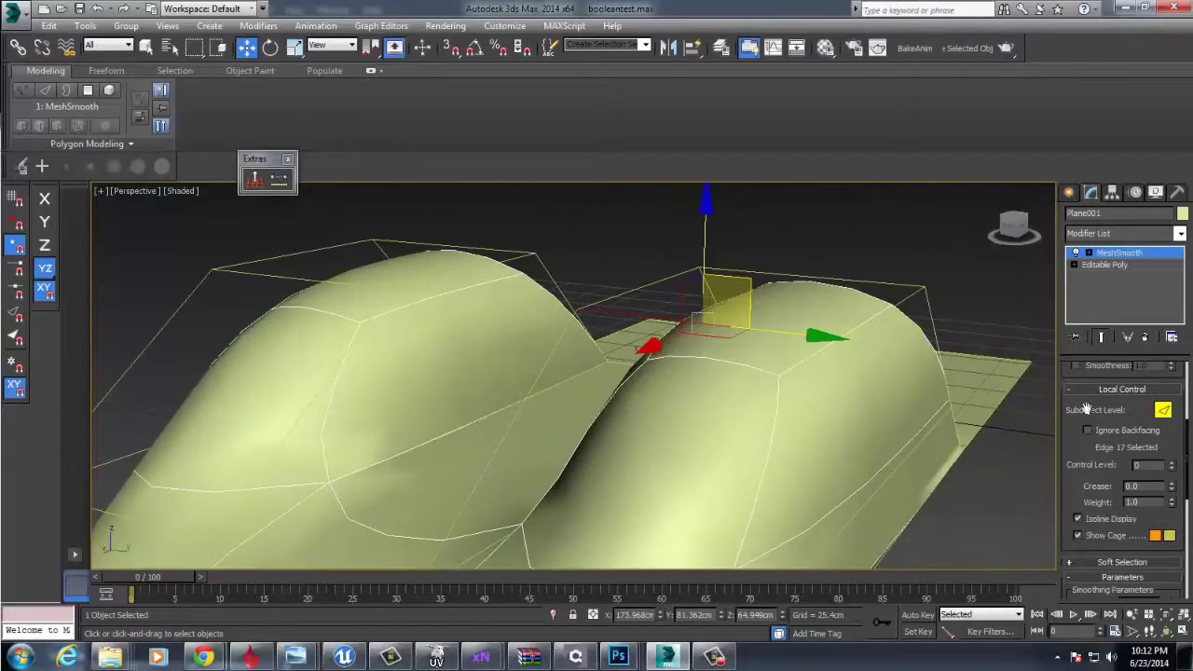
# At the base Editable Poly level, select the back edge of the gap between the humps and slide it along its adjoining edges
pyautogui.click(1134, 268)
pyautogui.moveTo(487, 434); pyautogui.dragTo(717, 286, button='middle')
pyautogui.keyDown('alt'); pyautogui.moveTo(738, 360); pyautogui.dragTo(718, 390, button='middle'); pyautogui.keyUp('alt')
pyautogui.scroll(-4, 714, 391)
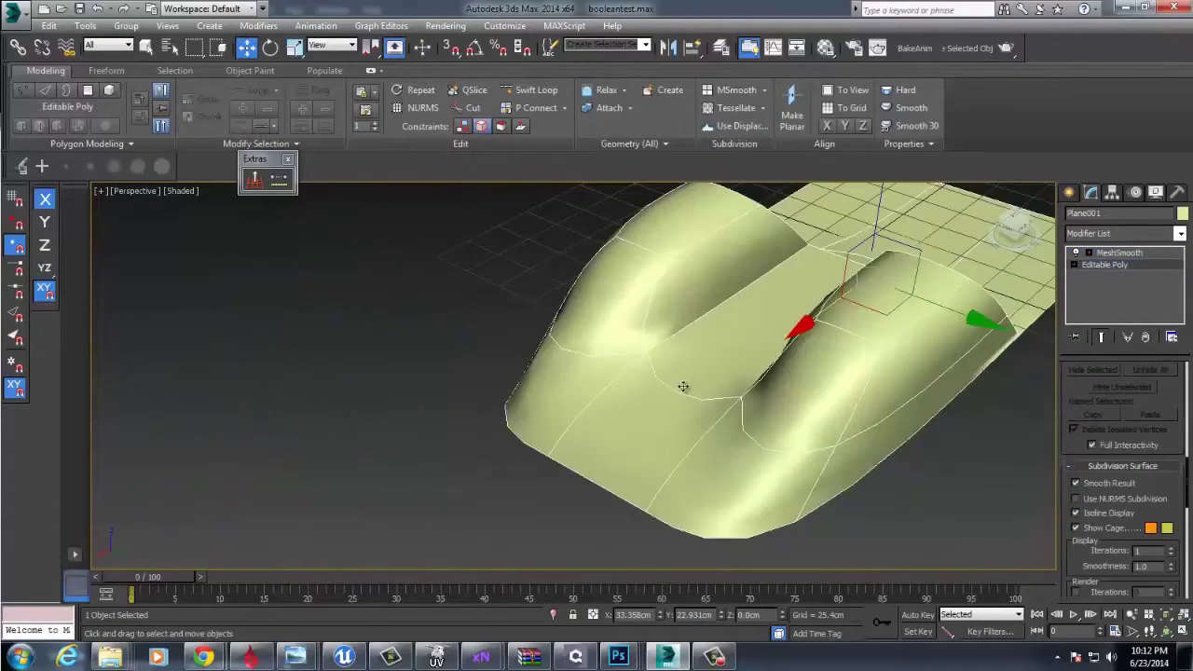
pyautogui.press('2')
pyautogui.click(646, 417)
pyautogui.scroll(-4, 695, 422)
pyautogui.keyDown('alt'); pyautogui.moveTo(647, 449); pyautogui.dragTo(586, 410, button='middle'); pyautogui.keyUp('alt')
pyautogui.click(548, 401)
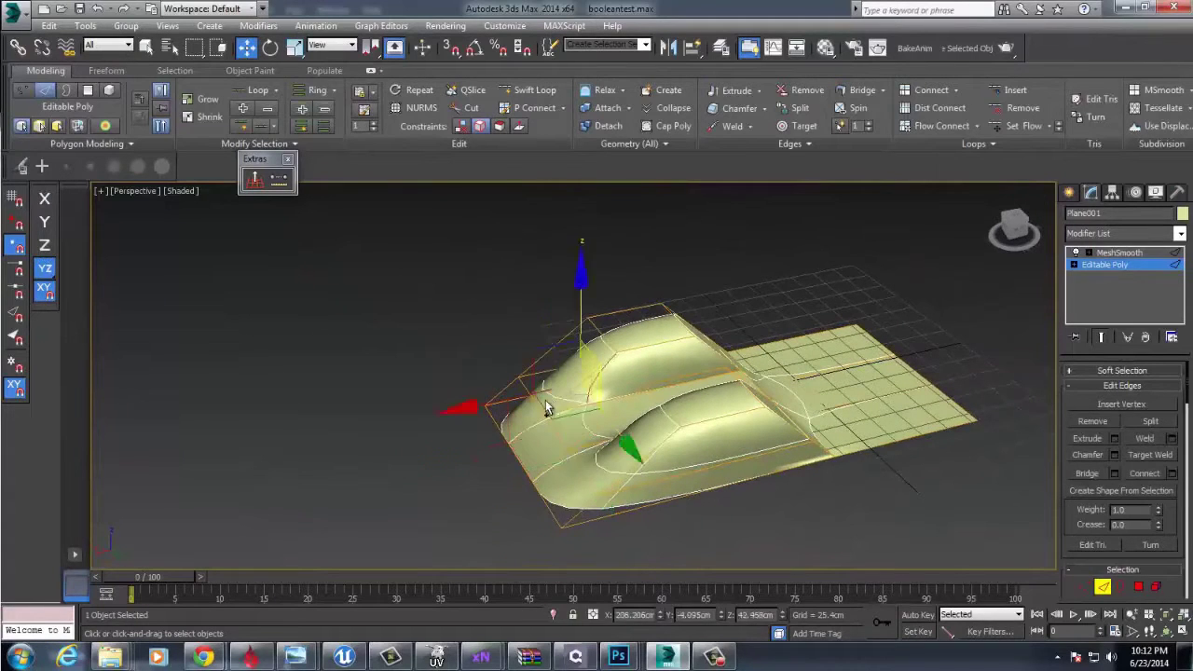
pyautogui.hotkey('ctrl', 'z')
pyautogui.moveTo(537, 399); pyautogui.dragTo(521, 375)
pyautogui.keyDown('alt'); pyautogui.moveTo(565, 376); pyautogui.dragTo(613, 337, button='middle'); pyautogui.keyUp('alt')
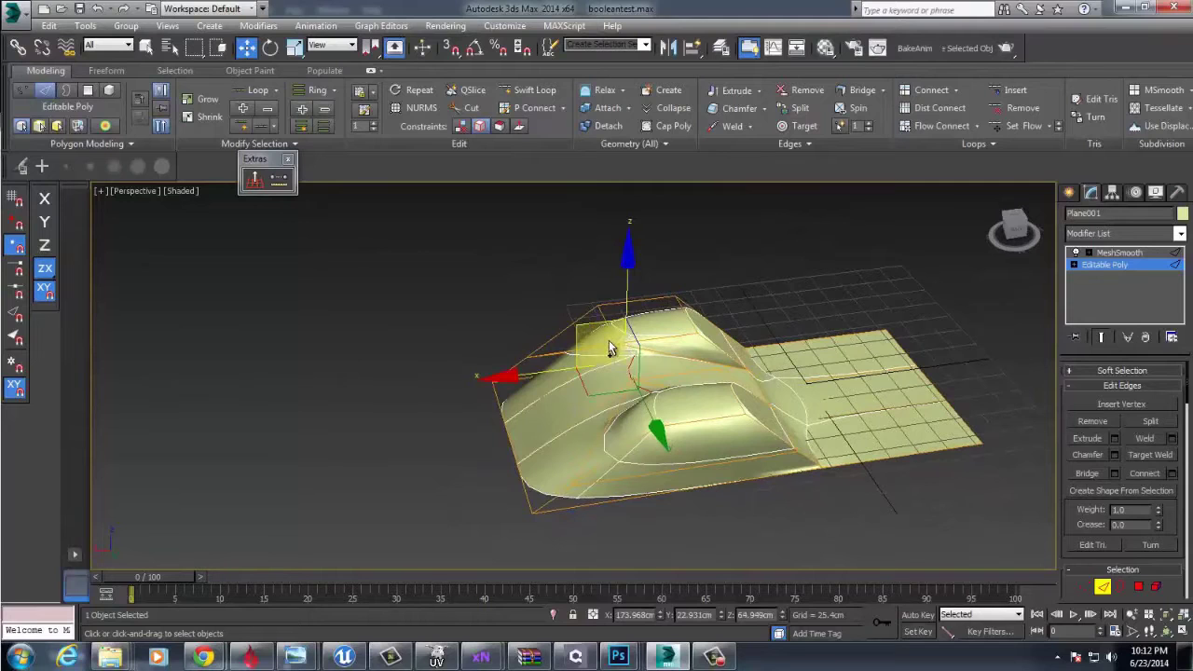
pyautogui.moveTo(609, 348); pyautogui.dragTo(597, 360)
pyautogui.moveTo(519, 376); pyautogui.dragTo(529, 373)
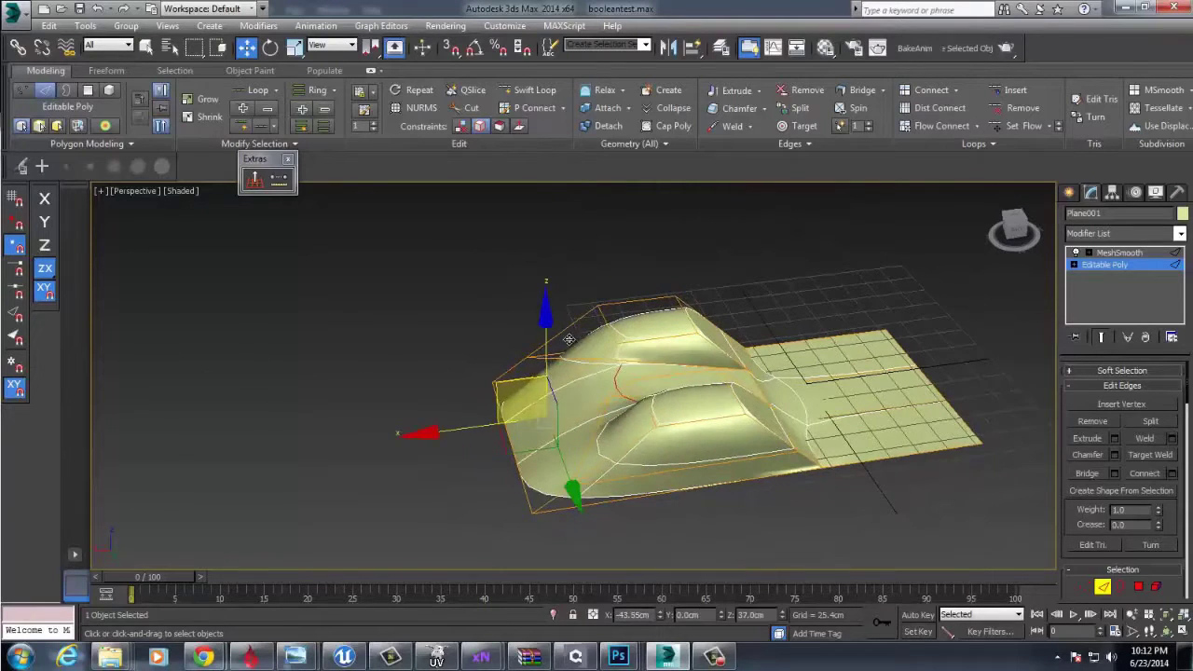
# Select the floor polygon of the gap between the humps and inset it
pyautogui.scroll(5, 765, 415)
pyautogui.press('4')
pyautogui.click(764, 420)
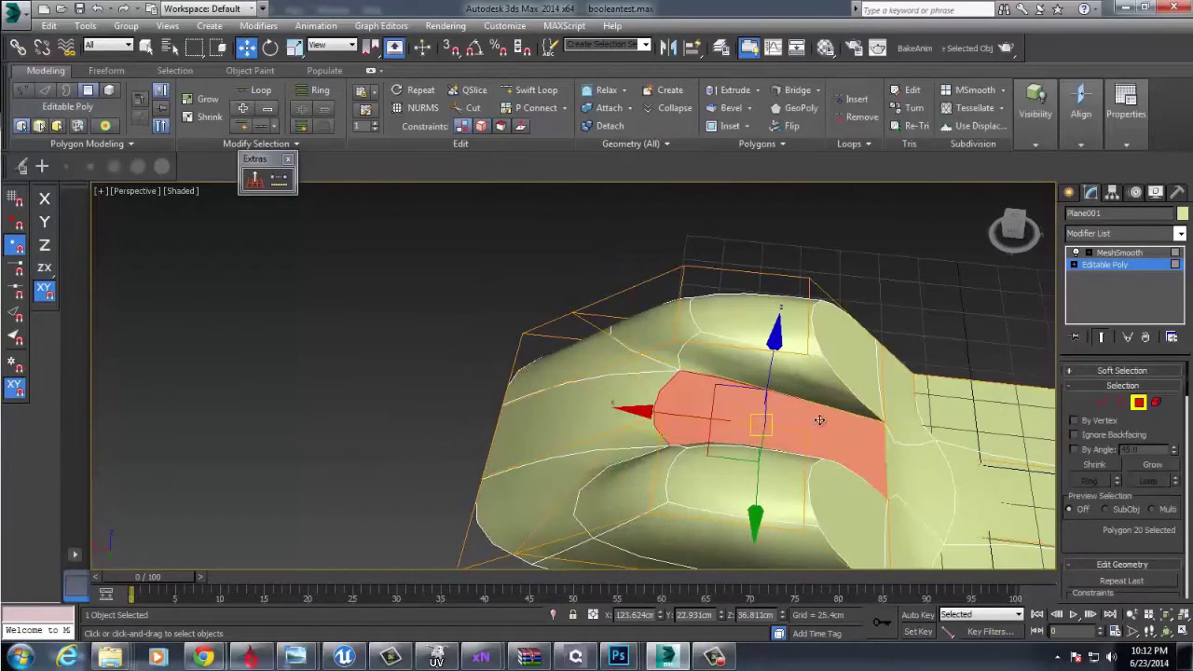
pyautogui.rightClick(819, 421)
pyautogui.click(782, 480)
pyautogui.moveTo(782, 419); pyautogui.dragTo(778, 437)
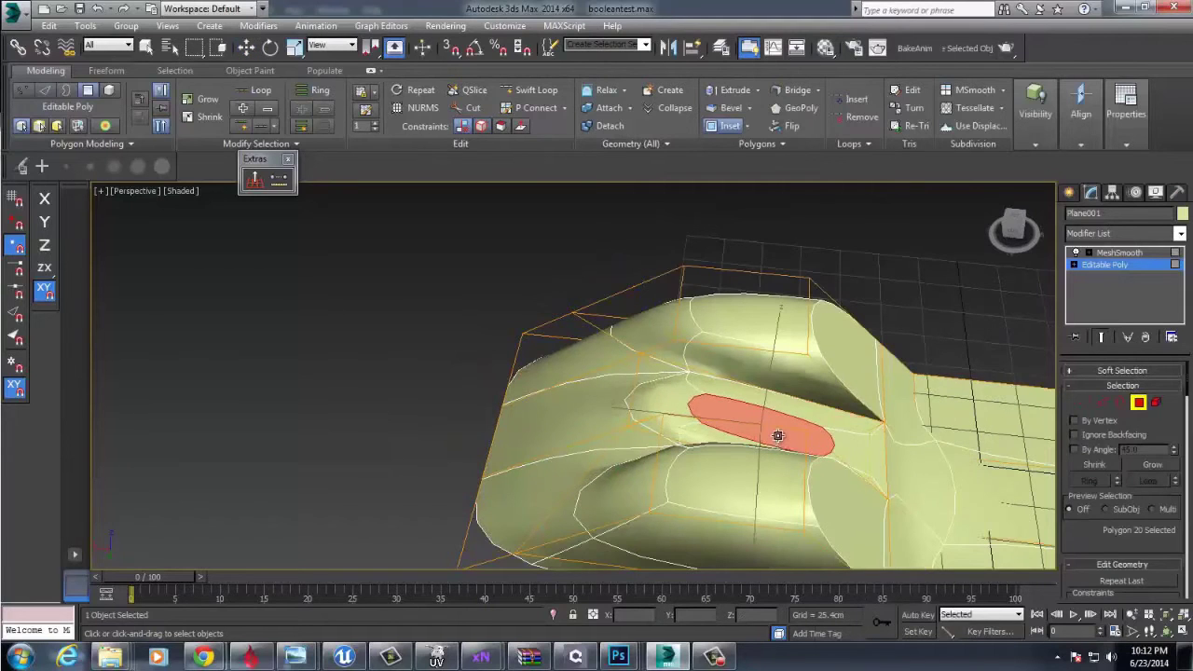
# Try to extrude the inset polygon down into the gap floor
pyautogui.keyDown('alt'); pyautogui.moveTo(779, 434); pyautogui.dragTo(817, 400, button='middle'); pyautogui.keyUp('alt')
pyautogui.press('w')
pyautogui.rightClick(817, 401)
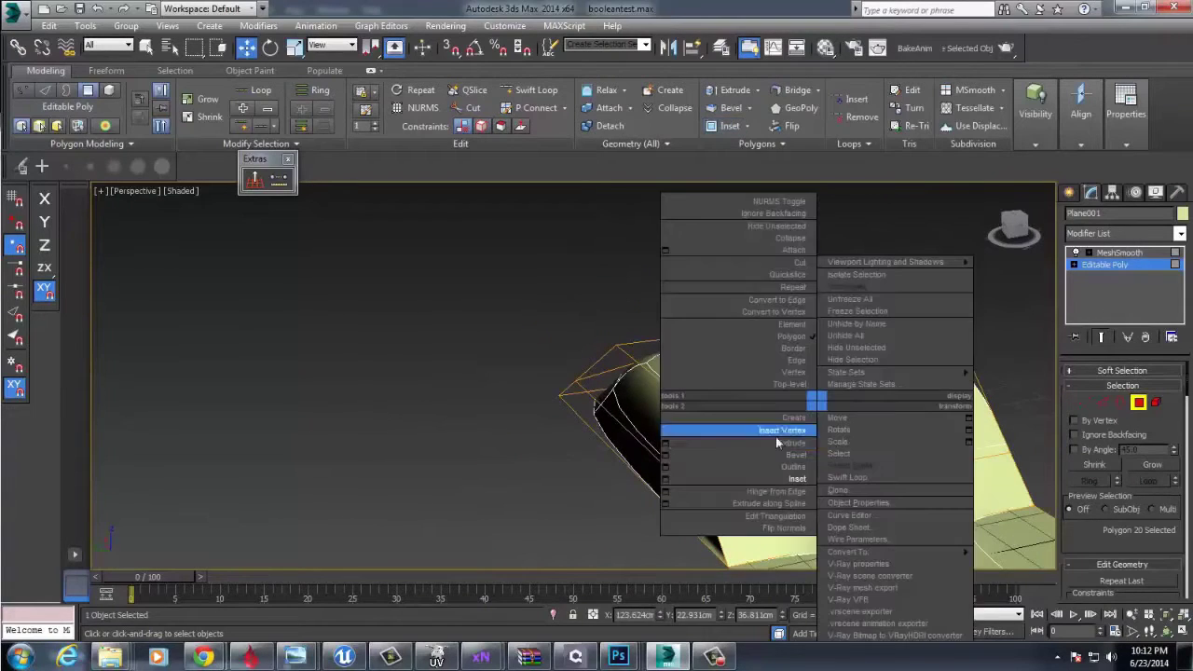
pyautogui.click(791, 443)
pyautogui.moveTo(812, 436); pyautogui.dragTo(813, 450)
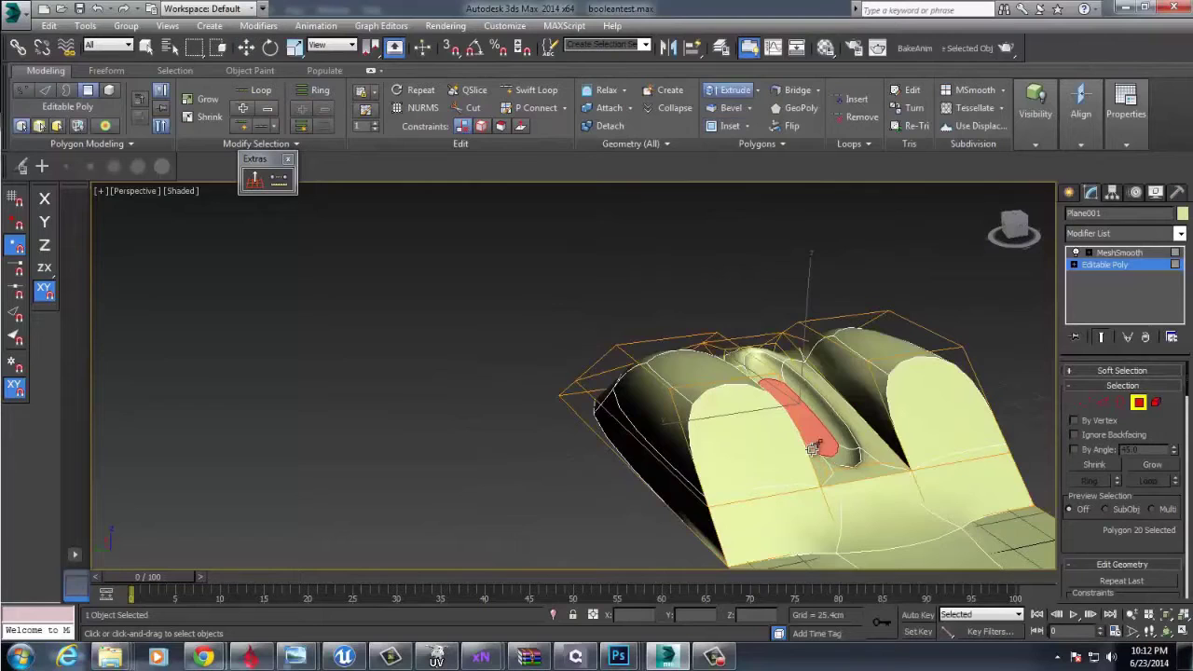
pyautogui.keyDown('alt'); pyautogui.moveTo(820, 441); pyautogui.dragTo(817, 432, button='middle'); pyautogui.keyUp('alt')
pyautogui.press('w')
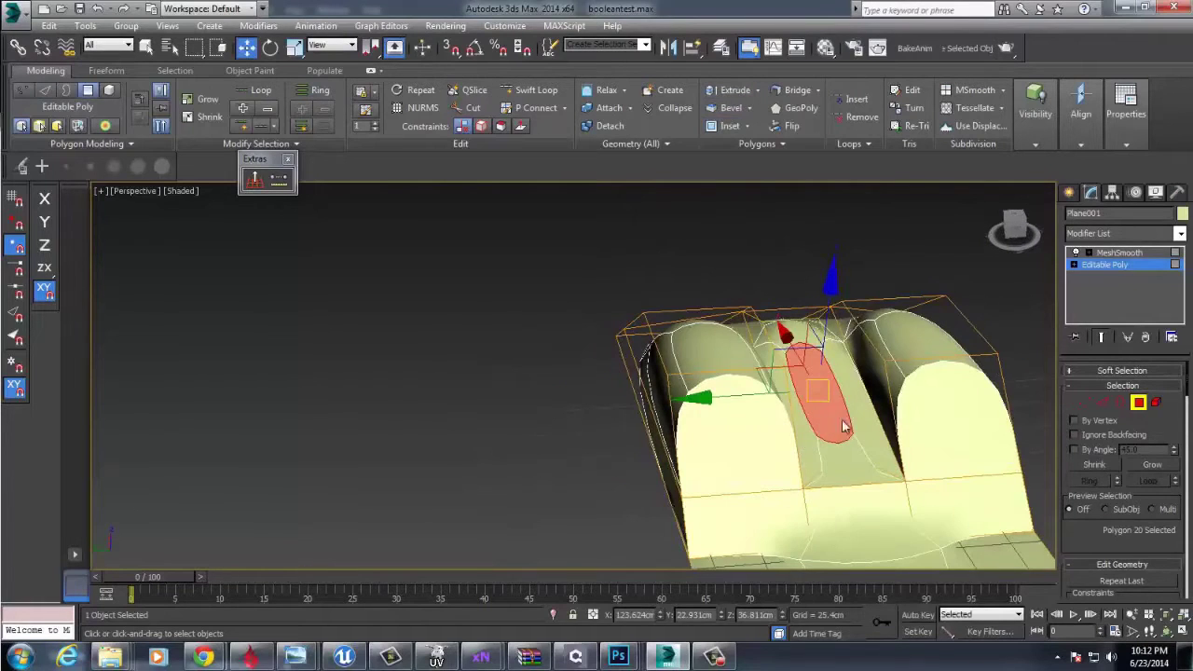
# Try a further inset of the gap floor's inner polygon and undo it
pyautogui.rightClick(839, 403)
pyautogui.click(796, 481)
pyautogui.moveTo(830, 408); pyautogui.dragTo(833, 359)
pyautogui.rightClick(830, 397)
pyautogui.click(763, 451)
pyautogui.hotkey('ctrl', 'z')
pyautogui.hotkey('ctrl', 'z')
# Try scaling the inset polygon in the gap floor and undo the change
pyautogui.press('e')
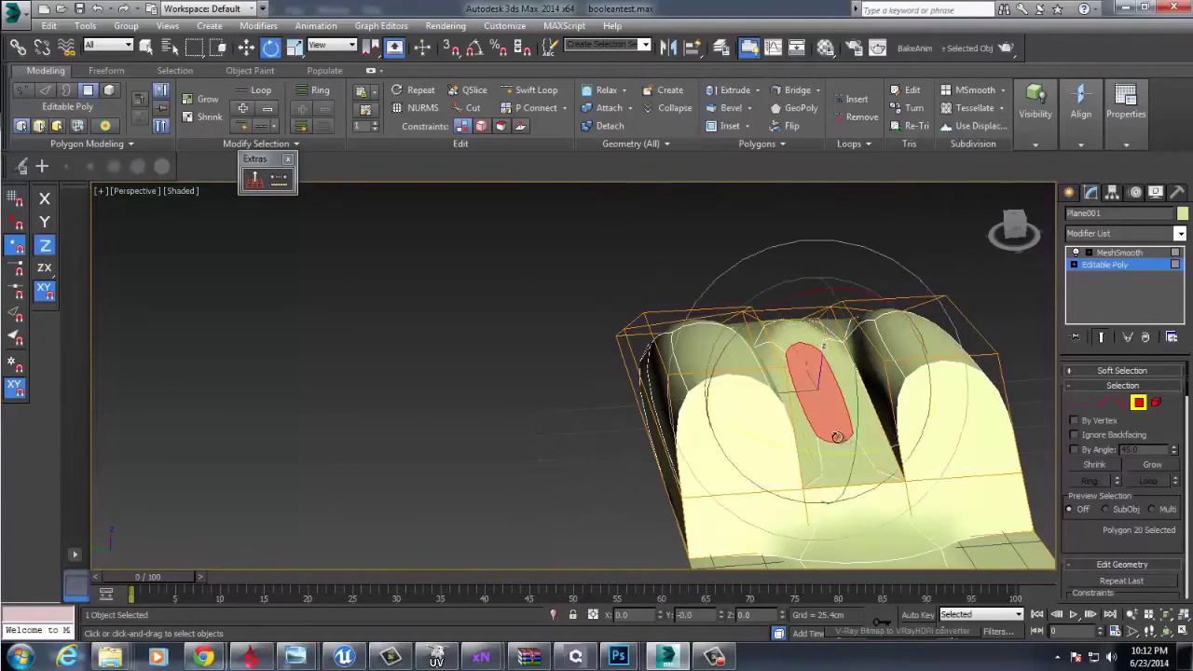
pyautogui.press('r')
pyautogui.moveTo(861, 468); pyautogui.dragTo(845, 420)
pyautogui.keyDown('alt'); pyautogui.moveTo(829, 405); pyautogui.dragTo(908, 411, button='middle'); pyautogui.keyUp('alt')
pyautogui.hotkey('ctrl', 'z')
# Set the reference coordinate system to Local and shorten the inset polygon by scaling it along its X axis
pyautogui.rightClick(818, 403)
pyautogui.click(881, 385)
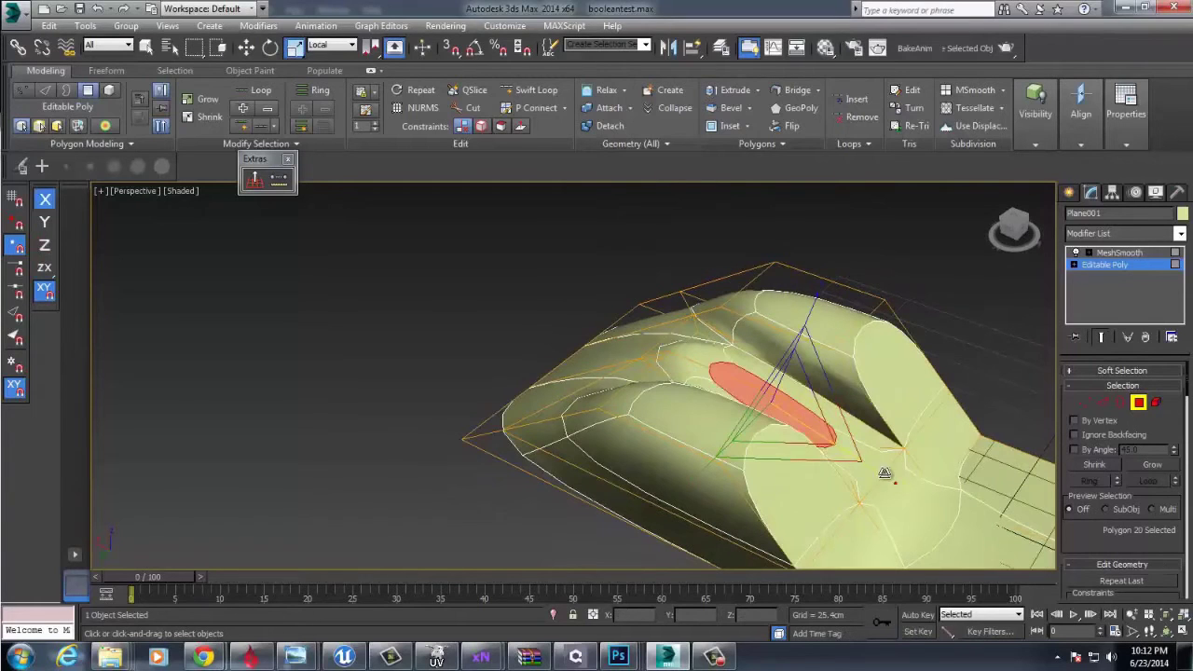
pyautogui.click(794, 427)
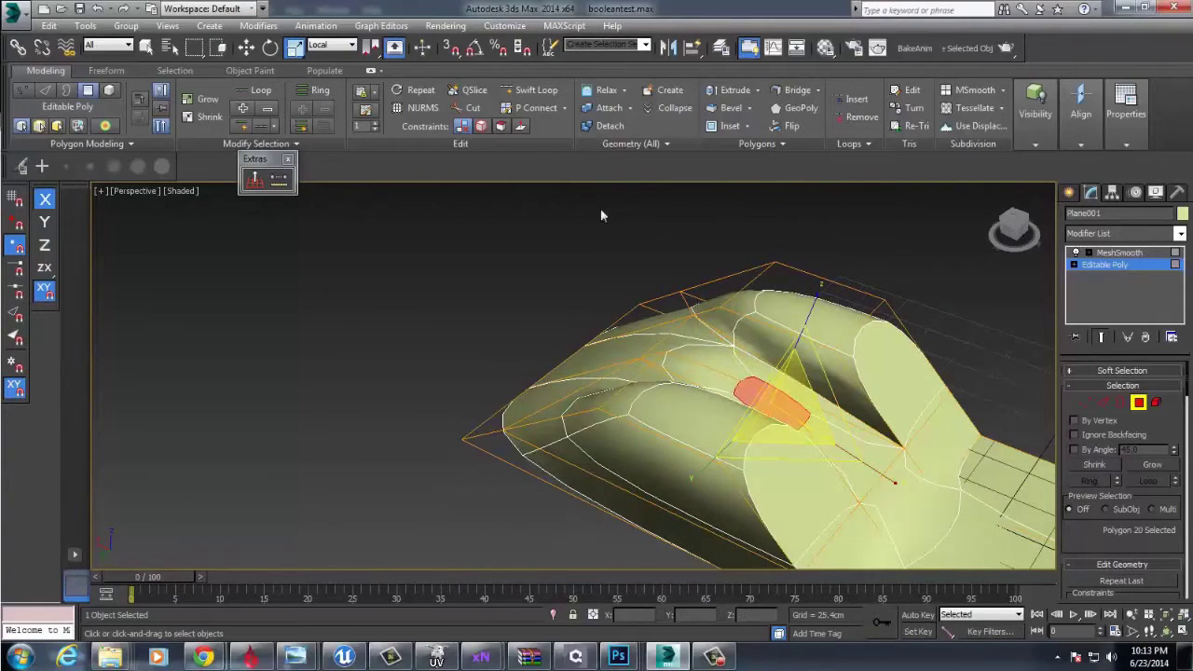
pyautogui.click(756, 145)
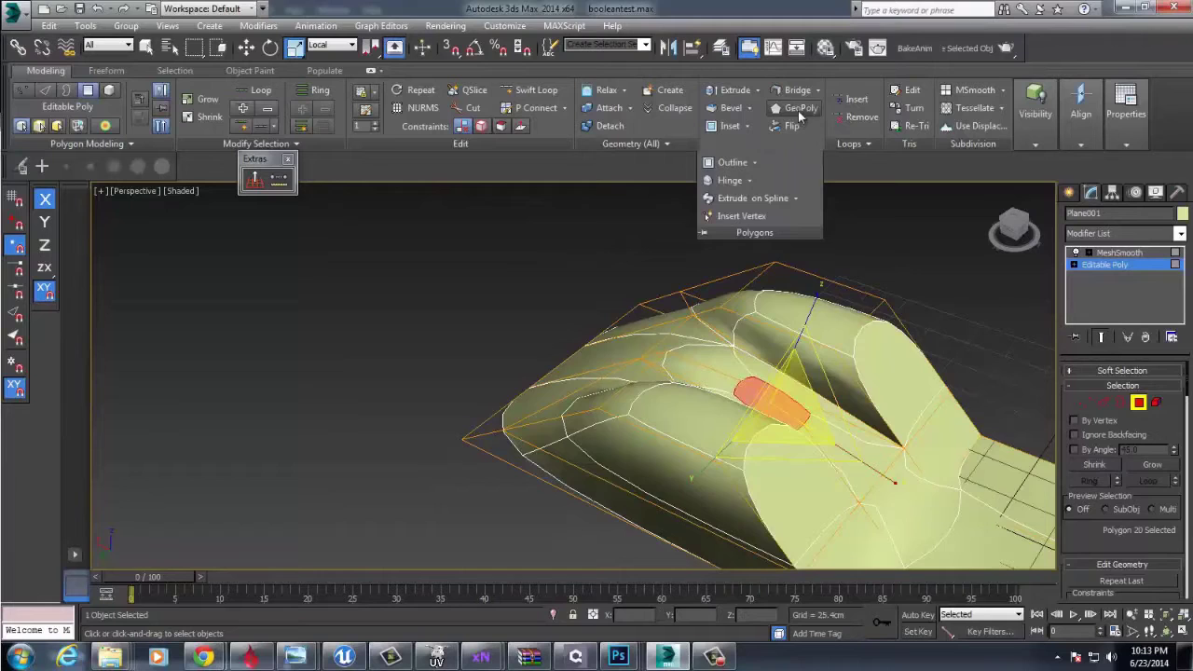
pyautogui.keyDown('alt'); pyautogui.moveTo(820, 469); pyautogui.dragTo(855, 472, button='middle'); pyautogui.keyUp('alt')
pyautogui.moveTo(855, 472); pyautogui.dragTo(847, 456)
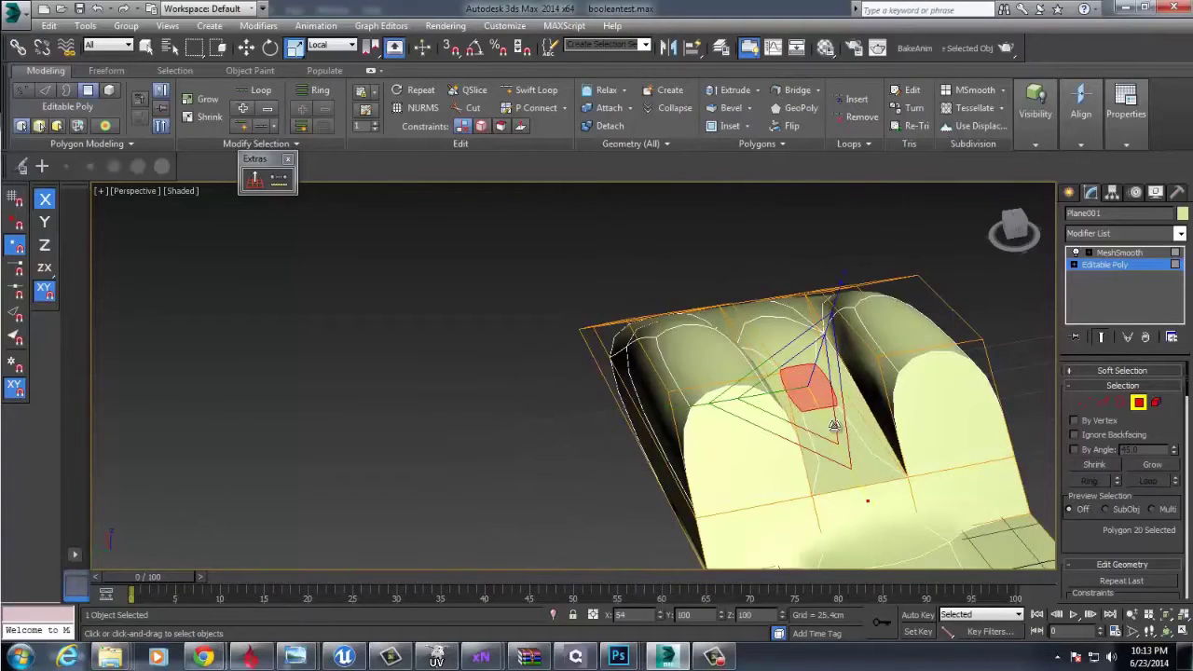
# Bevel the shortened polygon in the gap floor and scale it to 63 percent along its local Y axis
pyautogui.rightClick(802, 385)
pyautogui.click(764, 430)
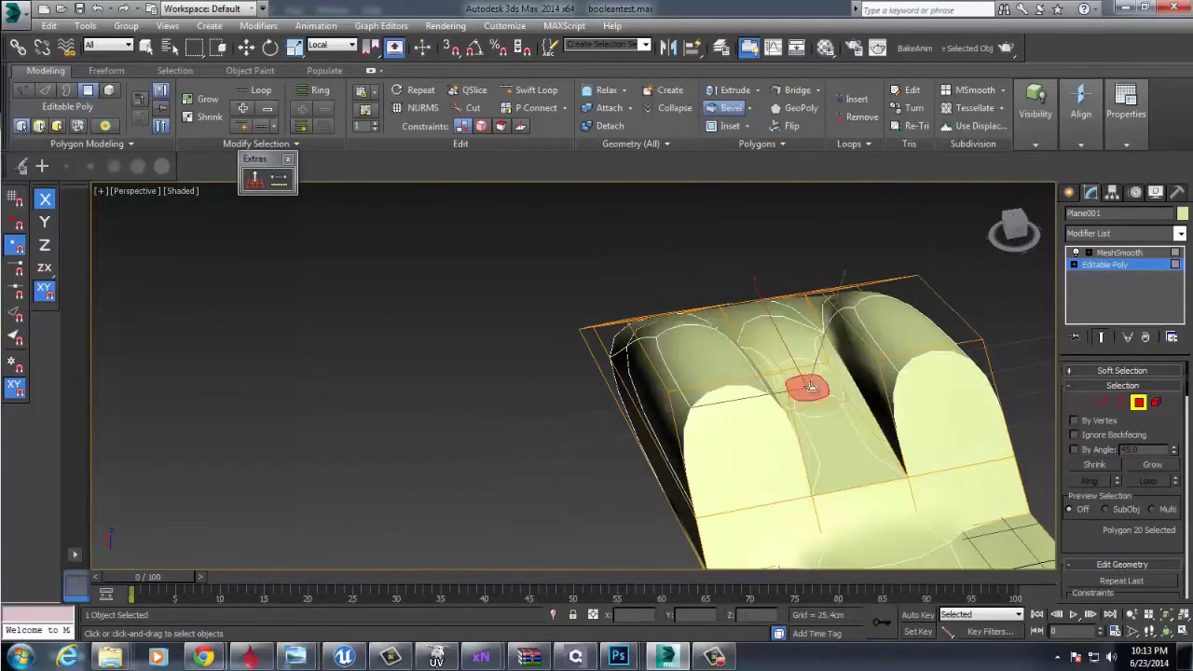
pyautogui.moveTo(810, 406)
pyautogui.mouseDown()
pyautogui.moveTo(823, 369)
pyautogui.moveTo(807, 413)
pyautogui.mouseUp()
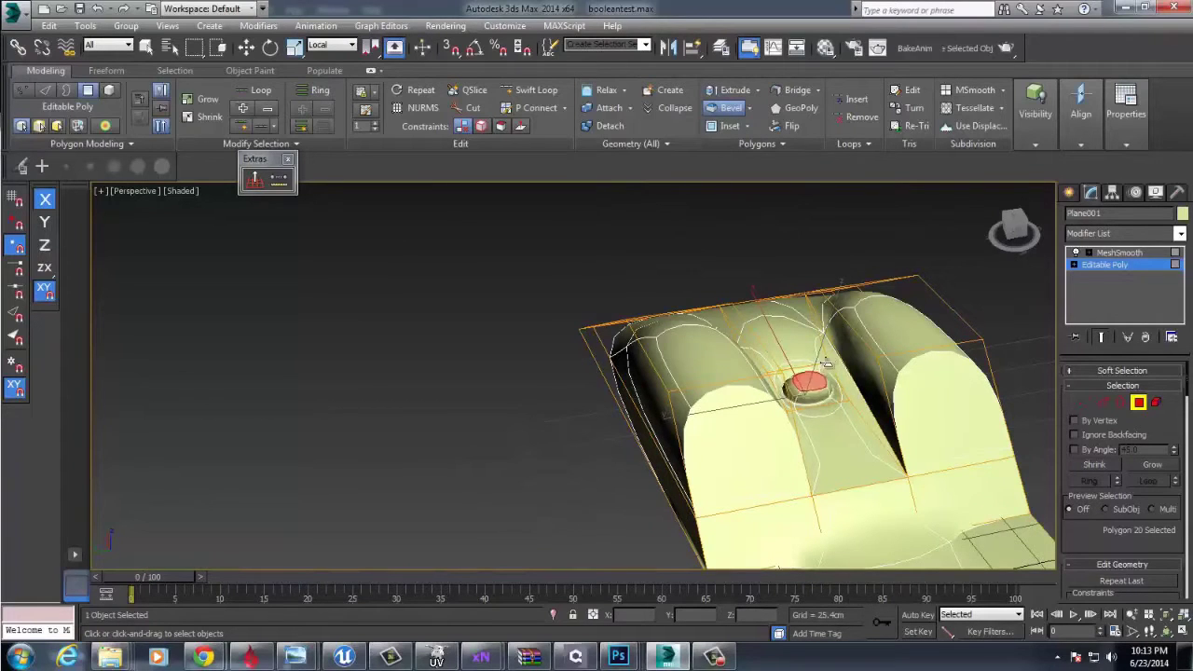
pyautogui.press('z')
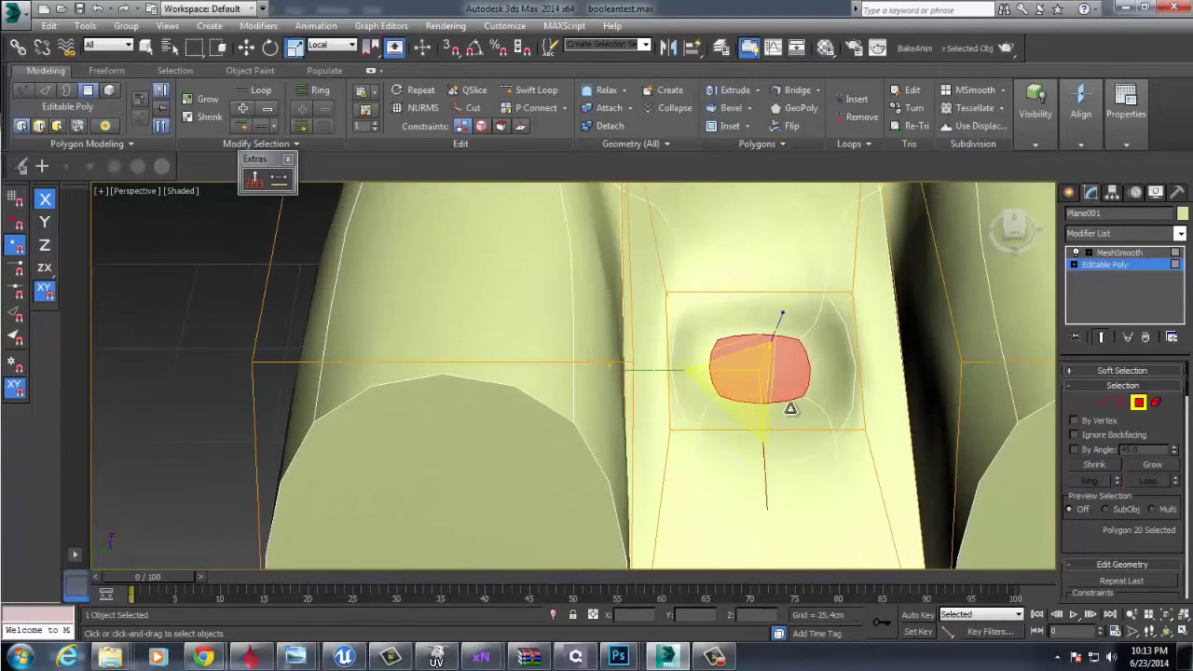
pyautogui.moveTo(629, 380); pyautogui.dragTo(663, 371)
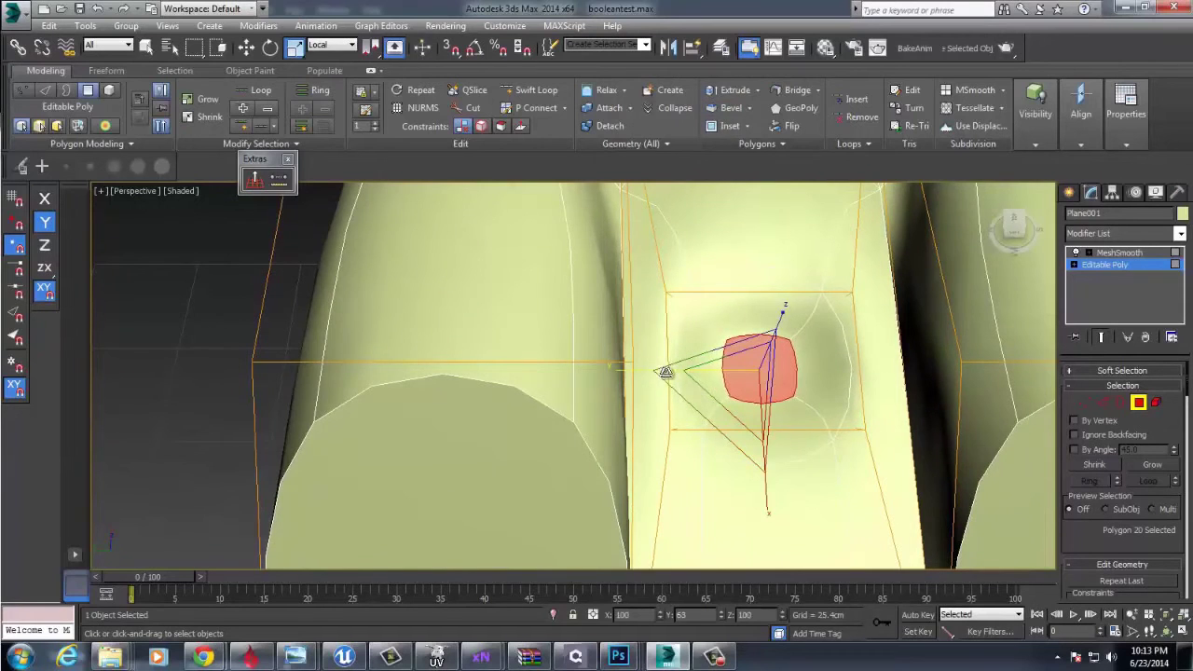
# Extrude the small polygon down into the gap floor as a round hole and leave the polygon level
pyautogui.keyDown('alt'); pyautogui.moveTo(713, 375); pyautogui.dragTo(799, 370, button='middle'); pyautogui.keyUp('alt')
pyautogui.rightClick(799, 370)
pyautogui.click(760, 411)
pyautogui.moveTo(730, 380); pyautogui.dragTo(716, 406)
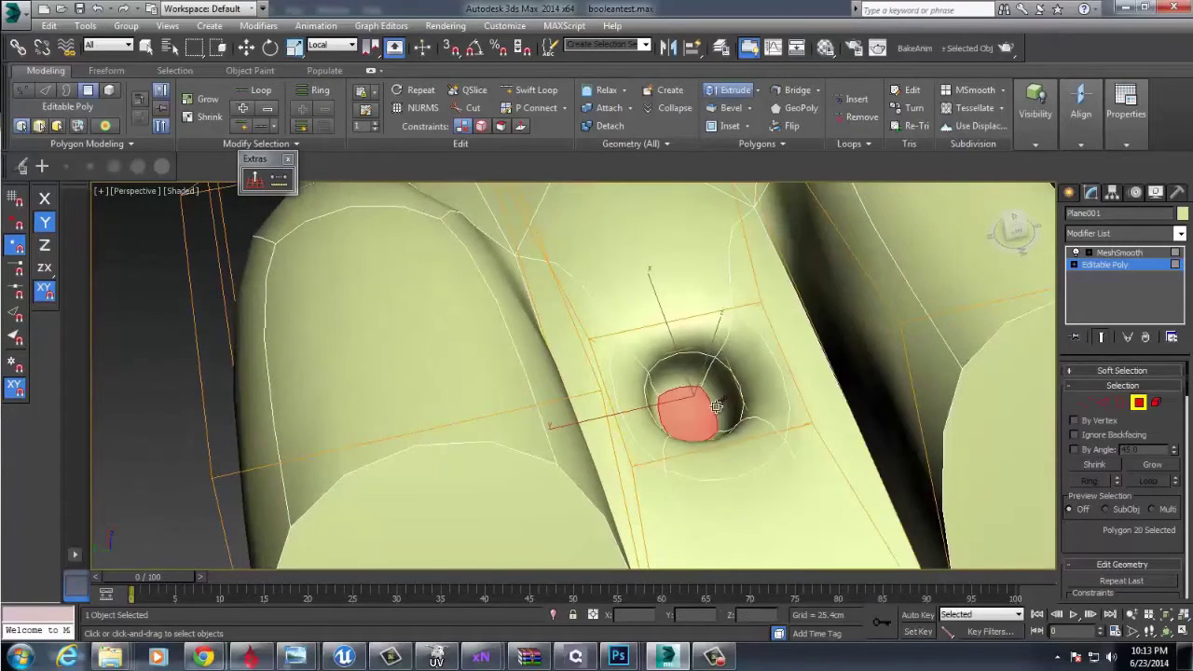
pyautogui.scroll(-6, 714, 404)
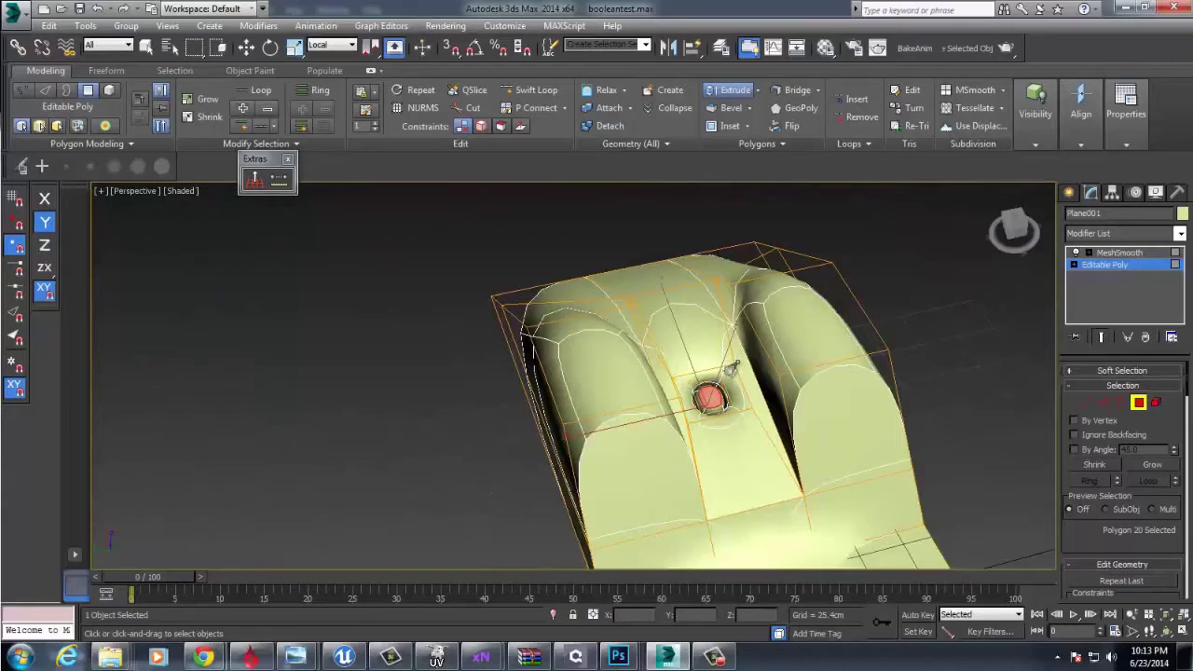
pyautogui.click(1143, 406)
pyautogui.press('w')
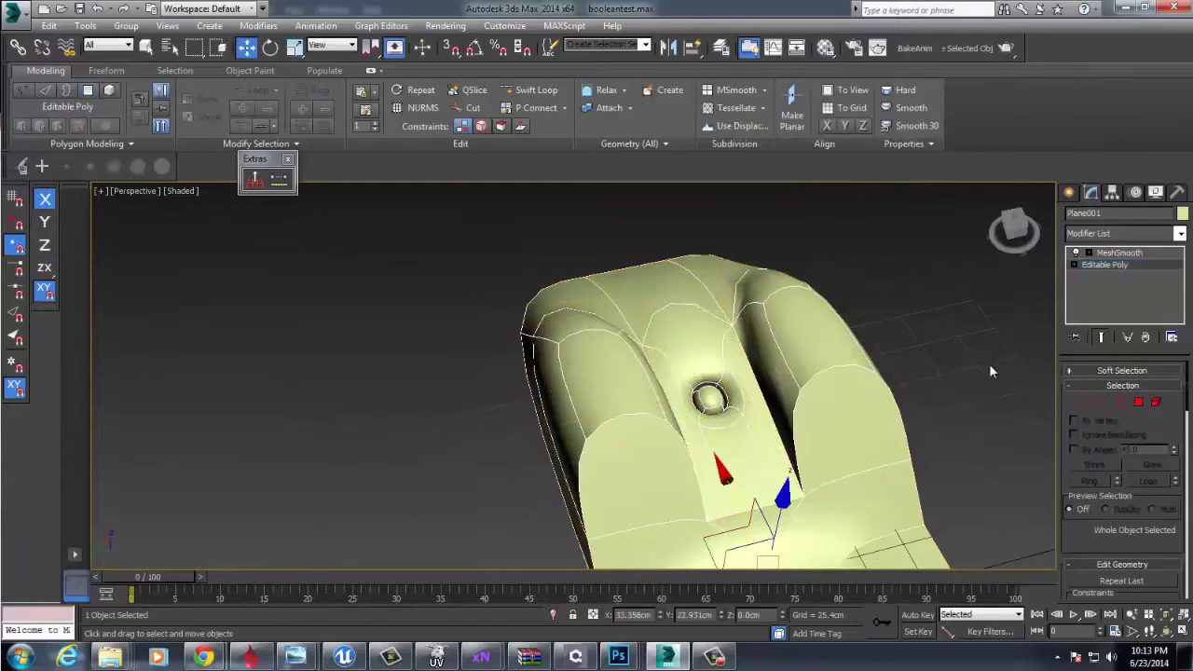
# At the Editable Poly polygon level, inset the flat end faces of both humps
pyautogui.click(985, 366)
pyautogui.scroll(-5, 843, 410)
pyautogui.scroll(5, 820, 431)
pyautogui.click(831, 415)
pyautogui.keyDown('alt'); pyautogui.moveTo(831, 414); pyautogui.dragTo(777, 419, button='middle'); pyautogui.keyUp('alt')
pyautogui.click(1140, 267)
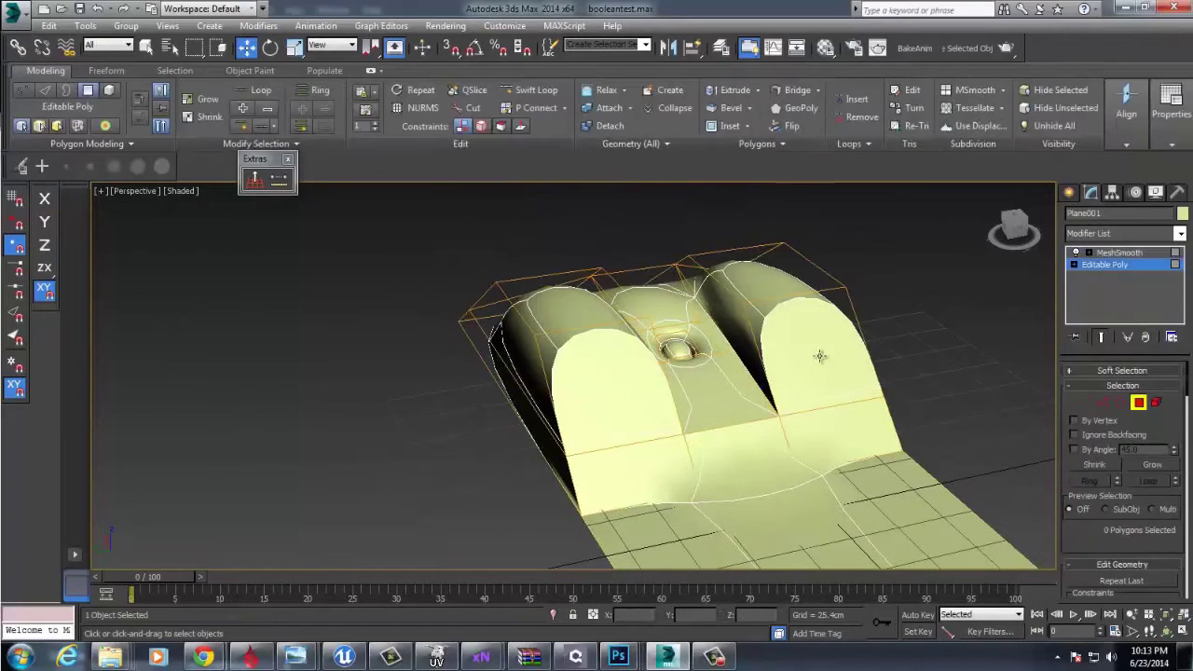
pyautogui.press('4')
pyautogui.rightClick(605, 389)
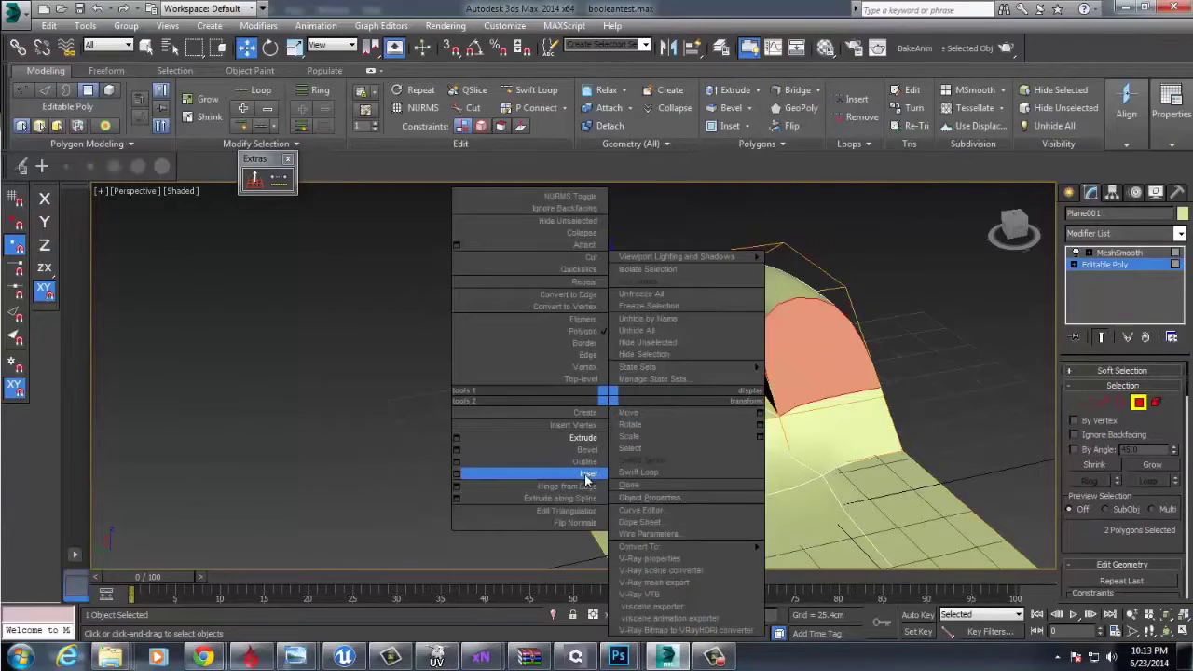
pyautogui.click(579, 478)
pyautogui.moveTo(616, 400); pyautogui.dragTo(623, 422)
pyautogui.press('w')
# Extrude both inset end faces into the humps as rounded recesses and clear the polygon selection
pyautogui.rightClick(622, 397)
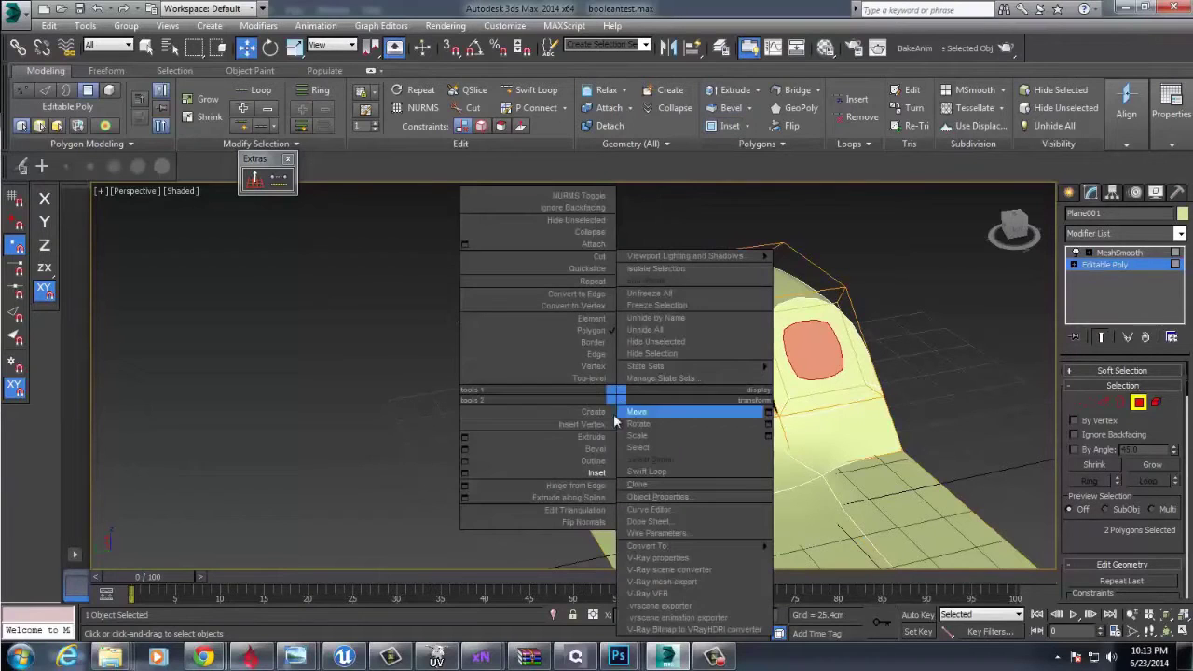
pyautogui.click(588, 446)
pyautogui.moveTo(626, 381); pyautogui.dragTo(648, 412)
pyautogui.click(900, 307)
pyautogui.keyDown('alt'); pyautogui.moveTo(899, 307); pyautogui.dragTo(817, 329, button='middle'); pyautogui.keyUp('alt')
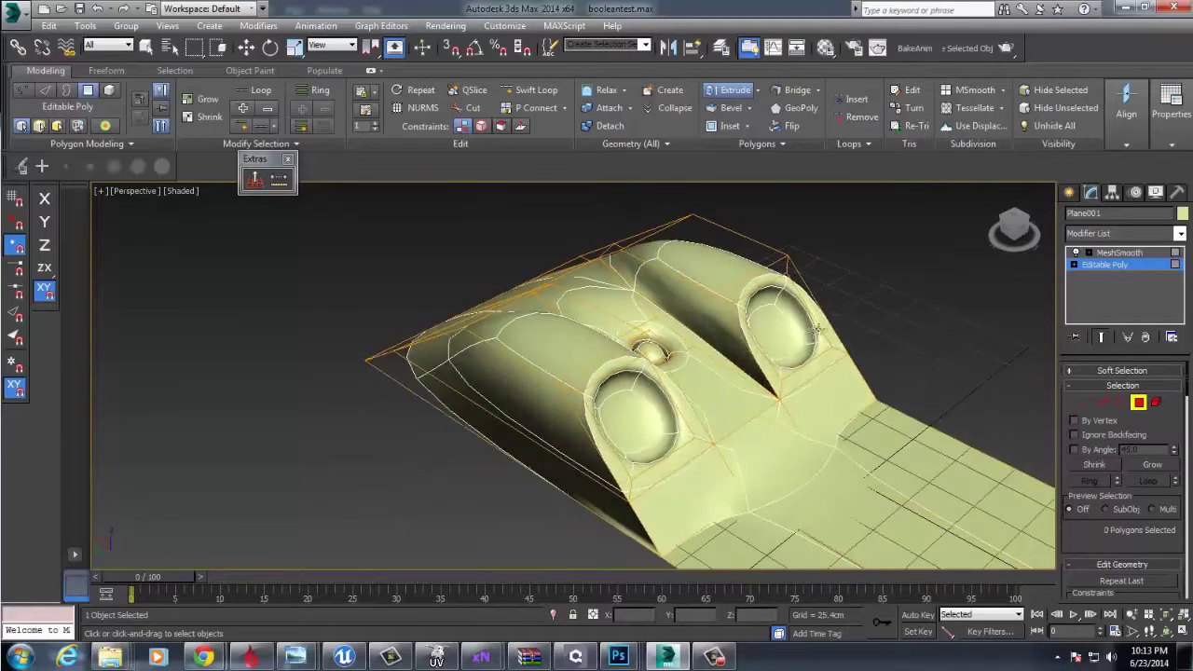
pyautogui.click(634, 401)
pyautogui.keyDown('ctrl'); pyautogui.click(780, 324); pyautogui.keyUp('ctrl')
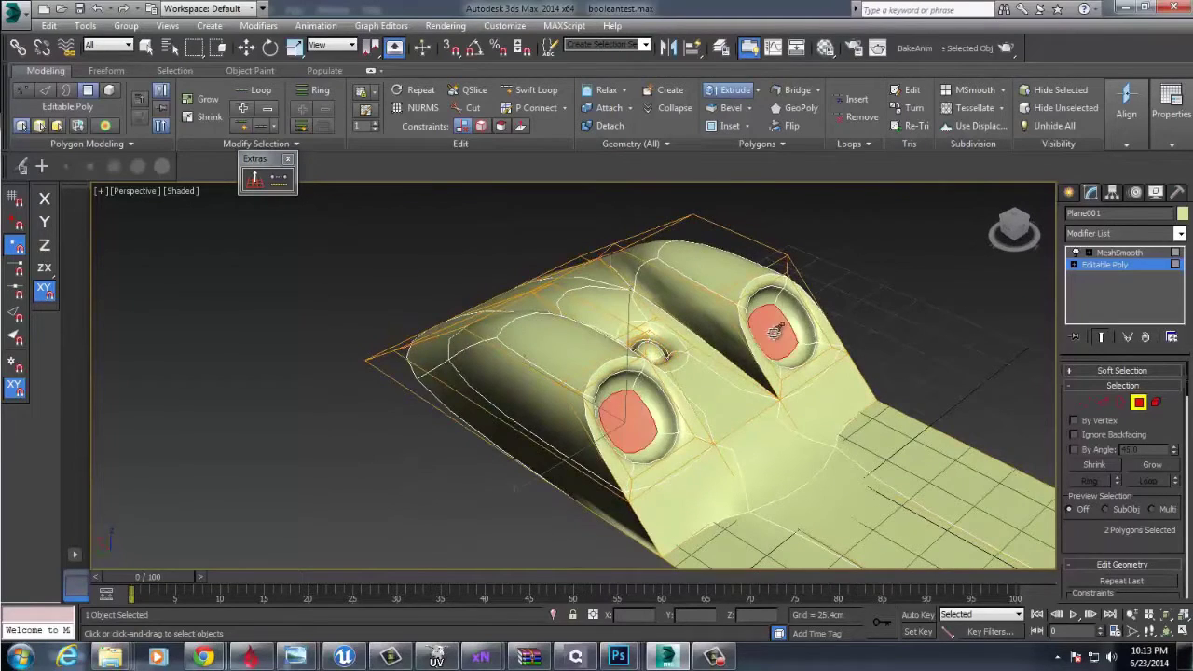
pyautogui.click(808, 290)
pyautogui.keyDown('alt'); pyautogui.moveTo(861, 301); pyautogui.dragTo(879, 447, button='middle'); pyautogui.keyUp('alt')
# Select the middle polygon of the flat section, trying and undoing the addition of the two polygons leading into the gap
pyautogui.click(843, 477)
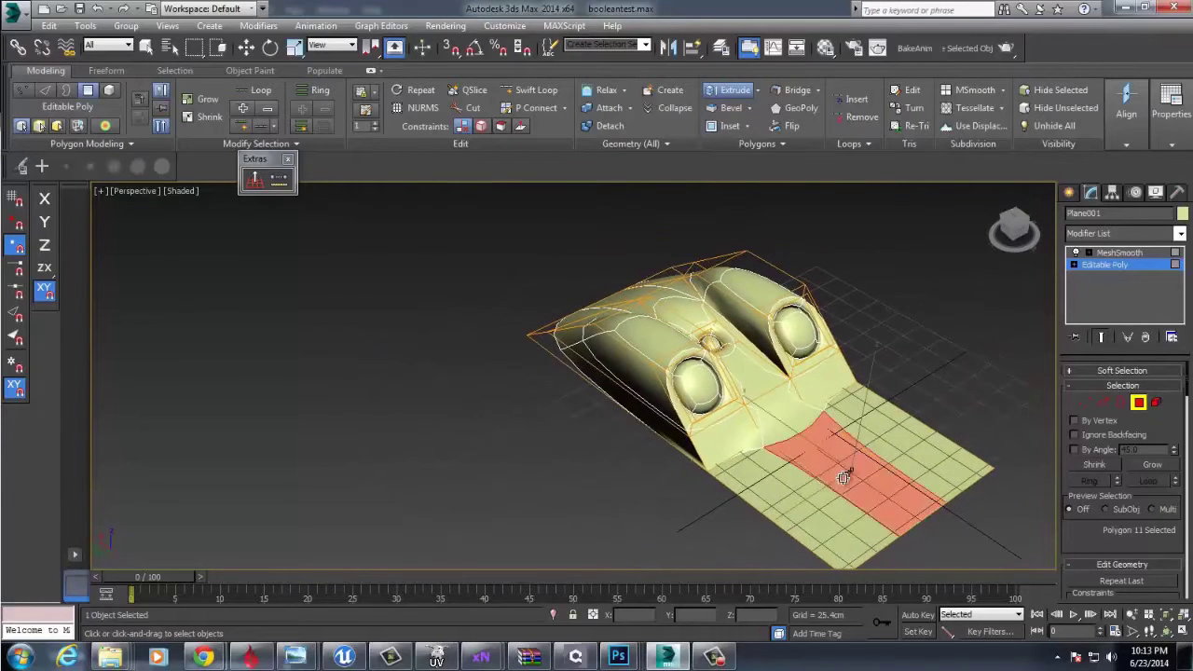
pyautogui.press('w')
pyautogui.keyDown('ctrl'); pyautogui.click(788, 415); pyautogui.keyUp('ctrl')
pyautogui.keyDown('ctrl'); pyautogui.click(755, 378); pyautogui.keyUp('ctrl')
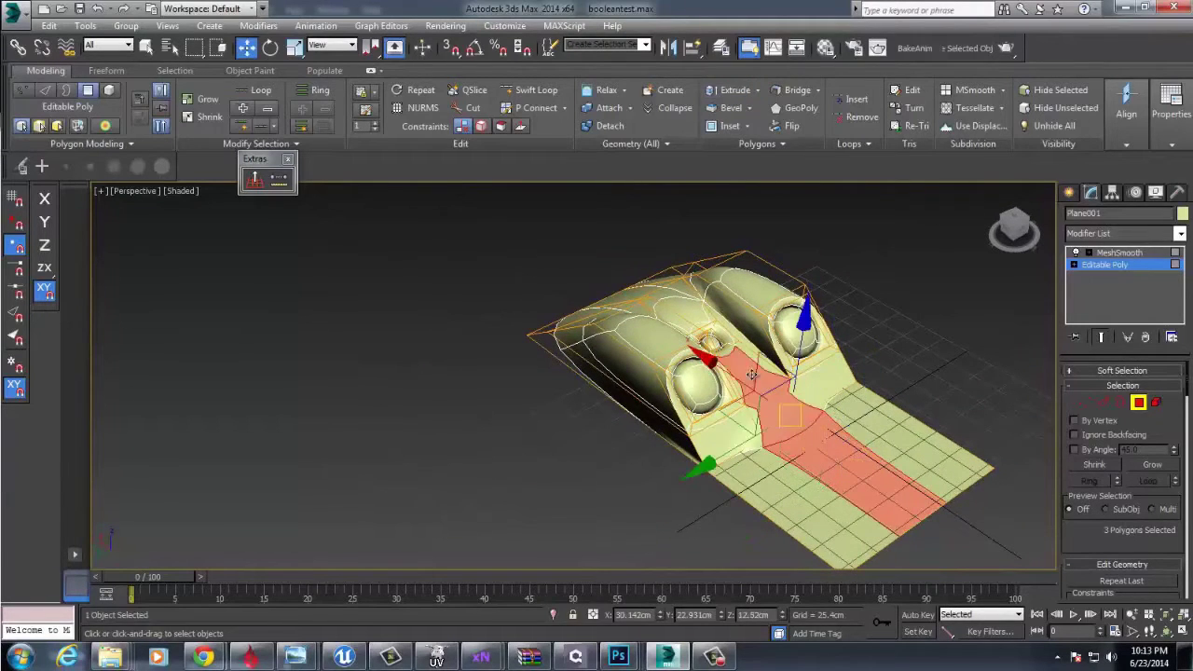
pyautogui.hotkey('ctrl', 'z')
pyautogui.hotkey('ctrl', 'z')
# Extrude the flat section's middle polygon upward into a ridge and delete the cap polygon at its outer end
pyautogui.rightClick(843, 465)
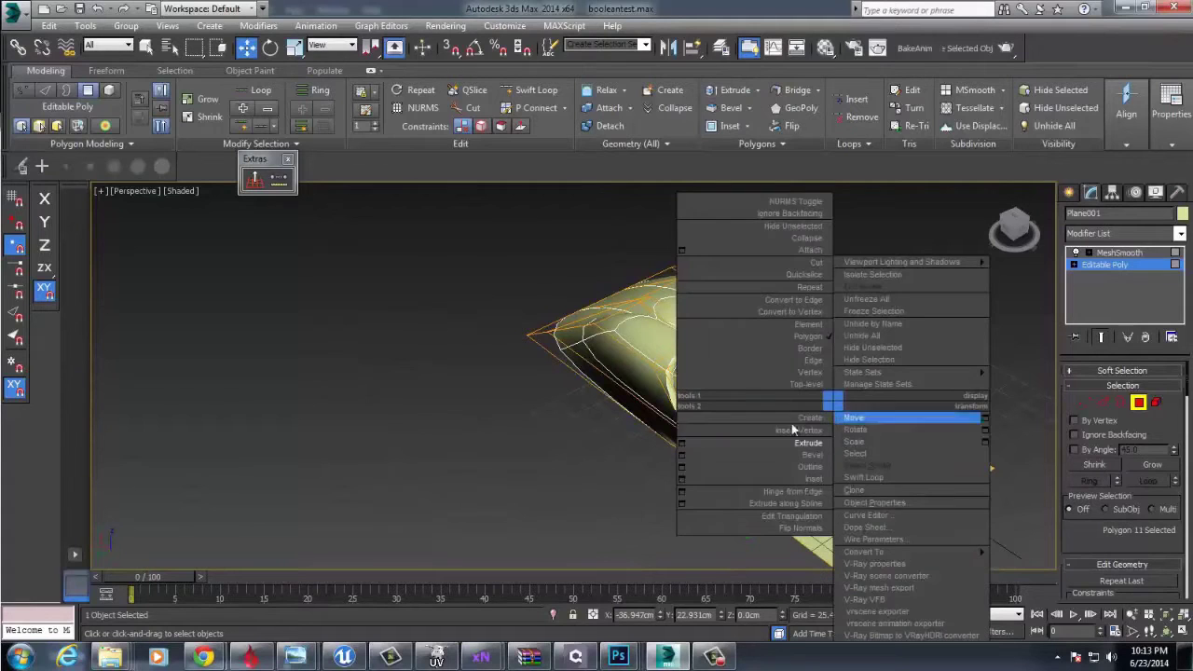
pyautogui.click(798, 445)
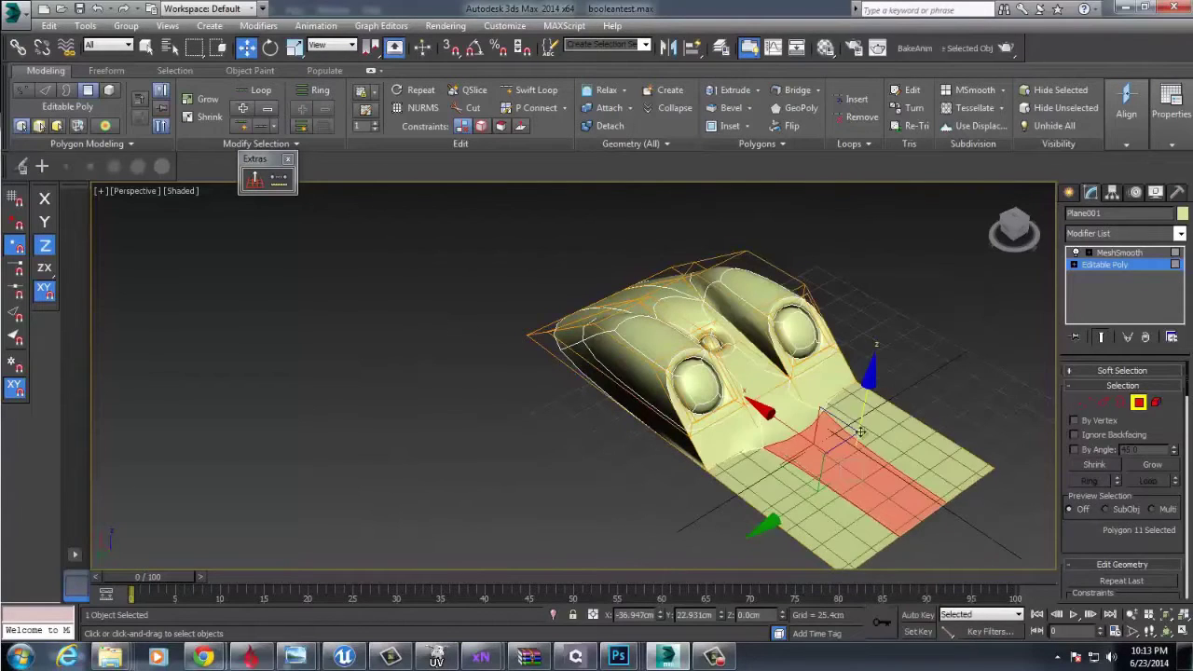
pyautogui.rightClick(852, 420)
pyautogui.click(837, 440)
pyautogui.moveTo(863, 442); pyautogui.dragTo(887, 397)
pyautogui.press('w')
pyautogui.click(930, 505)
pyautogui.press('Delete')
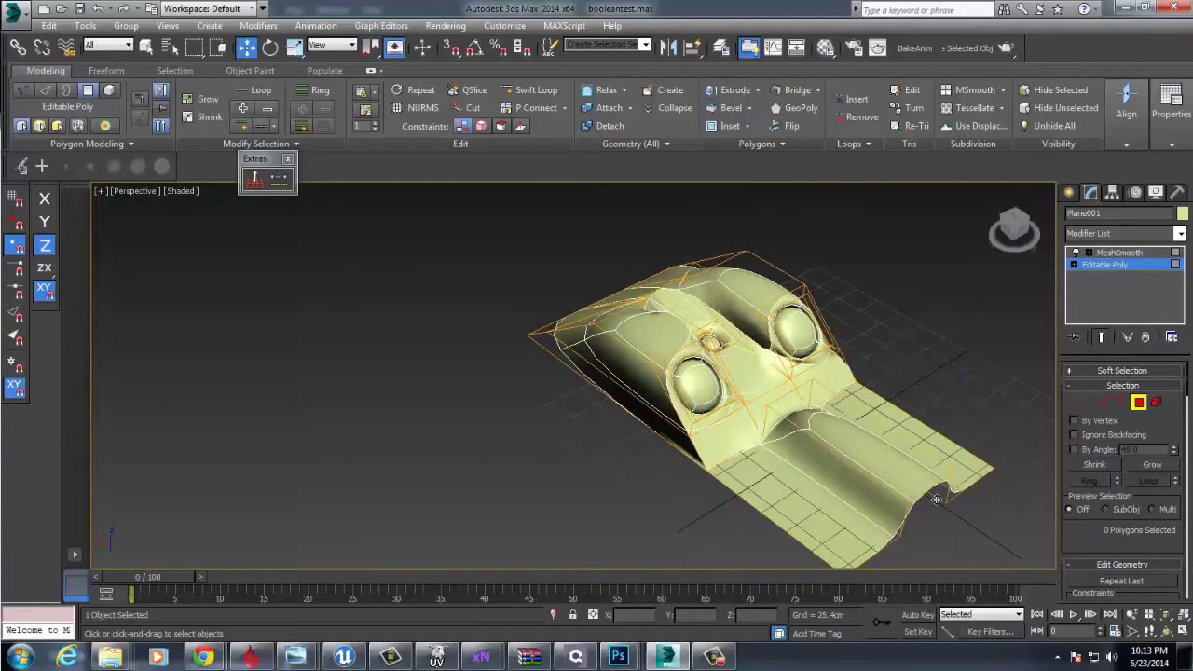
# Move the top edge at the ridge's hump-side end along X, away from the humps, to about -15.5 cm
pyautogui.keyDown('alt'); pyautogui.moveTo(779, 437); pyautogui.dragTo(824, 391, button='middle'); pyautogui.keyUp('alt')
pyautogui.scroll(5, 823, 391)
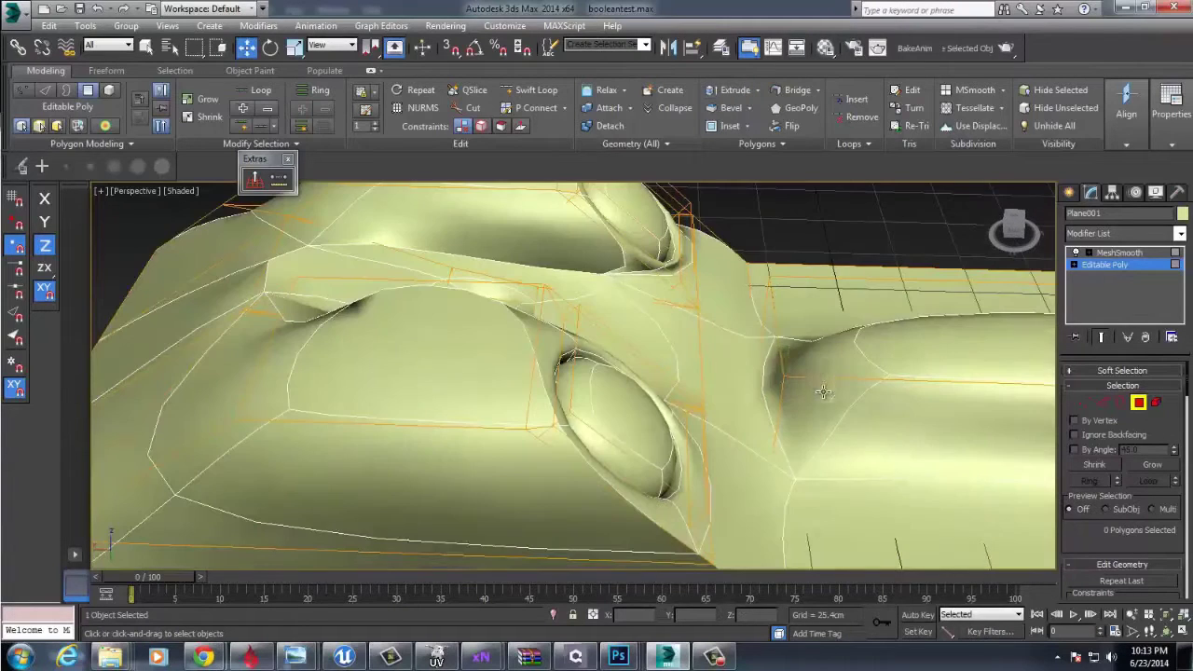
pyautogui.press('2')
pyautogui.click(781, 346)
pyautogui.scroll(-4, 872, 331)
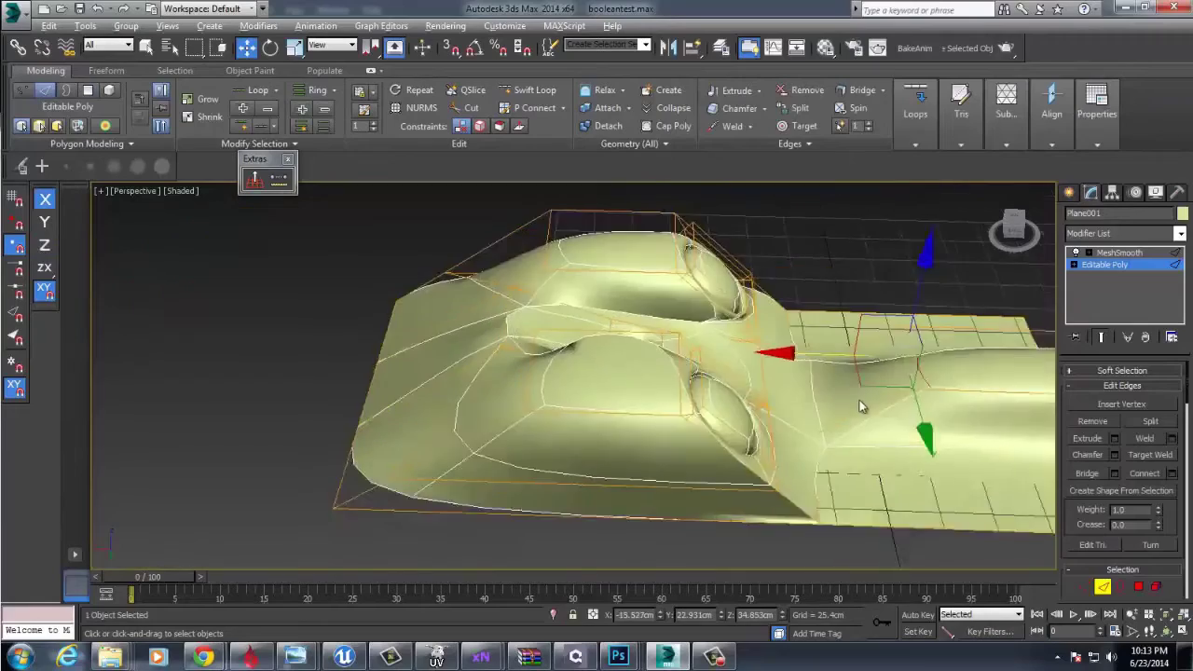
pyautogui.keyDown('alt'); pyautogui.moveTo(861, 407); pyautogui.dragTo(732, 395, button='middle'); pyautogui.keyUp('alt')
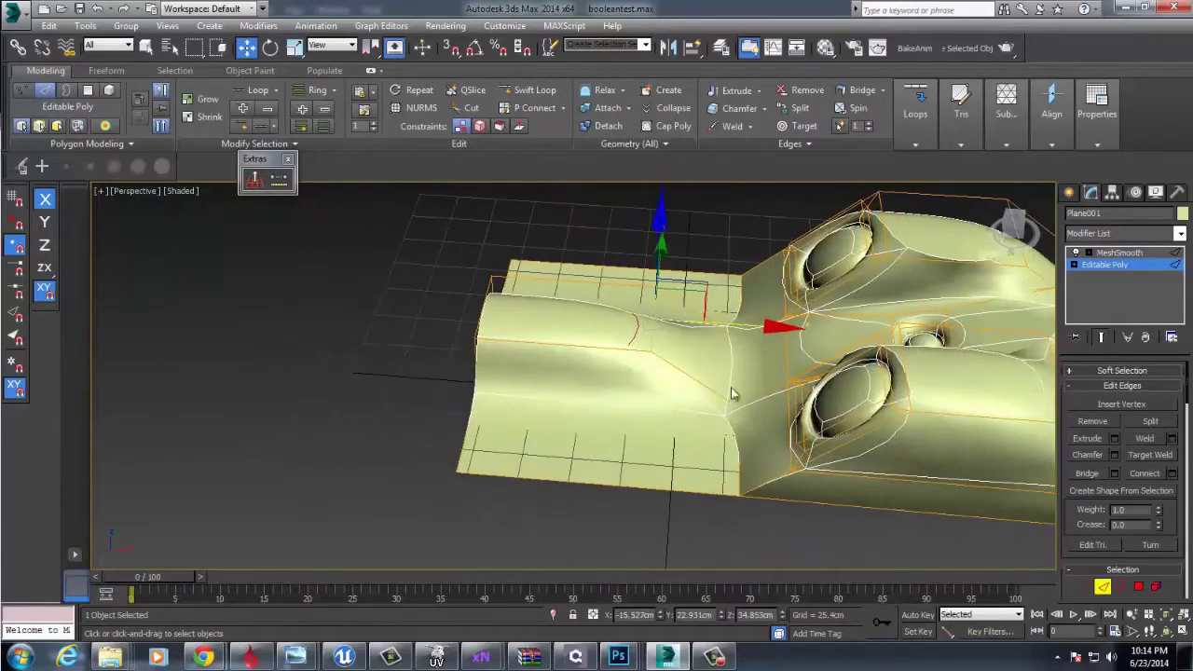
# Select the edge where the ridge meets the hump slope, using the MeshSmooth modifier's edge sub-object level
pyautogui.click(731, 380)
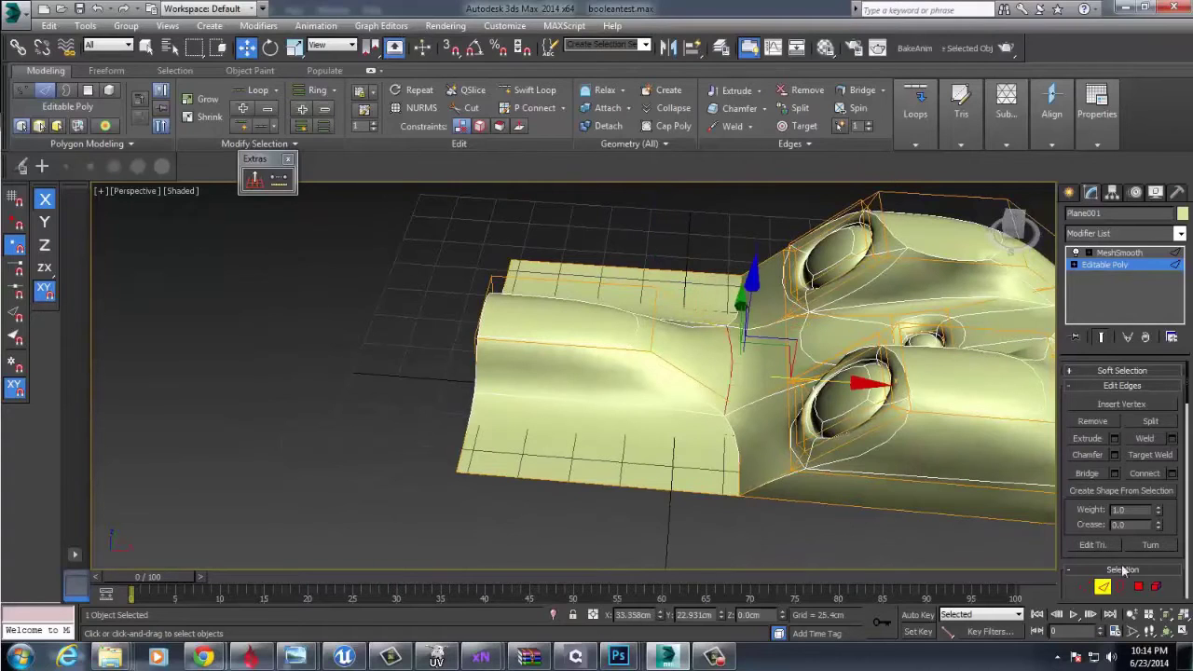
pyautogui.click(1117, 253)
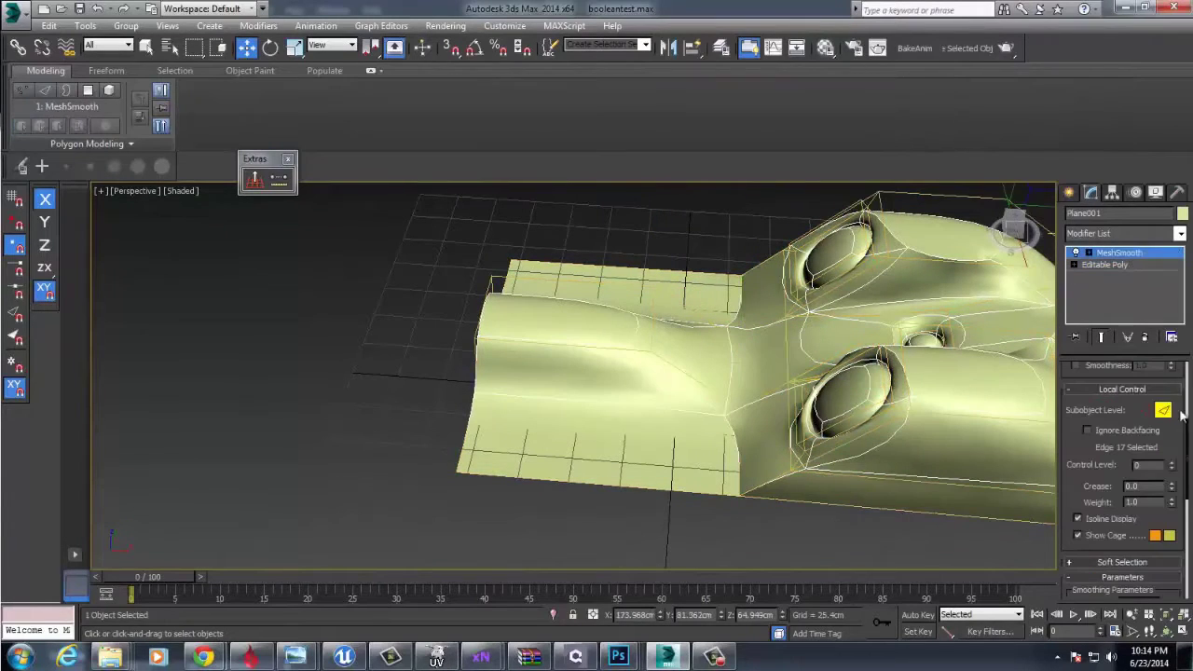
pyautogui.press('2')
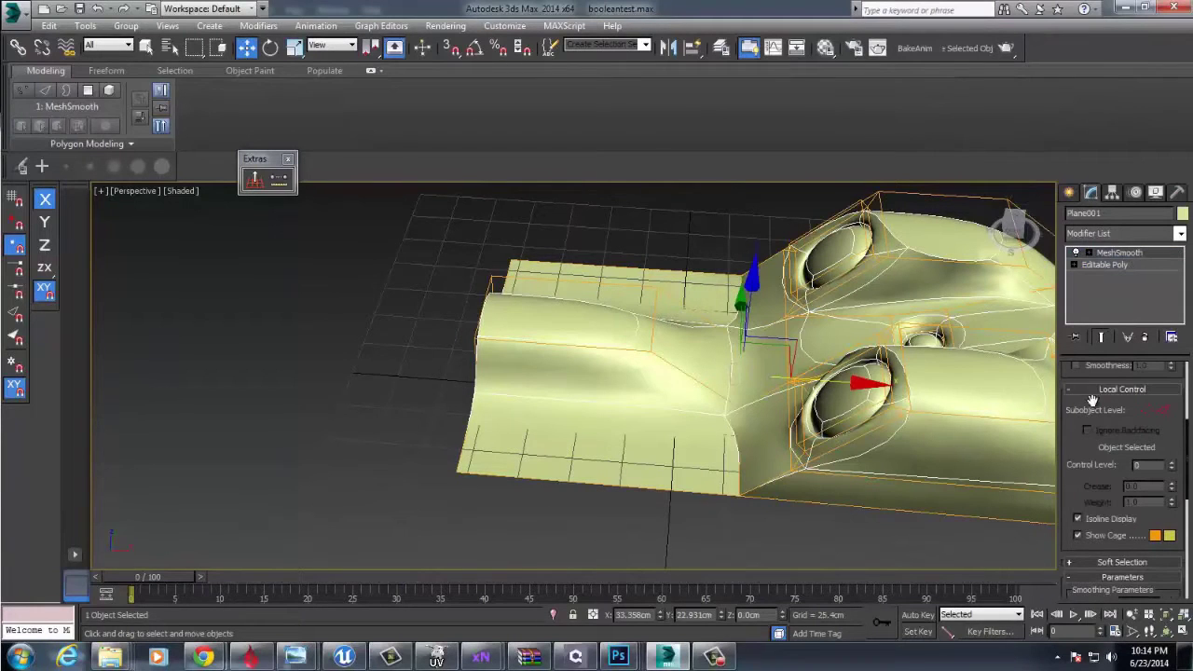
pyautogui.click(1164, 411)
pyautogui.keyDown('alt'); pyautogui.moveTo(732, 380); pyautogui.dragTo(825, 438, button='middle'); pyautogui.keyUp('alt')
# Switch to the web browser and look through the tutorial posts on the artist's Facebook timeline
pyautogui.hotkey('alt', 'Tab')
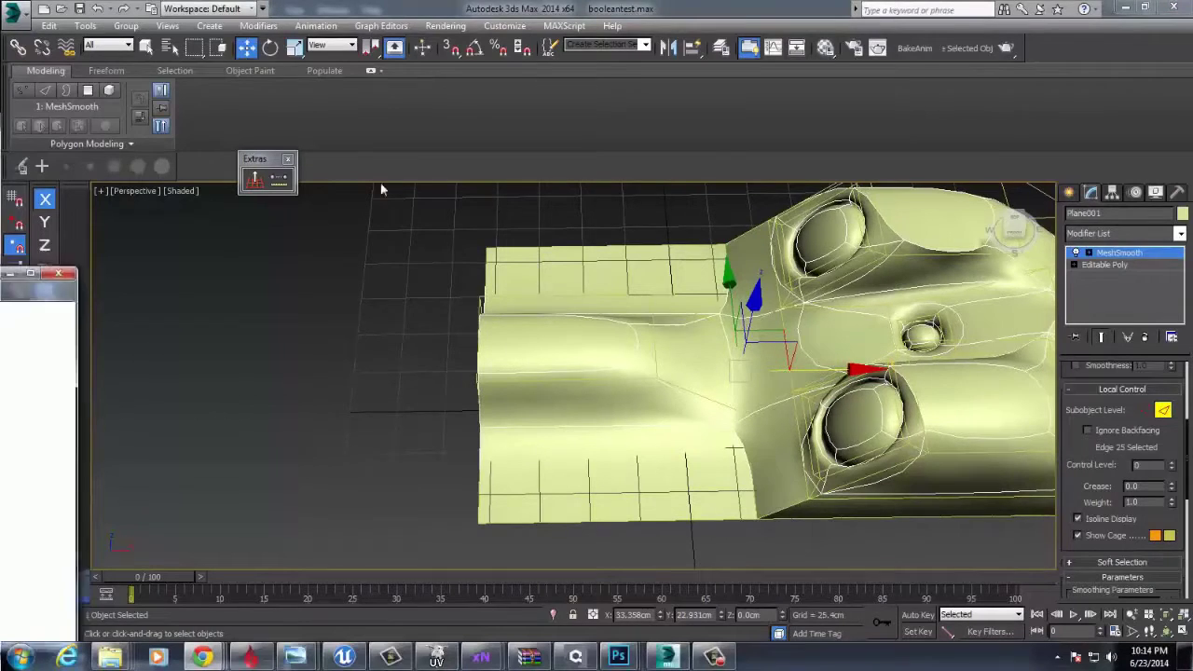
pyautogui.hotkey('alt', 'Tab')
pyautogui.scroll(-3, 629, 474)
pyautogui.scroll(-5, 628, 477)
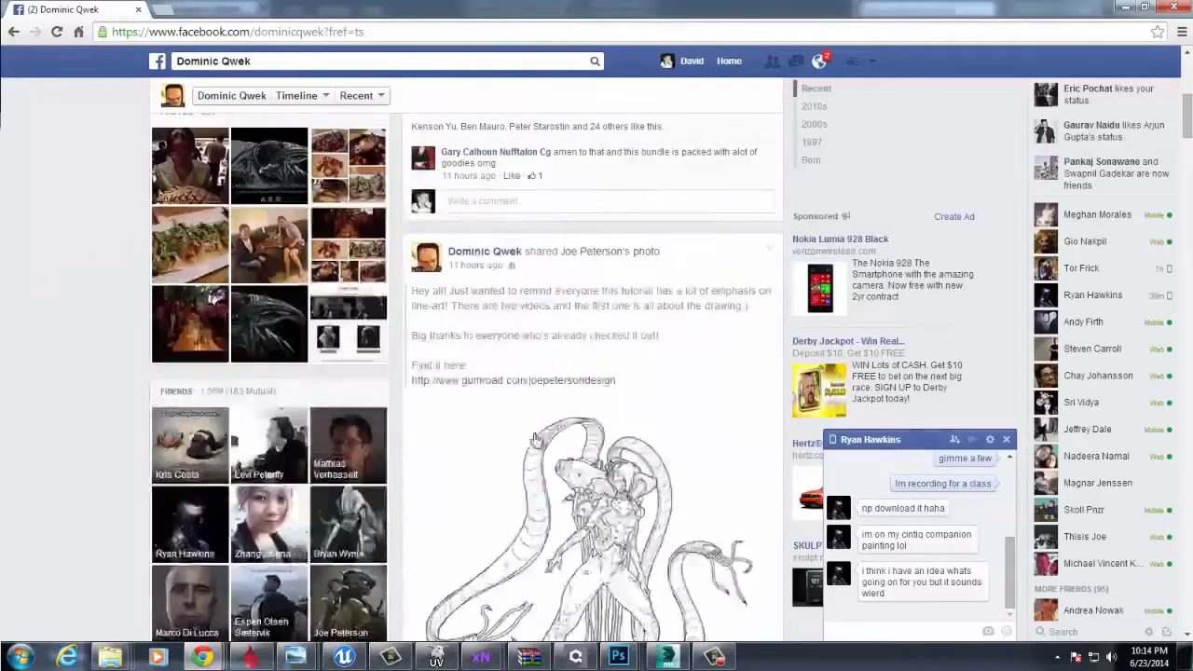
pyautogui.scroll(2, 560, 410)
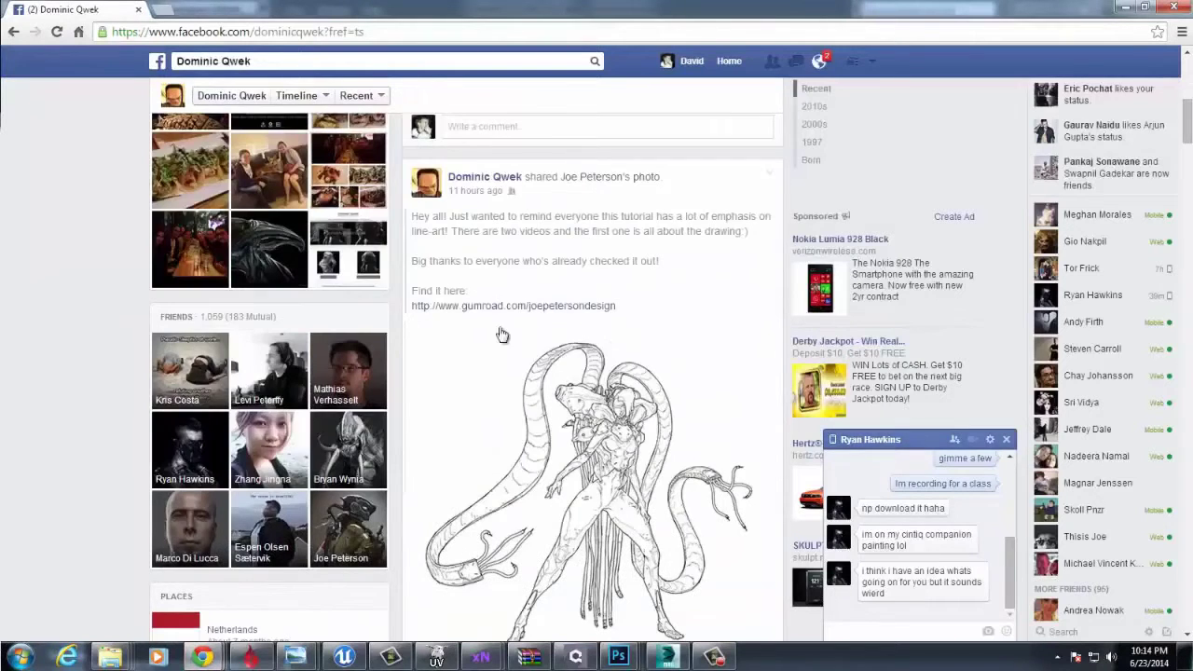
pyautogui.scroll(-2, 498, 333)
pyautogui.scroll(3, 522, 368)
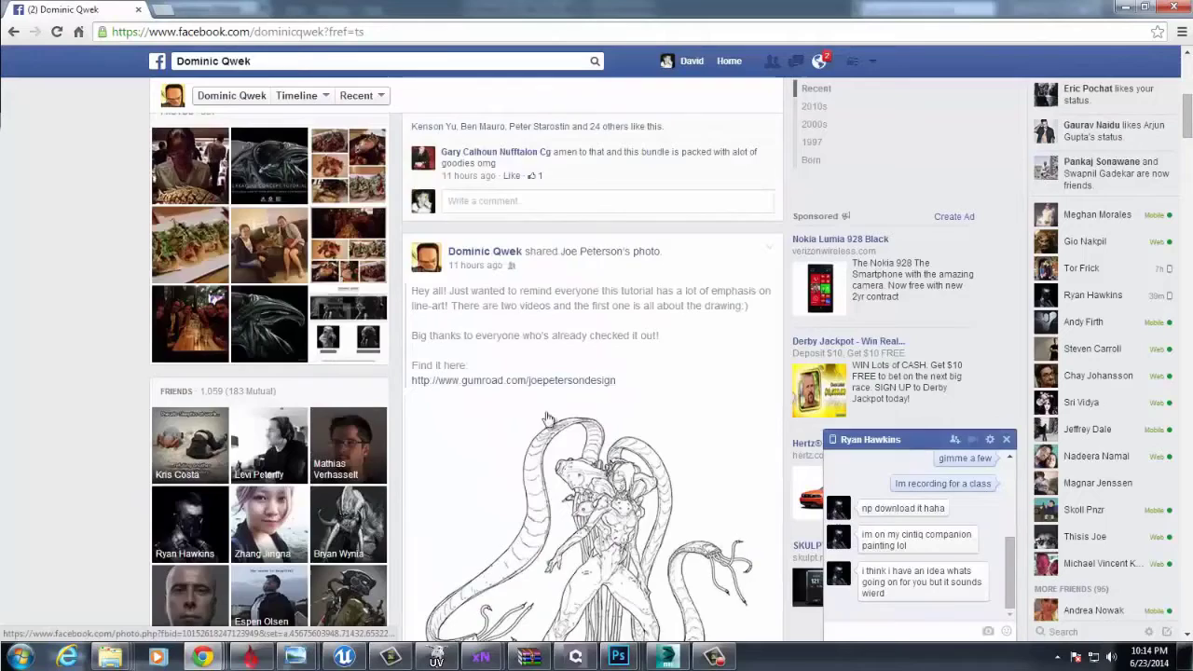
pyautogui.scroll(4, 592, 438)
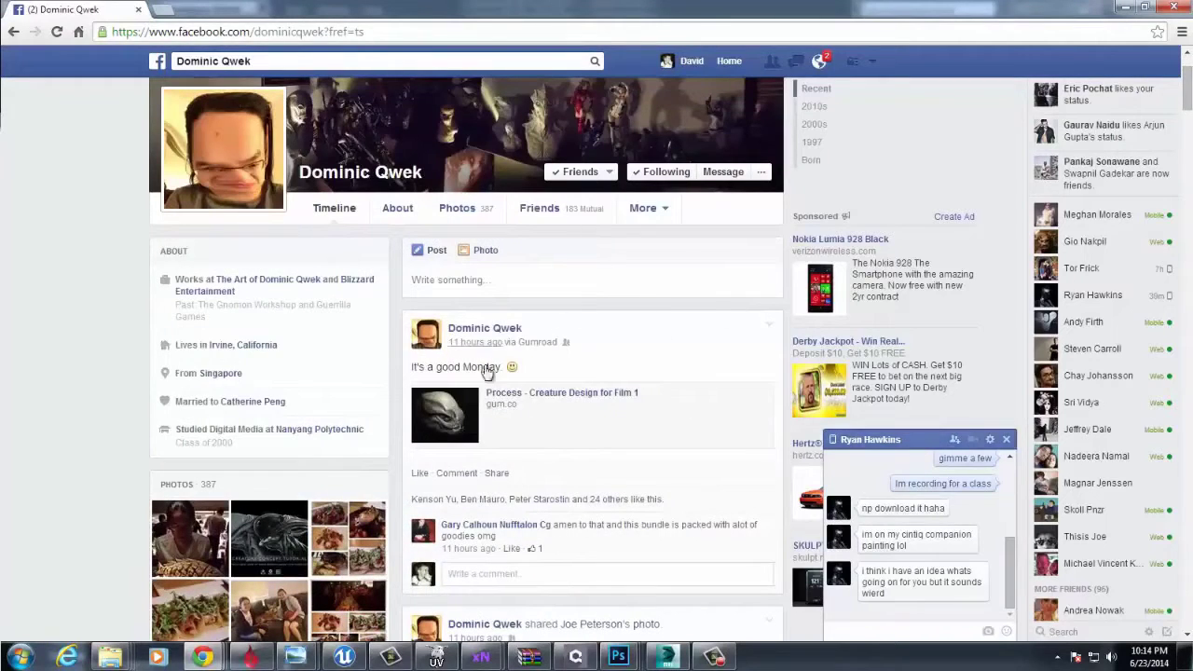
pyautogui.scroll(-2, 631, 399)
pyautogui.scroll(-8, 631, 400)
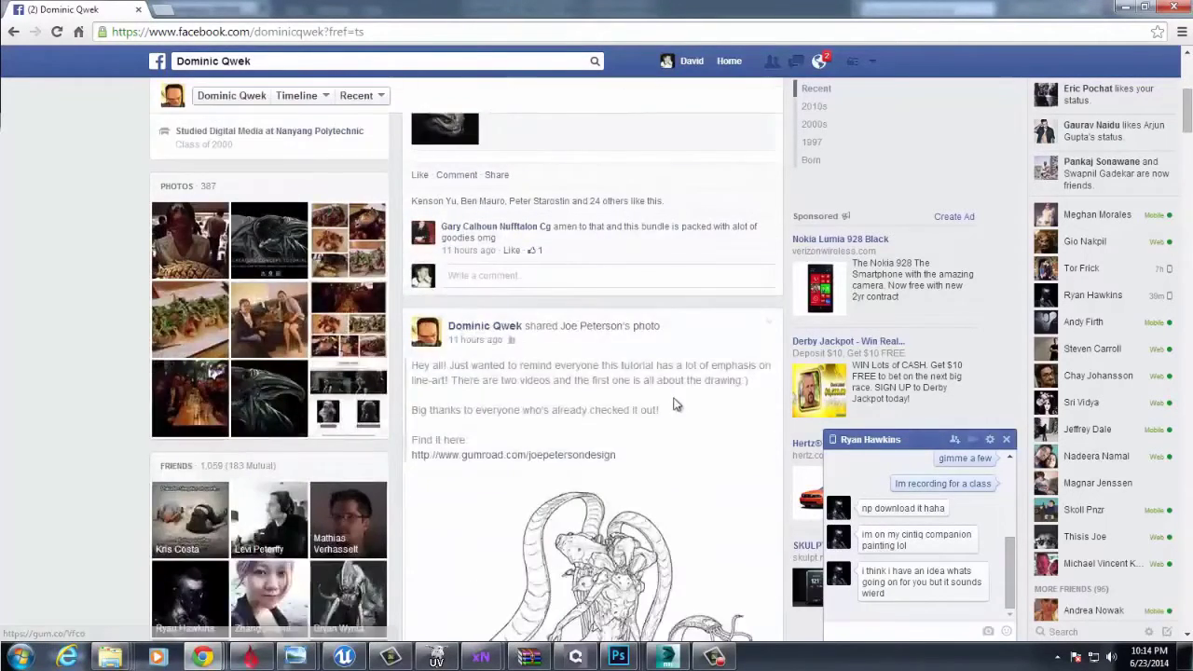
pyautogui.scroll(3, 639, 355)
pyautogui.scroll(2, 642, 364)
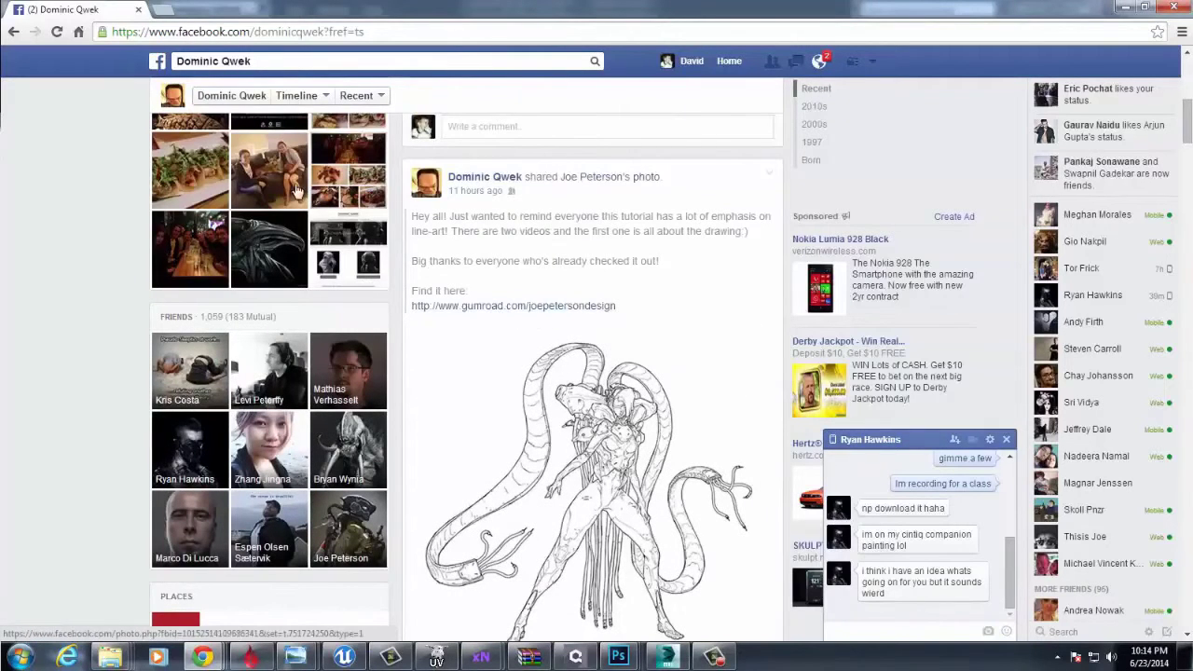
pyautogui.click(272, 60)
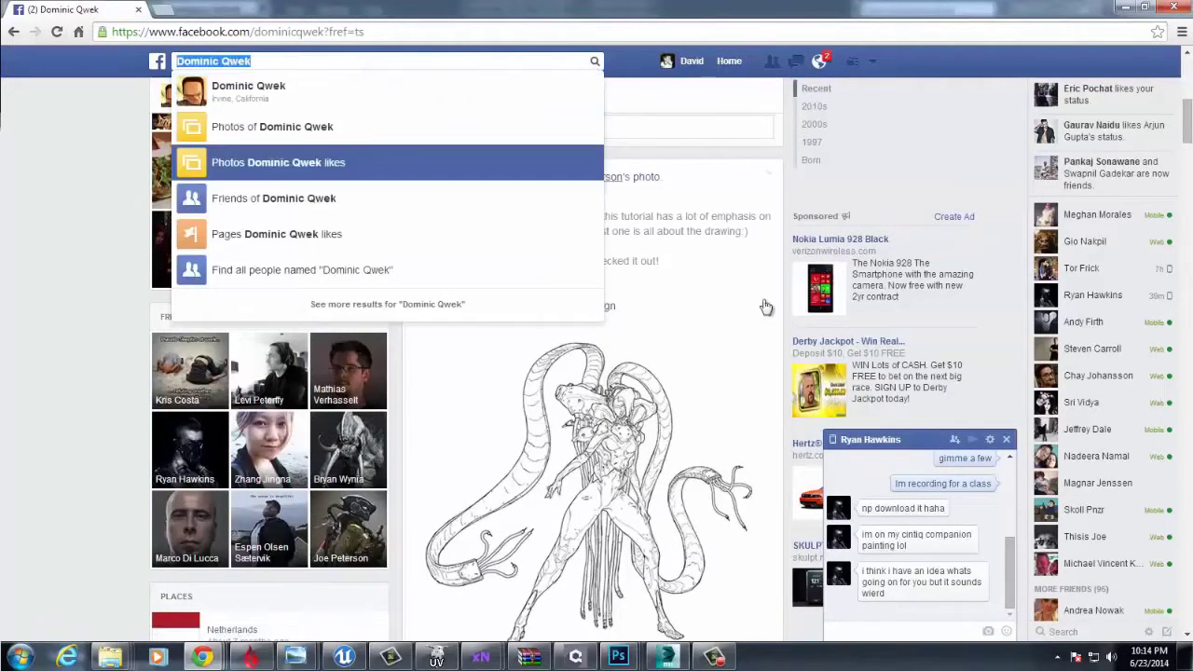
pyautogui.scroll(3, 494, 387)
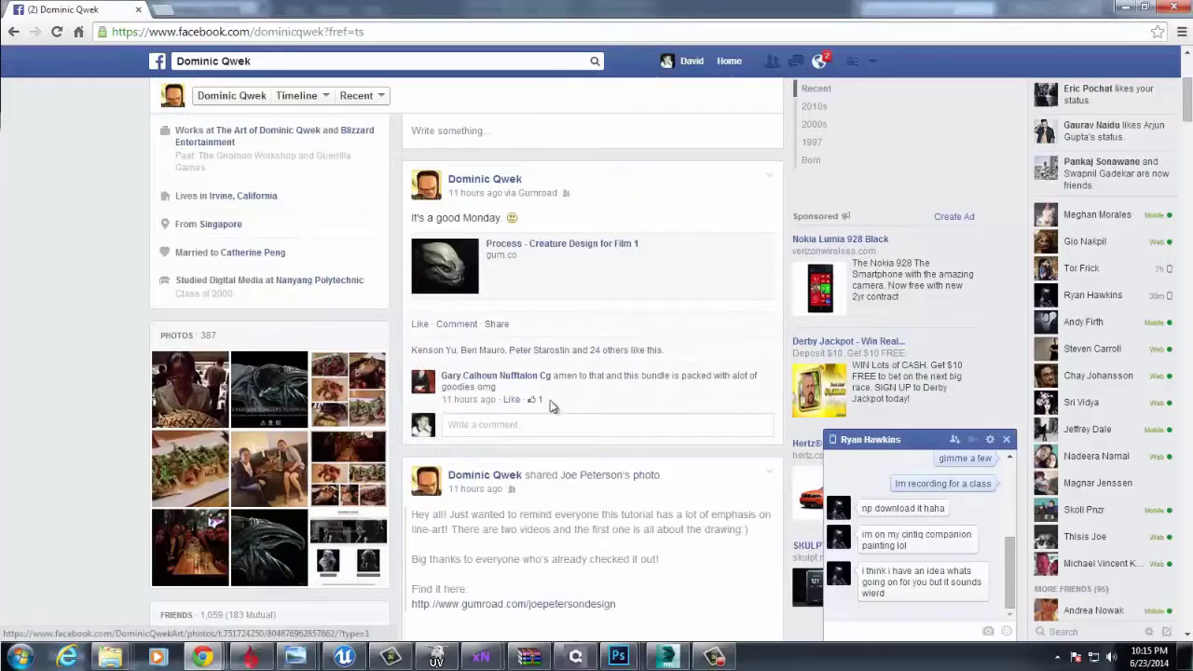
pyautogui.scroll(1, 550, 291)
pyautogui.scroll(1, 550, 291)
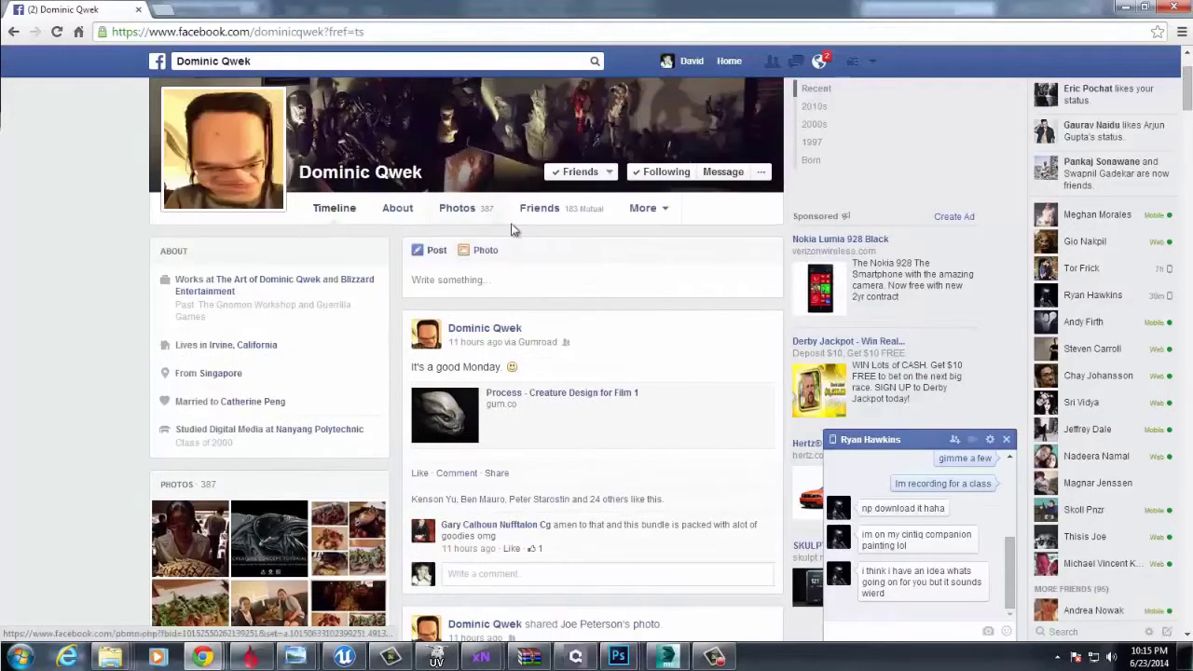
pyautogui.scroll(-2, 606, 271)
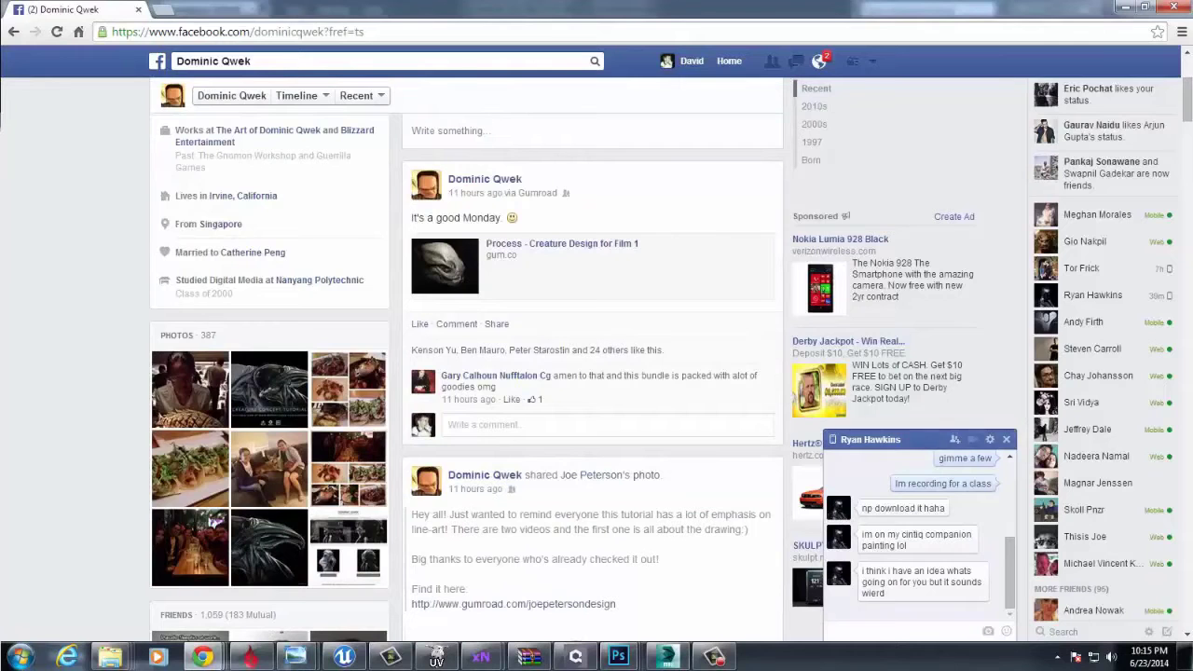
# View the Gumroad page of the line-art and color tutorials, close it and return to 3ds Max
pyautogui.moveTo(0, 90); pyautogui.dragTo(572, 99)
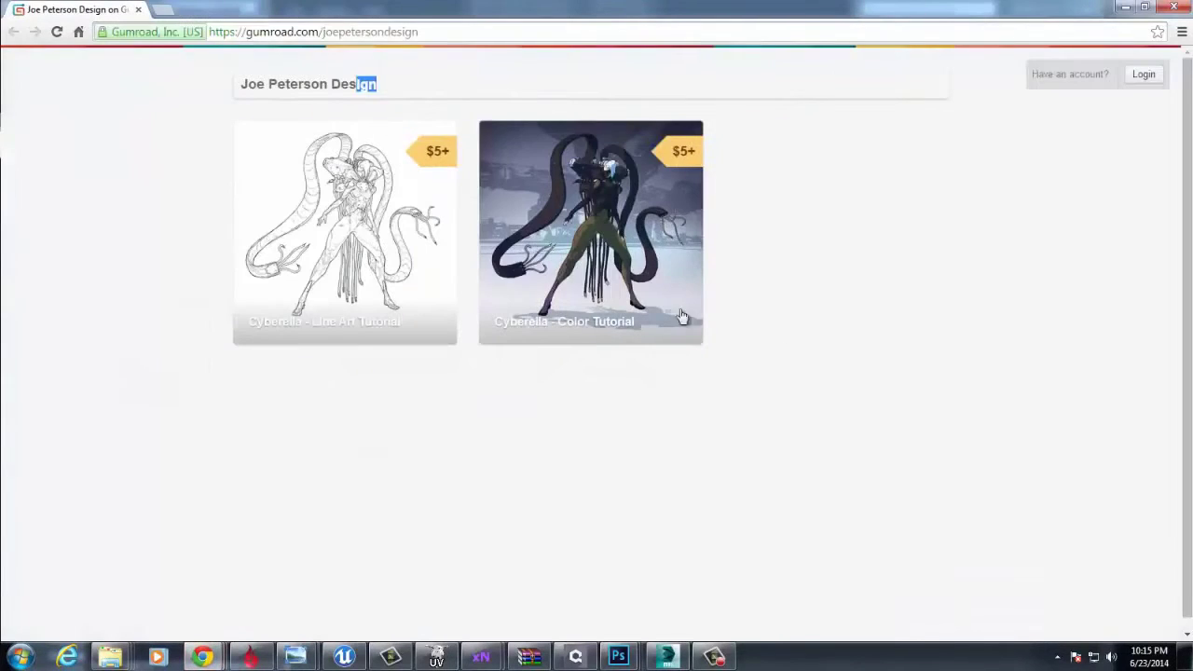
pyautogui.click(1173, 8)
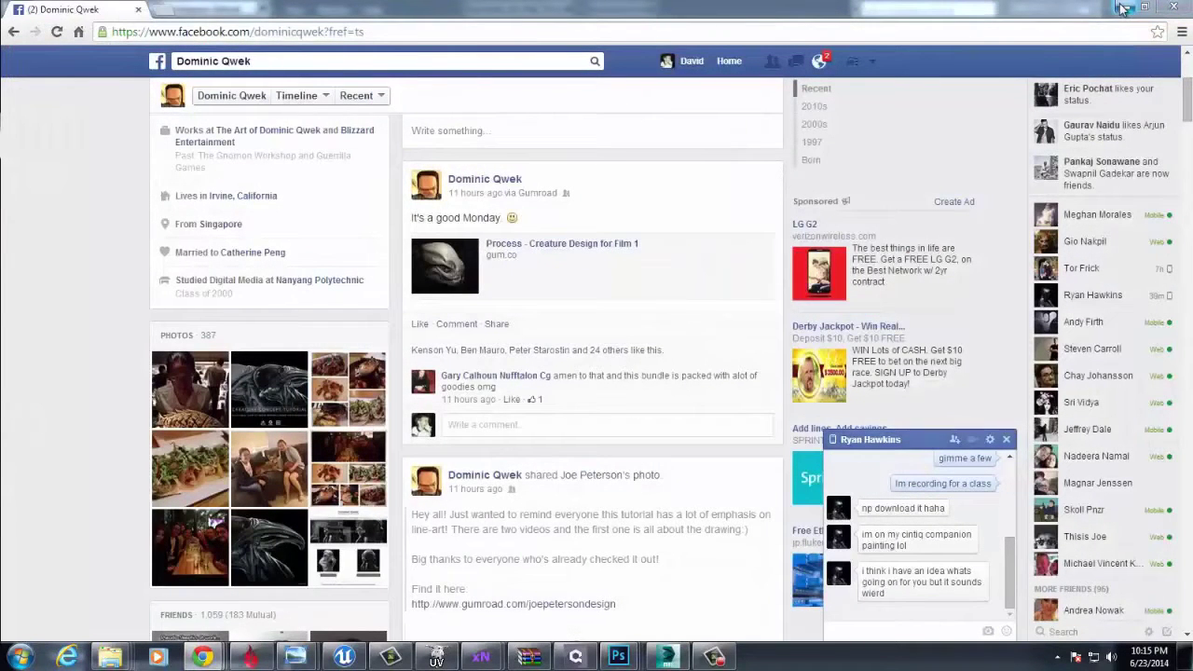
pyautogui.click(1124, 8)
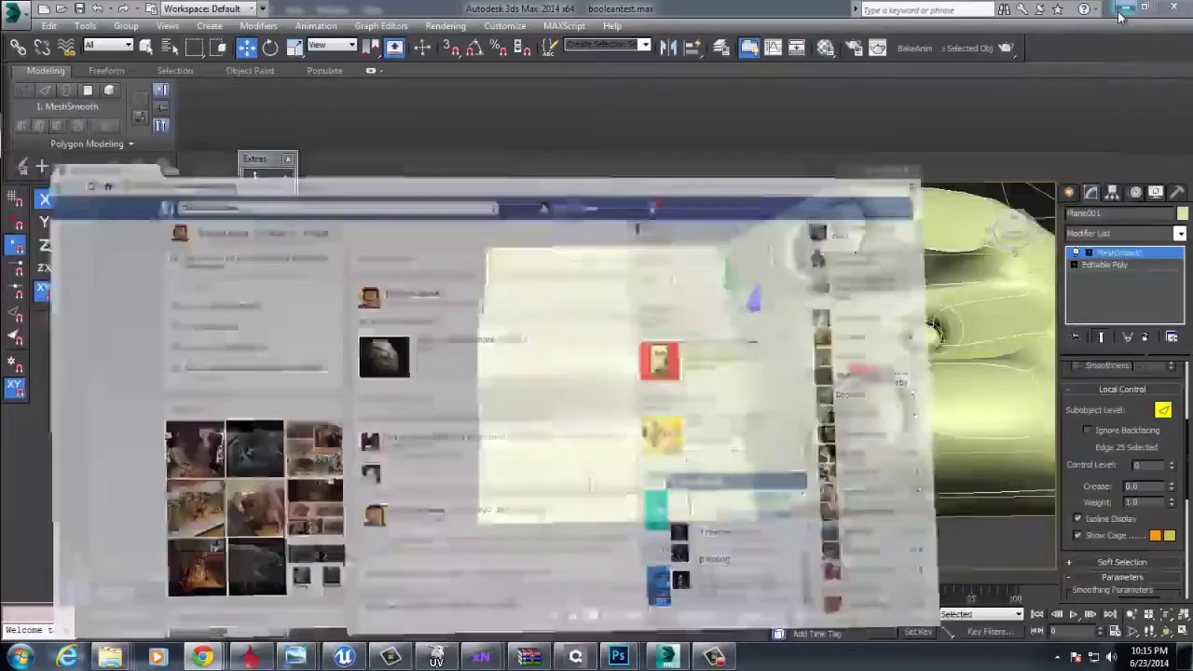
# Select the two edges at the foot of the hump slope on either side of the ridge and set their MeshSmooth crease to 0.0
pyautogui.keyDown('alt'); pyautogui.moveTo(469, 362); pyautogui.dragTo(786, 415, button='middle'); pyautogui.keyUp('alt')
pyautogui.doubleClick(784, 433)
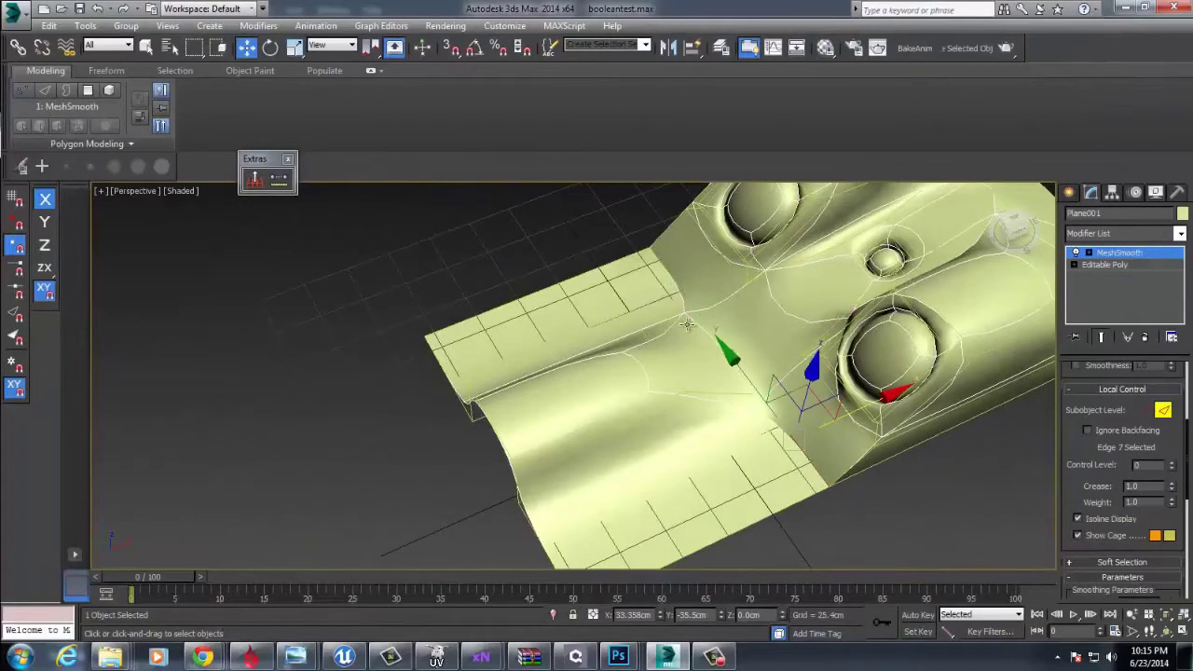
pyautogui.click(678, 290)
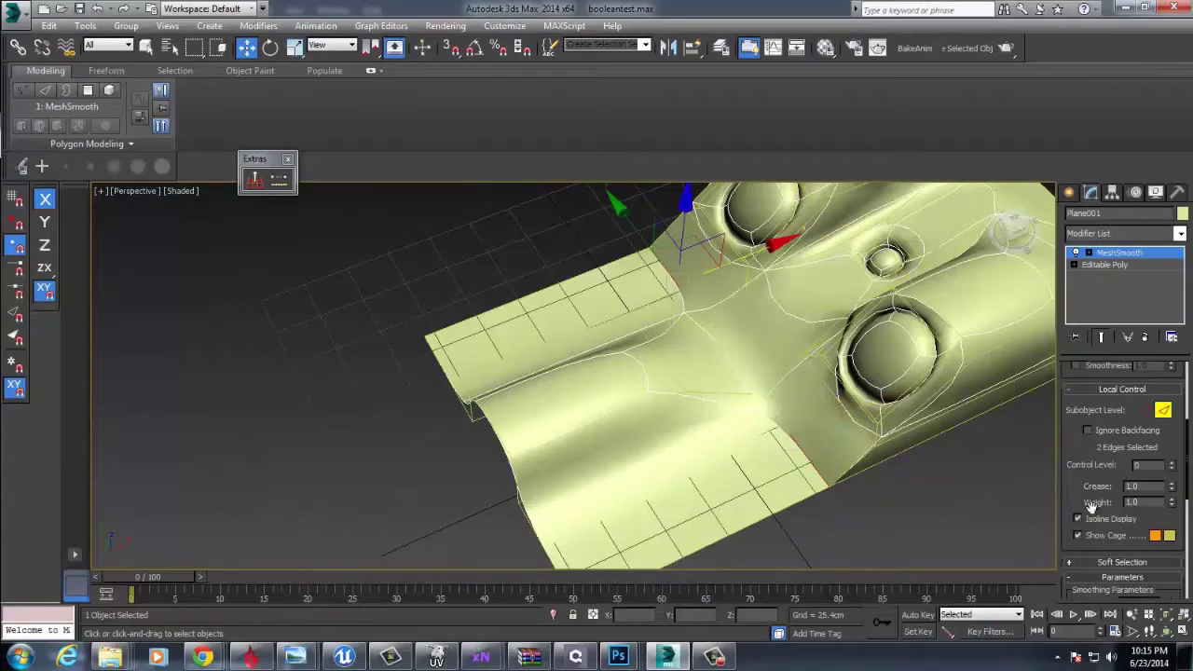
pyautogui.moveTo(1172, 494); pyautogui.dragTo(1124, 650)
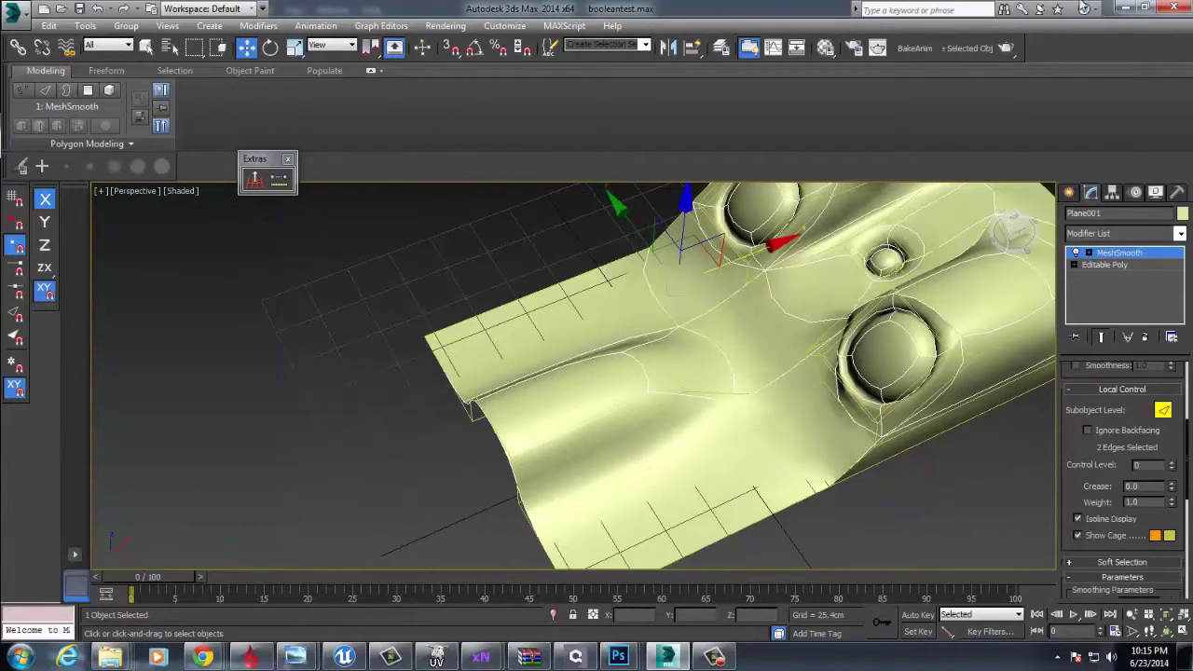
# In Editable Poly, extrude the edges across the flat section's outer end outward and slightly down, to about X -177.4 cm and Z -5.9 cm
pyautogui.keyDown('alt'); pyautogui.moveTo(738, 418); pyautogui.dragTo(610, 353, button='middle'); pyautogui.keyUp('alt')
pyautogui.press('2')
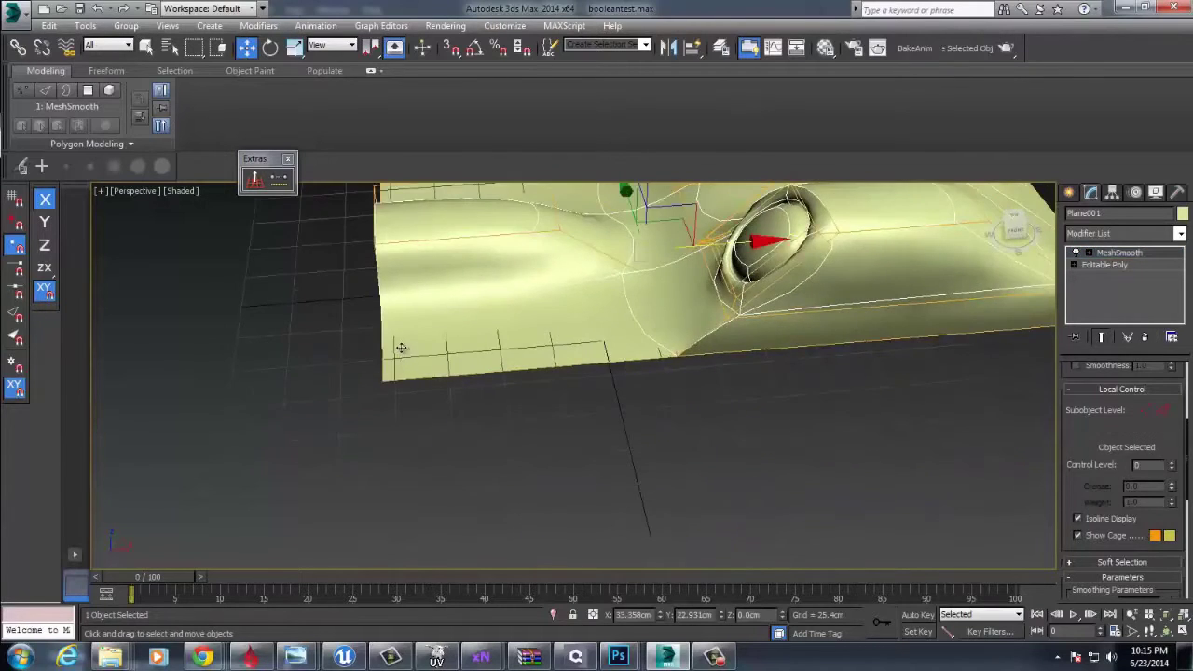
pyautogui.keyDown('alt'); pyautogui.moveTo(402, 346); pyautogui.dragTo(873, 335, button='middle'); pyautogui.keyUp('alt')
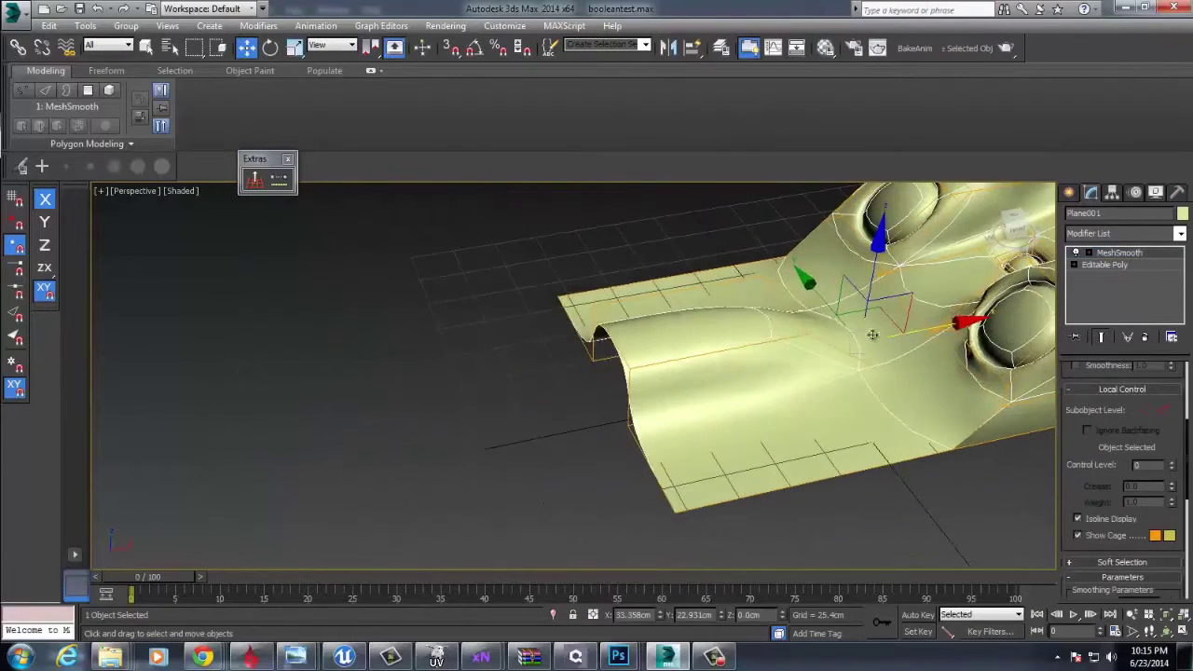
pyautogui.click(1134, 266)
pyautogui.press('2')
pyautogui.click(629, 374)
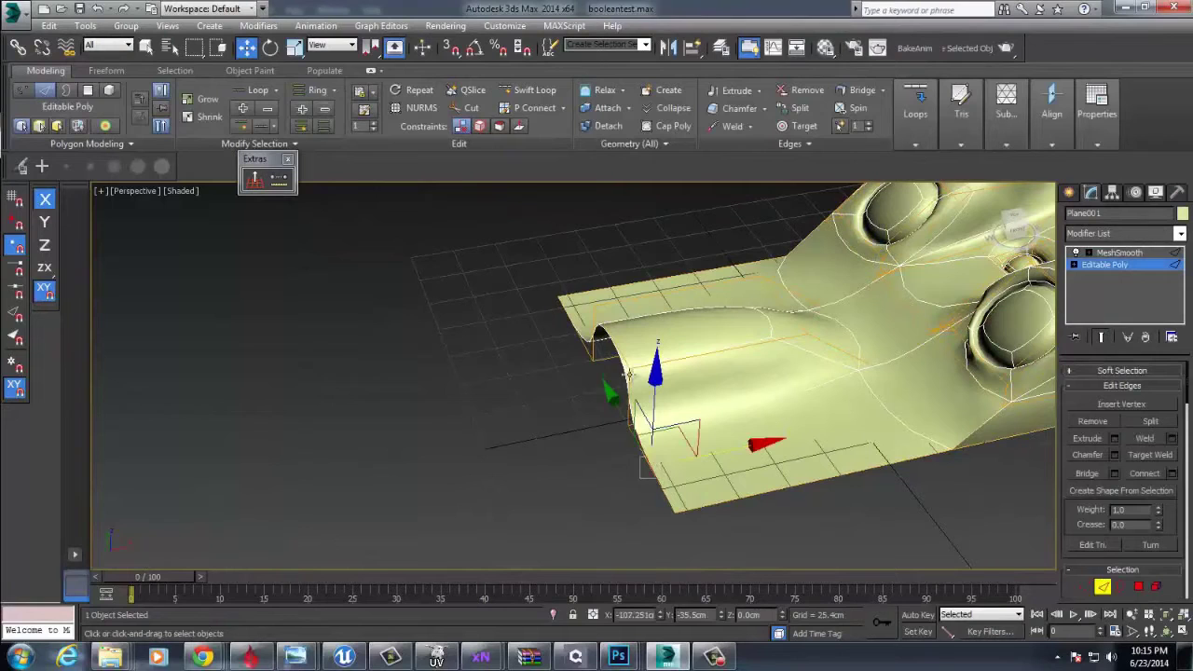
pyautogui.click(587, 344)
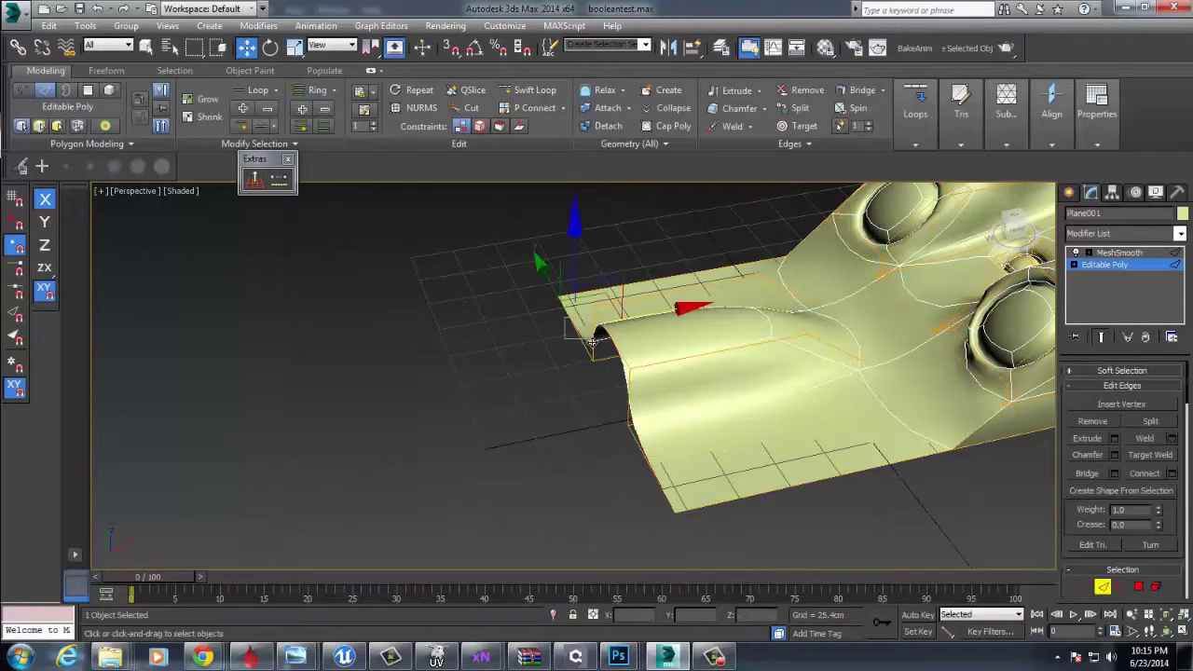
pyautogui.keyDown('ctrl'); pyautogui.click(593, 343); pyautogui.keyUp('ctrl')
pyautogui.keyDown('shift'); pyautogui.moveTo(642, 291); pyautogui.dragTo(477, 345); pyautogui.keyUp('shift')
pyautogui.hotkey('ctrl', 'z')
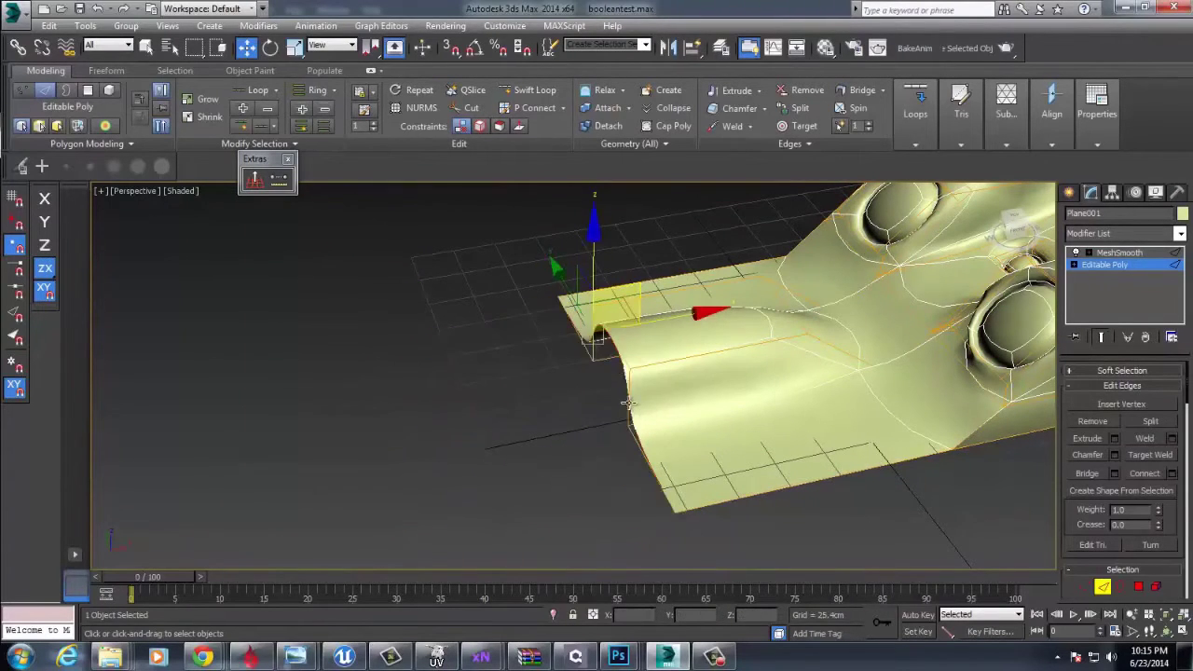
pyautogui.moveTo(630, 403); pyautogui.dragTo(587, 440)
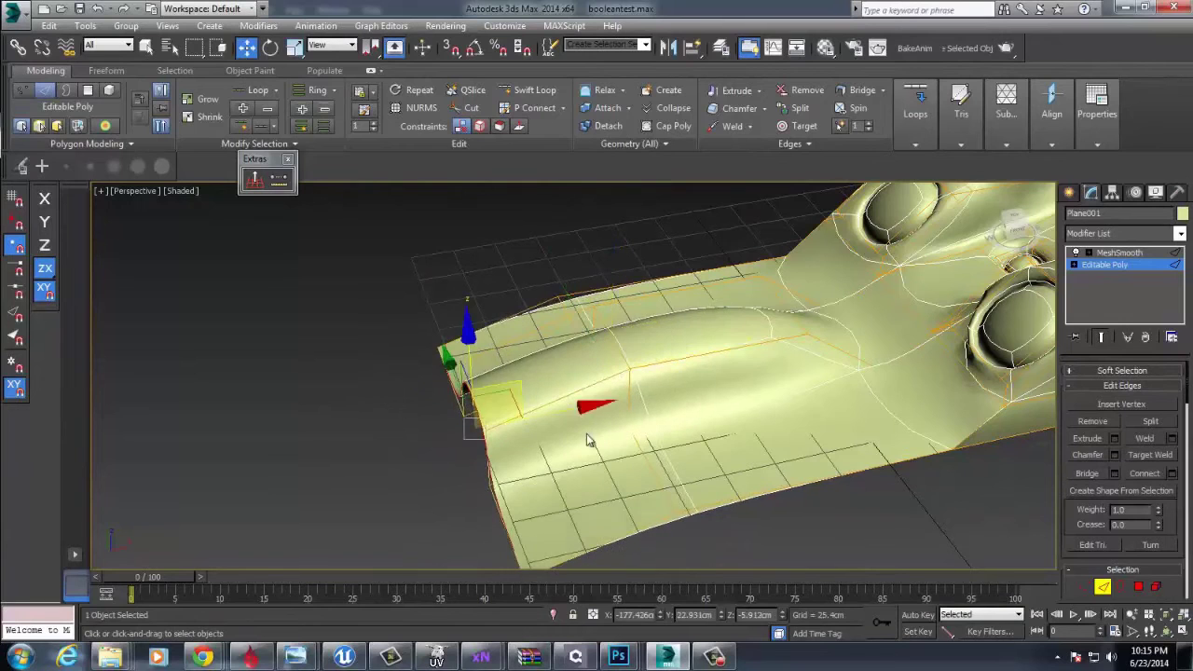
pyautogui.click(473, 472)
# Target Weld the two top vertices at the ridge's outer end to the base vertices directly below them
pyautogui.keyDown('alt'); pyautogui.moveTo(474, 472); pyautogui.dragTo(552, 384, button='middle'); pyautogui.keyUp('alt')
pyautogui.press('1')
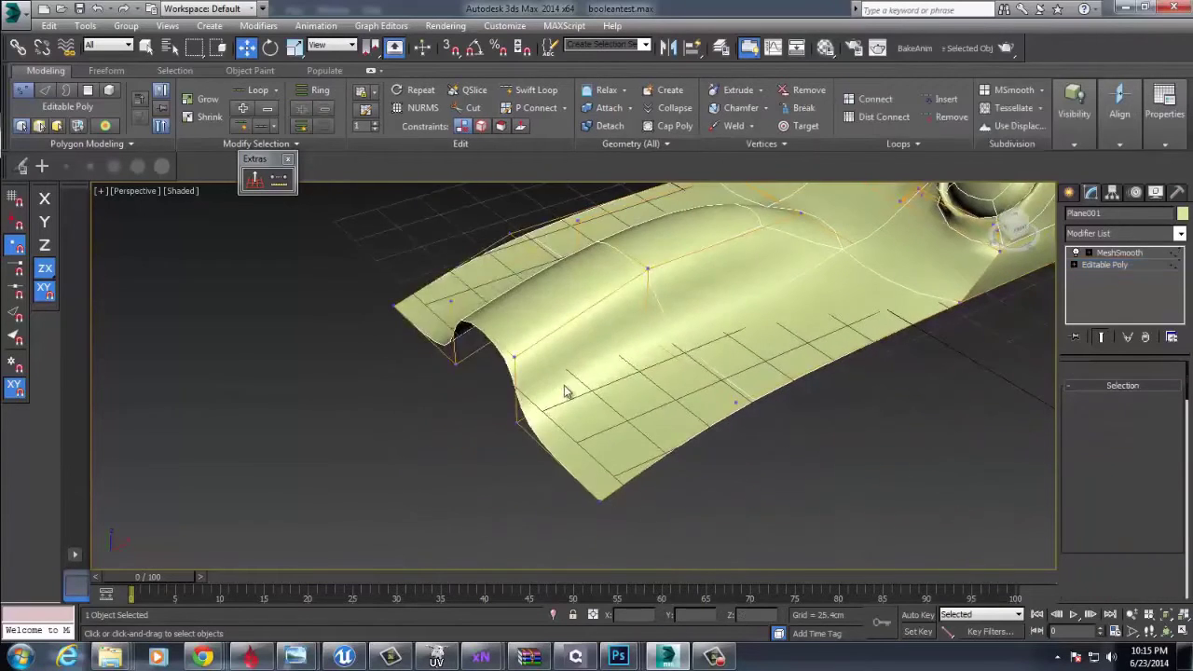
pyautogui.rightClick(561, 381)
pyautogui.click(523, 484)
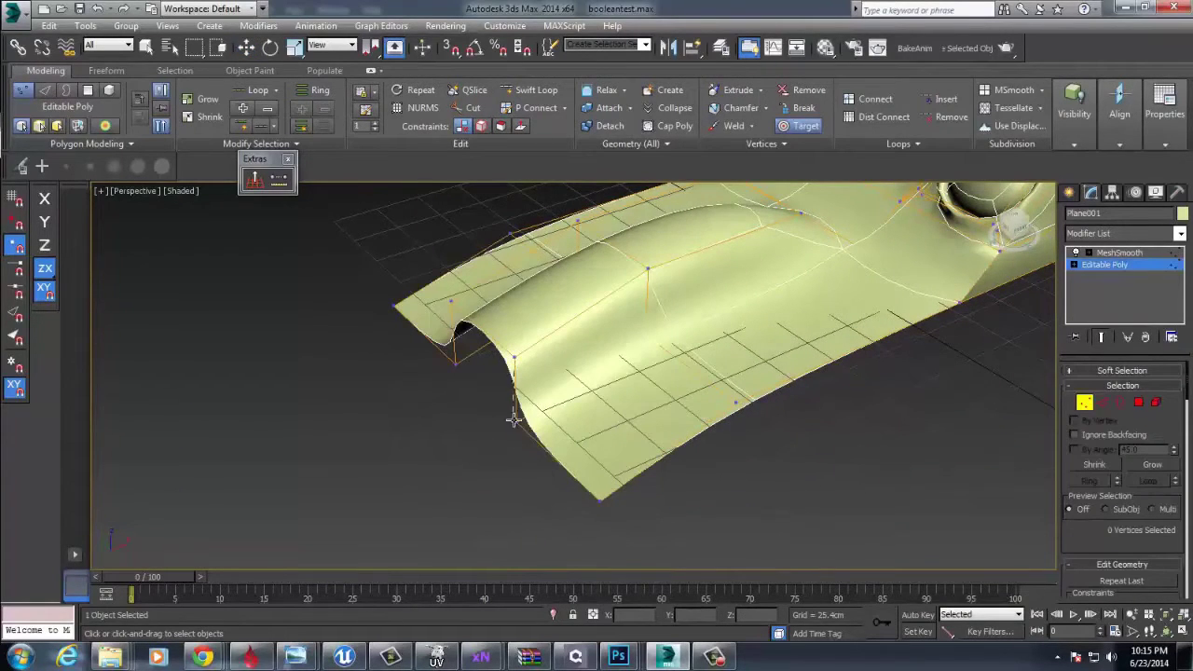
pyautogui.click(515, 356)
pyautogui.click(467, 344)
pyautogui.click(458, 362)
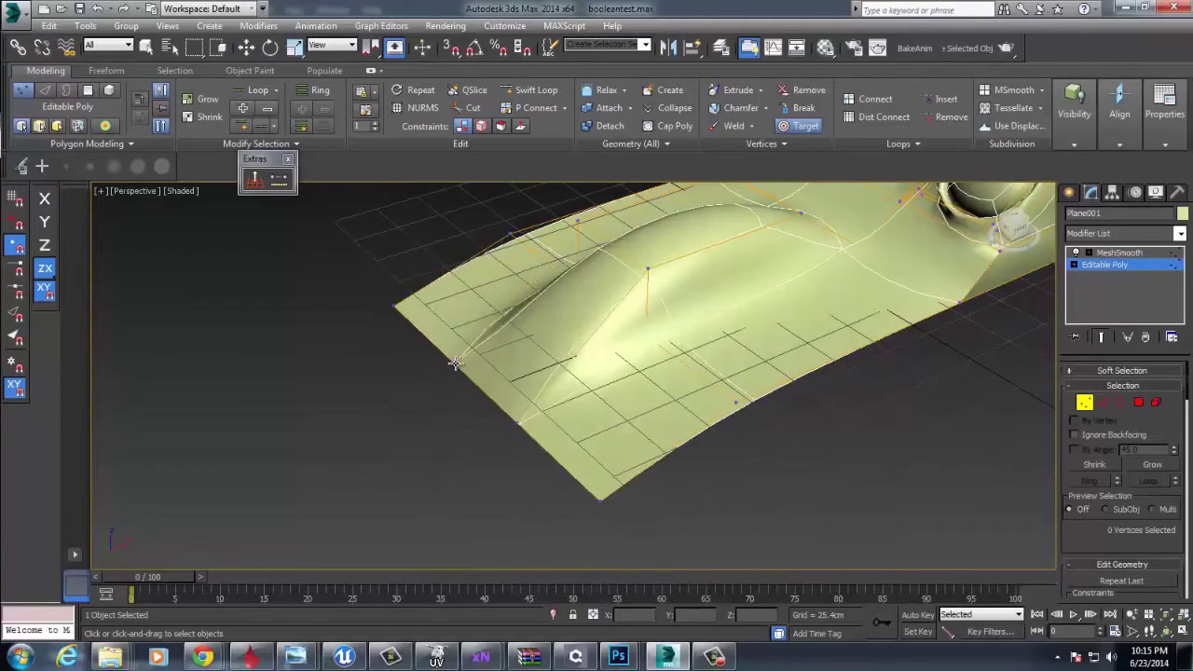
pyautogui.press('w')
pyautogui.keyDown('alt'); pyautogui.moveTo(459, 360); pyautogui.dragTo(493, 441, button='middle'); pyautogui.keyUp('alt')
pyautogui.scroll(-3, 493, 410)
# Extrude the flat section's side edge nearest the hump slope outward and down into a new side polygon
pyautogui.press('2')
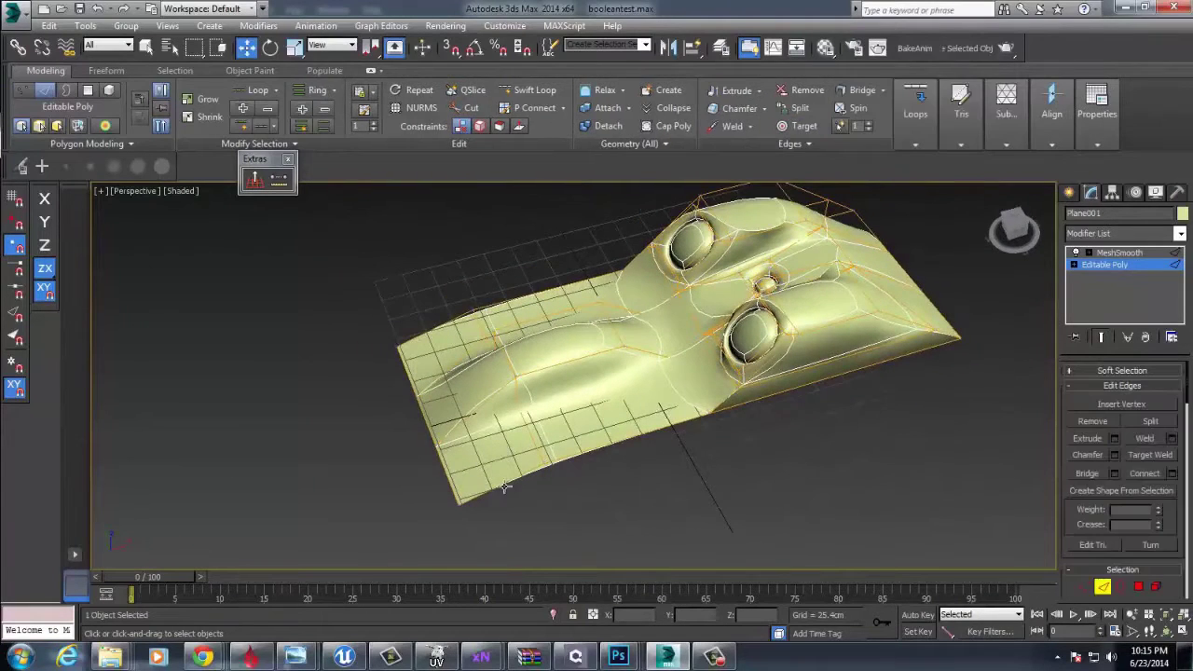
pyautogui.click(648, 433)
pyautogui.keyDown('alt'); pyautogui.moveTo(648, 432); pyautogui.dragTo(737, 402, button='middle'); pyautogui.keyUp('alt')
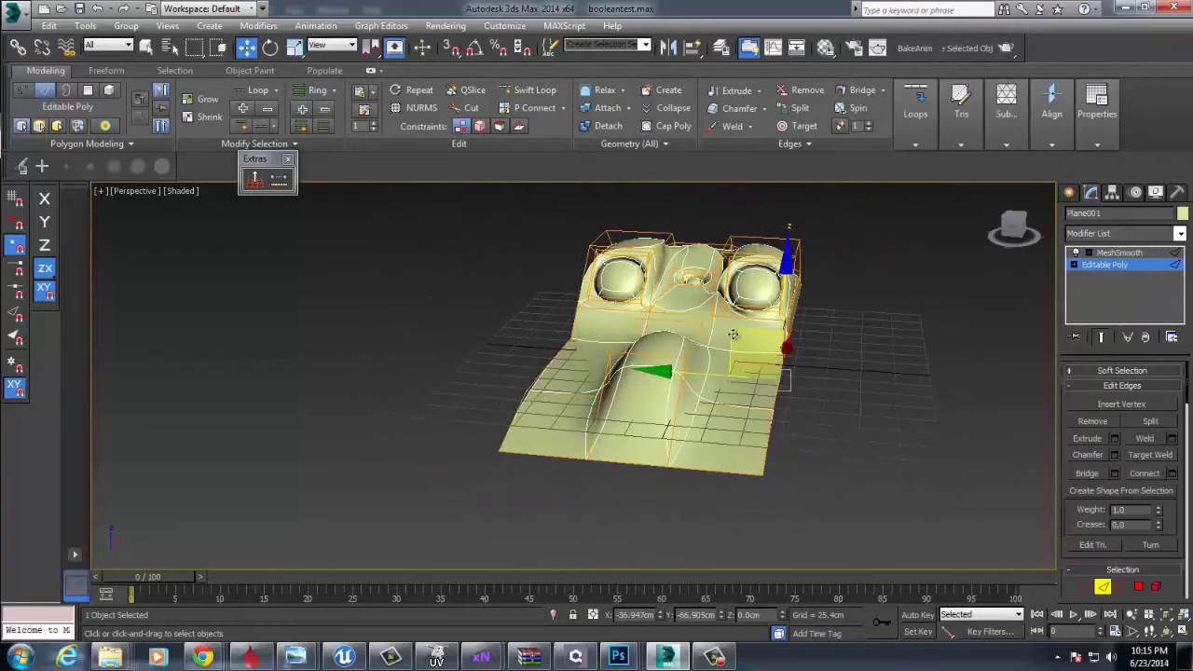
pyautogui.moveTo(754, 331); pyautogui.dragTo(822, 389)
# Select the upright corner edge at the rear of the hump in MeshSmooth and set its crease to 1.0
pyautogui.keyDown('alt'); pyautogui.moveTo(799, 371); pyautogui.dragTo(450, 515, button='middle'); pyautogui.keyUp('alt')
pyautogui.click(758, 463)
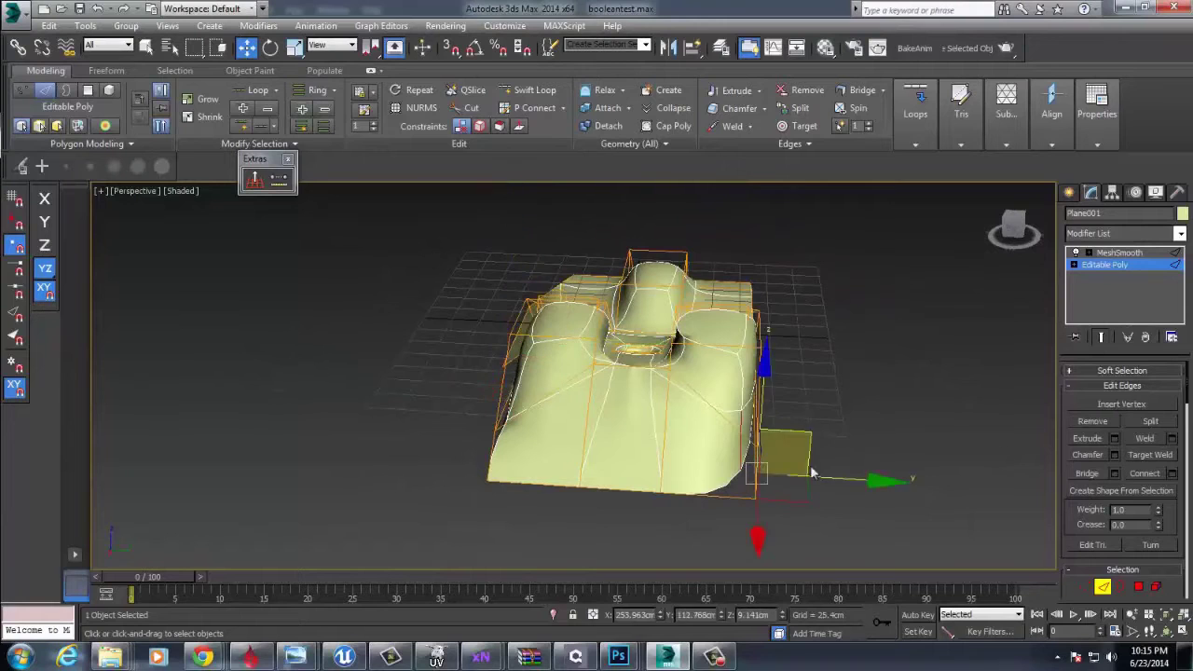
pyautogui.click(1122, 252)
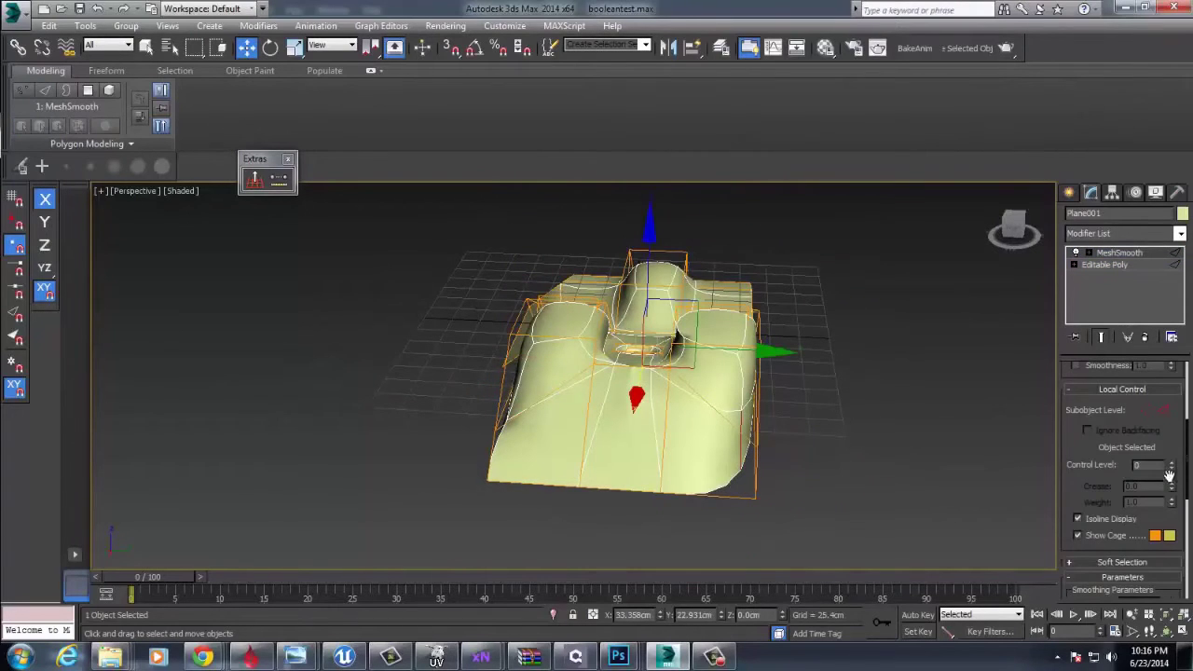
pyautogui.click(1132, 265)
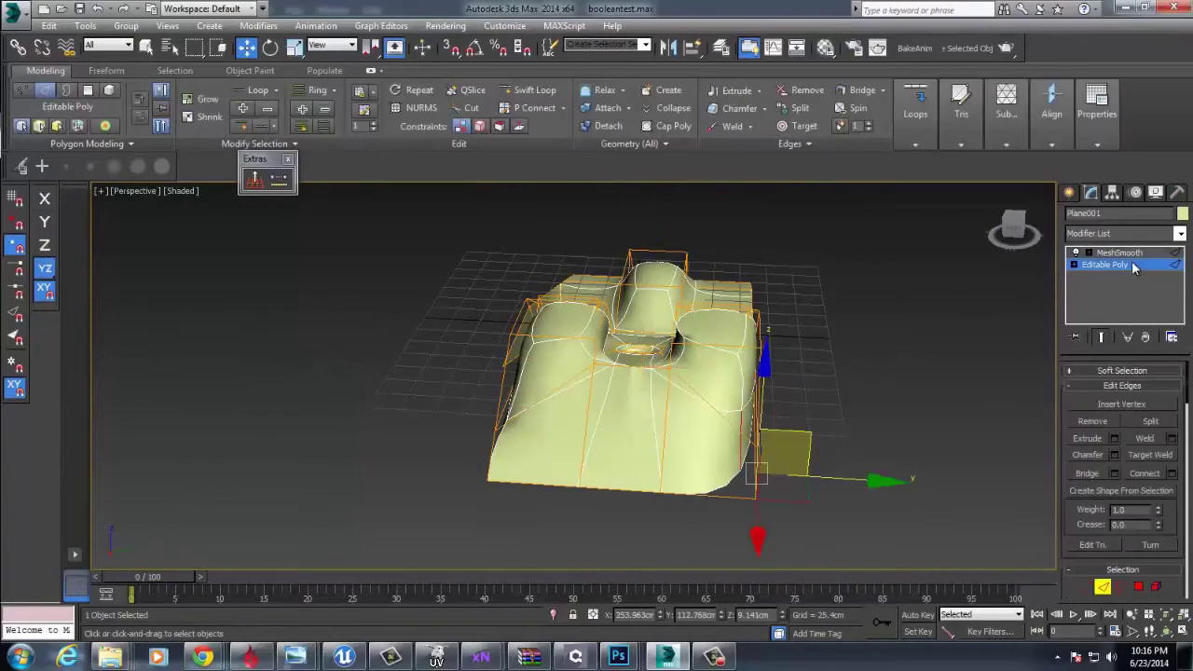
pyautogui.click(1132, 264)
pyautogui.click(1133, 254)
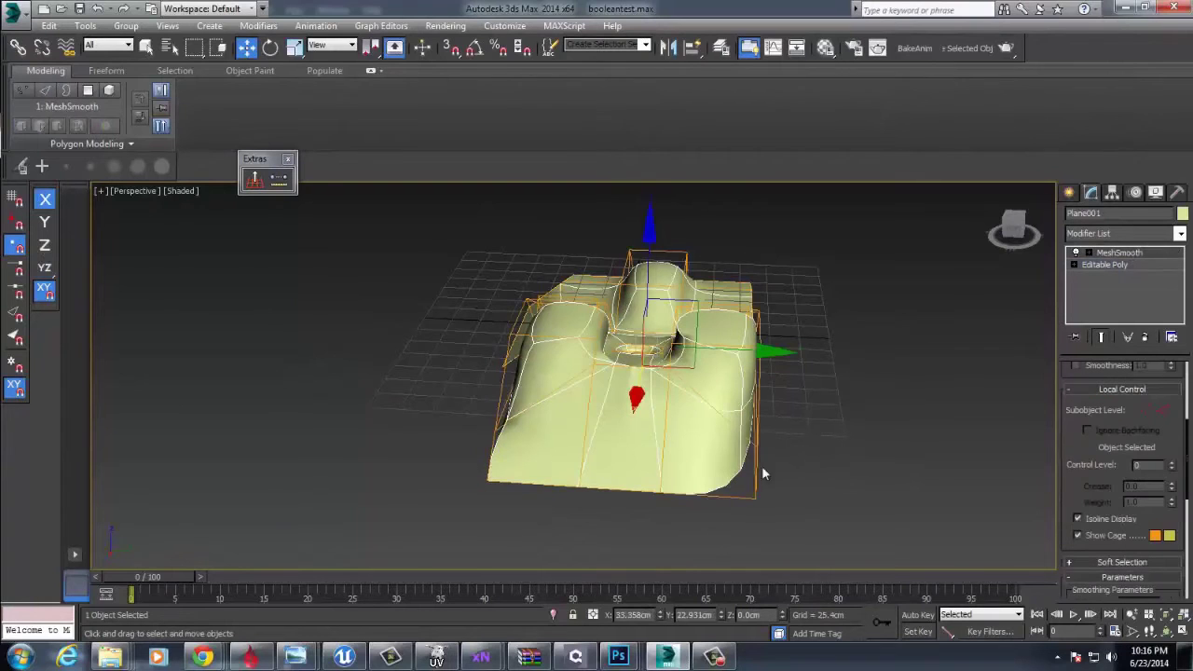
pyautogui.keyDown('alt'); pyautogui.moveTo(762, 465); pyautogui.dragTo(616, 471, button='middle'); pyautogui.keyUp('alt')
pyautogui.click(532, 497)
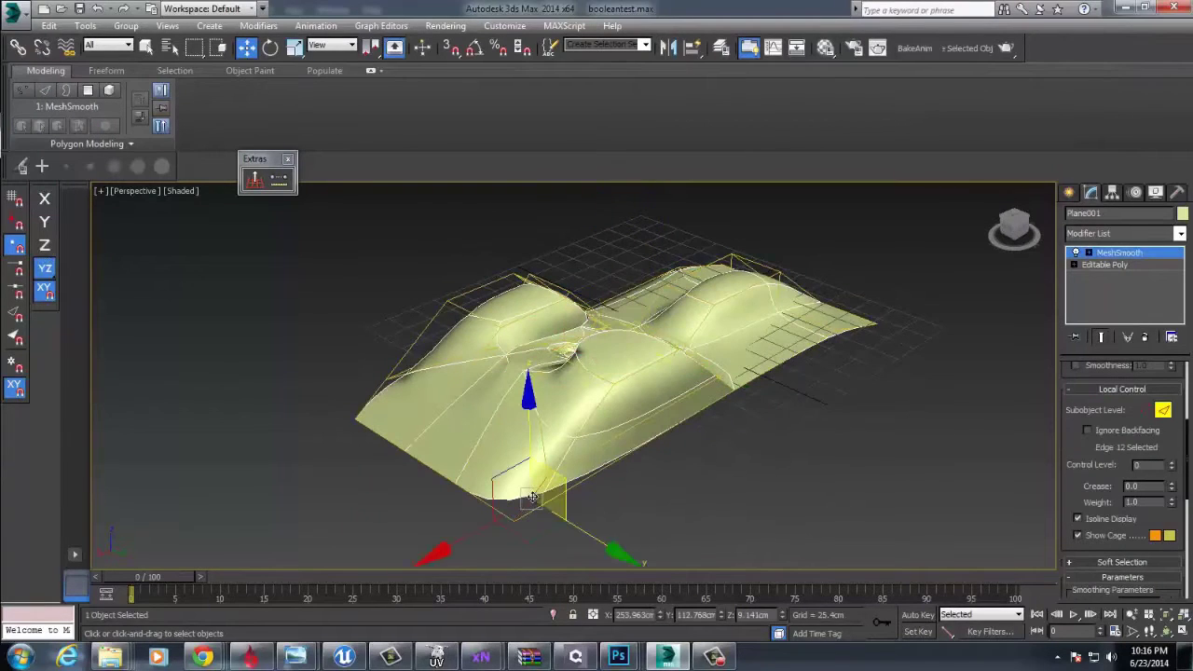
pyautogui.keyDown('alt'); pyautogui.moveTo(726, 471); pyautogui.dragTo(758, 426, button='middle'); pyautogui.keyUp('alt')
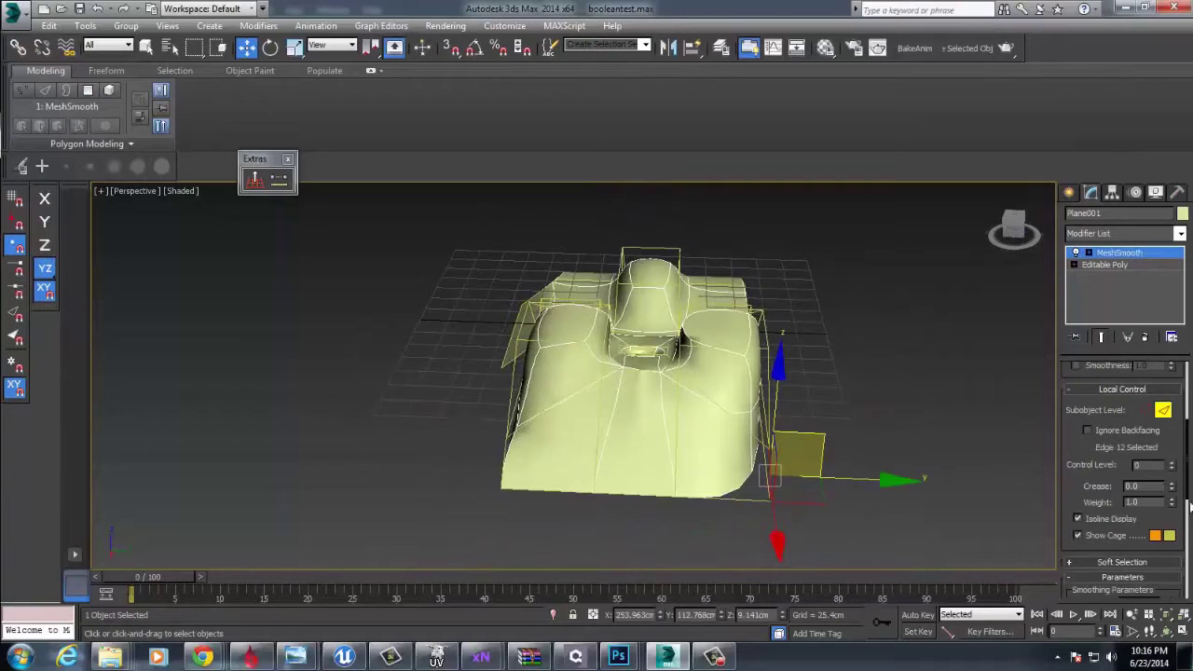
pyautogui.moveTo(1173, 487); pyautogui.dragTo(1170, 324)
pyautogui.keyDown('alt'); pyautogui.moveTo(800, 459); pyautogui.dragTo(873, 367, button='middle'); pyautogui.keyUp('alt')
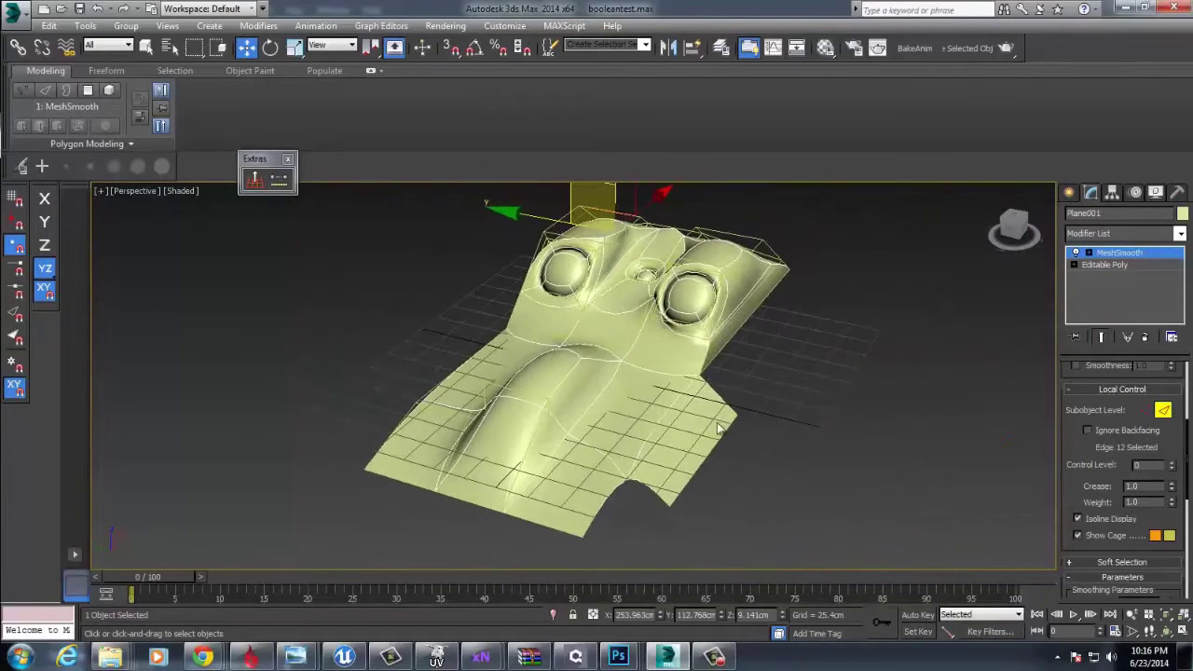
# In Editable Poly, extrude the side flap's outer edge down to about Z -63.7 cm and shift the new side wall outward
pyautogui.click(1131, 265)
pyautogui.keyDown('alt'); pyautogui.moveTo(714, 465); pyautogui.dragTo(714, 422, button='middle'); pyautogui.keyUp('alt')
pyautogui.keyDown('shift'); pyautogui.moveTo(727, 349); pyautogui.dragTo(712, 399); pyautogui.keyUp('shift')
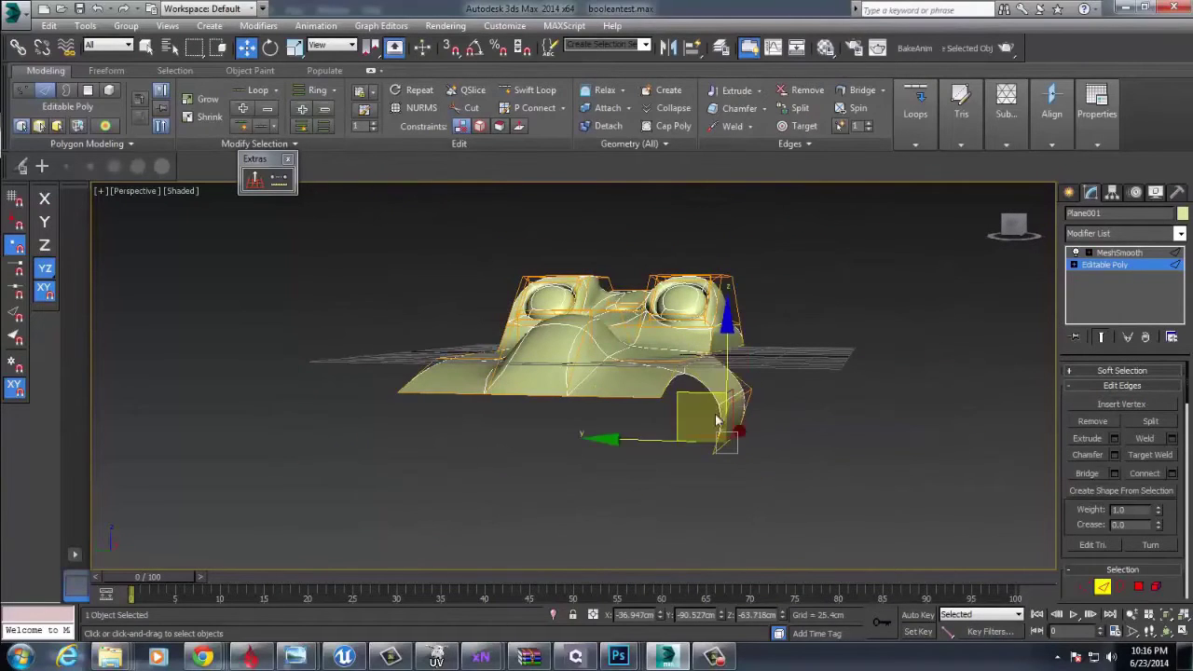
pyautogui.click(744, 400)
pyautogui.click(724, 444)
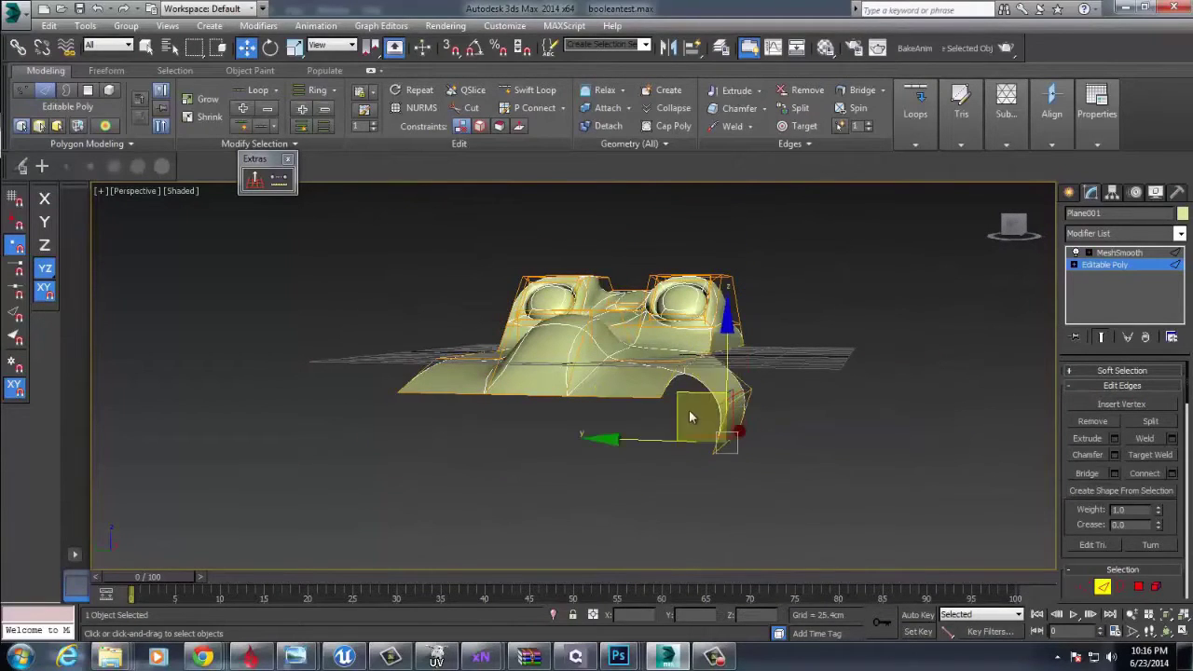
pyautogui.keyDown('shift'); pyautogui.moveTo(668, 440); pyautogui.dragTo(797, 457); pyautogui.keyUp('shift')
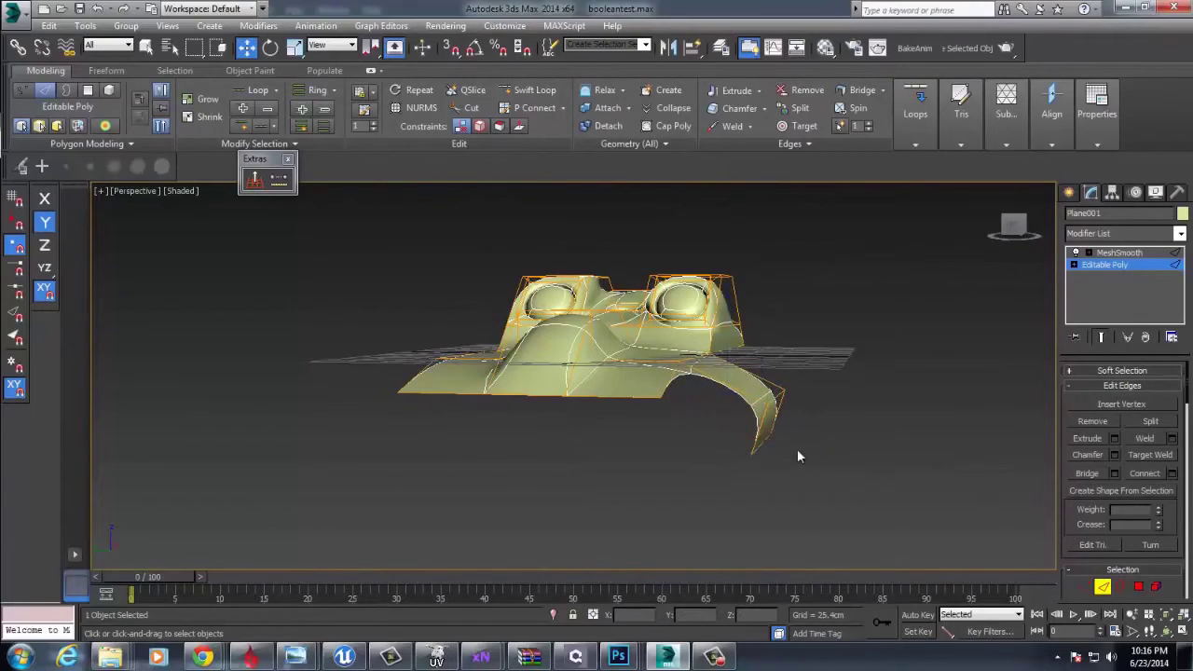
# Lower the side wall's bottom edge by about 17.4 cm and extrude it inward beneath the flat section in two segments
pyautogui.click(762, 450)
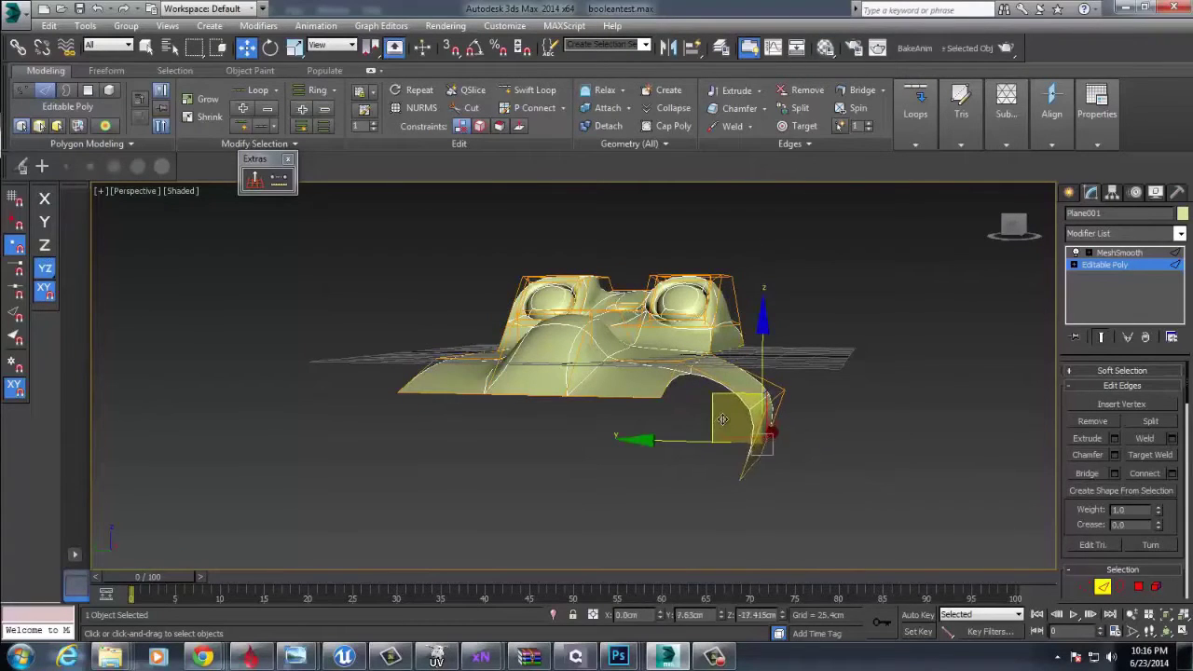
pyautogui.keyDown('shift'); pyautogui.moveTo(722, 418); pyautogui.dragTo(600, 456); pyautogui.keyUp('shift')
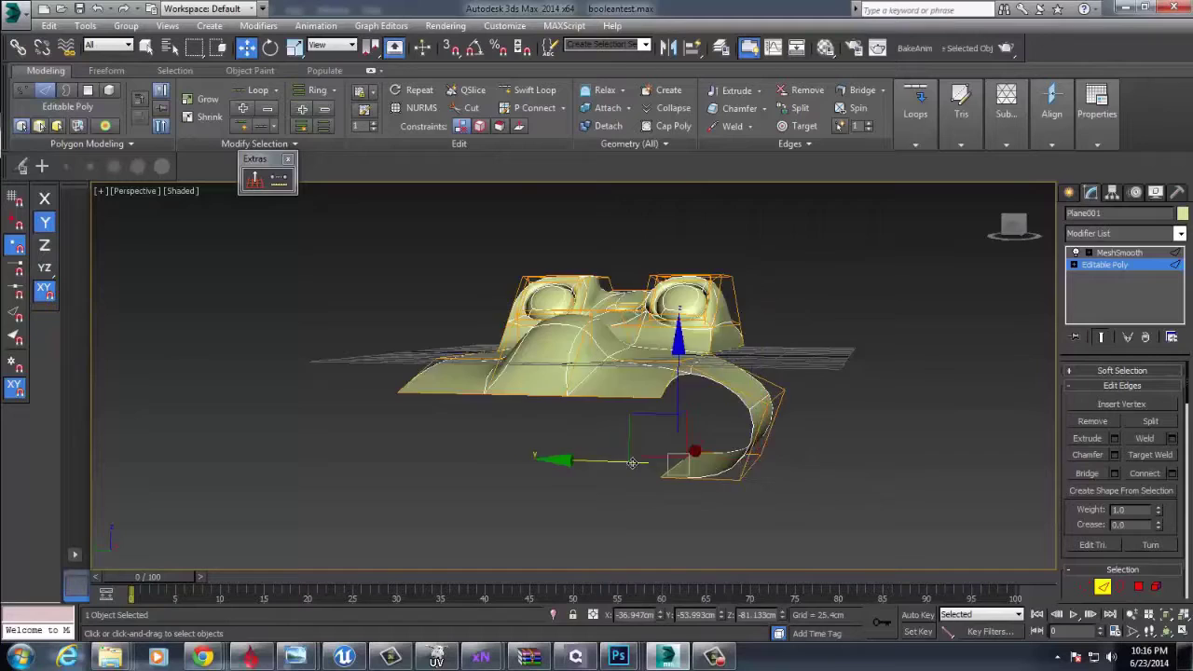
pyautogui.moveTo(633, 464)
pyautogui.keyDown('alt'); pyautogui.mouseDown(button='middle')
pyautogui.moveTo(680, 473)
pyautogui.moveTo(647, 475)
pyautogui.mouseUp(button='middle'); pyautogui.keyUp('alt')
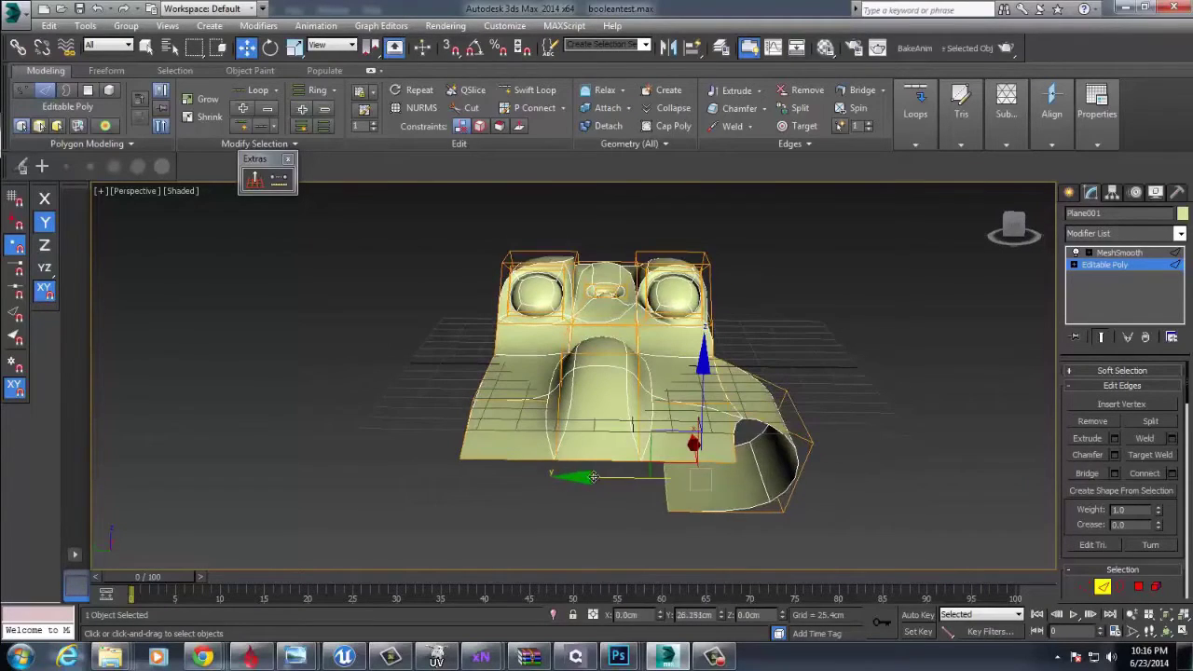
pyautogui.moveTo(661, 480); pyautogui.dragTo(559, 476)
# Bridge the underside's end edge to the flat section's outer end edge directly above it
pyautogui.click(670, 514)
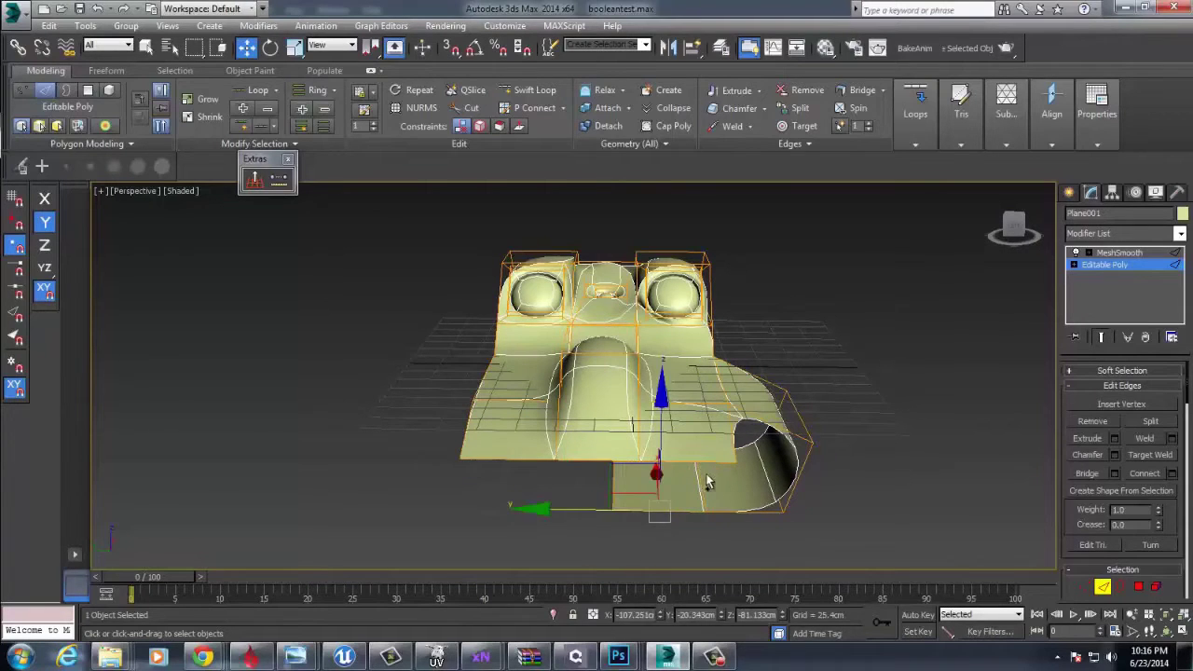
pyautogui.click(703, 468)
pyautogui.click(1091, 473)
pyautogui.keyDown('alt'); pyautogui.moveTo(642, 483); pyautogui.dragTo(638, 473, button='middle'); pyautogui.keyUp('alt')
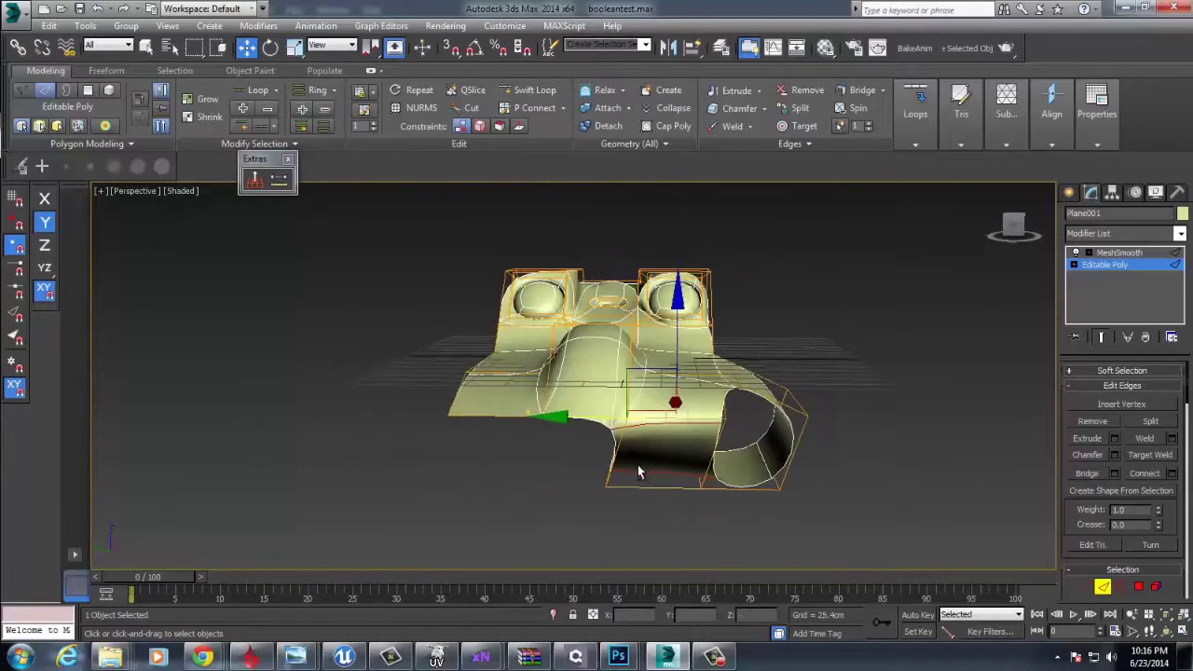
pyautogui.click(652, 477)
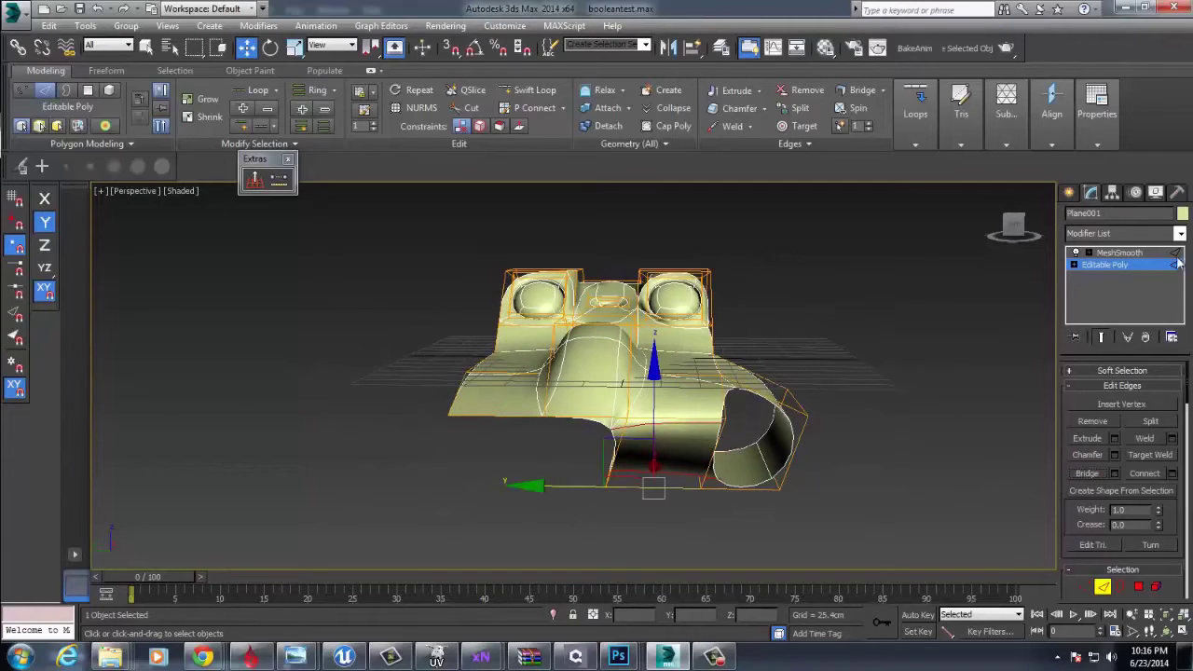
# Try to crease the bridged wall's upper and lower edges in MeshSmooth, and undo the crease change
pyautogui.click(1124, 253)
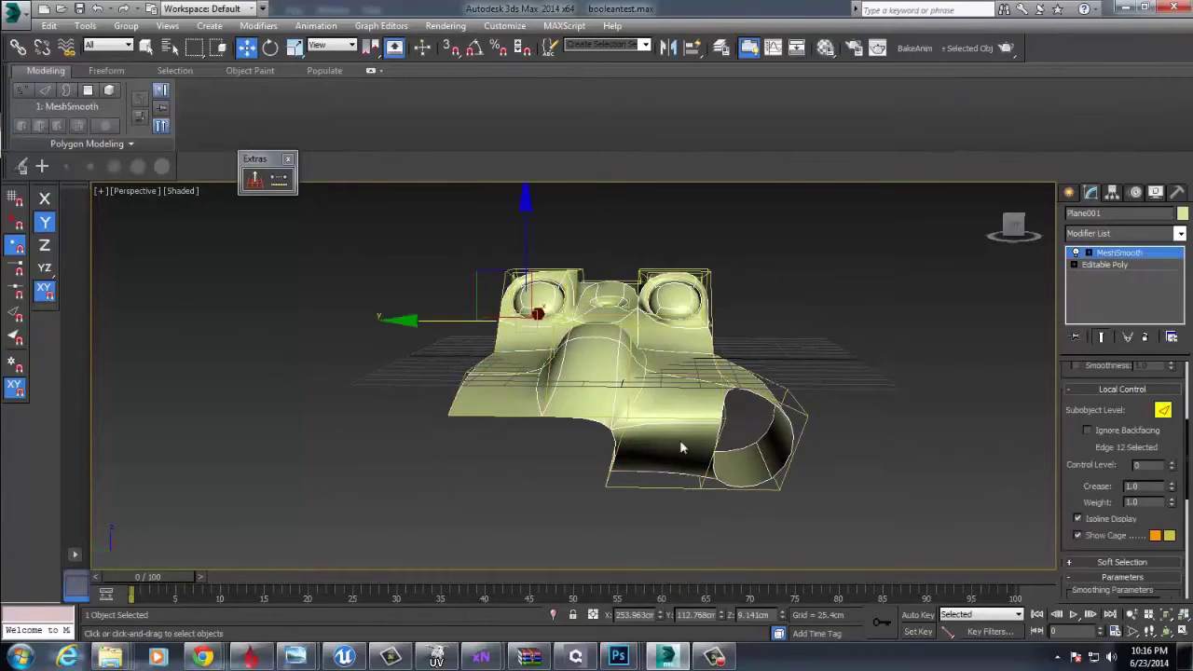
pyautogui.click(687, 416)
pyautogui.keyDown('alt'); pyautogui.moveTo(690, 462); pyautogui.dragTo(644, 481, button='middle'); pyautogui.keyUp('alt')
pyautogui.keyDown('ctrl'); pyautogui.click(556, 501); pyautogui.keyUp('ctrl')
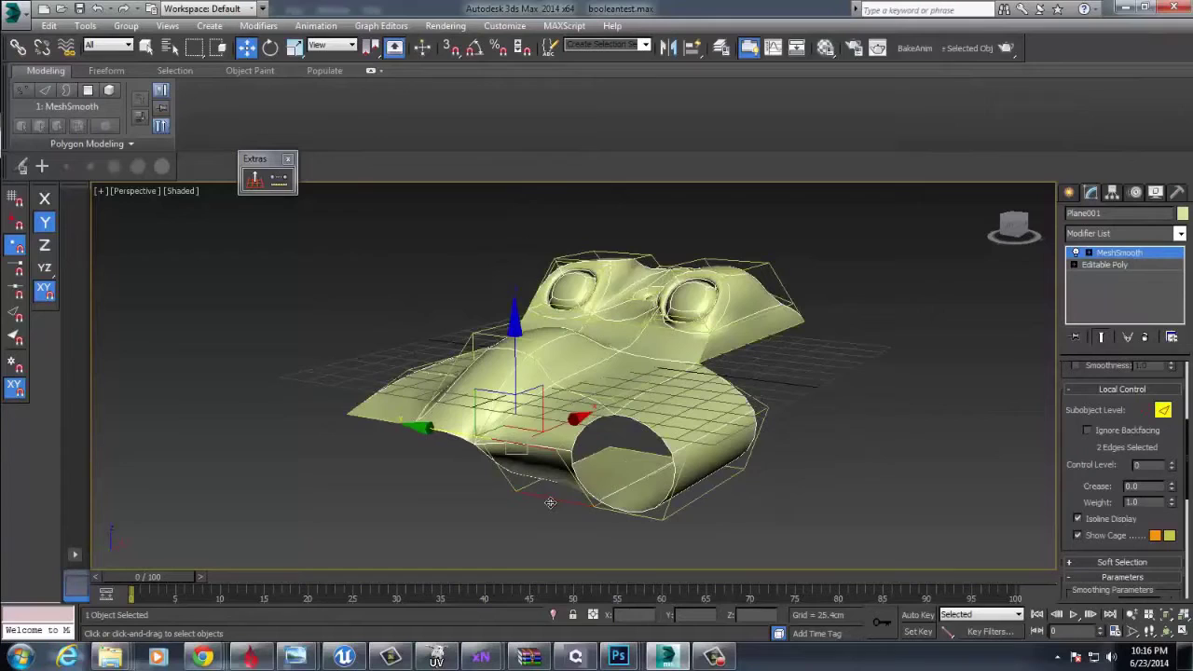
pyautogui.moveTo(1173, 489); pyautogui.dragTo(1179, 427)
pyautogui.hotkey('ctrl', 'z')
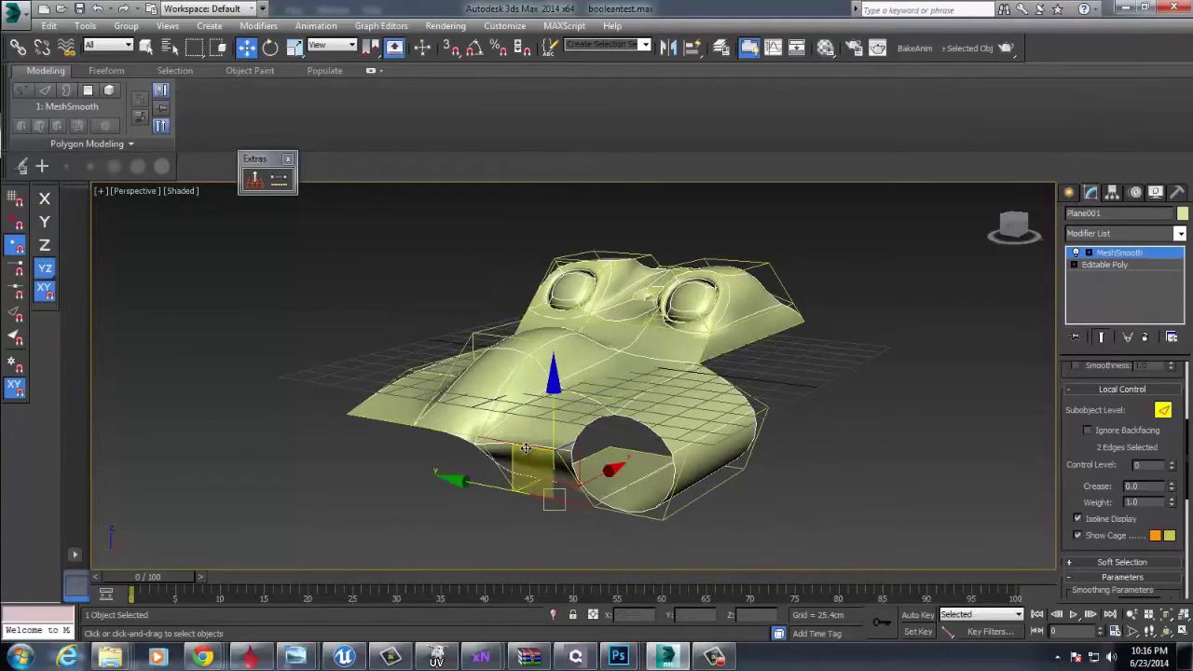
# Select the three edges along the flat section's outer end in MeshSmooth and set their crease to 1.0
pyautogui.click(524, 445)
pyautogui.keyDown('ctrl'); pyautogui.click(454, 433); pyautogui.keyUp('ctrl')
pyautogui.keyDown('ctrl'); pyautogui.click(379, 414); pyautogui.keyUp('ctrl')
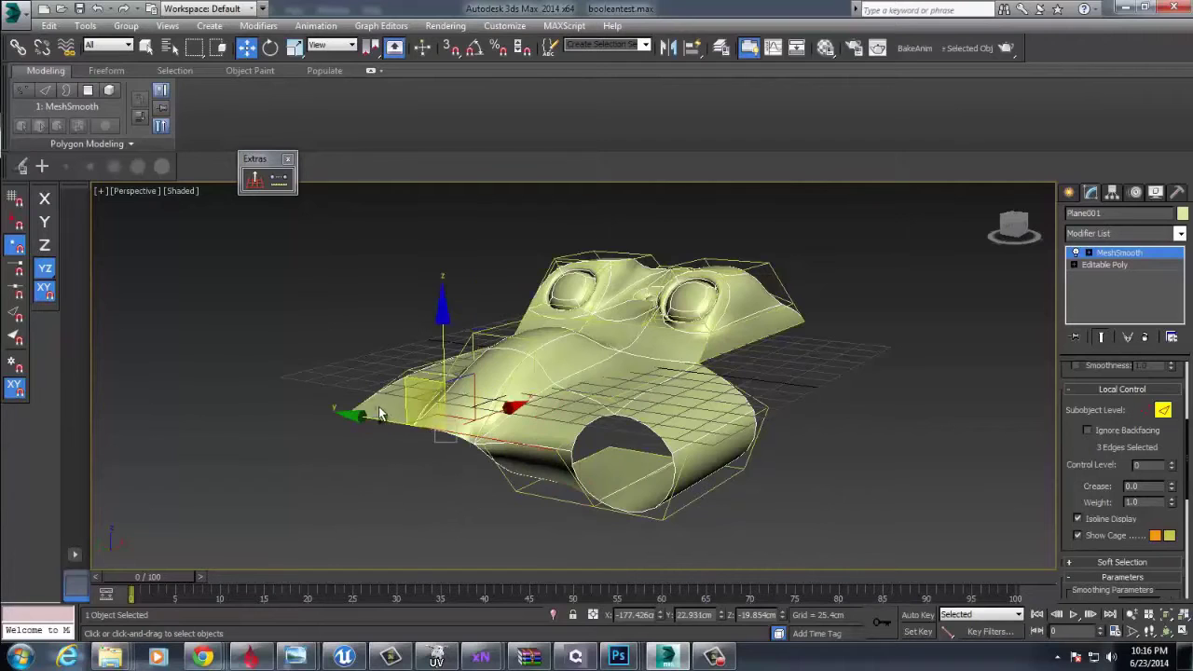
pyautogui.moveTo(1175, 469); pyautogui.dragTo(1187, 381)
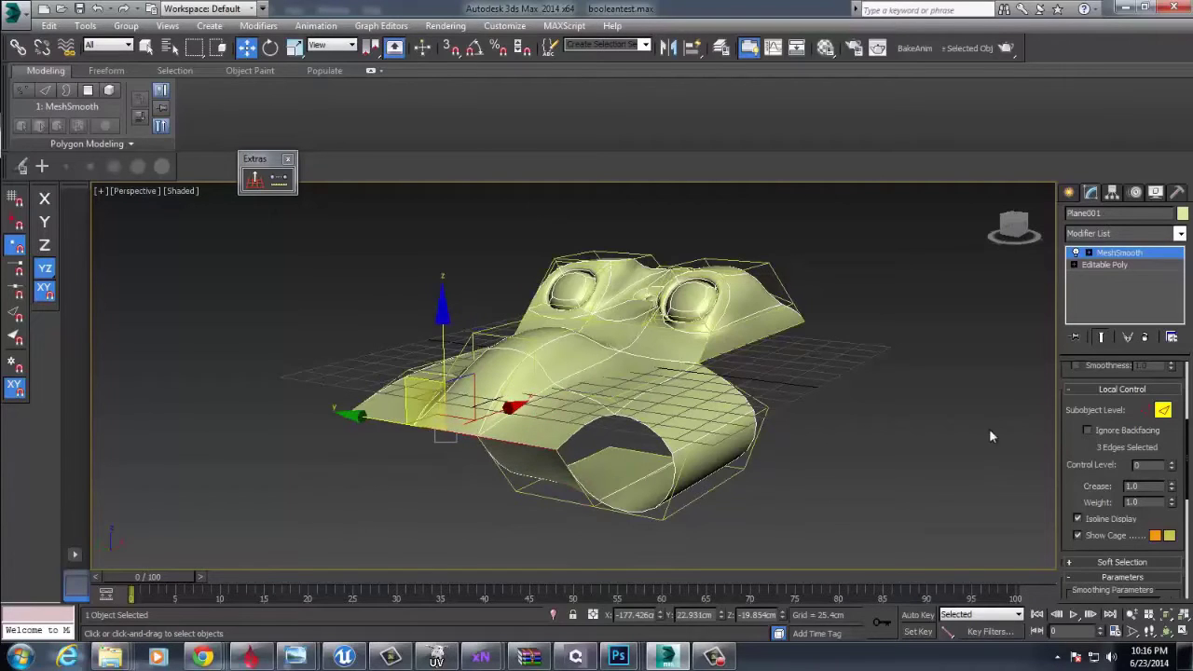
# In Editable Poly, chamfer the edge shared by the flat section's outer end and the bridged wall by about 7.48 cm
pyautogui.keyDown('alt'); pyautogui.moveTo(706, 448); pyautogui.dragTo(732, 452, button='middle'); pyautogui.keyUp('alt')
pyautogui.click(1109, 265)
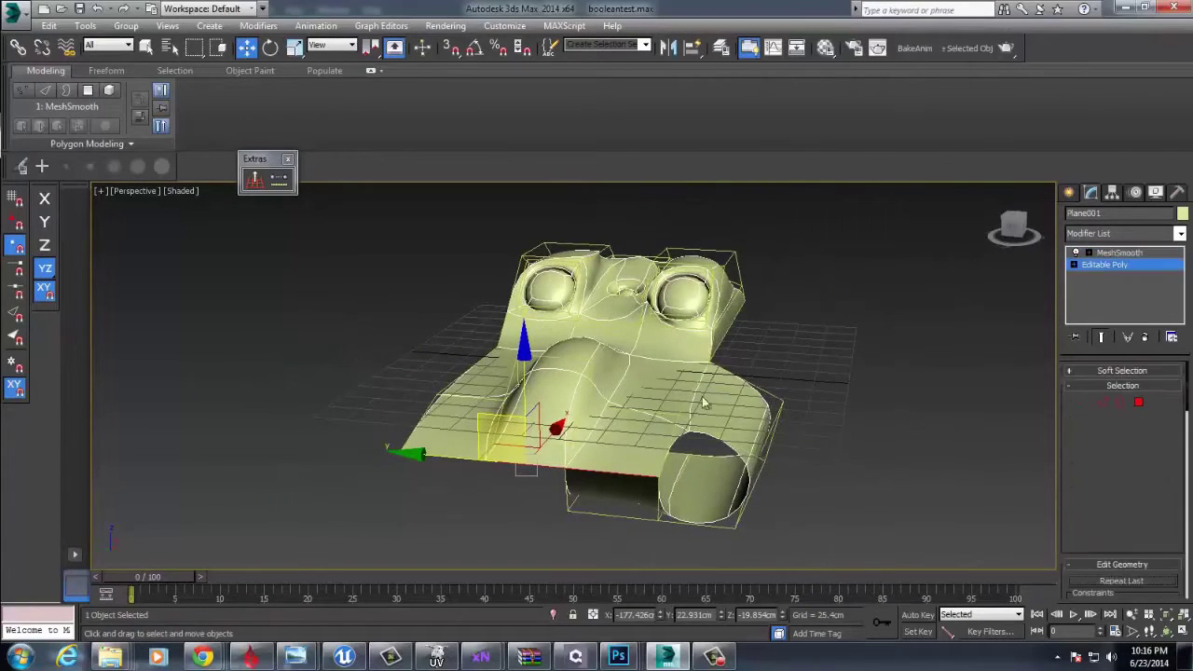
pyautogui.rightClick(656, 401)
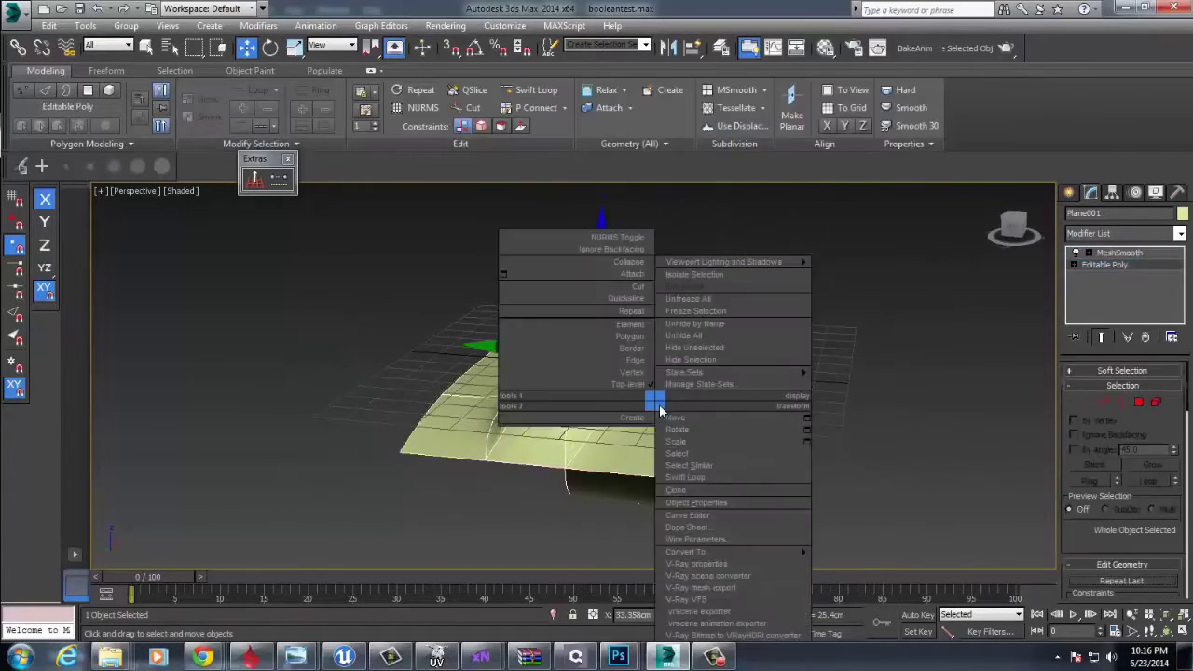
pyautogui.click(1102, 402)
pyautogui.rightClick(607, 401)
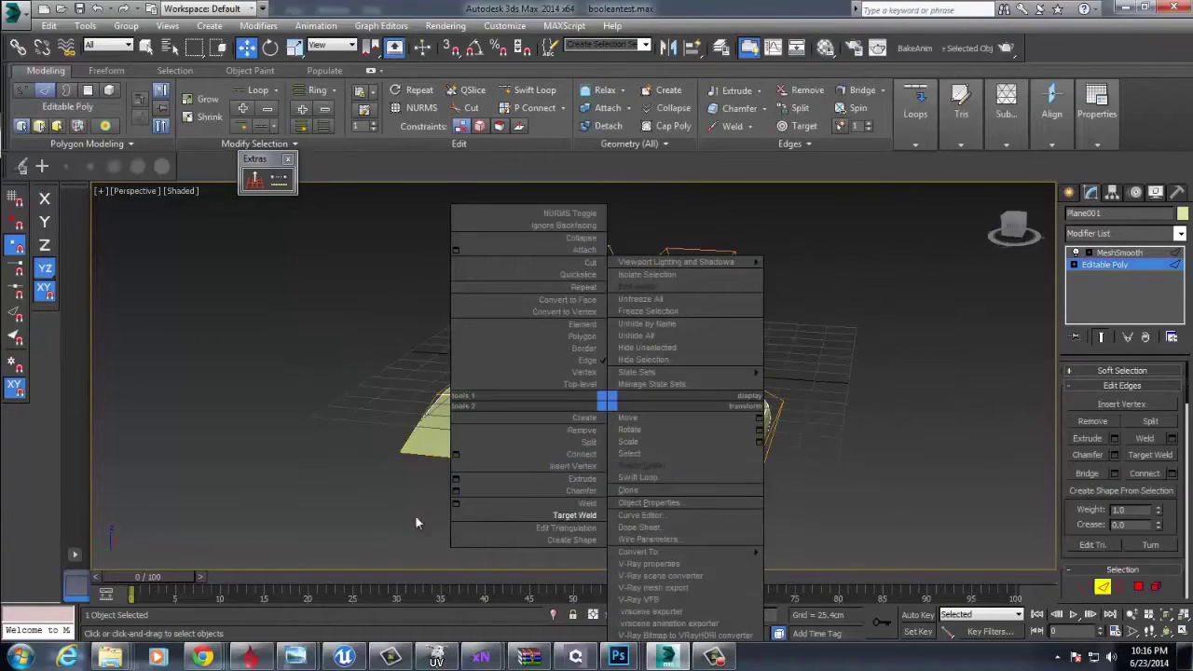
pyautogui.click(1030, 399)
pyautogui.keyDown('alt'); pyautogui.moveTo(553, 439); pyautogui.dragTo(506, 458, button='middle'); pyautogui.keyUp('alt')
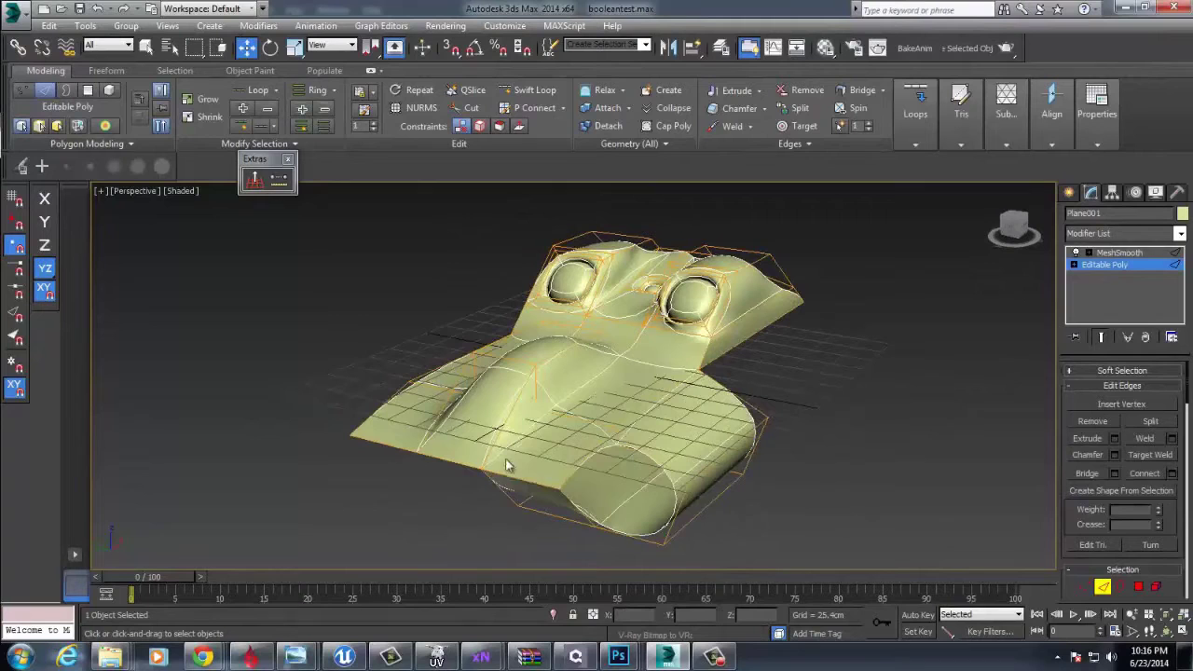
pyautogui.click(519, 482)
pyautogui.rightClick(517, 402)
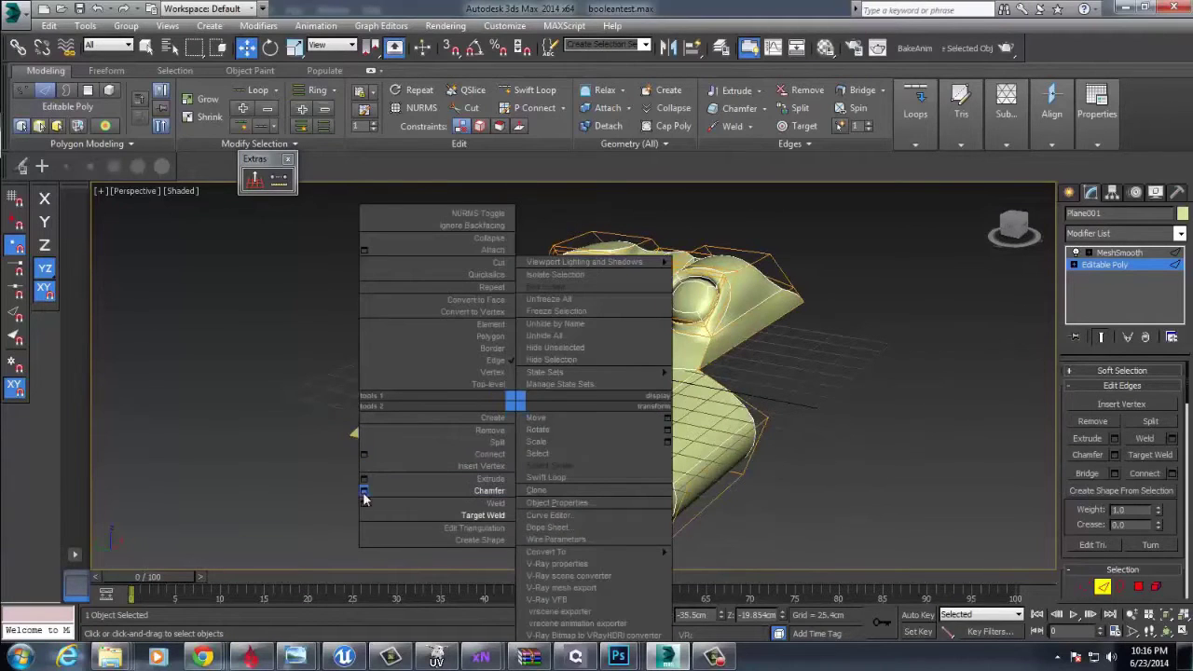
pyautogui.click(408, 566)
pyautogui.scroll(6, 424, 340)
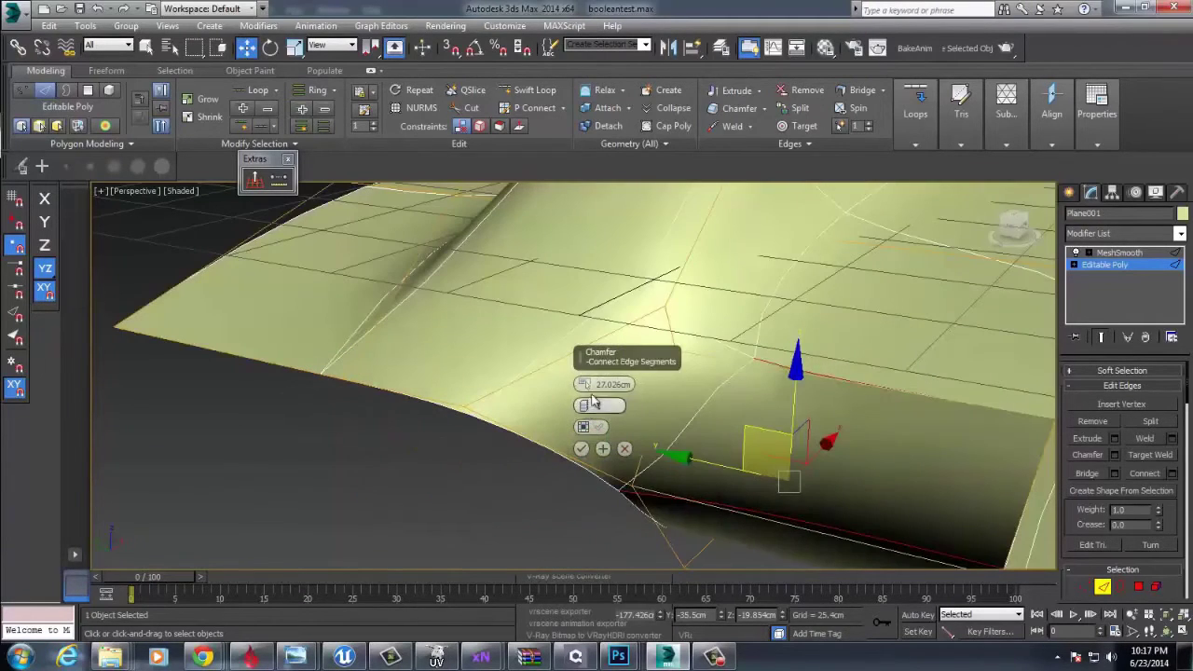
pyautogui.moveTo(590, 385); pyautogui.dragTo(589, 416)
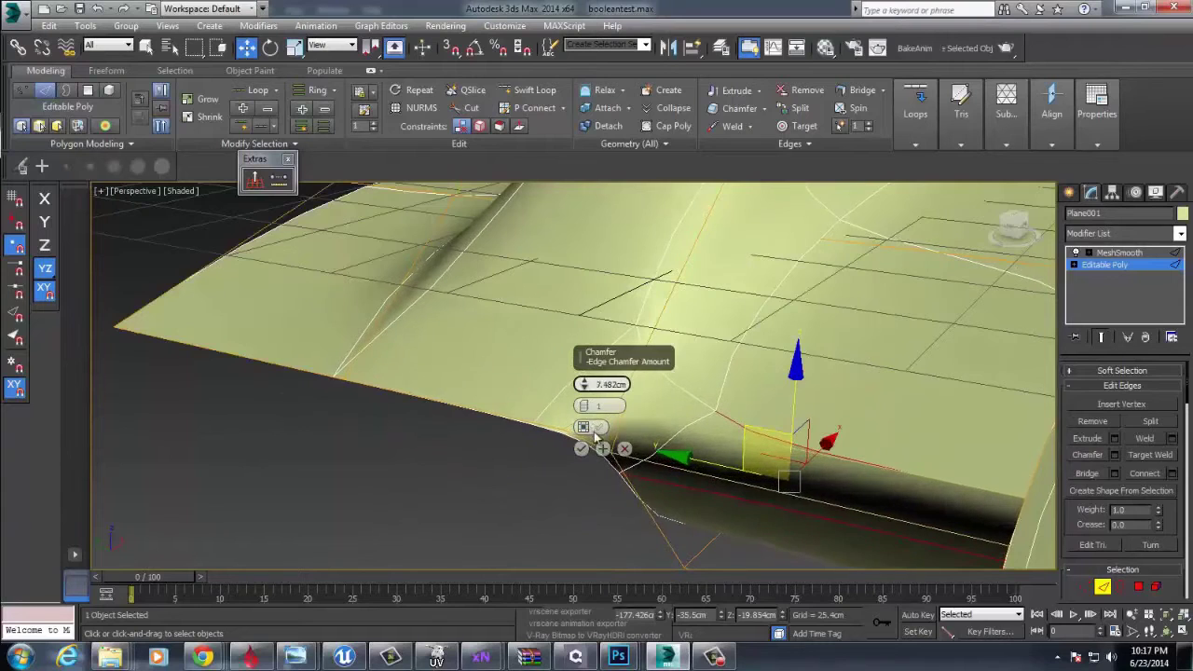
pyautogui.keyDown('alt'); pyautogui.moveTo(881, 524); pyautogui.dragTo(546, 545, button='middle'); pyautogui.keyUp('alt')
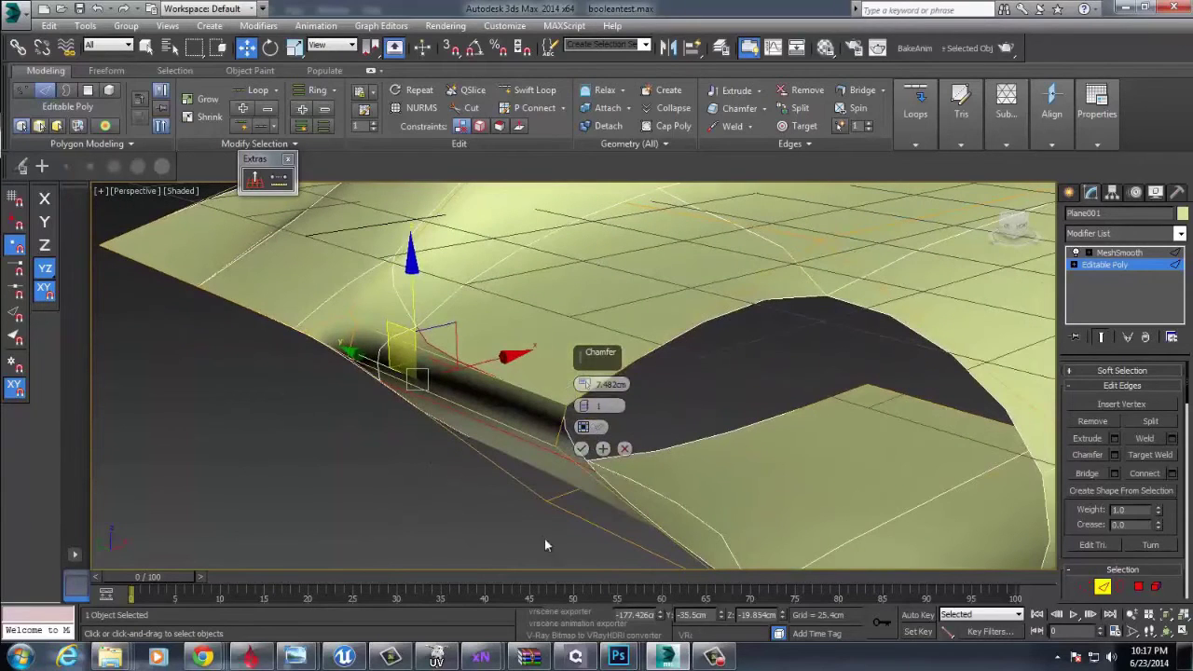
pyautogui.click(580, 449)
# Examine the chamfered end edge and the rolled side tube from several angles
pyautogui.click(543, 395)
pyautogui.click(522, 386)
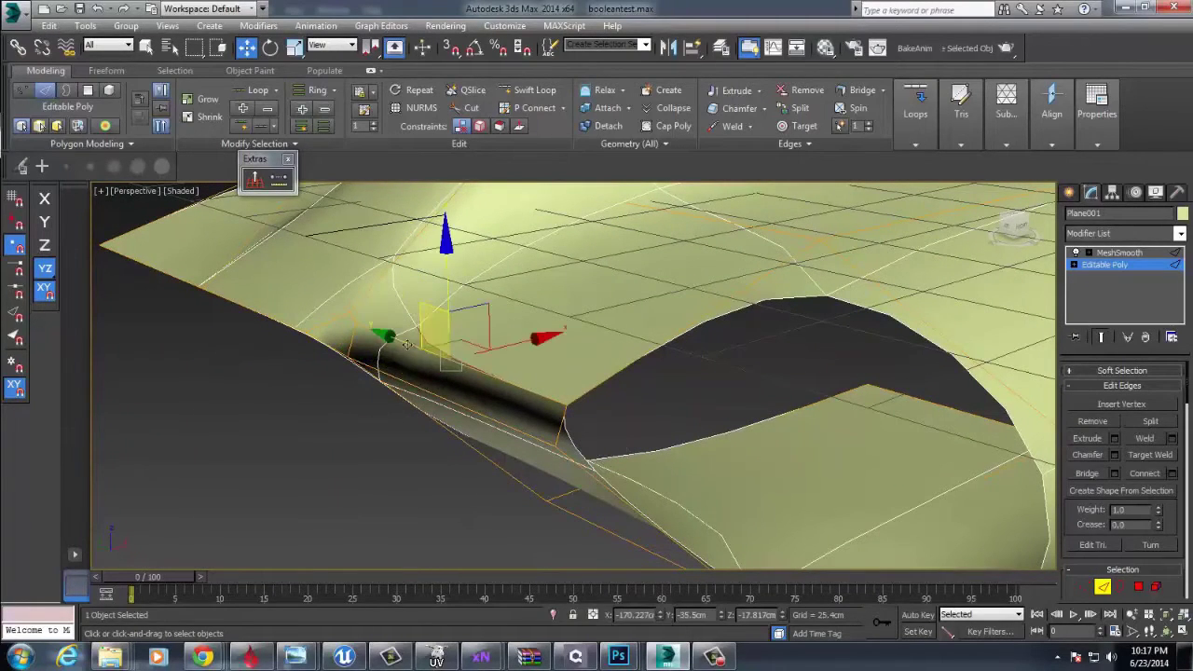
pyautogui.keyDown('alt'); pyautogui.moveTo(511, 381); pyautogui.dragTo(1060, 454, button='middle'); pyautogui.keyUp('alt')
pyautogui.click(1104, 588)
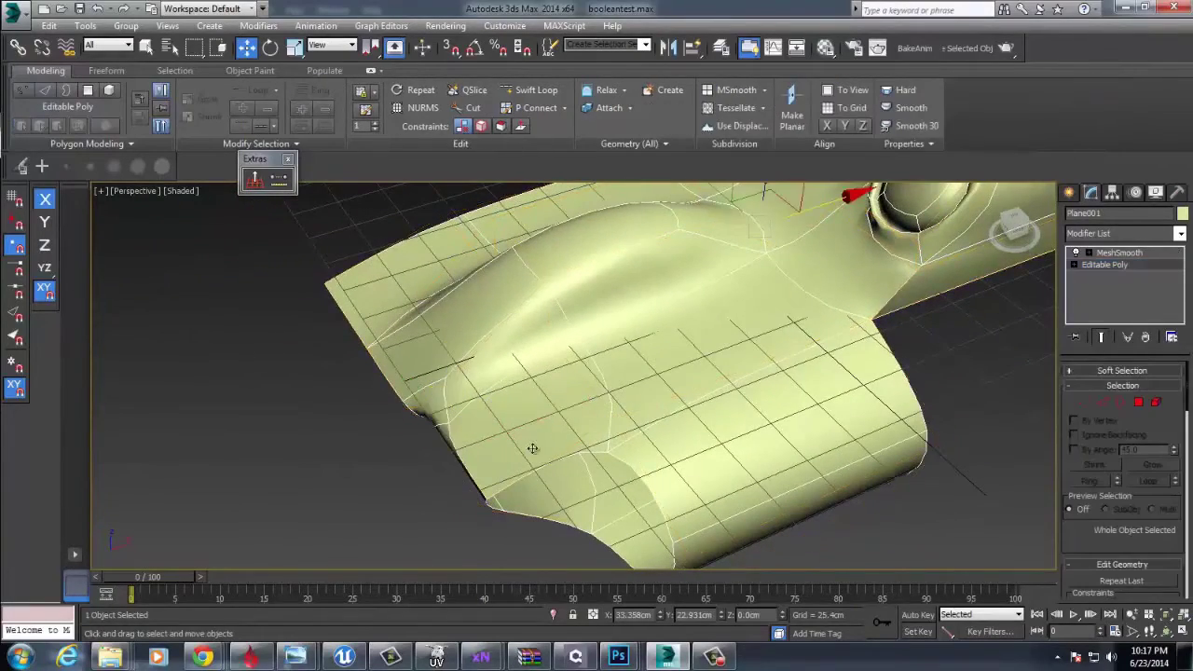
pyautogui.keyDown('alt'); pyautogui.moveTo(532, 450); pyautogui.dragTo(600, 409, button='middle'); pyautogui.keyUp('alt')
pyautogui.keyDown('alt'); pyautogui.moveTo(764, 370); pyautogui.dragTo(720, 359, button='middle'); pyautogui.keyUp('alt')
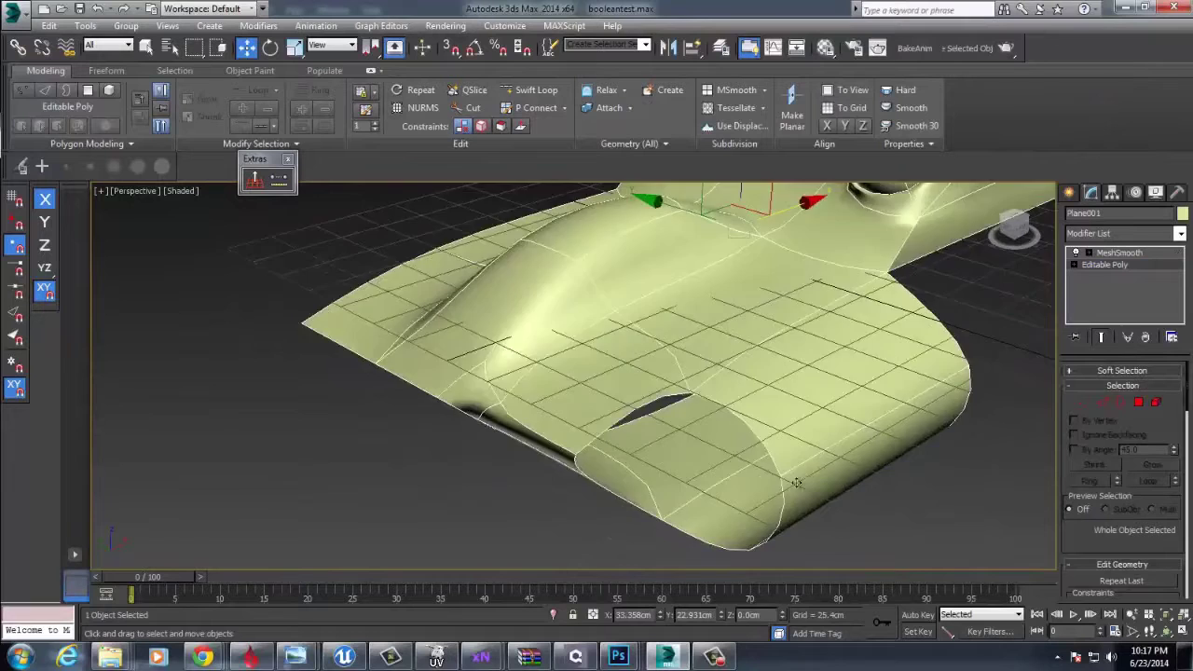
pyautogui.scroll(-5, 797, 484)
pyautogui.keyDown('alt'); pyautogui.moveTo(797, 484); pyautogui.dragTo(806, 457, button='middle'); pyautogui.keyUp('alt')
pyautogui.scroll(2, 811, 457)
# Select the border around the side tube's open end and extrude it inward by scaling to 70 percent
pyautogui.click(1122, 402)
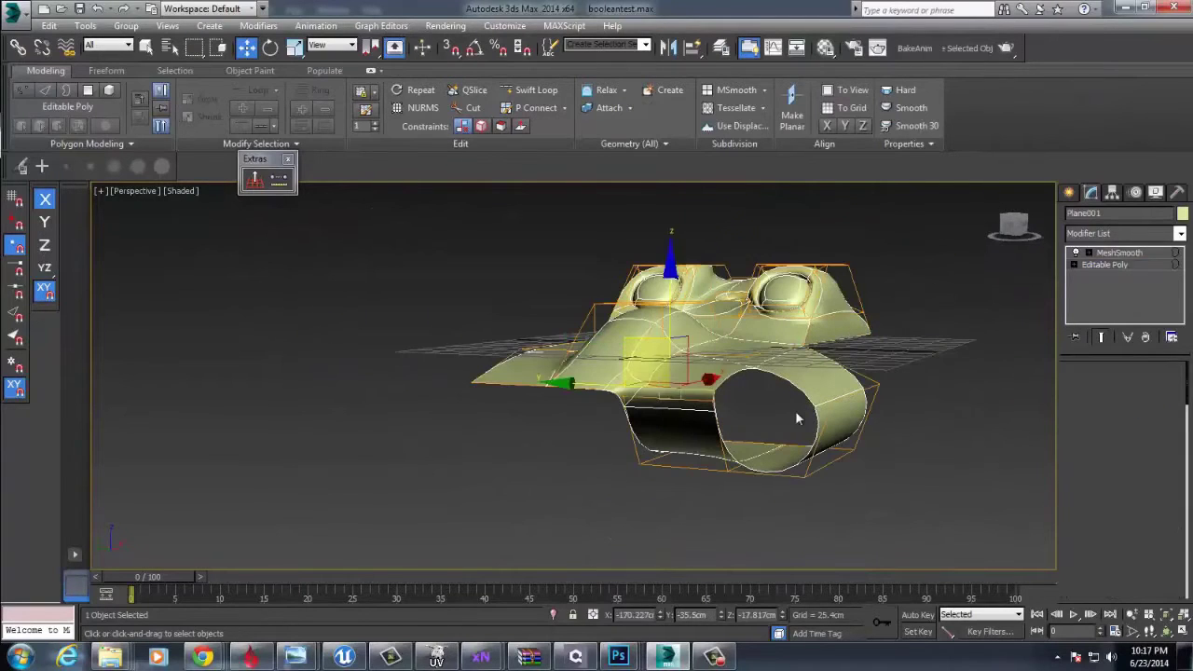
pyautogui.click(796, 412)
pyautogui.moveTo(751, 406)
pyautogui.keyDown('shift'); pyautogui.mouseDown()
pyautogui.moveTo(739, 429)
pyautogui.moveTo(754, 414)
pyautogui.mouseUp(); pyautogui.keyUp('shift')
pyautogui.keyDown('alt'); pyautogui.moveTo(753, 414); pyautogui.dragTo(672, 490, button='middle'); pyautogui.keyUp('alt')
pyautogui.press('w')
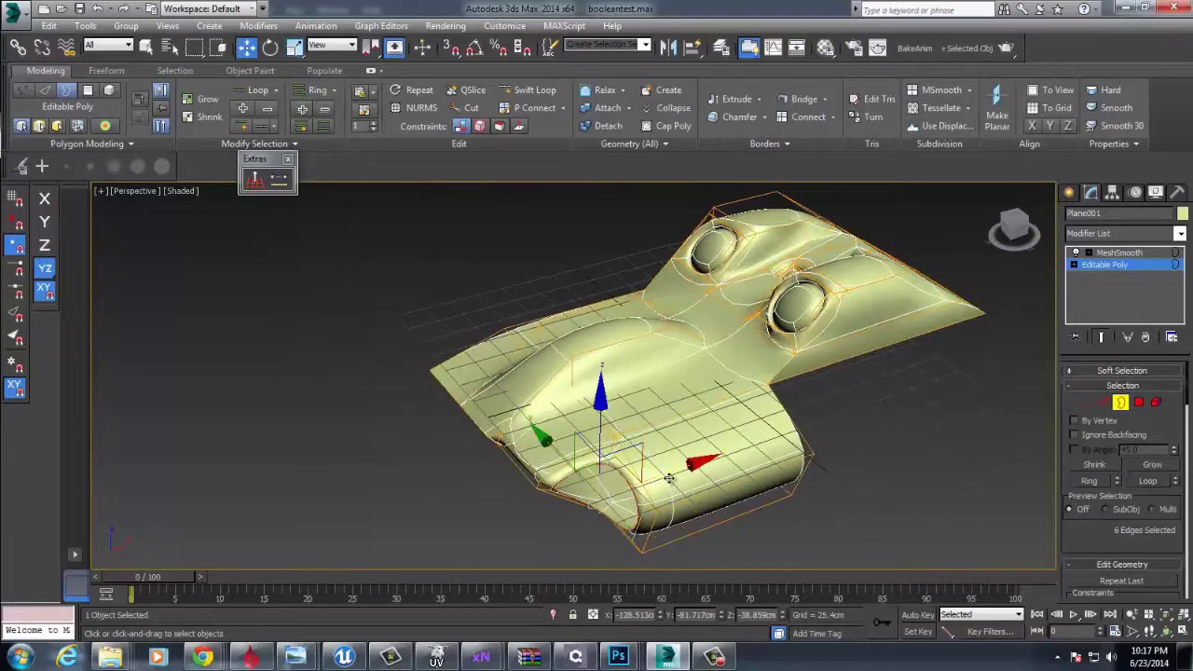
pyautogui.press('r')
pyautogui.keyDown('shift'); pyautogui.moveTo(616, 492); pyautogui.dragTo(604, 525); pyautogui.keyUp('shift')
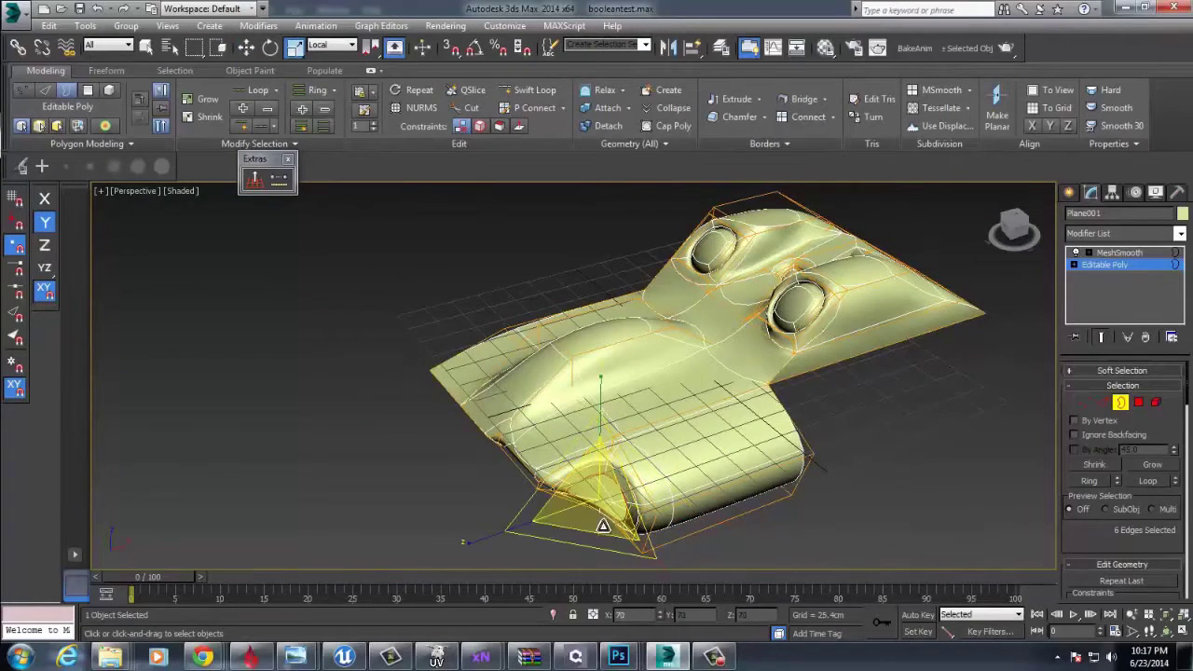
# Push the scaled border back into the side tube along X by about 157 cm
pyautogui.press('w')
pyautogui.moveTo(666, 475); pyautogui.dragTo(850, 428)
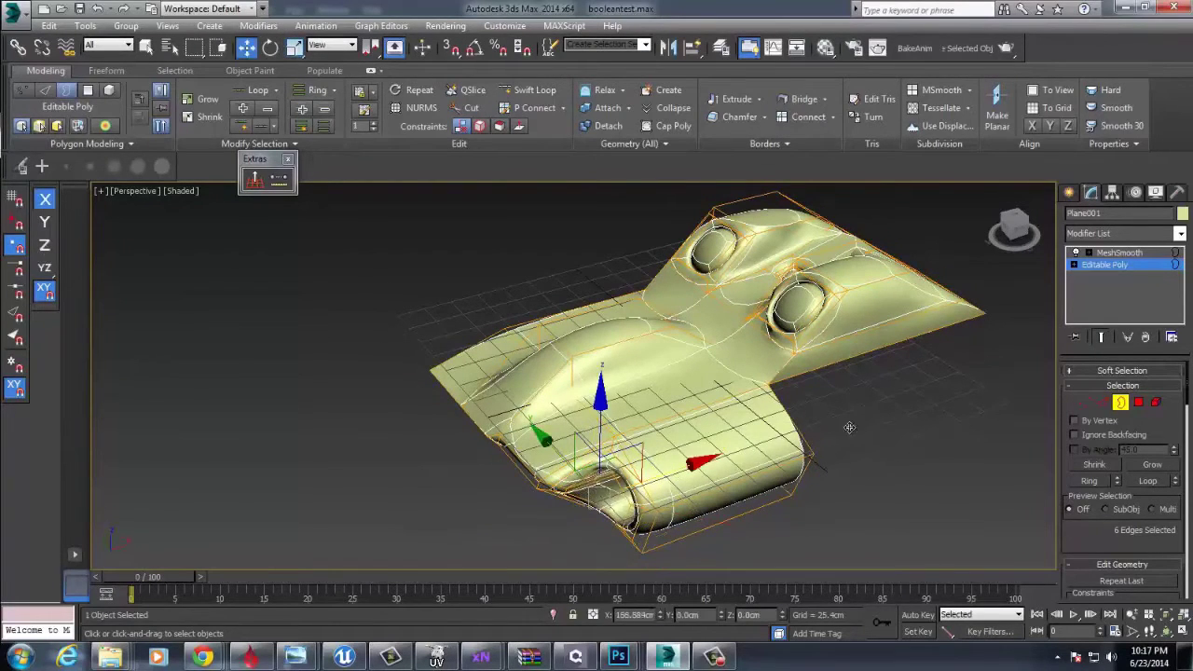
pyautogui.keyDown('alt'); pyautogui.moveTo(849, 427); pyautogui.dragTo(764, 420, button='middle'); pyautogui.keyUp('alt')
pyautogui.click(716, 429)
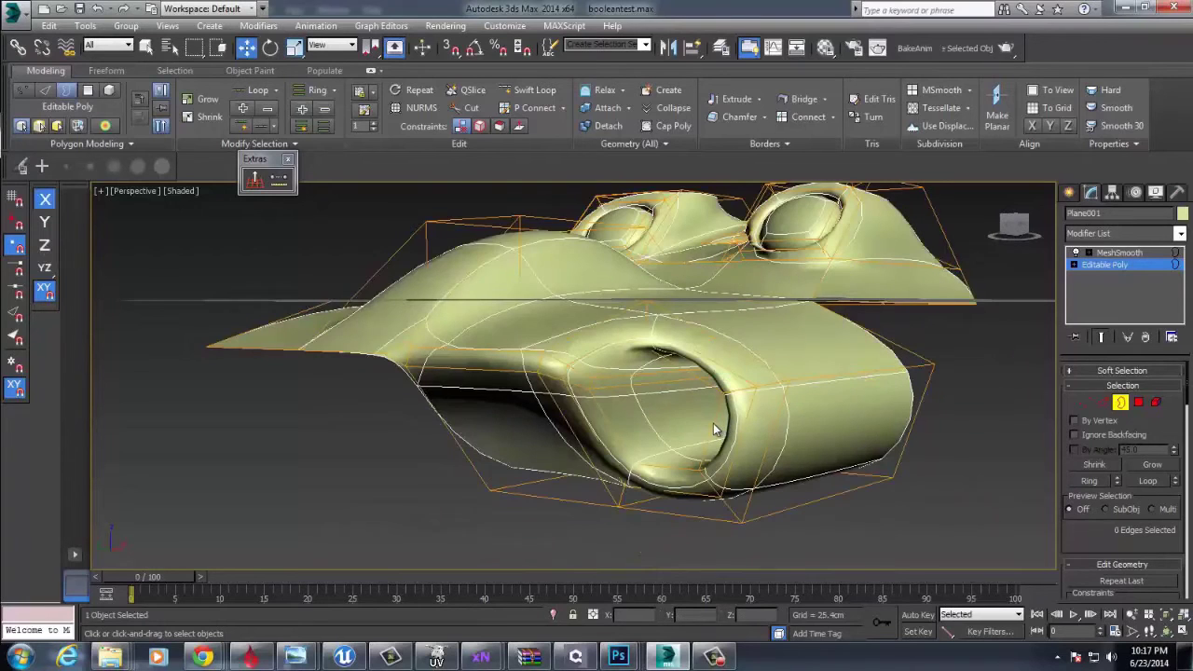
# In MeshSmooth, select the seven edges around the side tube's opening and set their crease to 0.79
pyautogui.press('2')
pyautogui.doubleClick(712, 426)
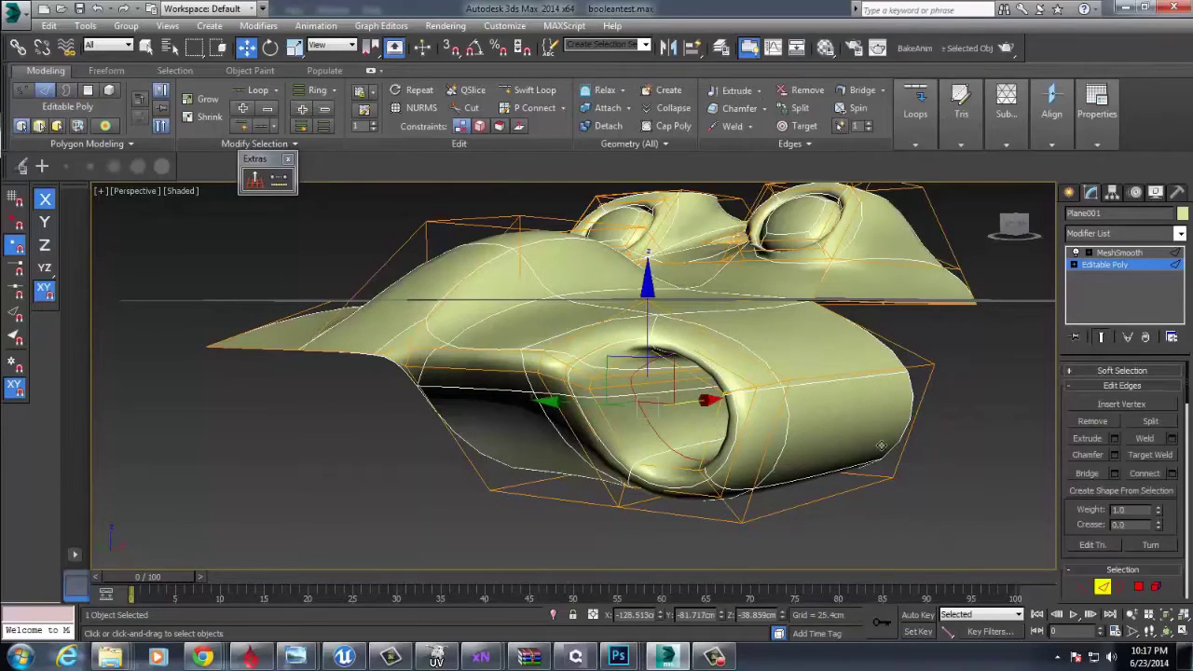
pyautogui.click(1119, 253)
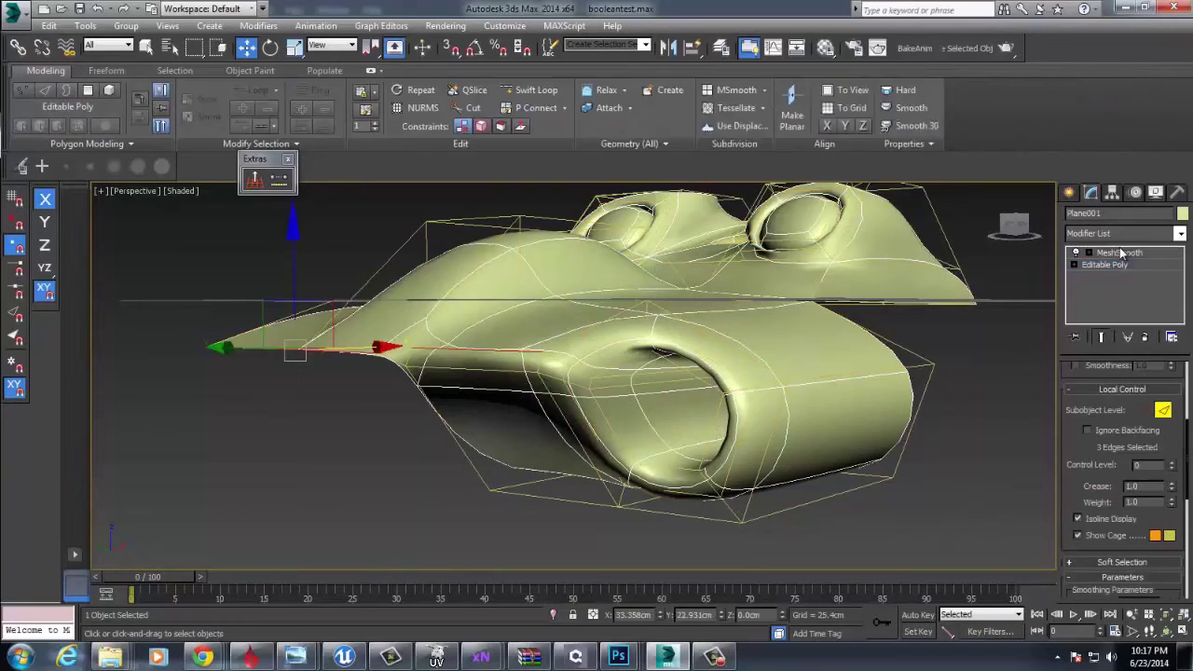
pyautogui.click(714, 426)
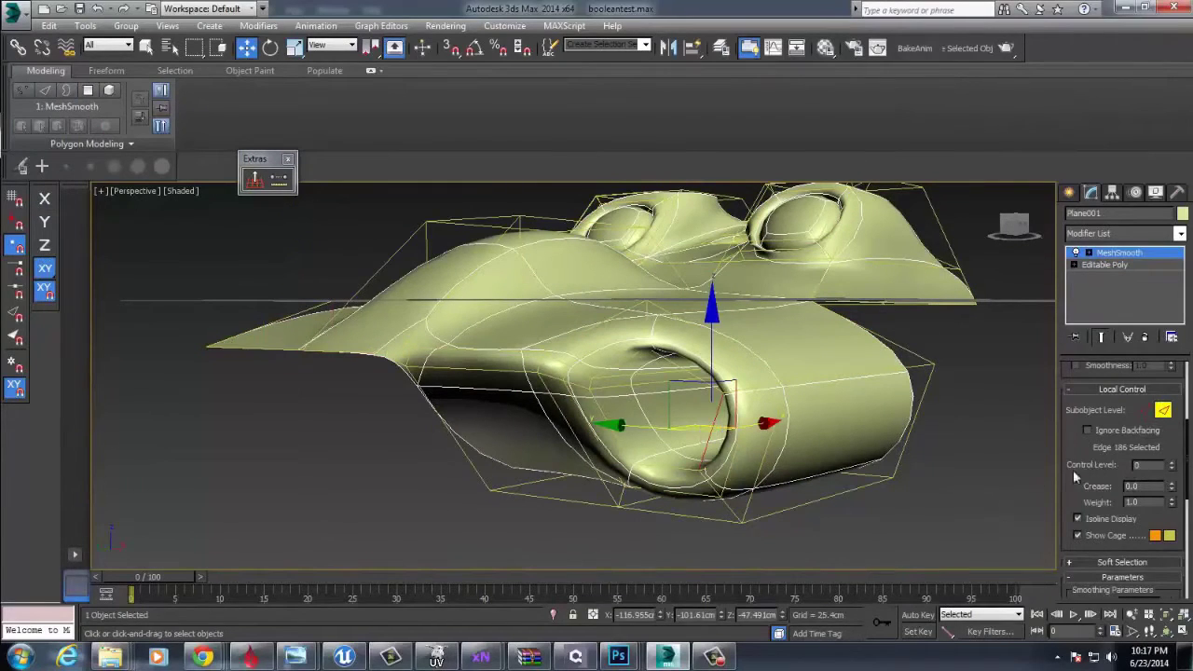
pyautogui.keyDown('ctrl'); pyautogui.click(668, 362); pyautogui.keyUp('ctrl')
pyautogui.keyDown('ctrl'); pyautogui.click(616, 366); pyautogui.keyUp('ctrl')
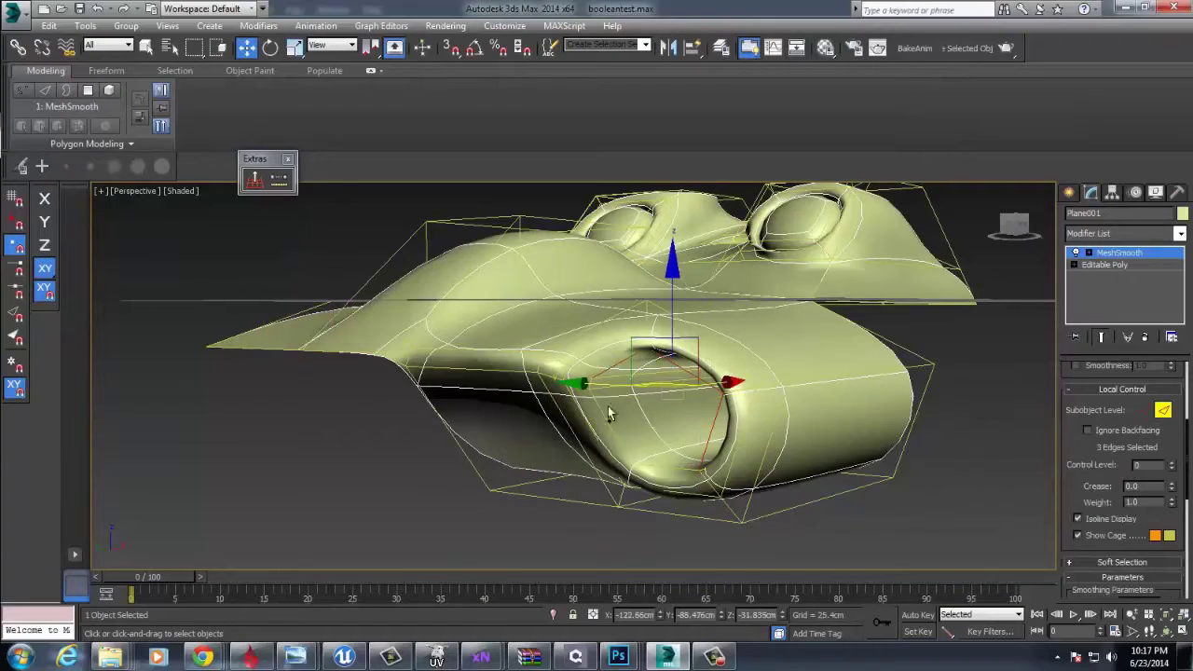
pyautogui.keyDown('ctrl'); pyautogui.click(590, 386); pyautogui.keyUp('ctrl')
pyautogui.keyDown('ctrl'); pyautogui.click(592, 385); pyautogui.keyUp('ctrl')
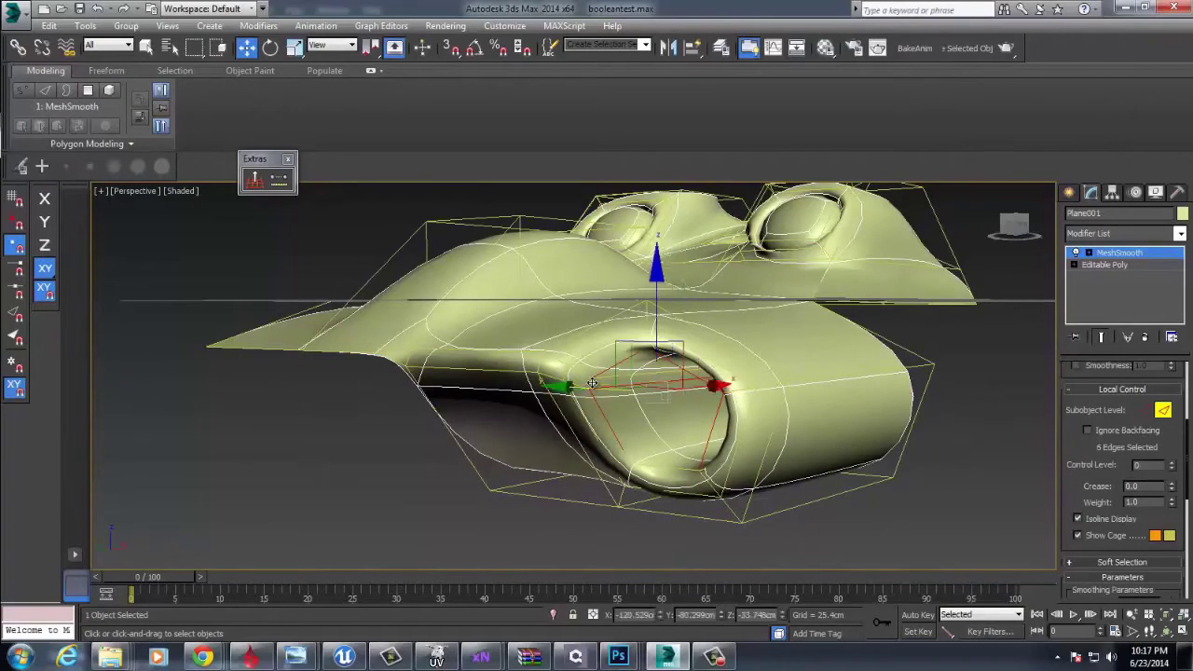
pyautogui.keyDown('ctrl'); pyautogui.click(680, 471); pyautogui.keyUp('ctrl')
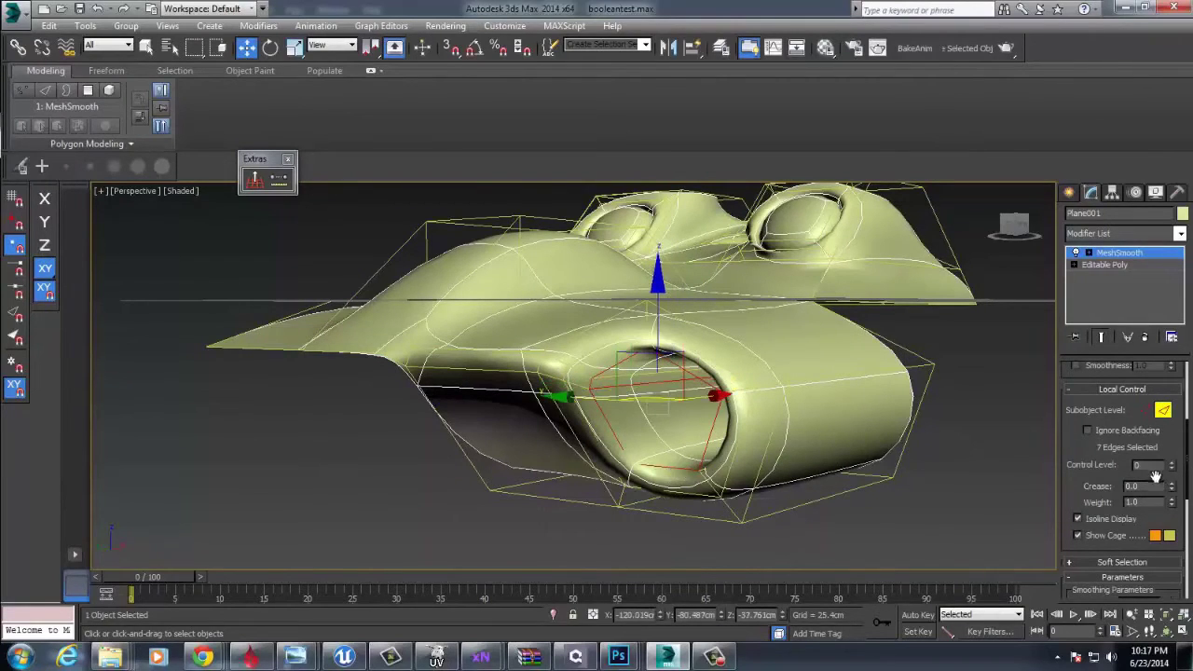
pyautogui.moveTo(1172, 479); pyautogui.dragTo(1181, 428)
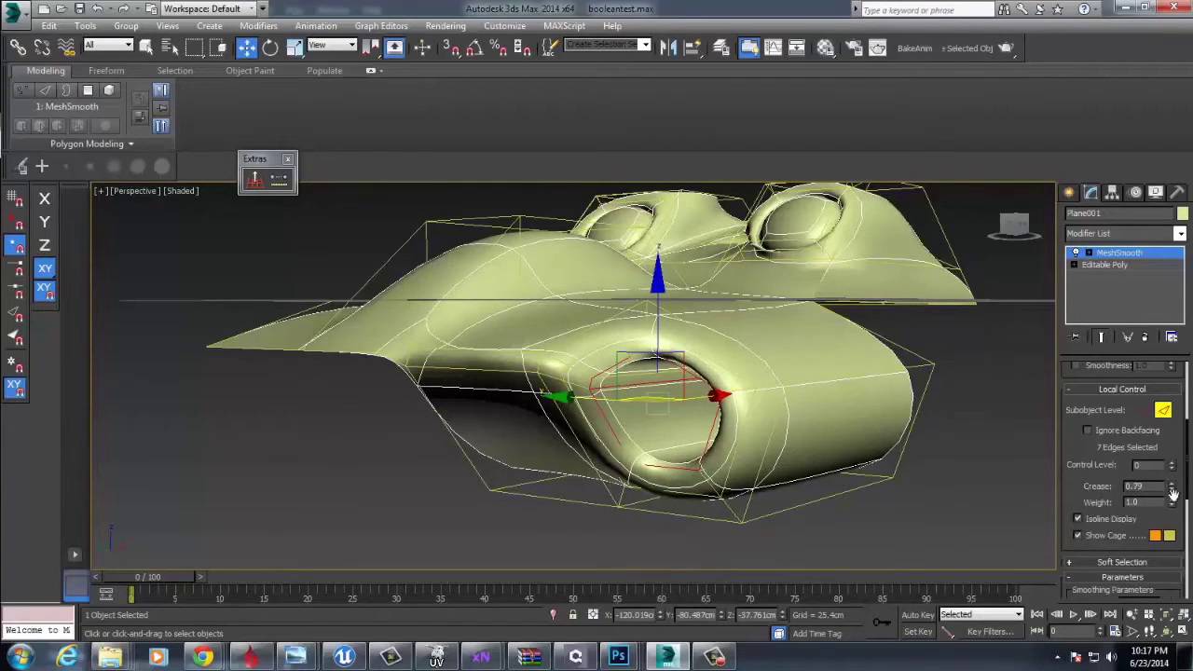
# Set the MeshSmooth weight of the tube opening's rim edges to 1.47
pyautogui.moveTo(1172, 502); pyautogui.dragTo(1170, 451)
pyautogui.moveTo(1164, 546); pyautogui.dragTo(1165, 9)
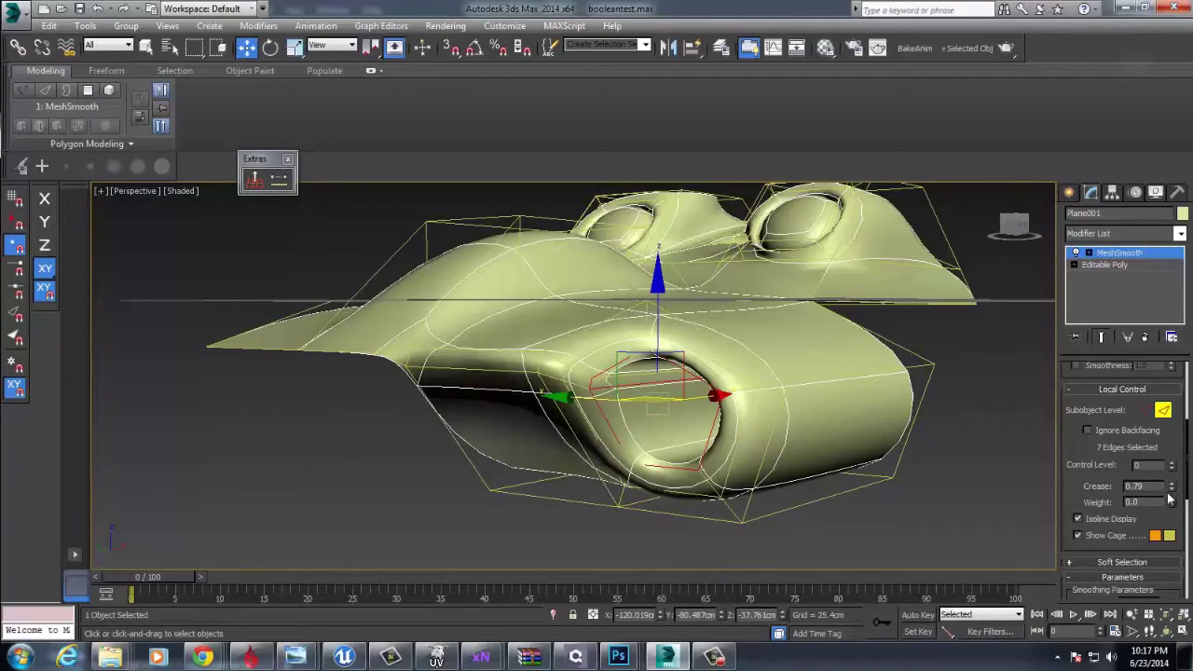
pyautogui.moveTo(1172, 509); pyautogui.dragTo(1172, 503)
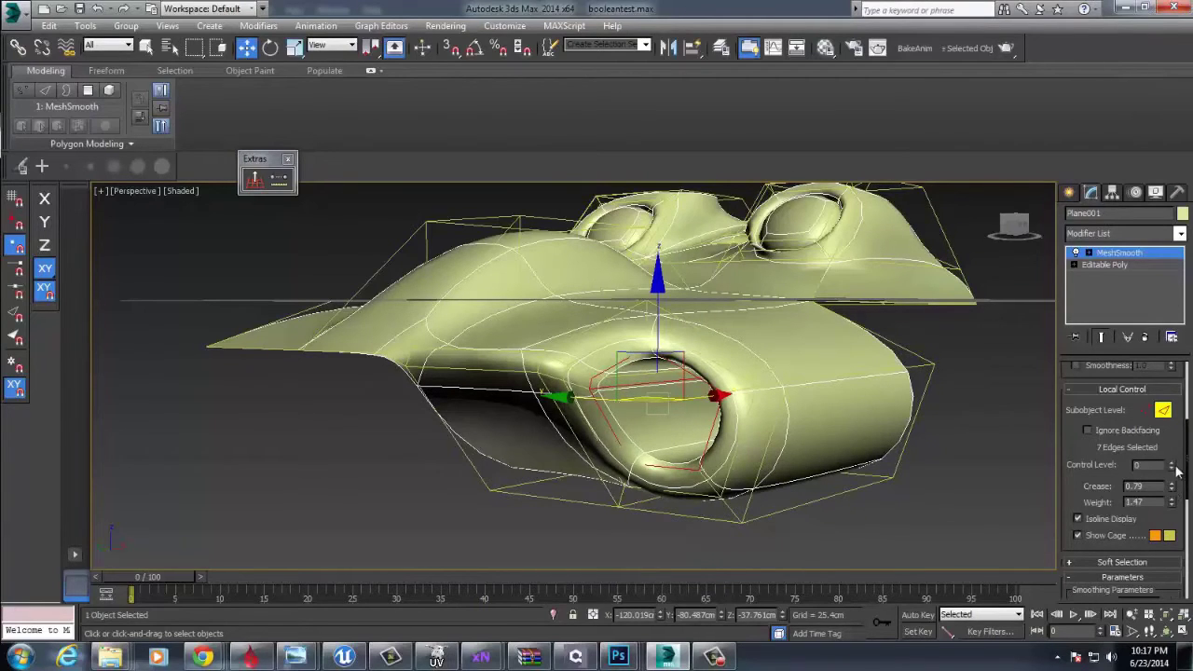
# Try MeshSmooth control level 1, selecting an edge inside the tube's rim and comparing the cage with level 0
pyautogui.click(1173, 465)
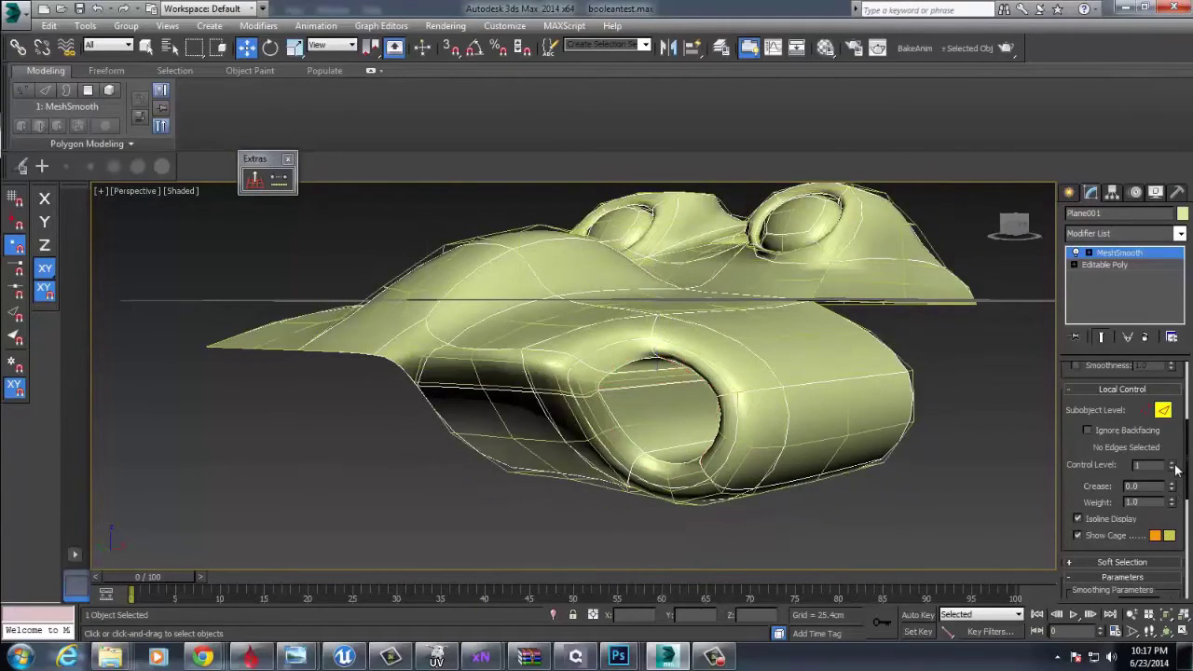
pyautogui.click(724, 421)
pyautogui.keyDown('alt'); pyautogui.moveTo(724, 422); pyautogui.dragTo(690, 452, button='middle'); pyautogui.keyUp('alt')
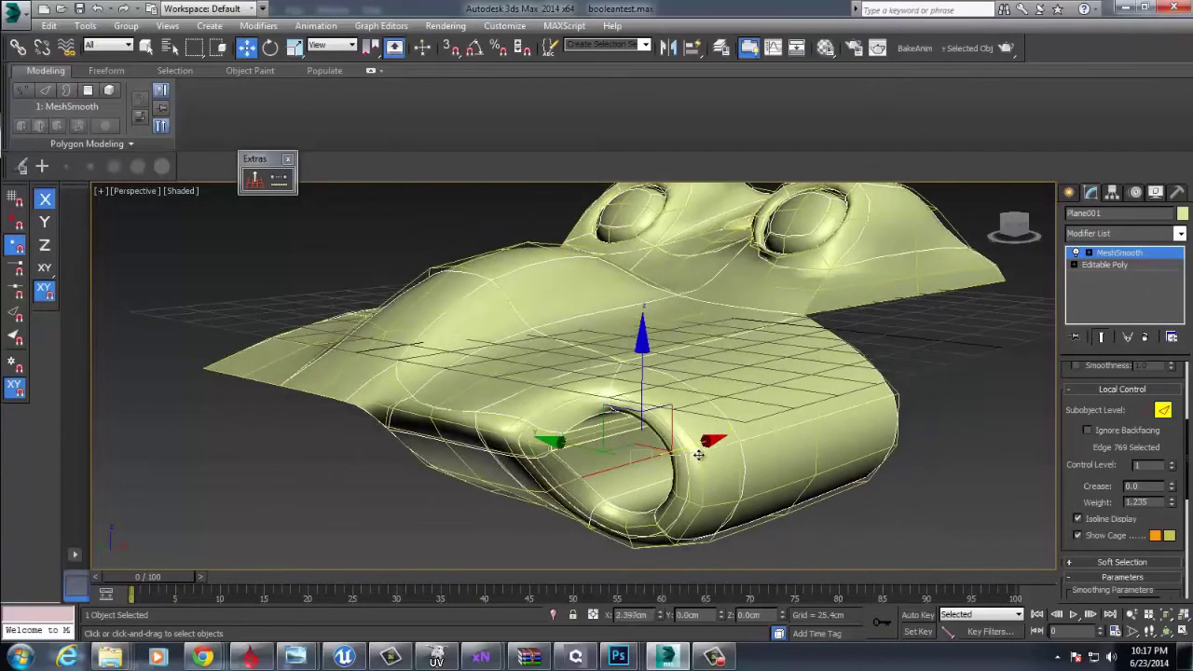
pyautogui.click(1173, 469)
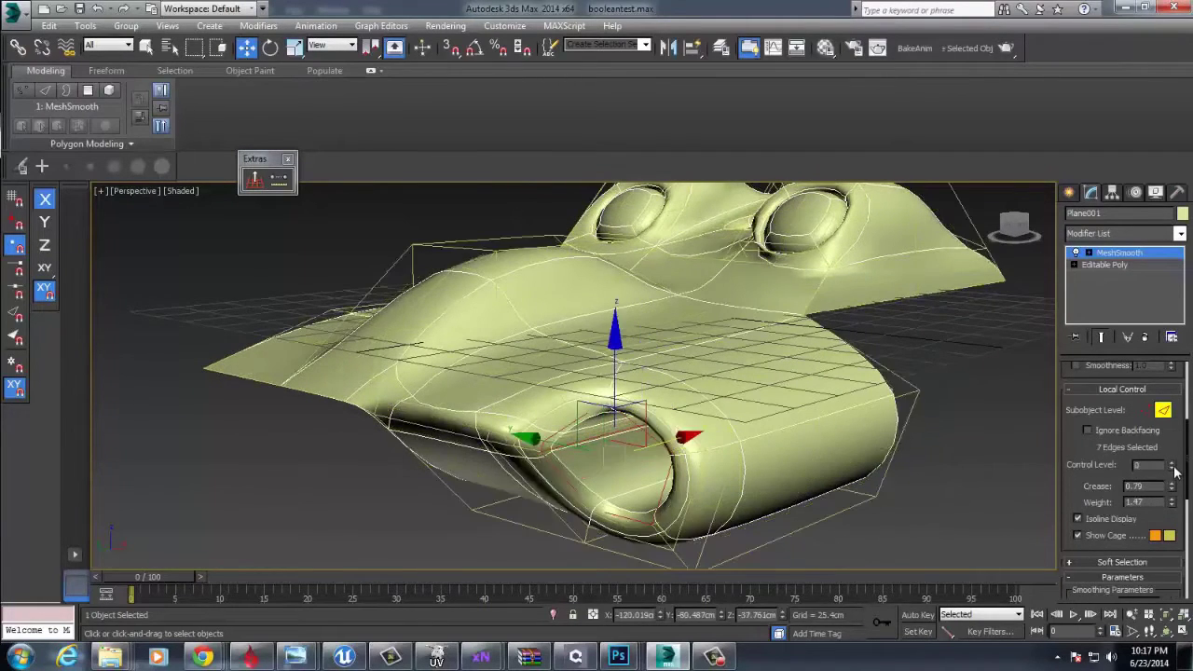
pyautogui.click(1173, 466)
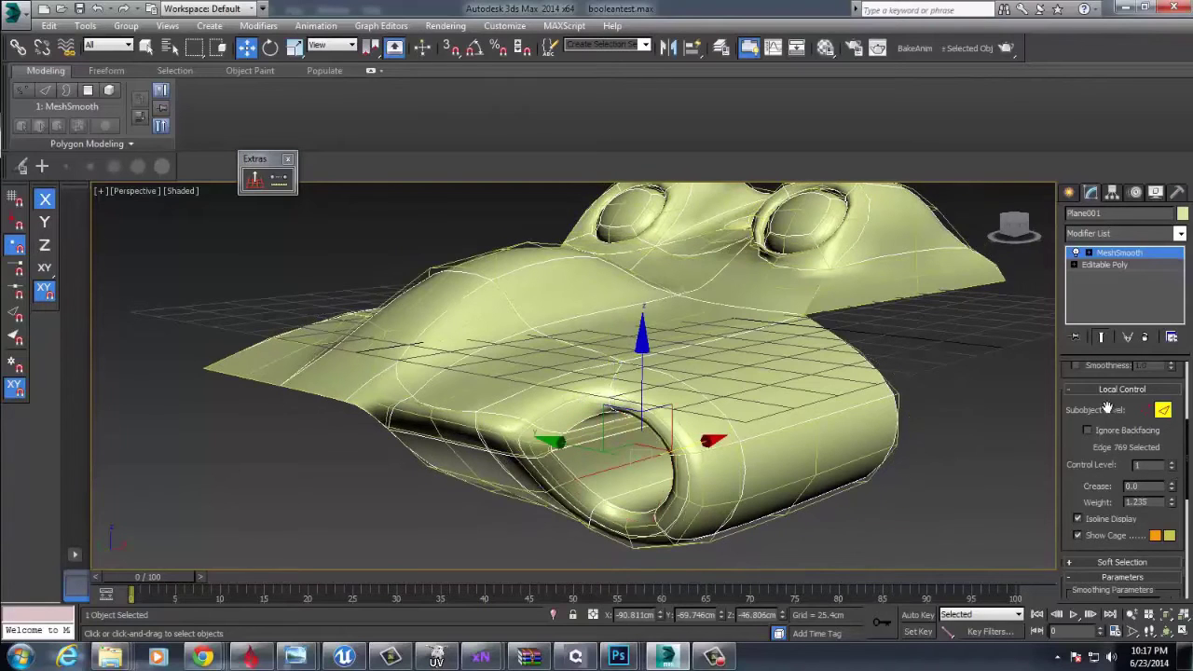
# Try 1 and 3 MeshSmooth iterations with different control levels, and return to 2 iterations and control level 0
pyautogui.scroll(4, 1107, 408)
pyautogui.click(1172, 481)
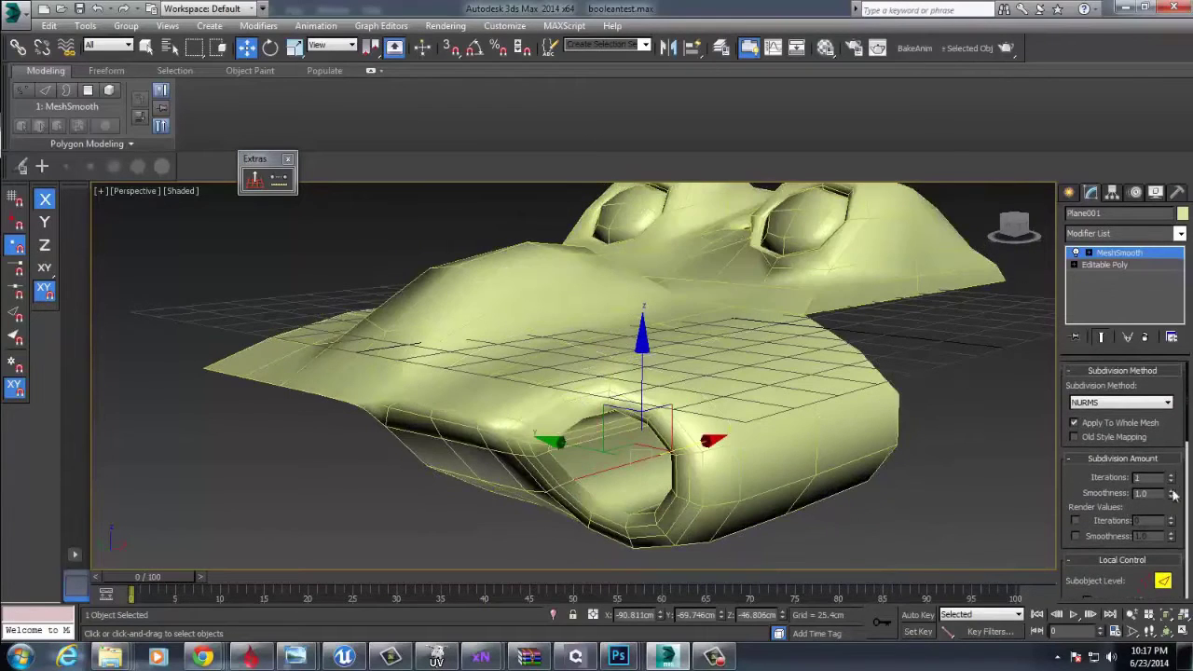
pyautogui.doubleClick(1173, 477)
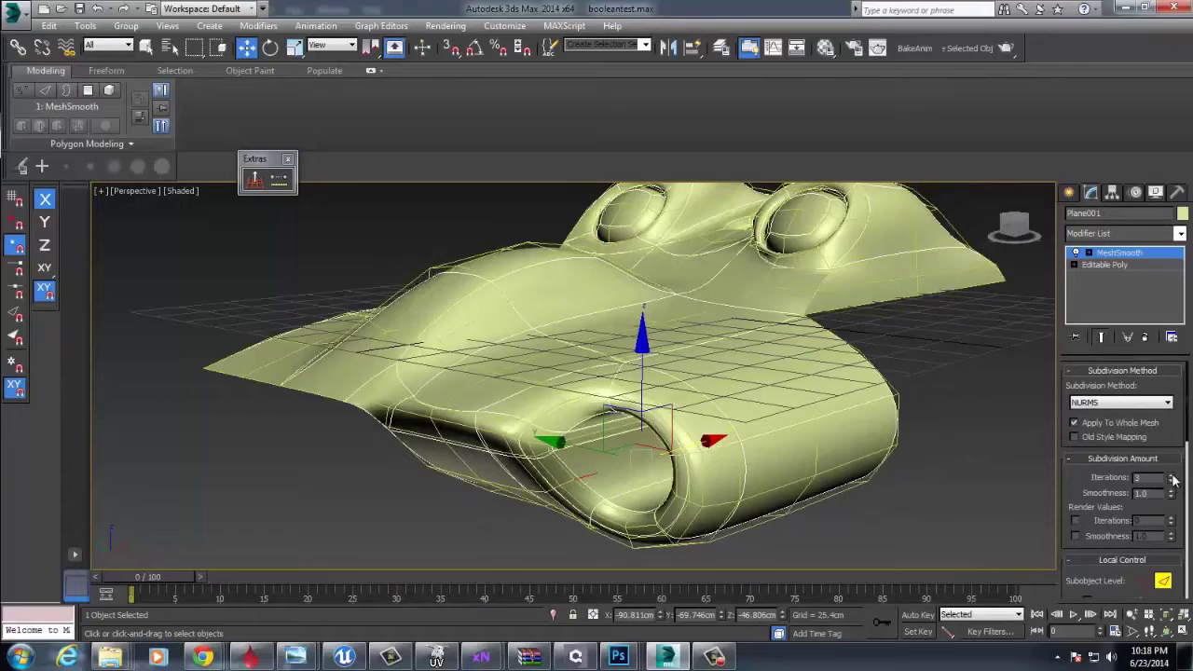
pyautogui.scroll(-4, 1176, 439)
pyautogui.click(1172, 492)
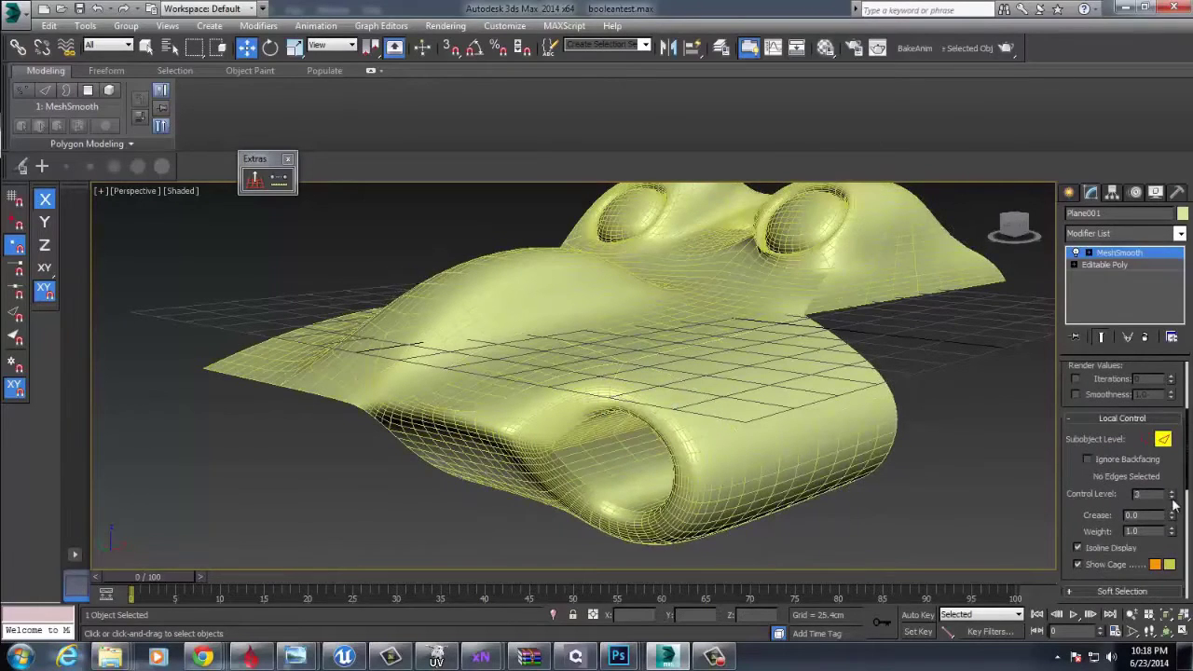
pyautogui.click(1173, 499)
pyautogui.scroll(2, 1167, 462)
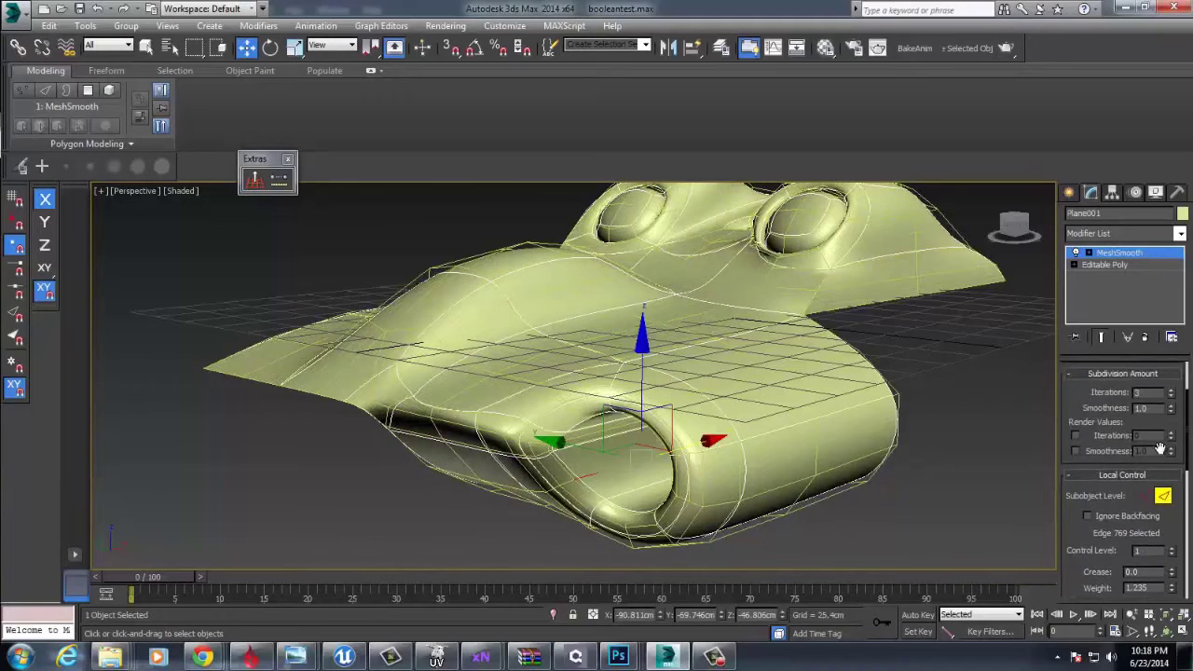
pyautogui.click(1171, 396)
pyautogui.keyDown('alt'); pyautogui.moveTo(655, 449); pyautogui.dragTo(668, 408, button='middle'); pyautogui.keyUp('alt')
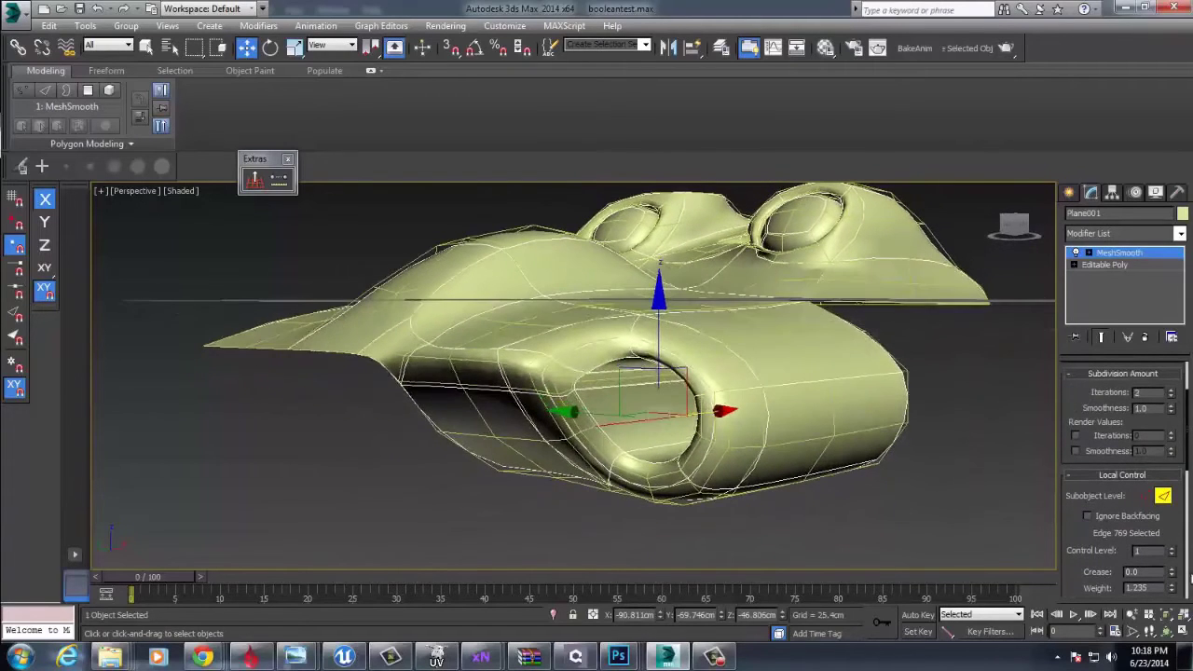
pyautogui.click(1173, 555)
pyautogui.keyDown('alt'); pyautogui.moveTo(668, 442); pyautogui.dragTo(692, 464, button='middle'); pyautogui.keyUp('alt')
pyautogui.scroll(-2, 783, 396)
pyautogui.keyDown('alt'); pyautogui.moveTo(781, 397); pyautogui.dragTo(746, 410, button='middle'); pyautogui.keyUp('alt')
pyautogui.click(742, 413)
pyautogui.click(735, 415)
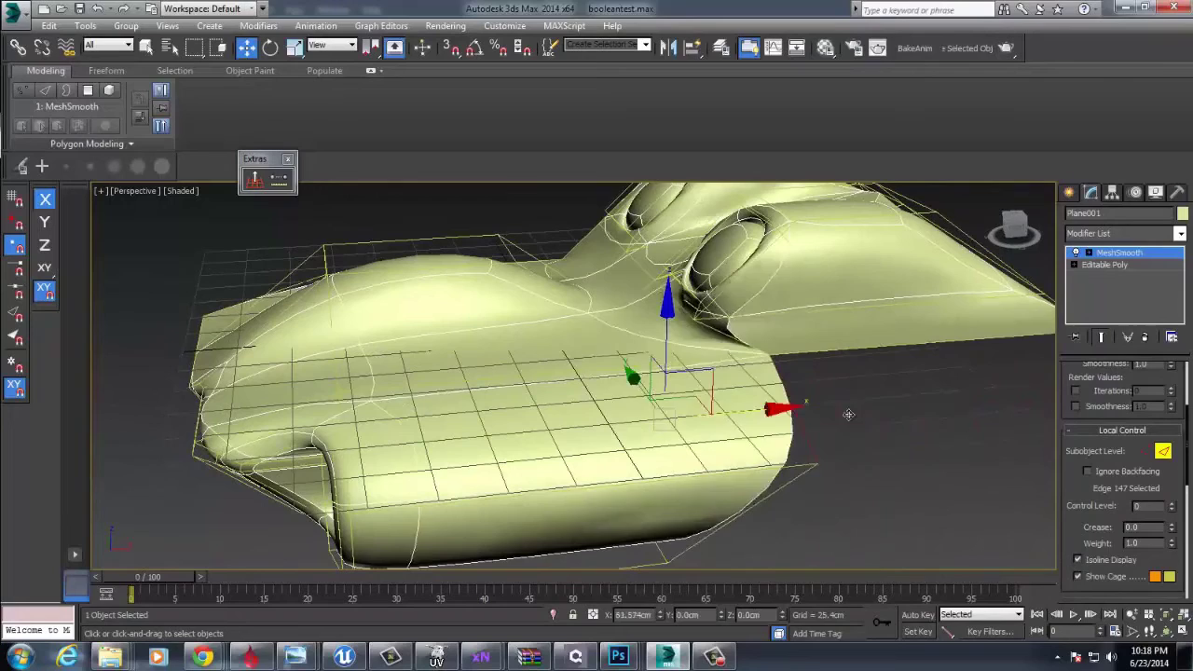
# In Editable Poly, collapse the two vertices at the outer end corner where the hump's wall meets the flat section
pyautogui.click(1105, 265)
pyautogui.press('2')
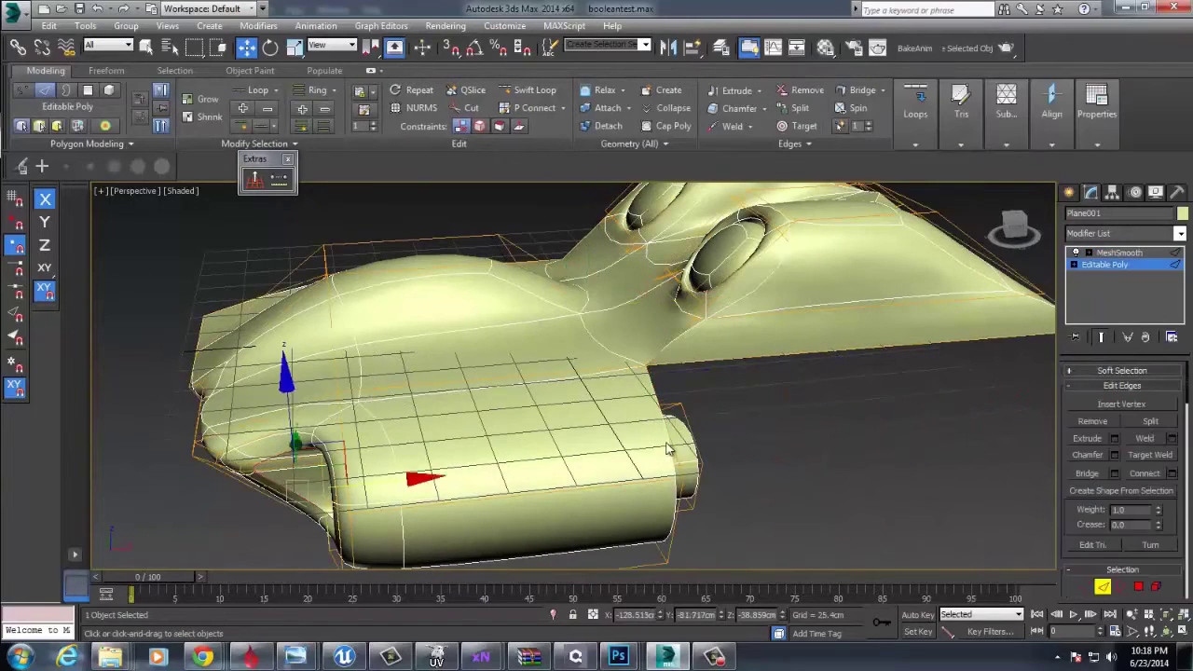
pyautogui.keyDown('alt'); pyautogui.moveTo(667, 451); pyautogui.dragTo(790, 501, button='middle'); pyautogui.keyUp('alt')
pyautogui.keyDown('alt'); pyautogui.moveTo(781, 460); pyautogui.dragTo(826, 320, button='middle'); pyautogui.keyUp('alt')
pyautogui.press('1')
pyautogui.moveTo(809, 278); pyautogui.dragTo(731, 345)
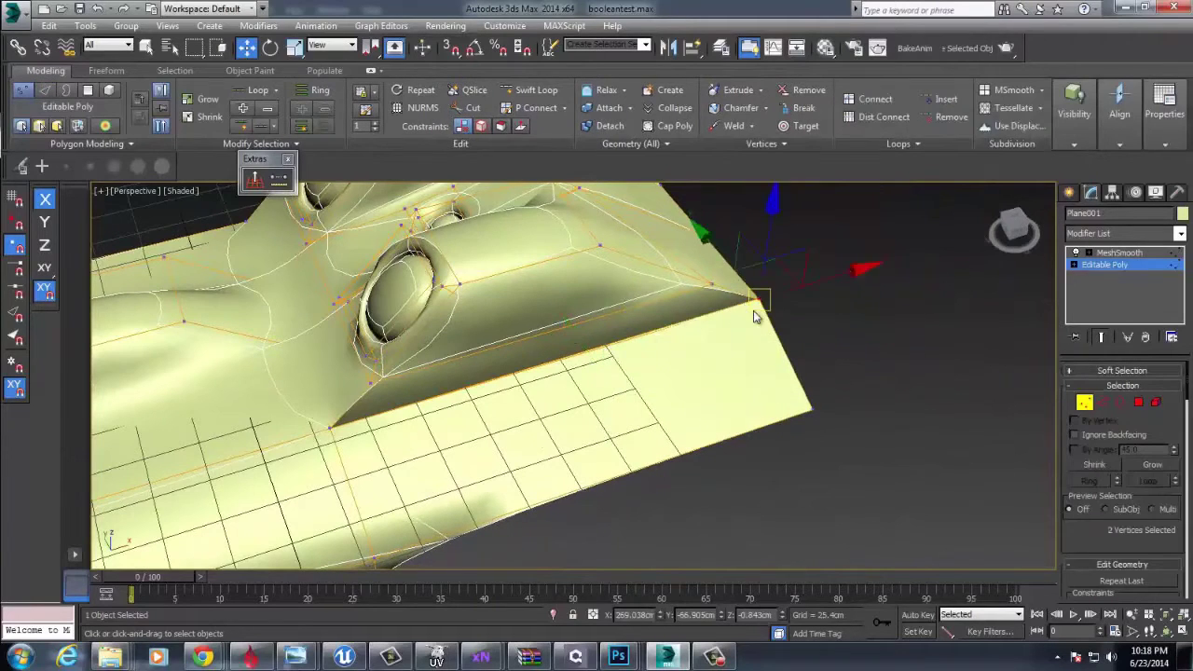
pyautogui.rightClick(750, 307)
pyautogui.click(706, 144)
pyautogui.keyDown('alt'); pyautogui.moveTo(716, 371); pyautogui.dragTo(479, 326, button='middle'); pyautogui.keyUp('alt')
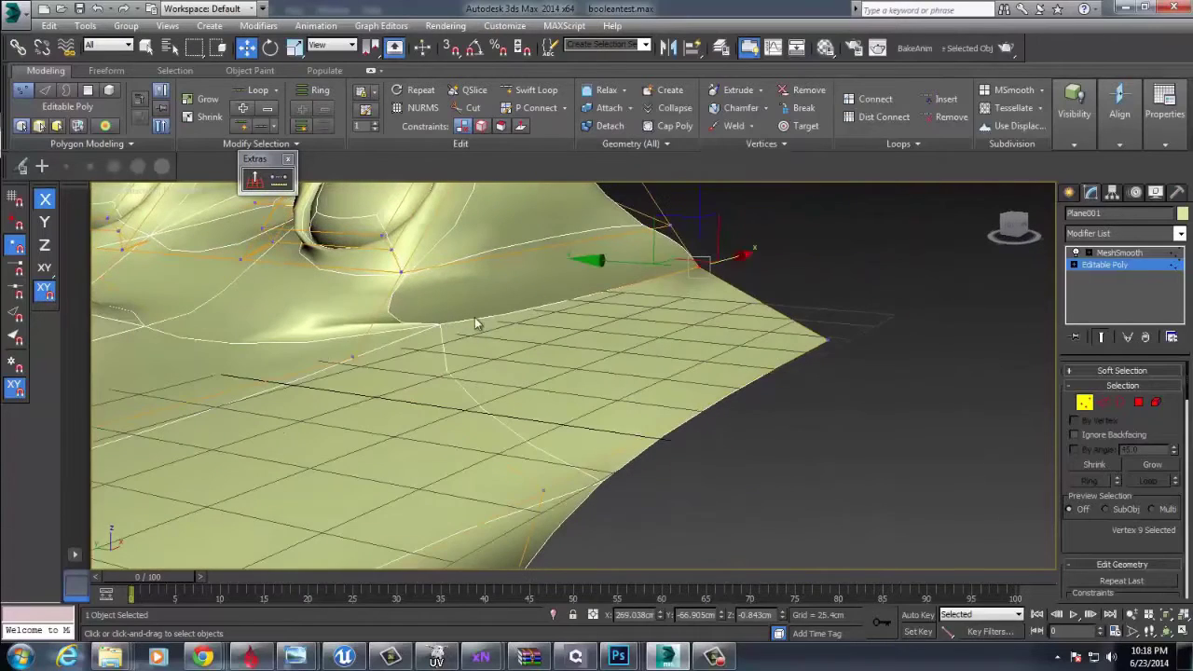
# In MeshSmooth, select the edge between the hump's wall and the flat section and lower its crease
pyautogui.press('2')
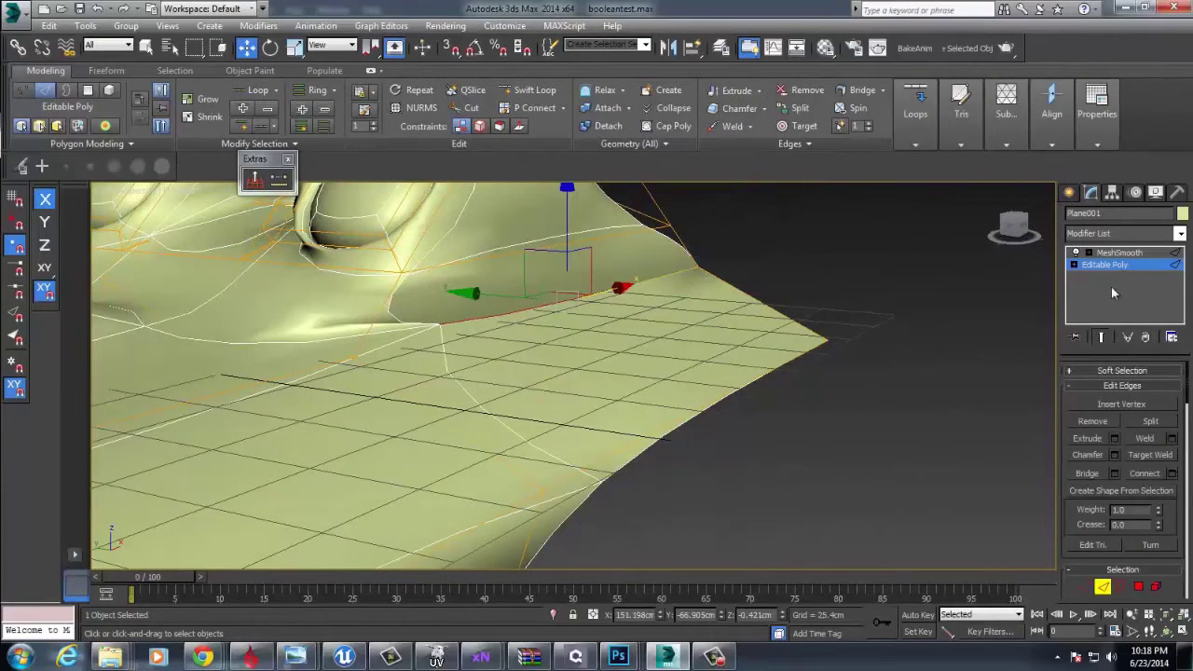
pyautogui.click(1123, 253)
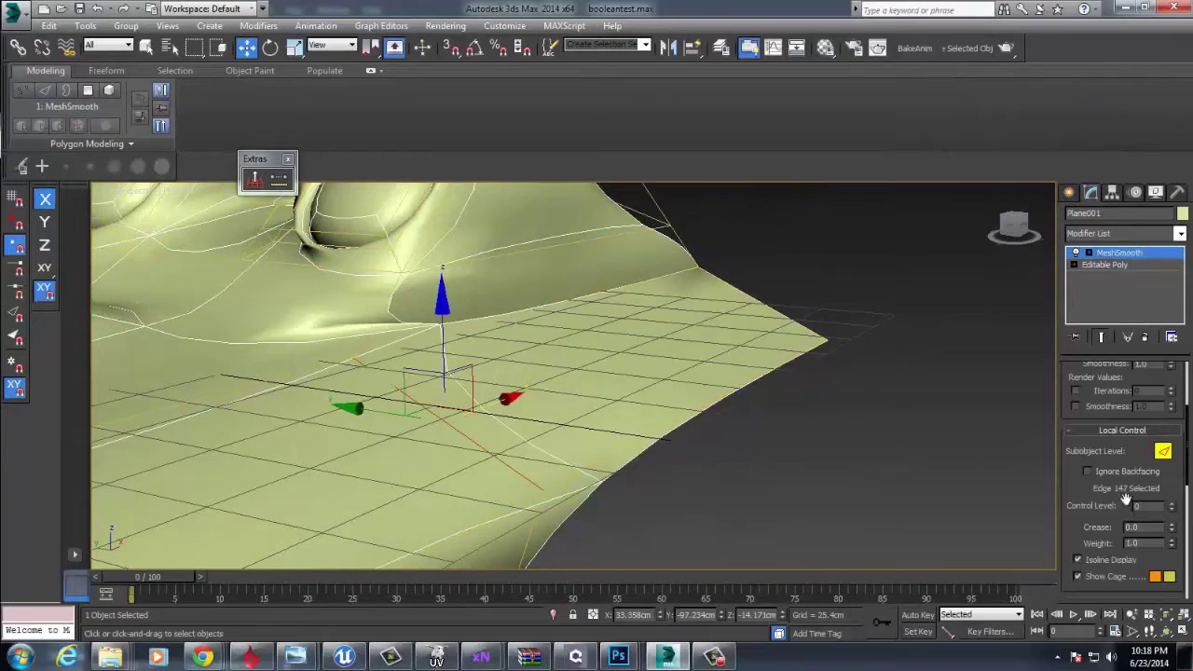
pyautogui.press('2')
pyautogui.hotkey('ctrl', 'b')
pyautogui.click(562, 304)
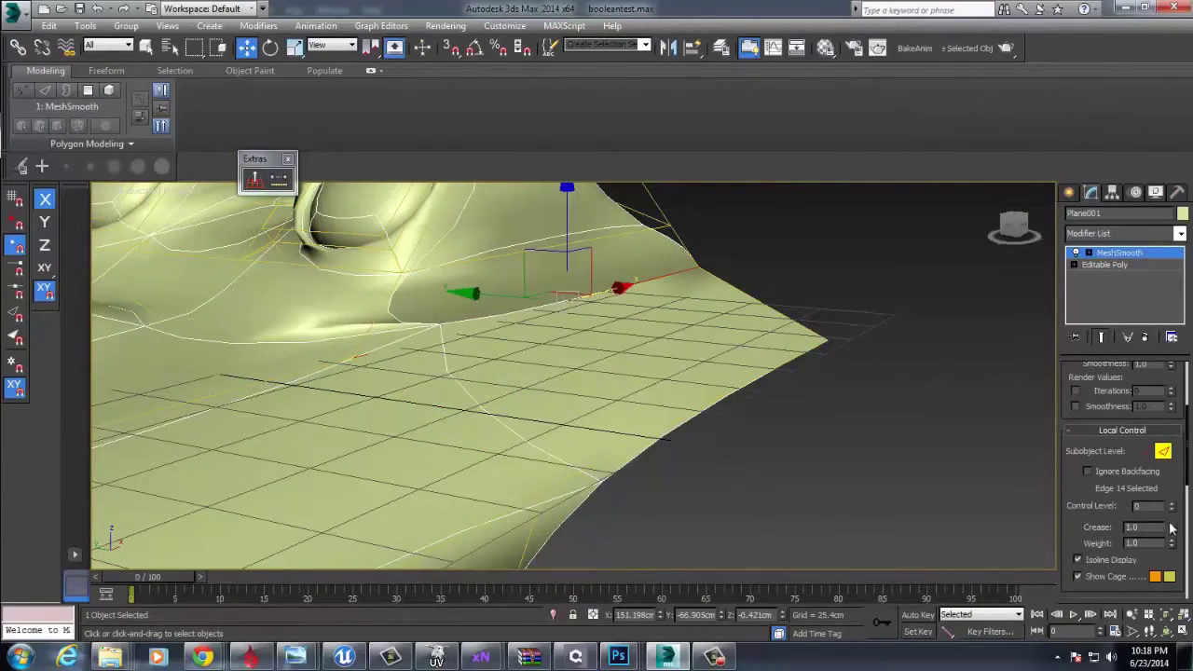
pyautogui.moveTo(1172, 528); pyautogui.dragTo(1168, 637)
pyautogui.keyDown('alt'); pyautogui.moveTo(643, 307); pyautogui.dragTo(813, 214, button='middle'); pyautogui.keyUp('alt')
pyautogui.click(495, 392)
pyautogui.click(806, 224)
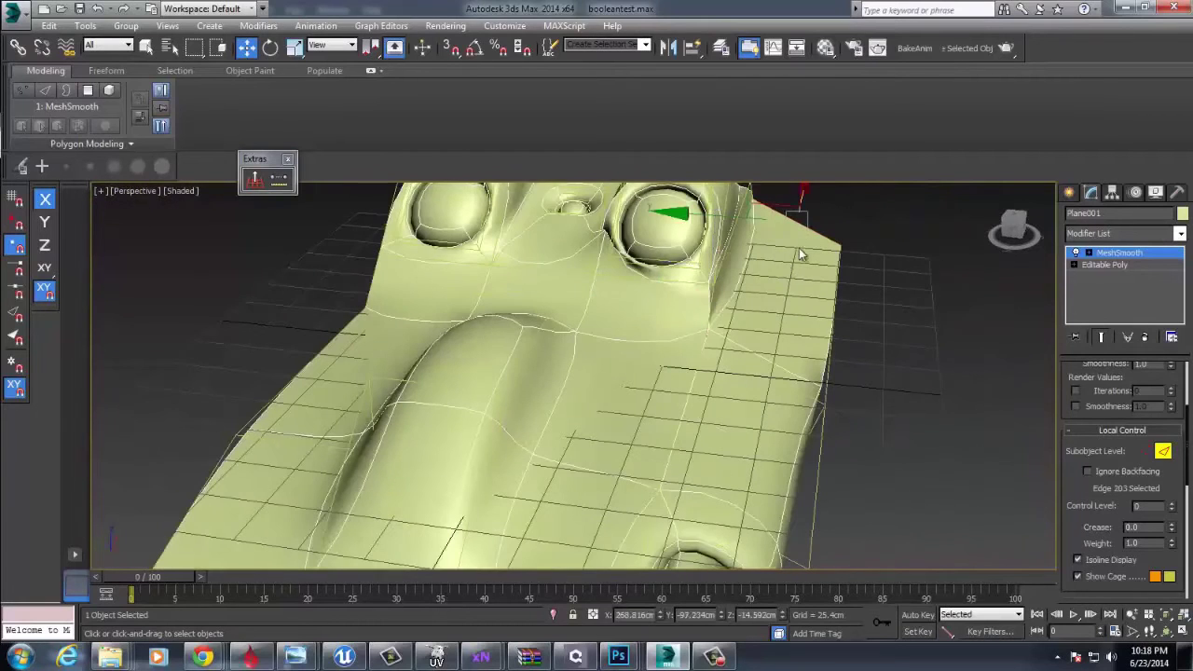
pyautogui.keyDown('ctrl'); pyautogui.click(814, 431); pyautogui.keyUp('ctrl')
pyautogui.keyDown('alt'); pyautogui.moveTo(813, 431); pyautogui.dragTo(746, 317, button='middle'); pyautogui.keyUp('alt')
pyautogui.keyDown('ctrl'); pyautogui.click(757, 513); pyautogui.keyUp('ctrl')
pyautogui.keyDown('alt'); pyautogui.moveTo(735, 374); pyautogui.dragTo(717, 270, button='middle'); pyautogui.keyUp('alt')
pyautogui.keyDown('ctrl'); pyautogui.click(690, 245); pyautogui.keyUp('ctrl')
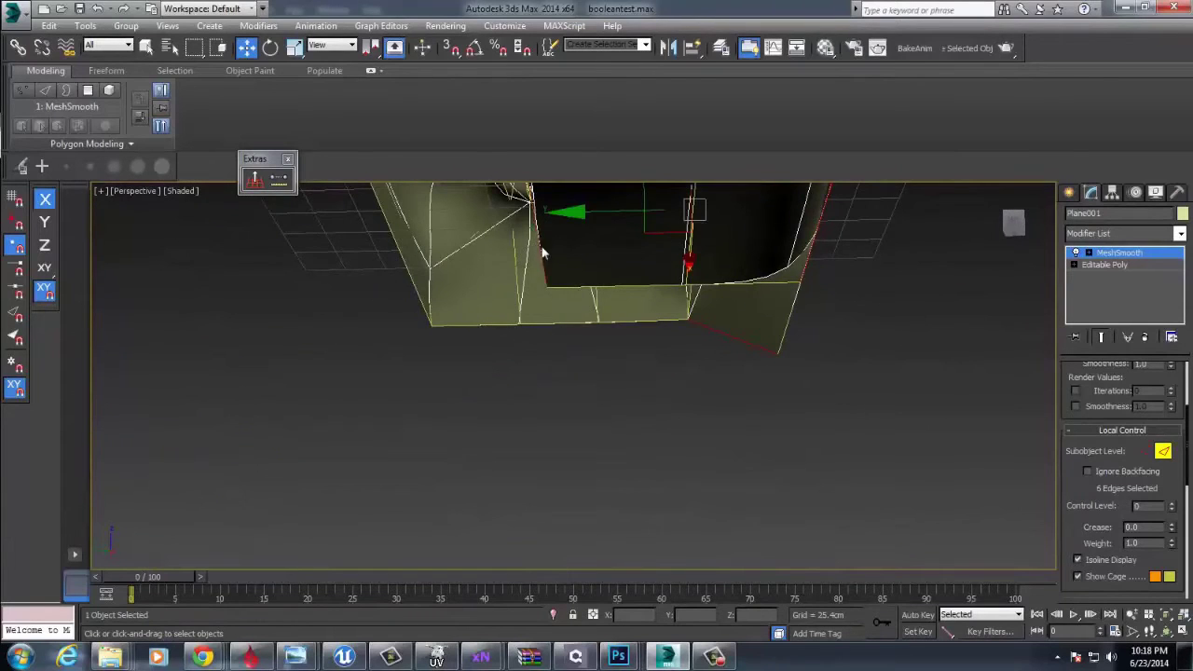
pyautogui.keyDown('alt'); pyautogui.moveTo(544, 253); pyautogui.dragTo(780, 326, button='middle'); pyautogui.keyUp('alt')
pyautogui.rightClick(779, 326)
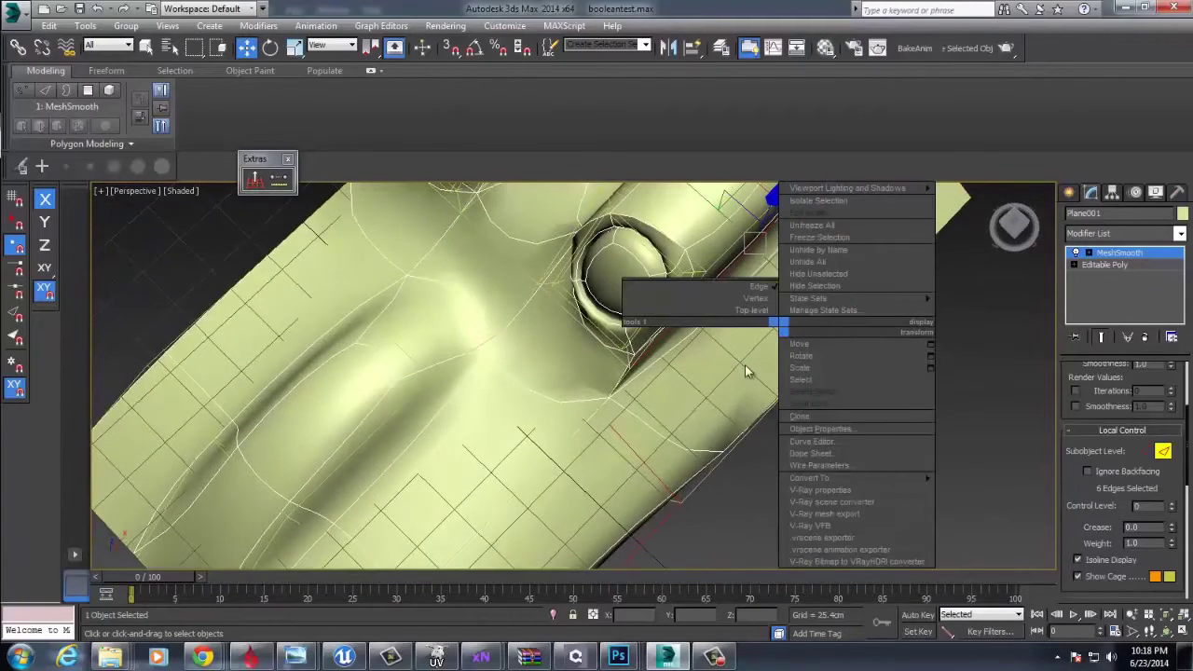
pyautogui.rightClick(662, 396)
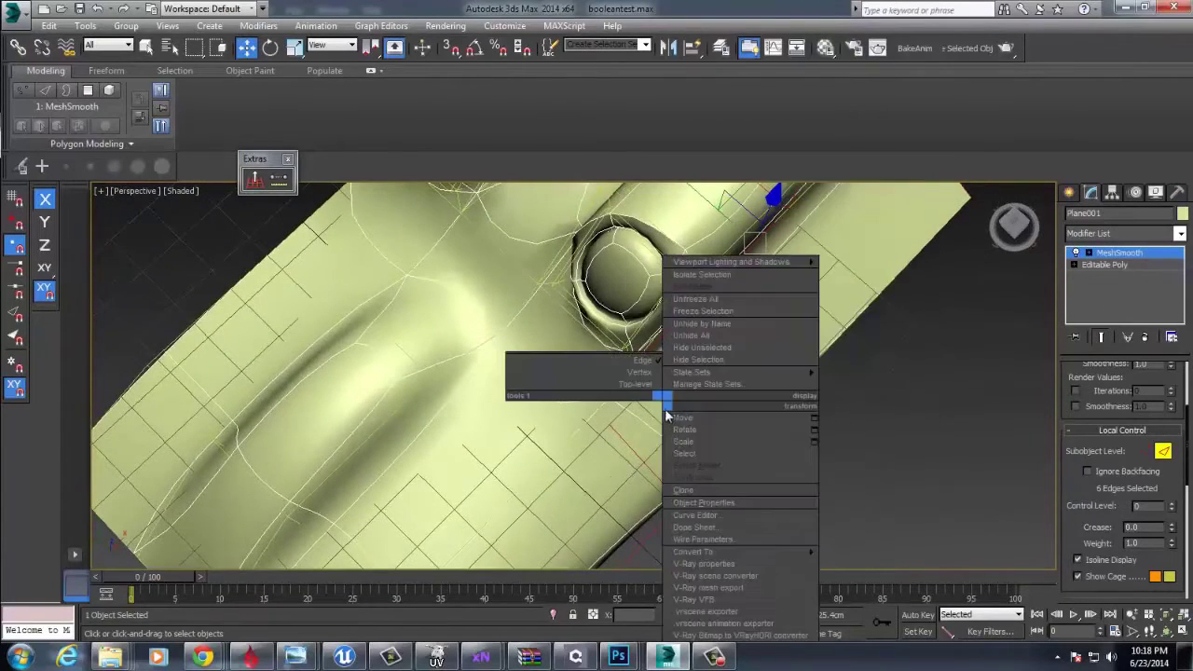
# In Editable Poly, return to the edges selected across the flat side section and prepare to connect them
pyautogui.click(1113, 265)
pyautogui.keyDown('alt'); pyautogui.moveTo(705, 415); pyautogui.dragTo(752, 322, button='middle'); pyautogui.keyUp('alt')
pyautogui.click(729, 373)
pyautogui.keyDown('alt'); pyautogui.moveTo(728, 375); pyautogui.dragTo(681, 368, button='middle'); pyautogui.keyUp('alt')
pyautogui.keyDown('alt'); pyautogui.moveTo(660, 450); pyautogui.dragTo(649, 313, button='middle'); pyautogui.keyUp('alt')
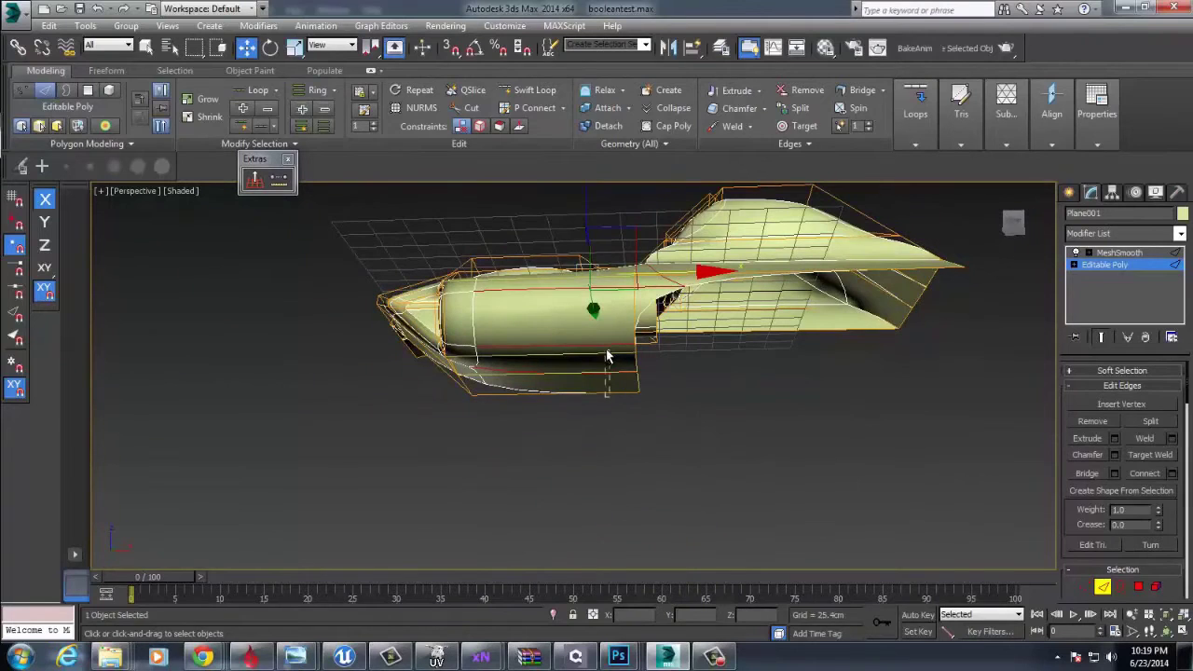
pyautogui.keyDown('alt'); pyautogui.moveTo(607, 347); pyautogui.dragTo(709, 359, button='middle'); pyautogui.keyUp('alt')
pyautogui.rightClick(716, 361)
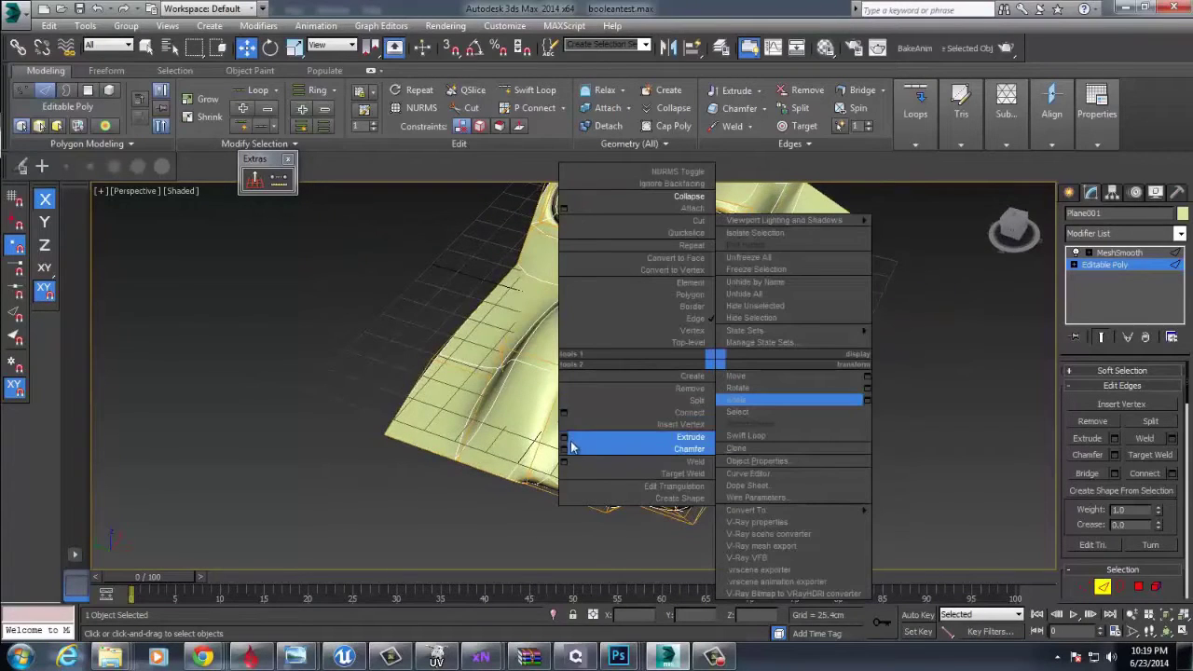
# Connect the edges across the flat side section with 2 segments and a pinch of 21
pyautogui.click(565, 413)
pyautogui.moveTo(695, 400); pyautogui.dragTo(644, 453, button='middle')
pyautogui.scroll(3, 644, 453)
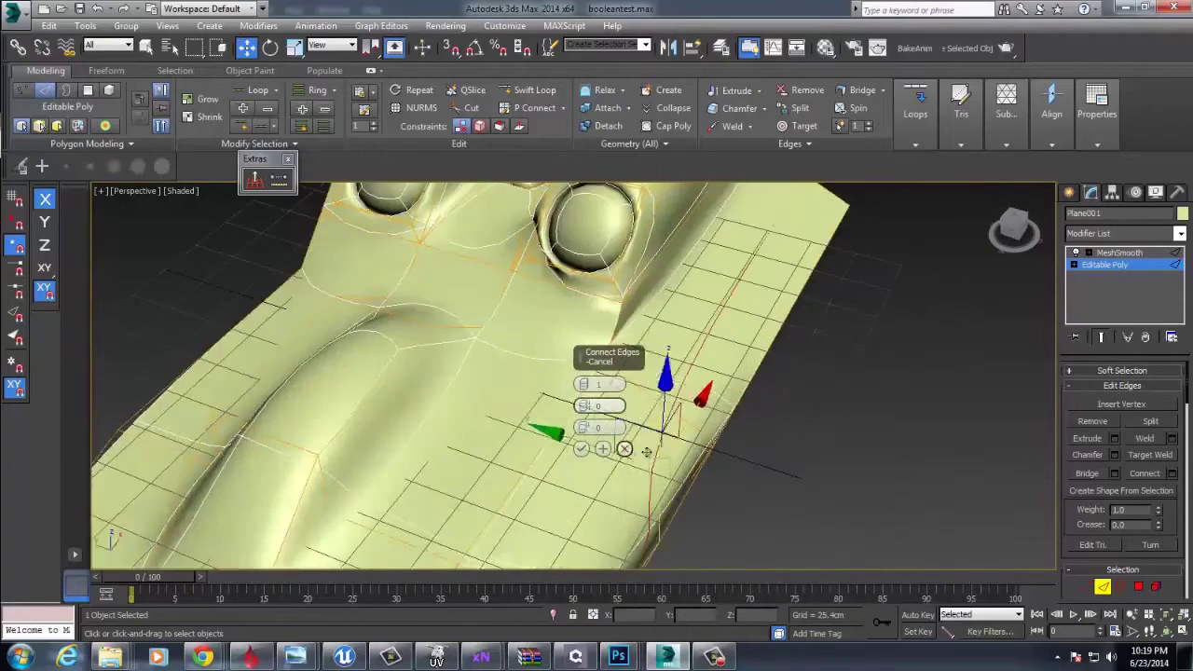
pyautogui.scroll(4, 691, 435)
pyautogui.scroll(-5, 691, 434)
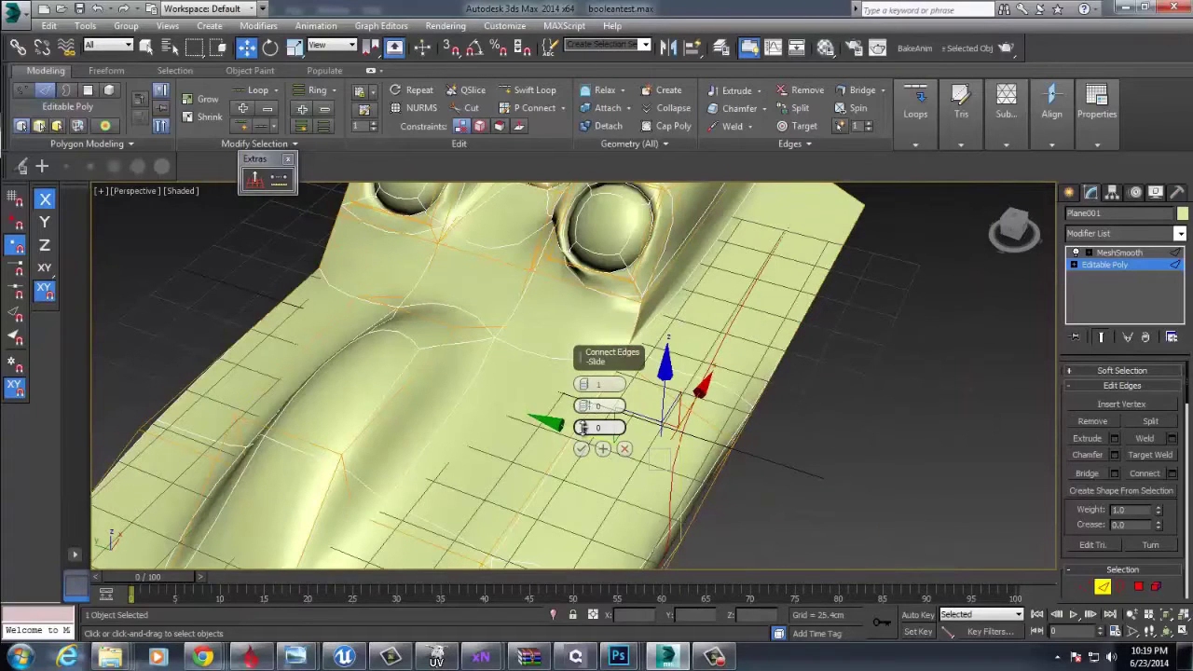
pyautogui.moveTo(583, 427); pyautogui.dragTo(805, 407)
pyautogui.click(587, 383)
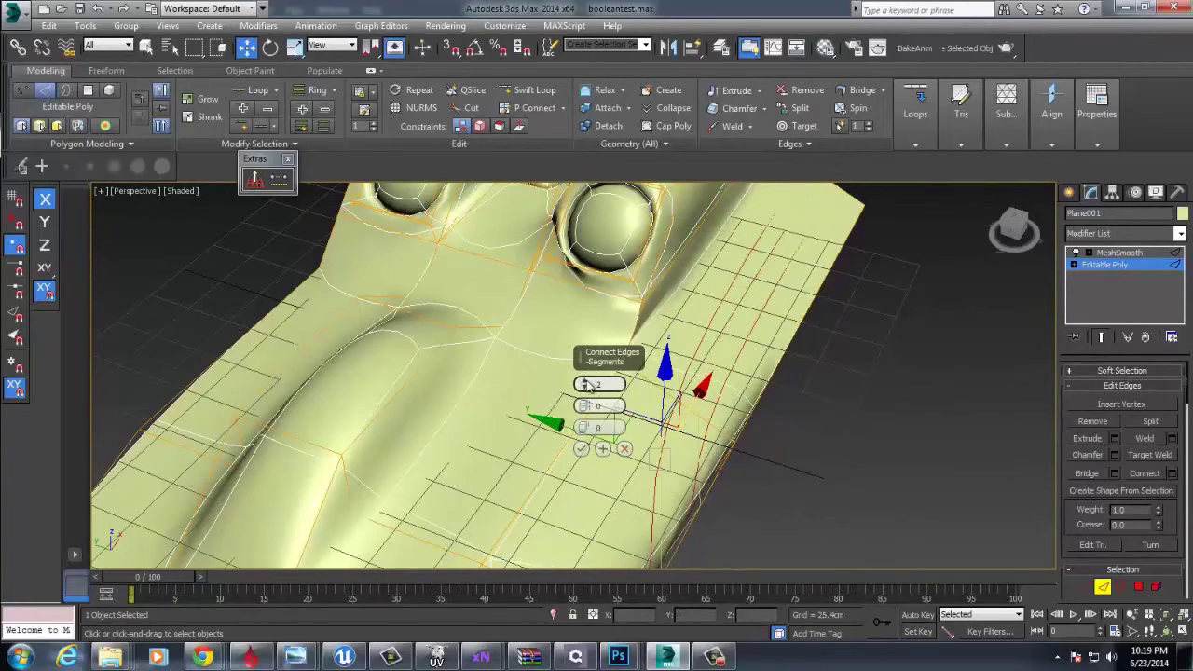
pyautogui.moveTo(586, 427); pyautogui.dragTo(593, 387)
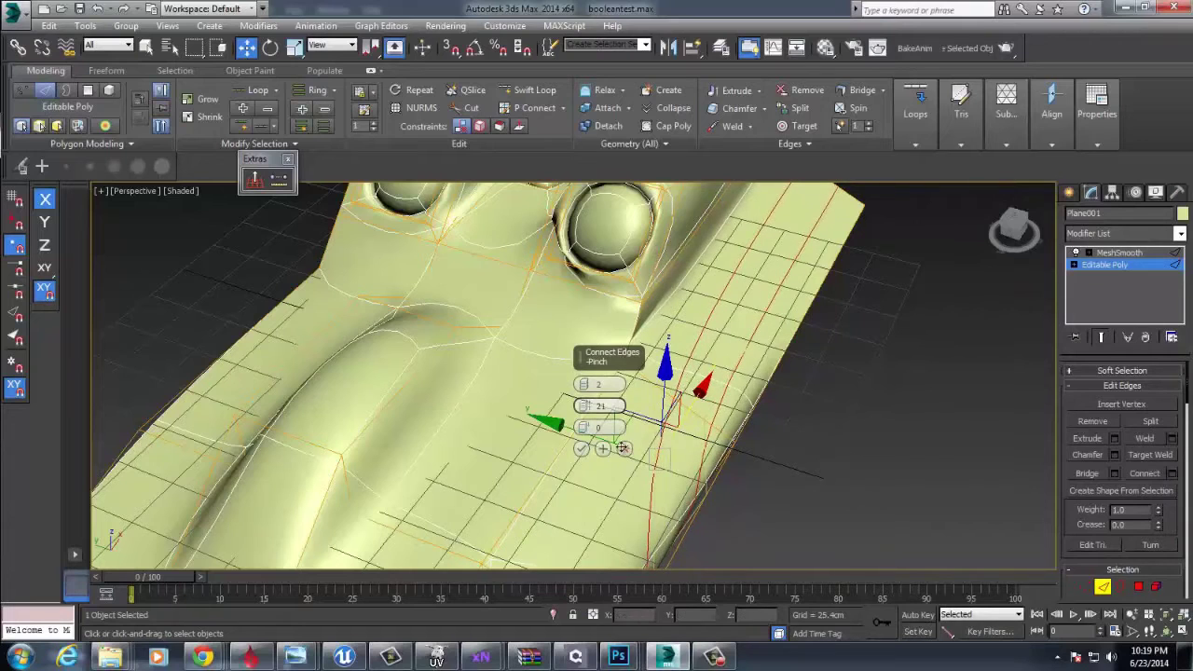
pyautogui.click(581, 449)
# Turn off the MeshSmooth result to examine the unsmoothed side section and its outer wall, and turn it back on
pyautogui.press('4')
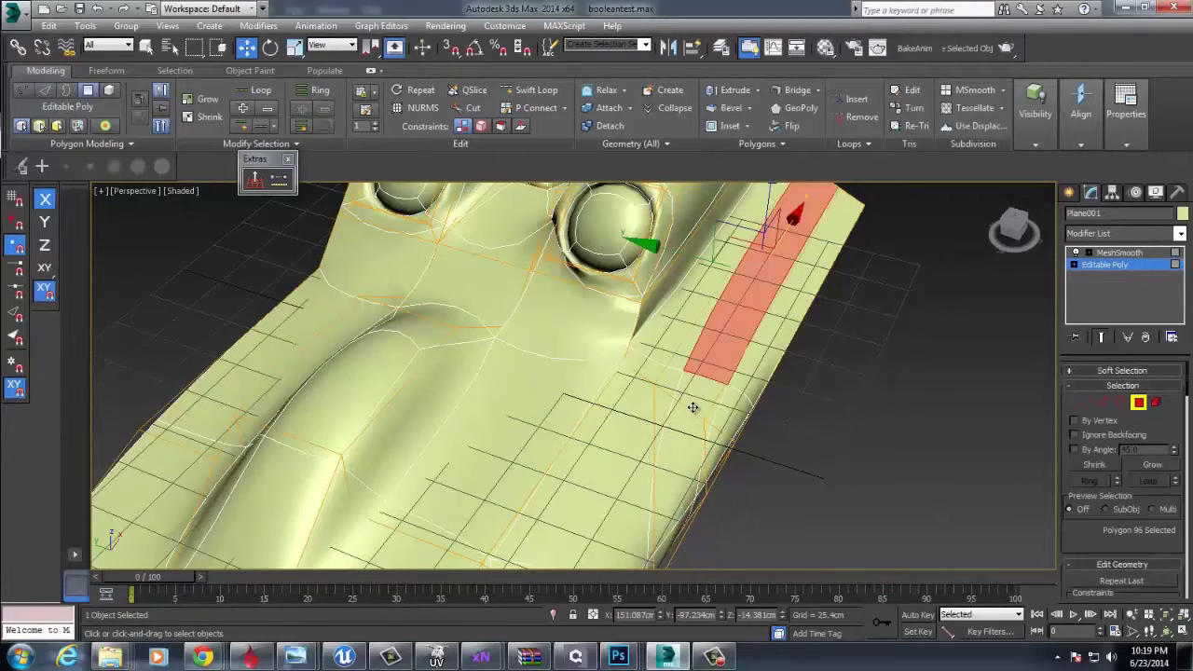
pyautogui.keyDown('alt'); pyautogui.moveTo(679, 463); pyautogui.dragTo(393, 522, button='middle'); pyautogui.keyUp('alt')
pyautogui.press('2')
pyautogui.click(1077, 253)
pyautogui.keyDown('alt'); pyautogui.moveTo(469, 486); pyautogui.dragTo(612, 432, button='middle'); pyautogui.keyUp('alt')
pyautogui.keyDown('alt'); pyautogui.moveTo(582, 474); pyautogui.dragTo(615, 541, button='middle'); pyautogui.keyUp('alt')
pyautogui.click(759, 365)
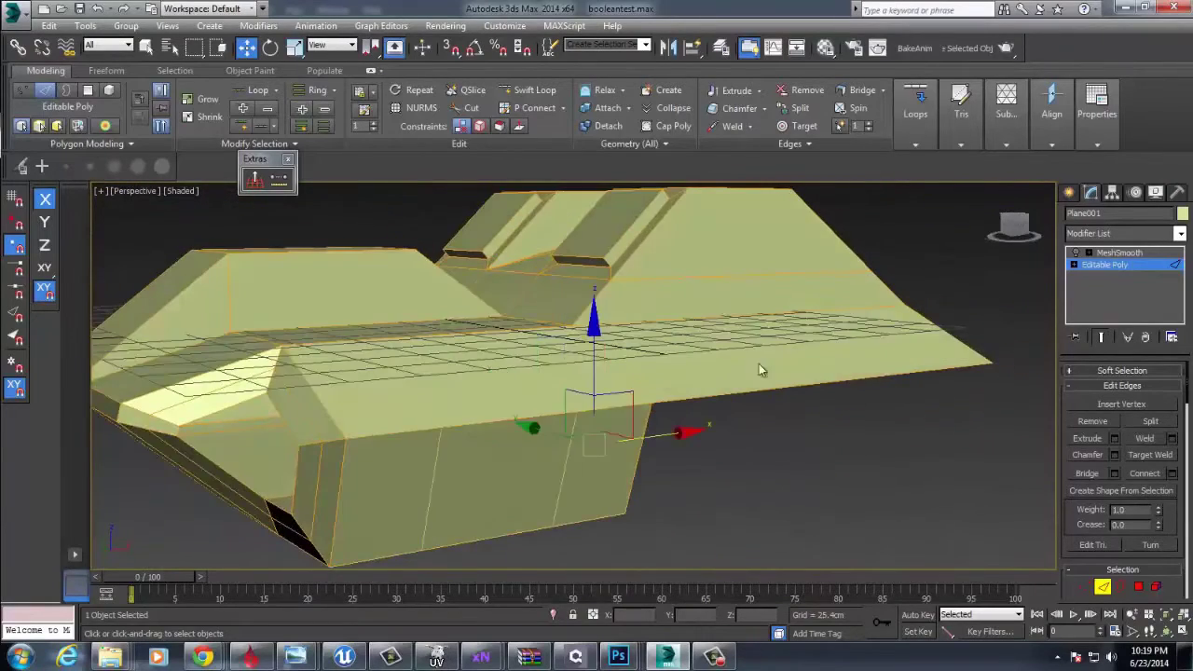
pyautogui.keyDown('alt'); pyautogui.moveTo(759, 365); pyautogui.dragTo(895, 438, button='middle'); pyautogui.keyUp('alt')
pyautogui.click(1076, 253)
# Select the strip of polygons between the two new edge loops along the flat side section
pyautogui.press('4')
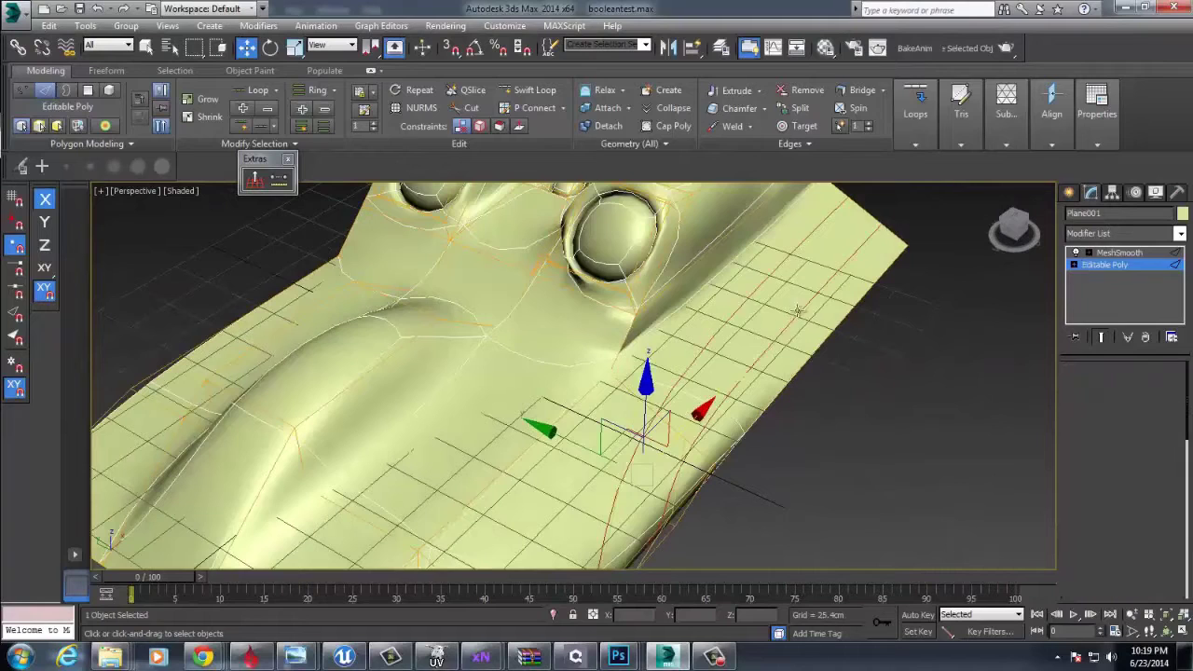
pyautogui.click(782, 315)
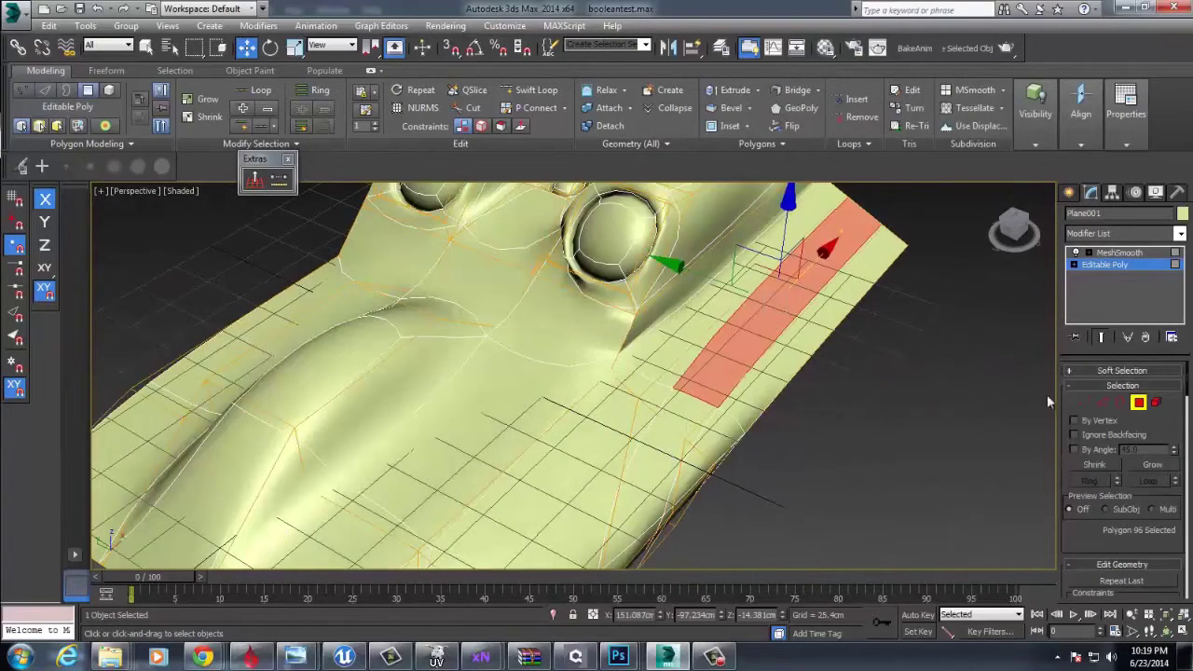
pyautogui.click(667, 459)
pyautogui.rightClick(723, 393)
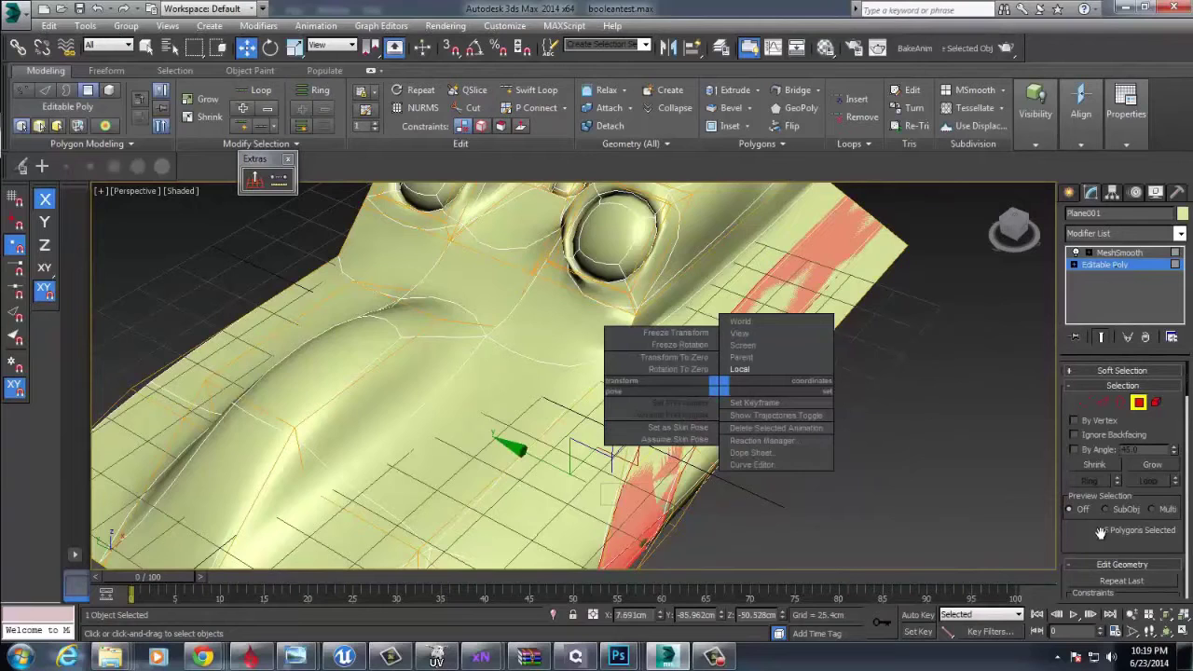
pyautogui.moveTo(1101, 532); pyautogui.dragTo(1111, 404)
pyautogui.scroll(-3, 1110, 547)
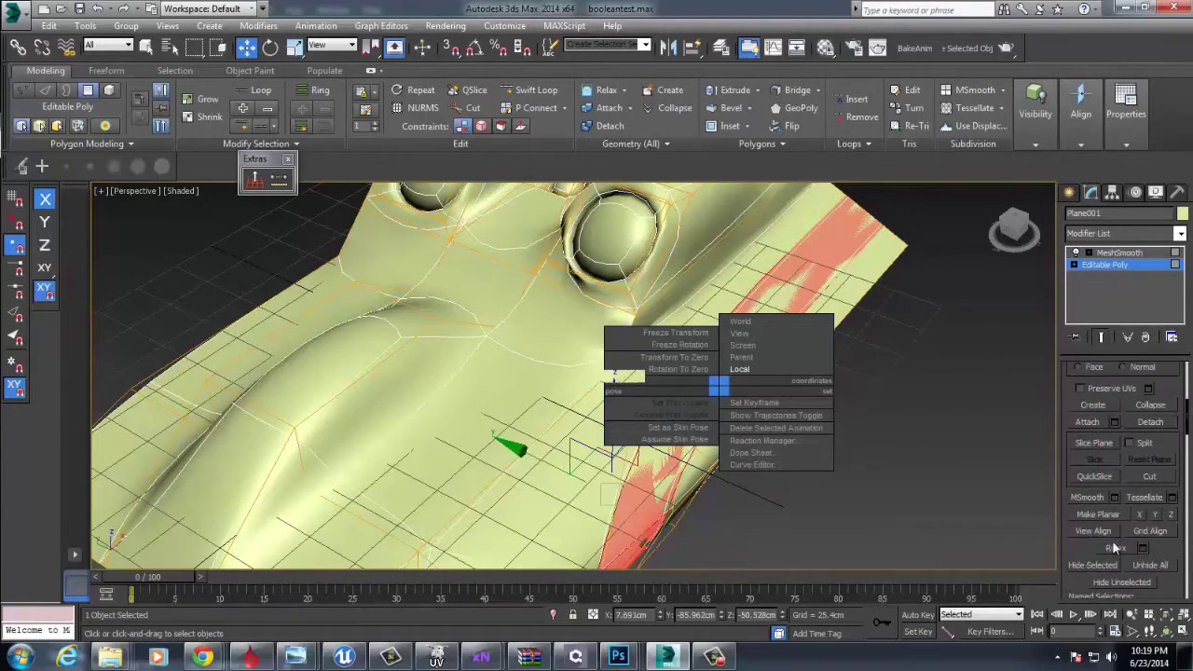
pyautogui.scroll(-10, 1108, 495)
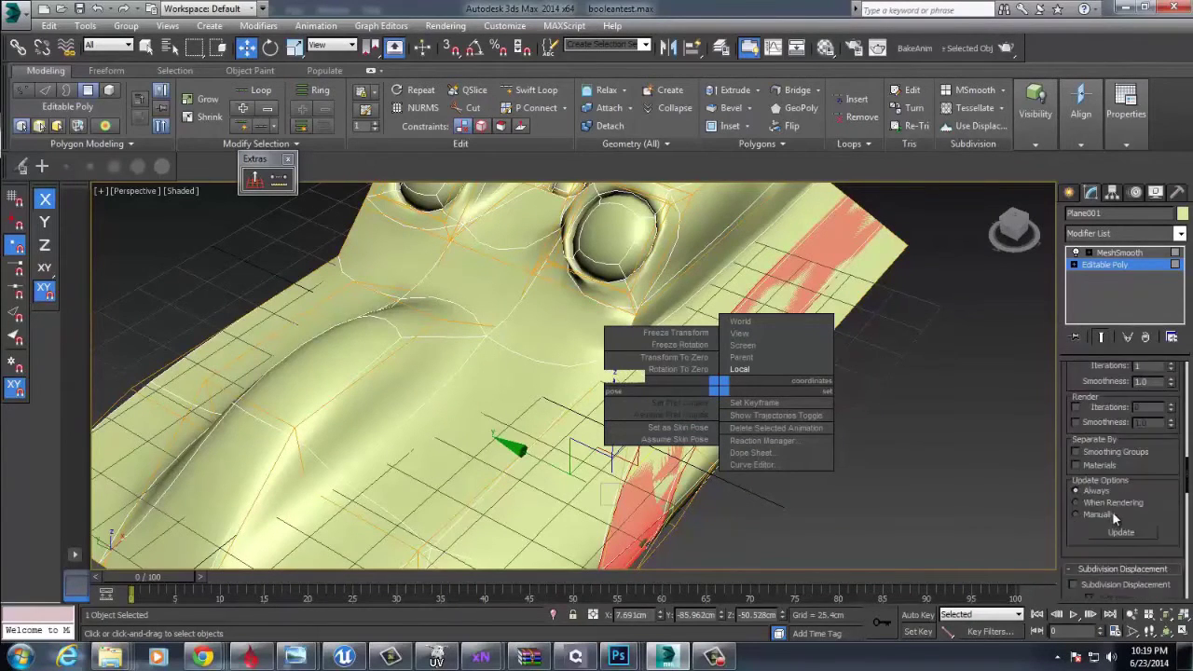
pyautogui.scroll(5, 1097, 539)
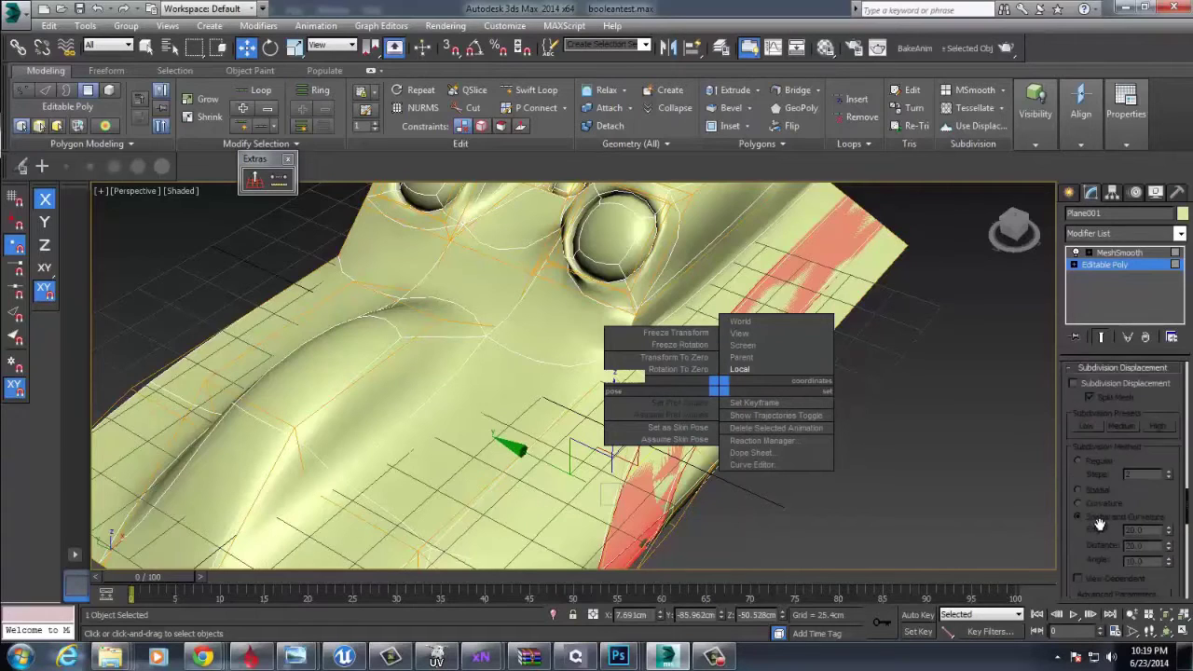
pyautogui.scroll(5, 1100, 527)
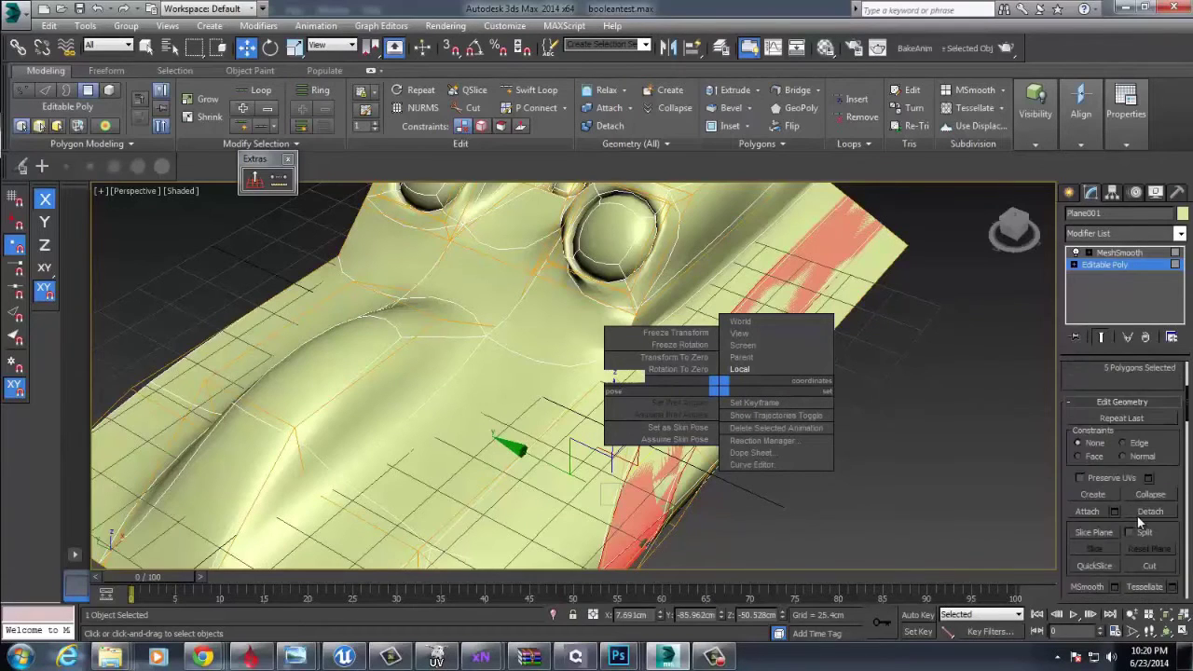
pyautogui.scroll(5, 1118, 523)
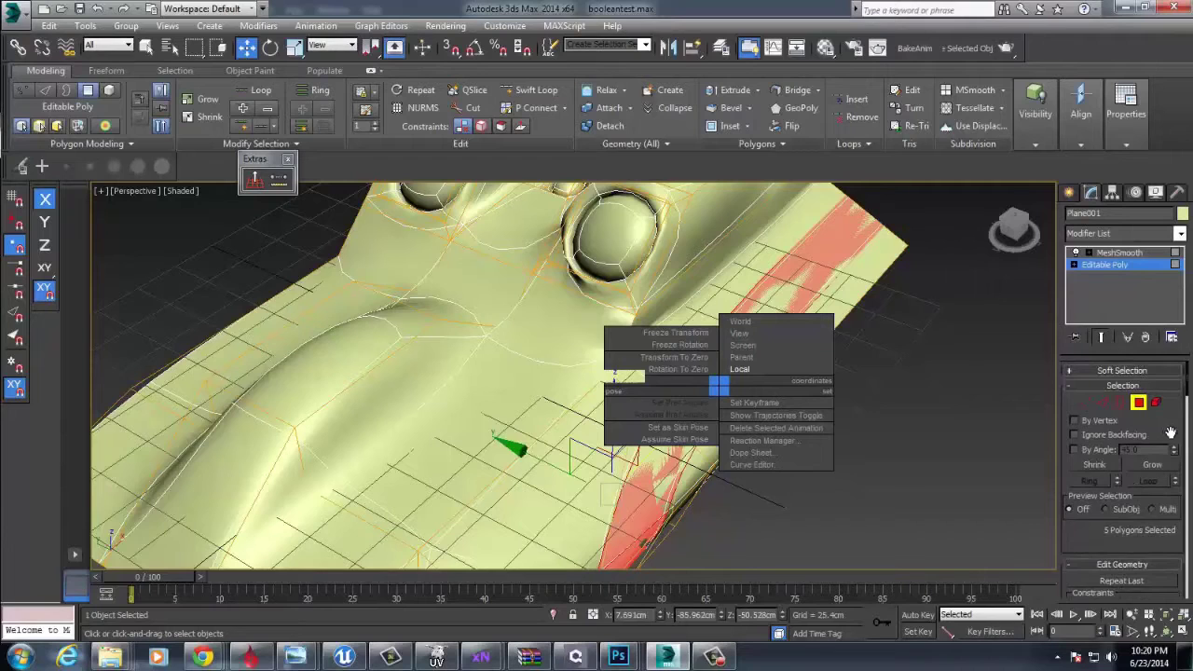
pyautogui.scroll(-10, 1125, 471)
pyautogui.click(971, 426)
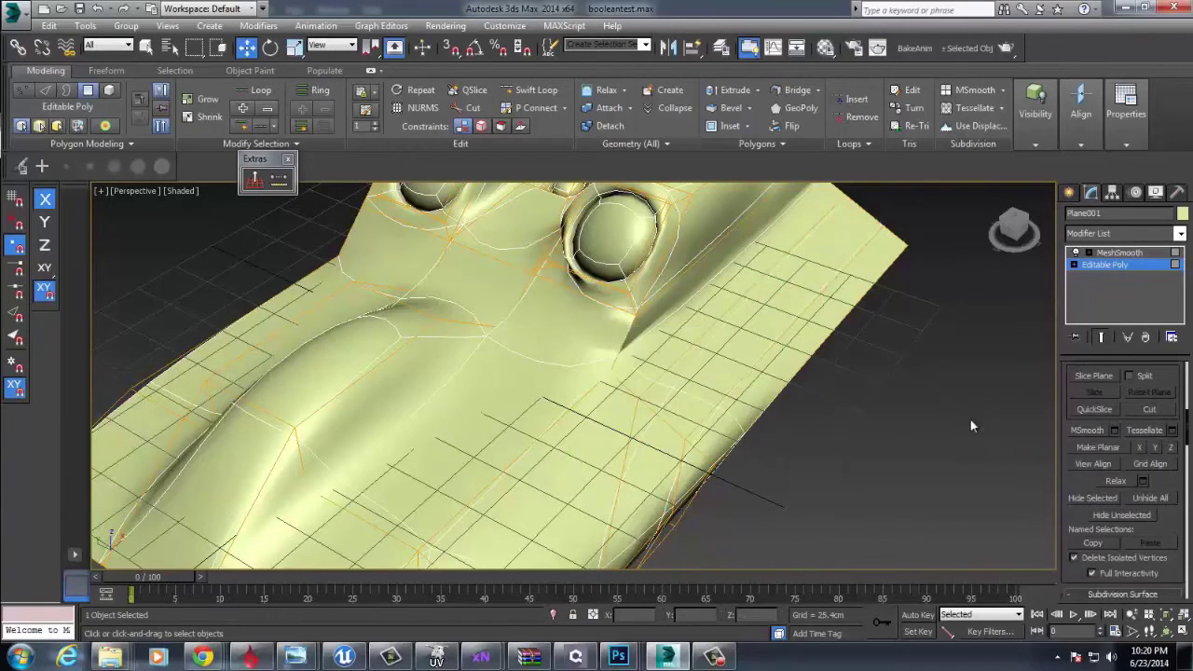
pyautogui.hotkey('ctrl', 'z')
# Bevel the selected strip by local normal with a height of 8.224 cm and an outline of -3.909 cm
pyautogui.scroll(-10, 1119, 504)
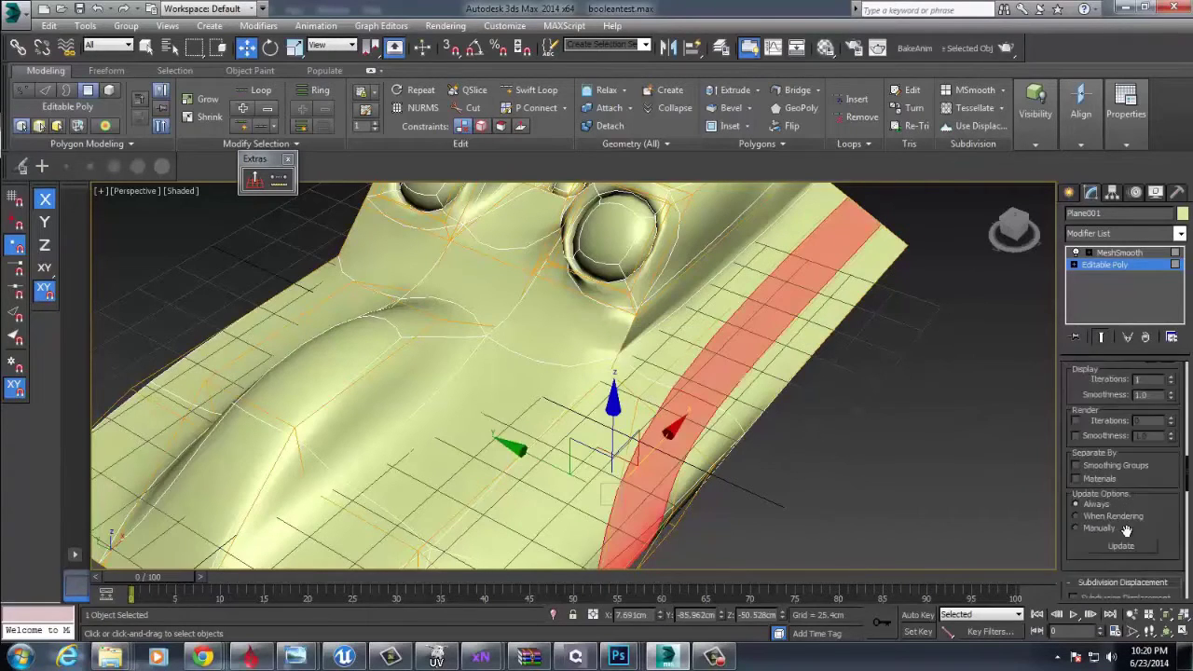
pyautogui.scroll(10, 1124, 529)
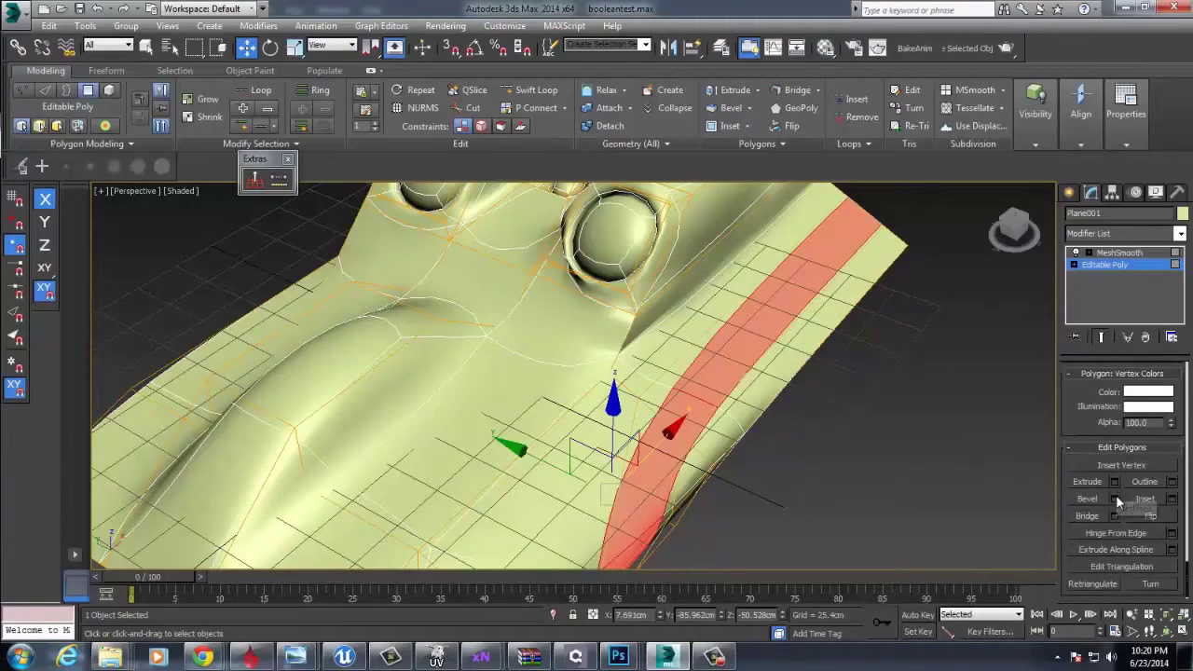
pyautogui.click(1116, 497)
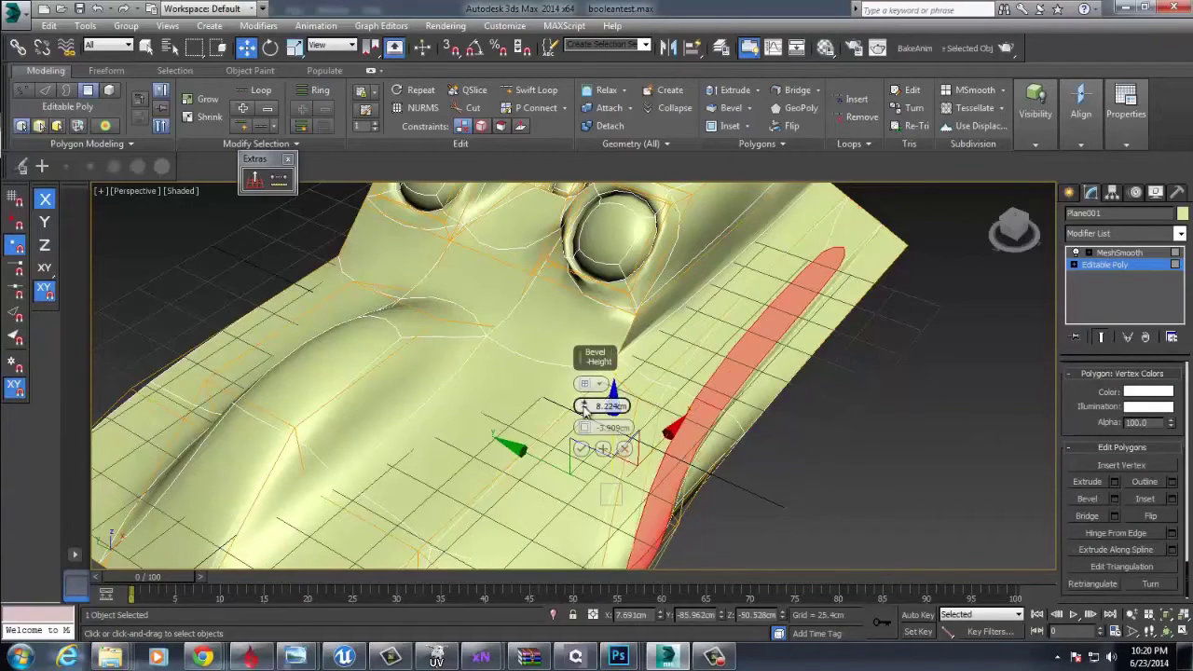
pyautogui.click(597, 384)
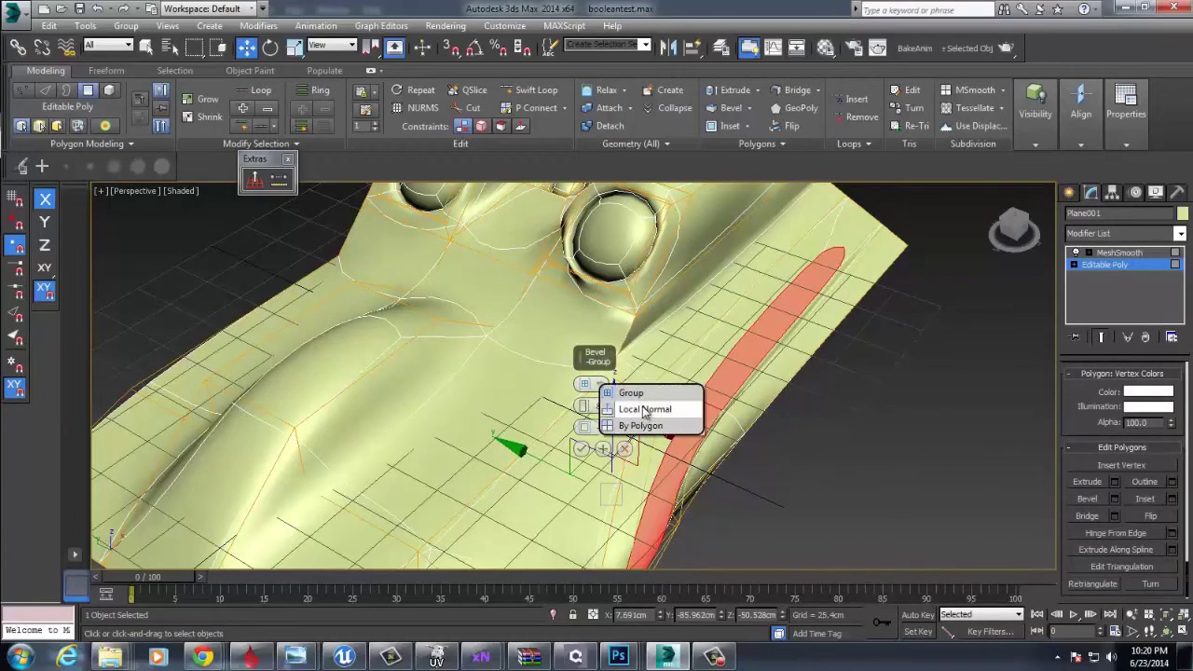
pyautogui.click(645, 410)
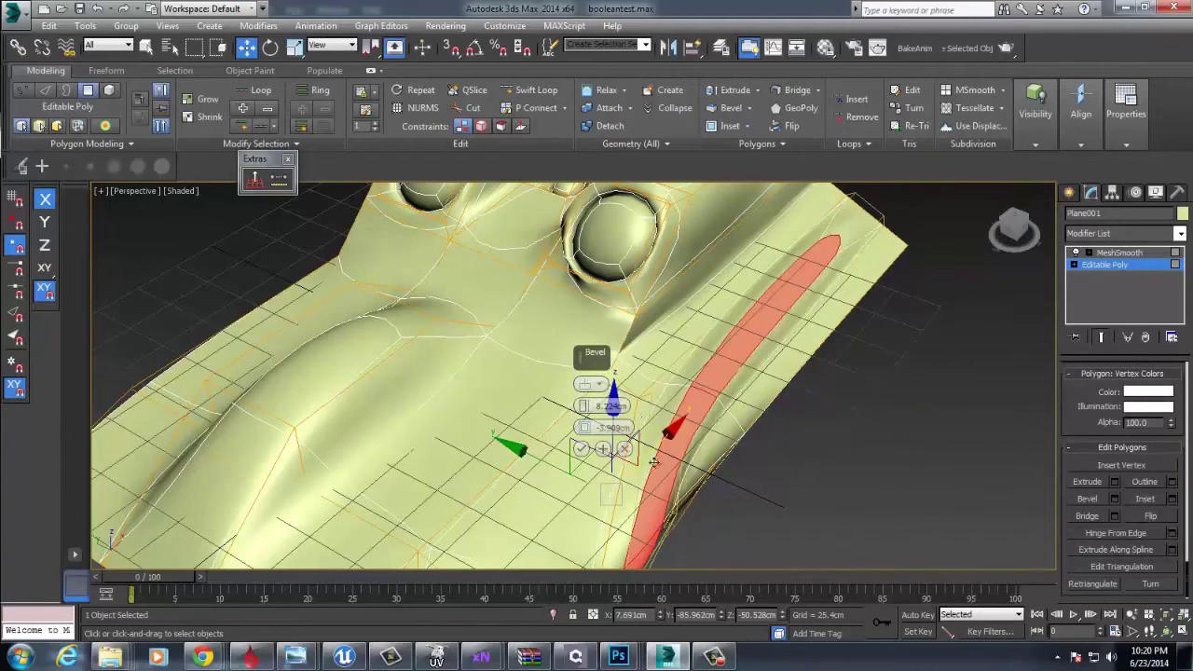
pyautogui.click(580, 449)
# In MeshSmooth, select the end edge of the beveled strip at the model's outer border and raise its crease
pyautogui.keyDown('alt'); pyautogui.moveTo(588, 452); pyautogui.dragTo(1186, 391, button='middle'); pyautogui.keyUp('alt')
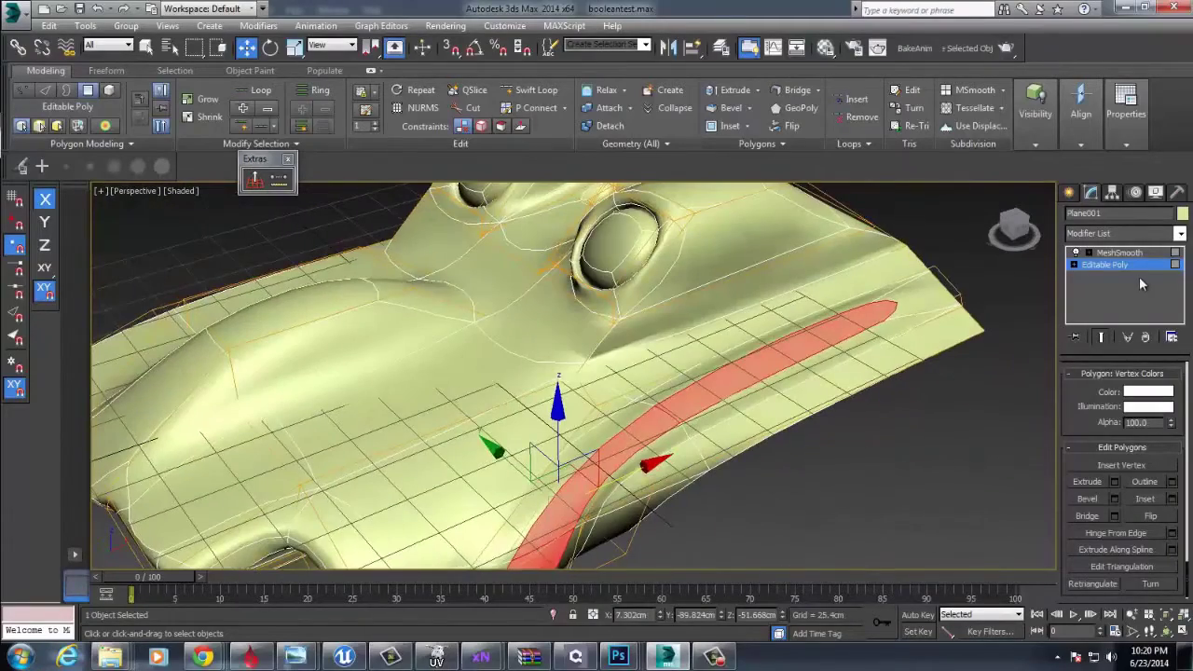
pyautogui.click(1114, 269)
pyautogui.press('2')
pyautogui.click(946, 283)
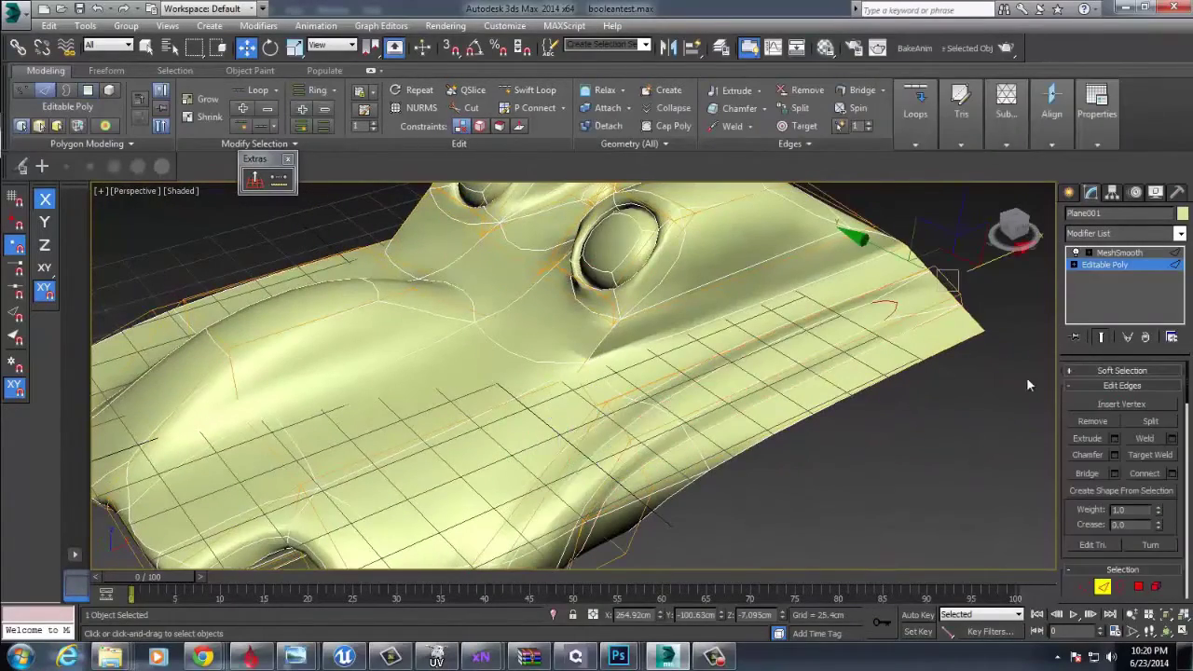
pyautogui.click(1133, 252)
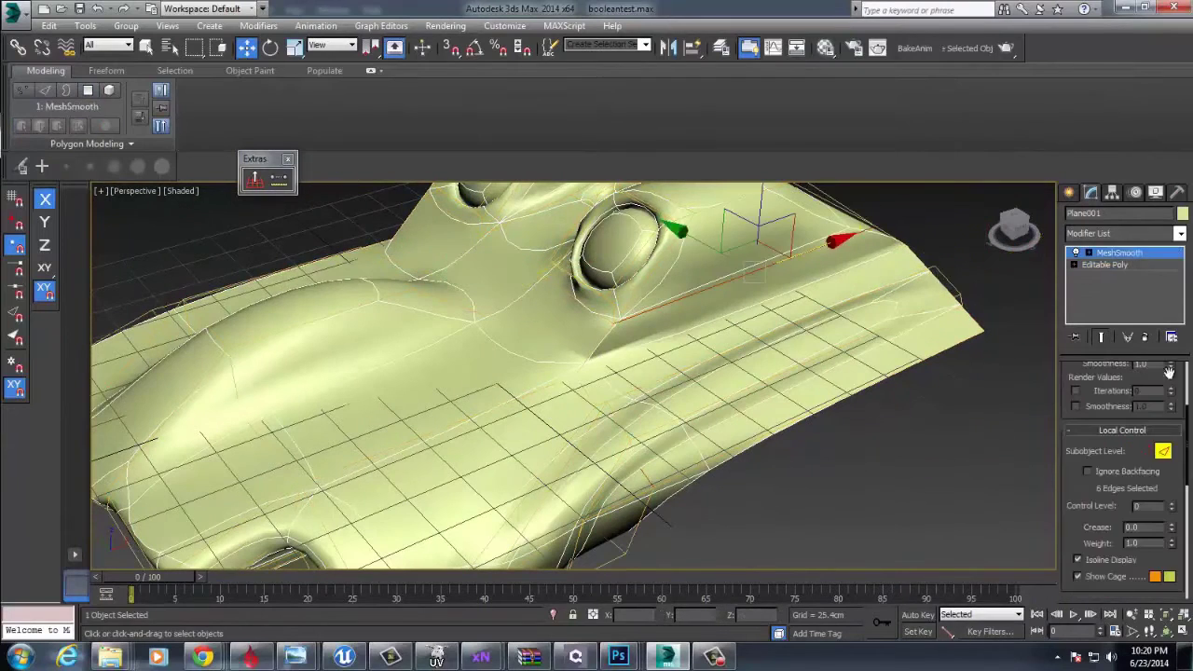
pyautogui.click(949, 284)
pyautogui.click(906, 288)
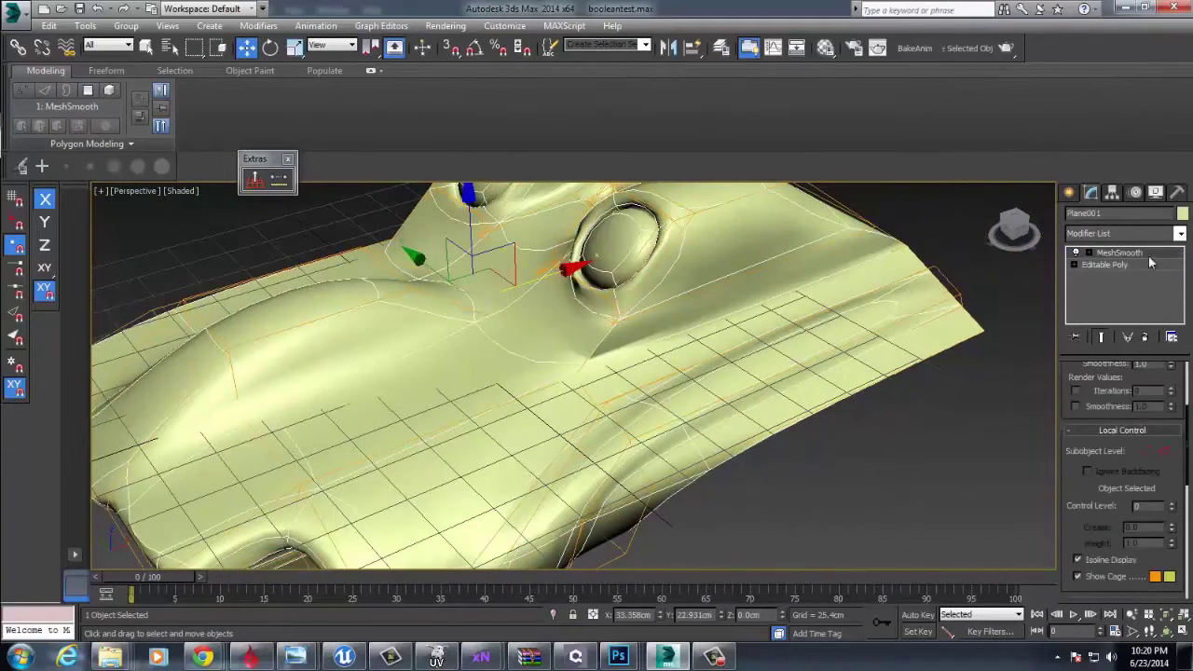
pyautogui.click(1164, 451)
pyautogui.click(957, 292)
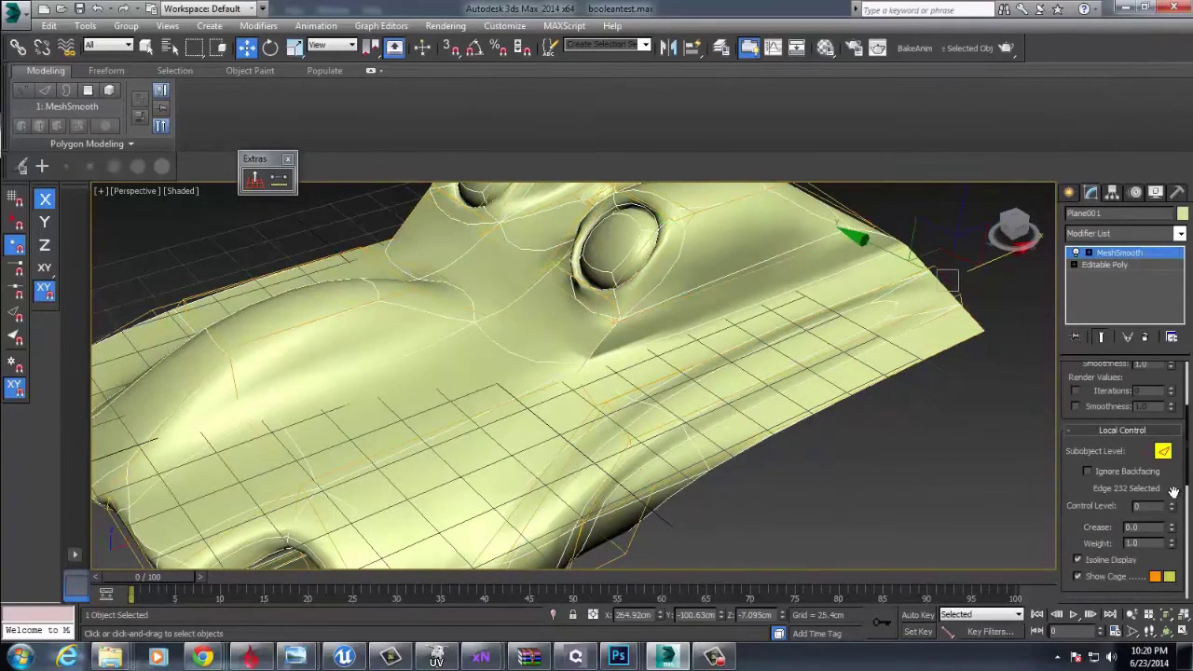
pyautogui.moveTo(1172, 530); pyautogui.dragTo(1174, 495)
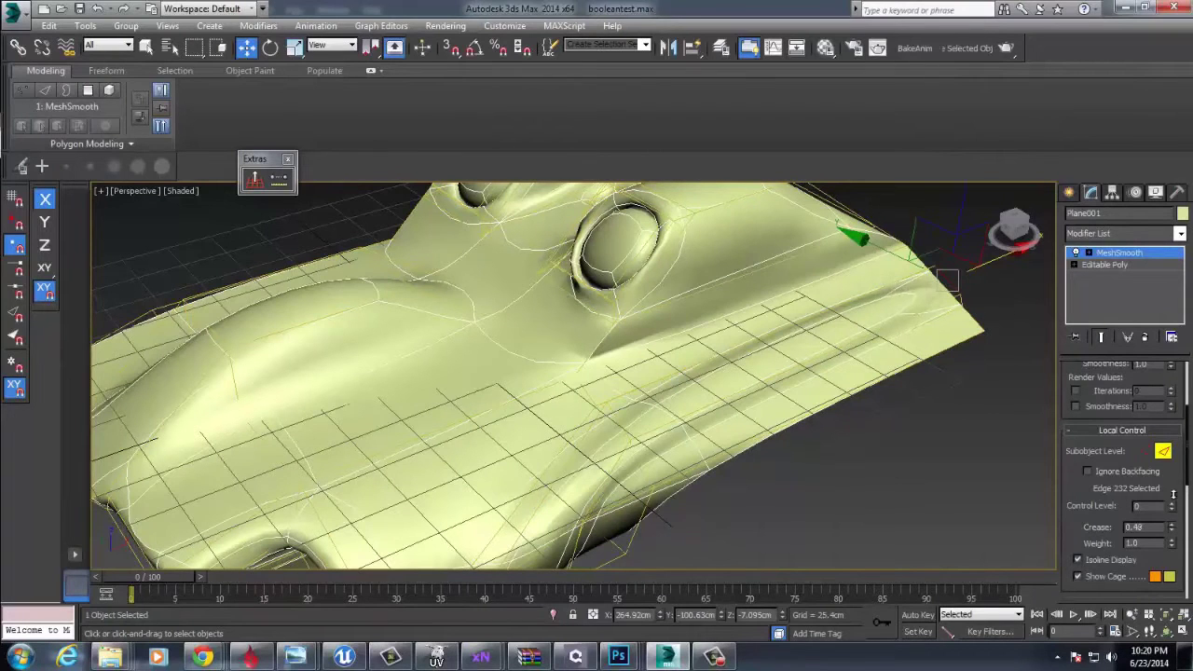
# Add the two neighbouring end edges of the beveled strip to the selection and set their crease to 1.0
pyautogui.keyDown('ctrl'); pyautogui.click(963, 301); pyautogui.keyUp('ctrl')
pyautogui.keyDown('alt'); pyautogui.moveTo(933, 297); pyautogui.dragTo(885, 365, button='middle'); pyautogui.keyUp('alt')
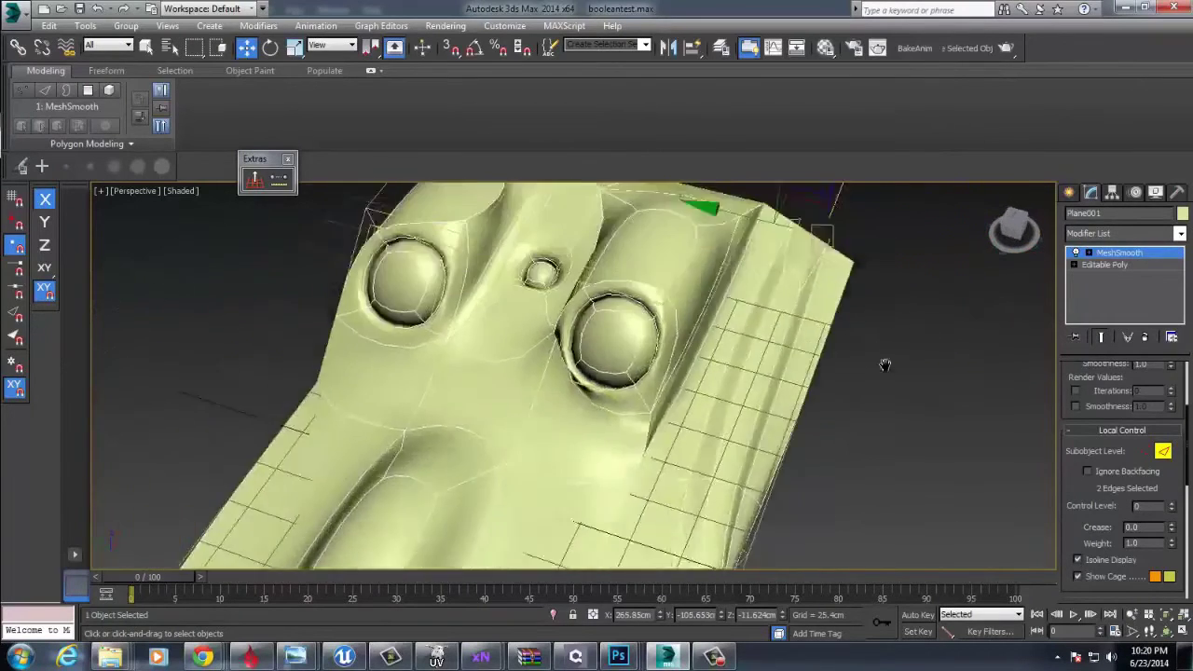
pyautogui.scroll(5, 842, 353)
pyautogui.keyDown('ctrl'); pyautogui.click(800, 358); pyautogui.keyUp('ctrl')
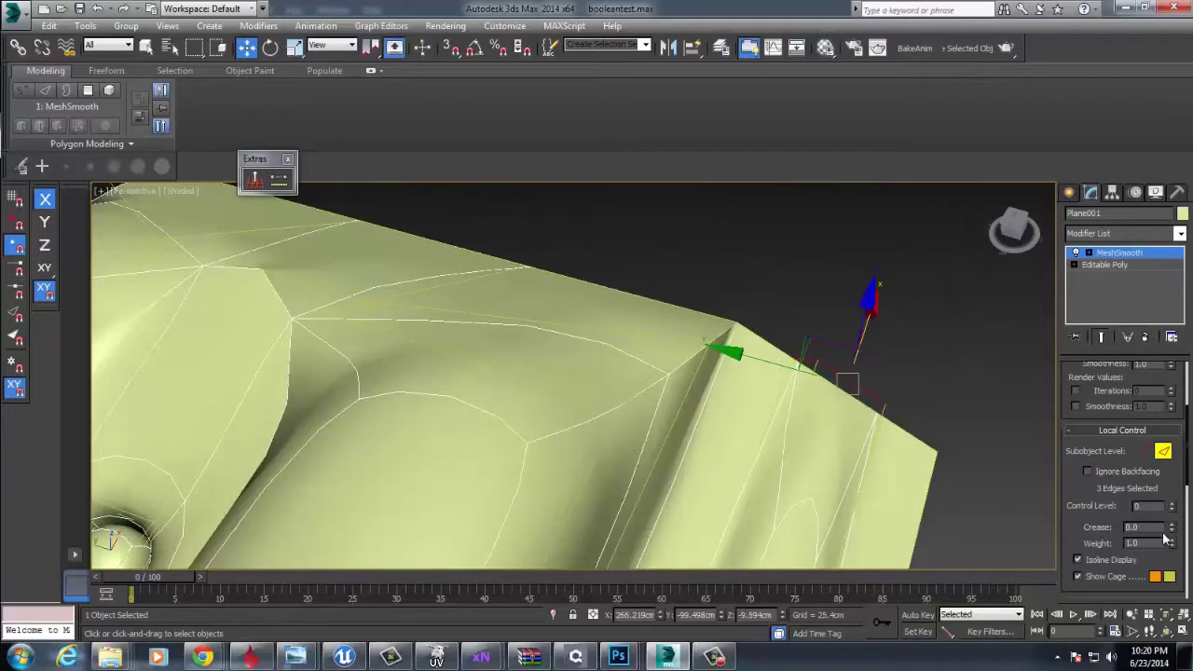
pyautogui.moveTo(1165, 536); pyautogui.dragTo(1191, 287)
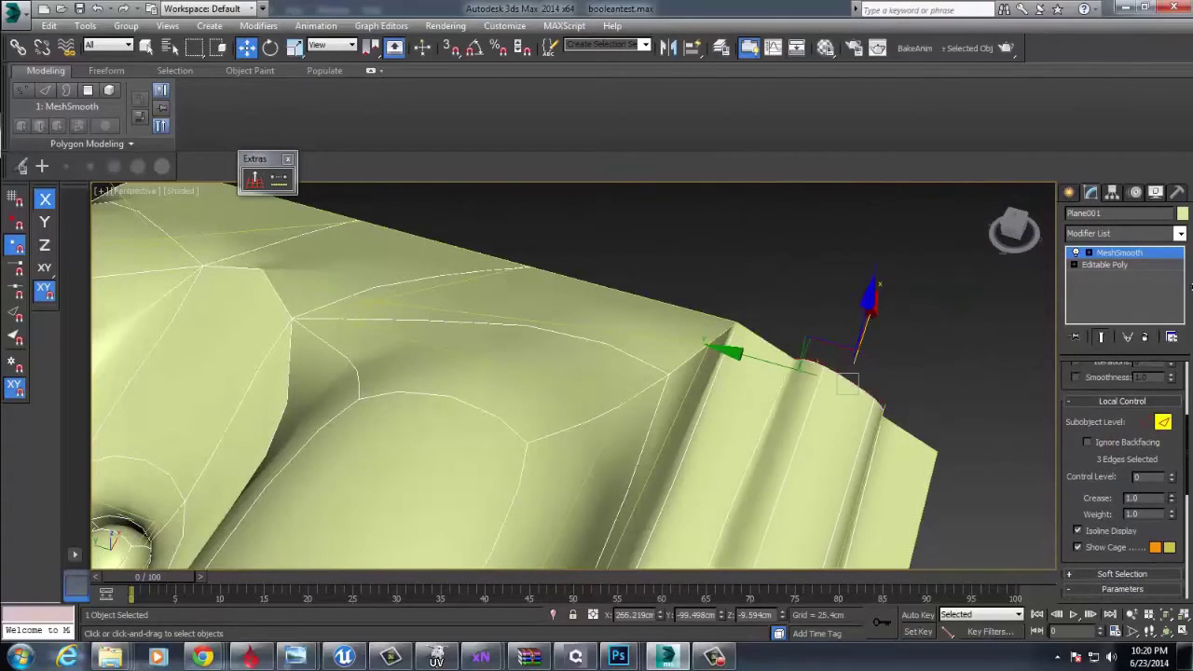
pyautogui.keyDown('alt'); pyautogui.moveTo(839, 317); pyautogui.dragTo(758, 314, button='middle'); pyautogui.keyUp('alt')
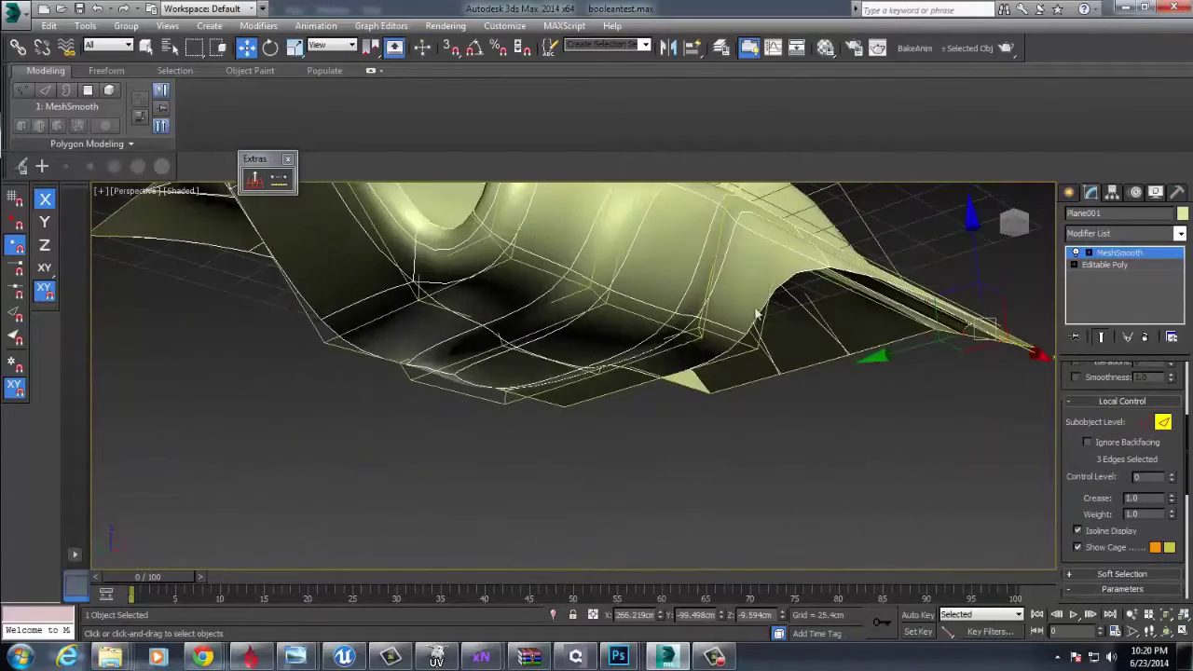
pyautogui.keyDown('alt'); pyautogui.moveTo(656, 329); pyautogui.dragTo(520, 326, button='middle'); pyautogui.keyUp('alt')
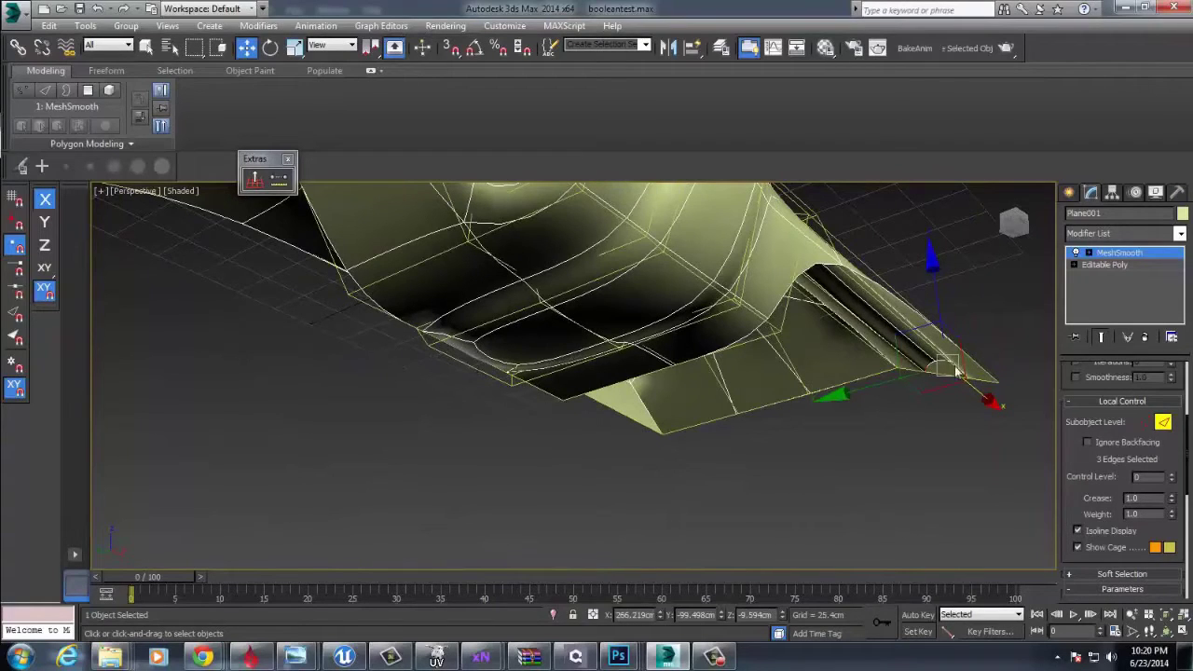
pyautogui.click(459, 356)
pyautogui.press('r')
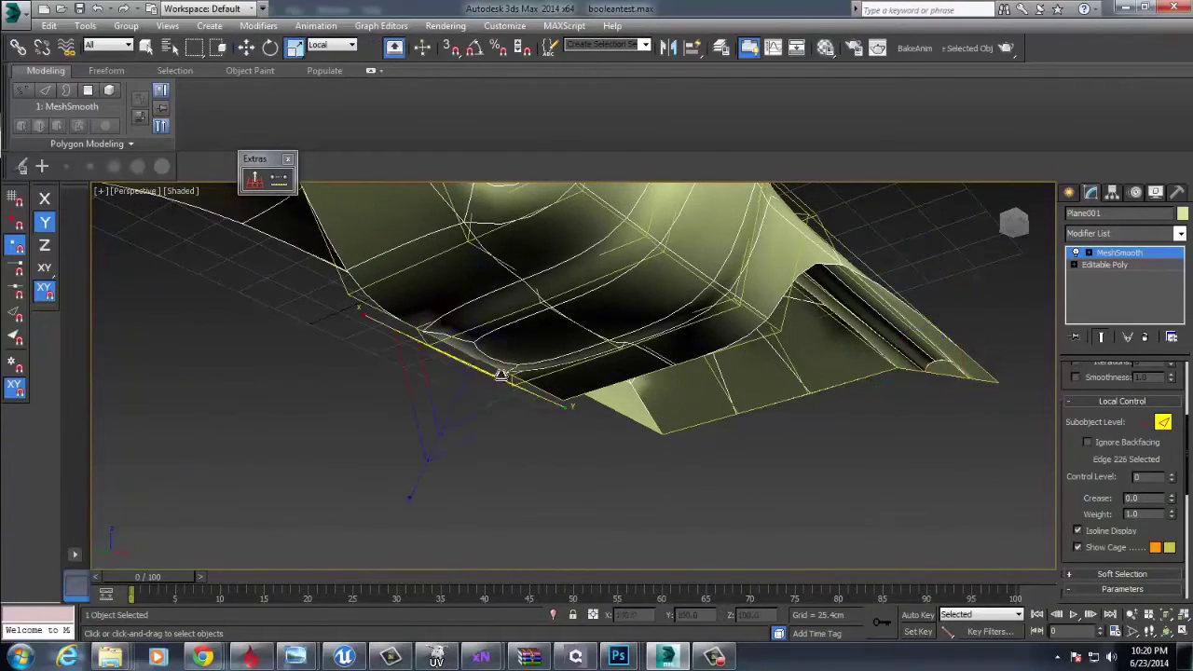
pyautogui.click(578, 323)
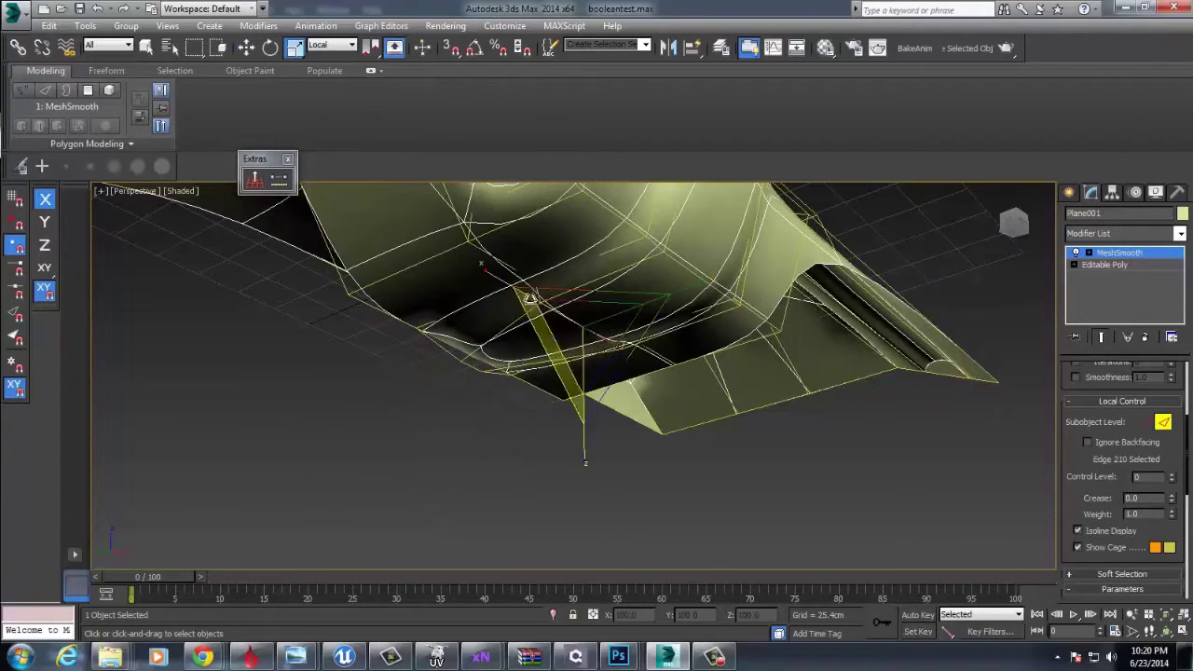
pyautogui.moveTo(527, 295); pyautogui.dragTo(528, 316)
pyautogui.keyDown('alt'); pyautogui.moveTo(597, 319); pyautogui.dragTo(583, 366, button='middle'); pyautogui.keyUp('alt')
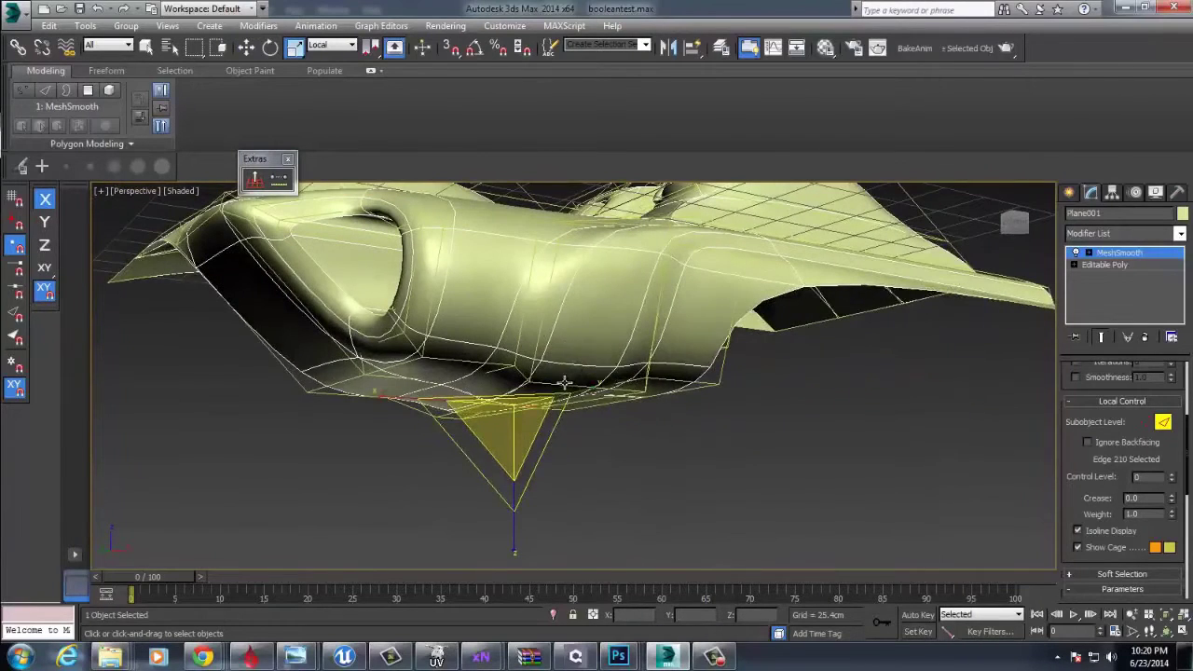
# In MeshSmooth, select the four cage edges where the side ridge curves down into the front side and set their crease to 0.92
pyautogui.click(565, 383)
pyautogui.moveTo(507, 379); pyautogui.dragTo(486, 379)
pyautogui.keyDown('alt'); pyautogui.moveTo(487, 379); pyautogui.dragTo(597, 415, button='middle'); pyautogui.keyUp('alt')
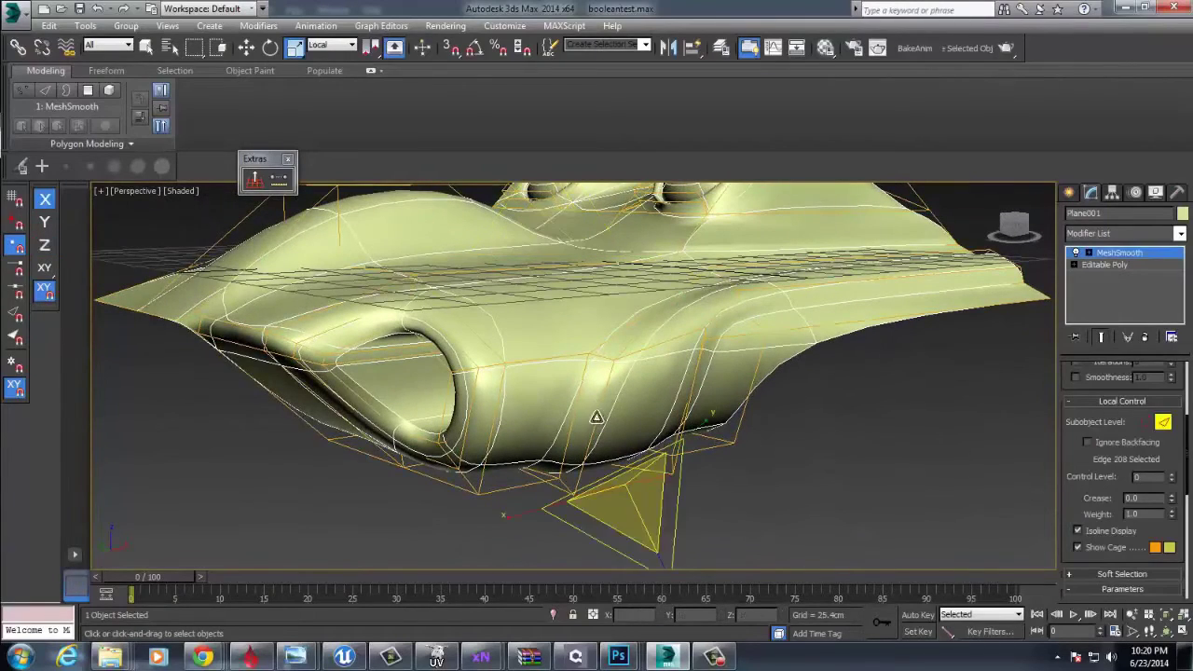
pyautogui.keyDown('ctrl'); pyautogui.click(653, 333); pyautogui.keyUp('ctrl')
pyautogui.keyDown('alt'); pyautogui.moveTo(653, 333); pyautogui.dragTo(706, 379, button='middle'); pyautogui.keyUp('alt')
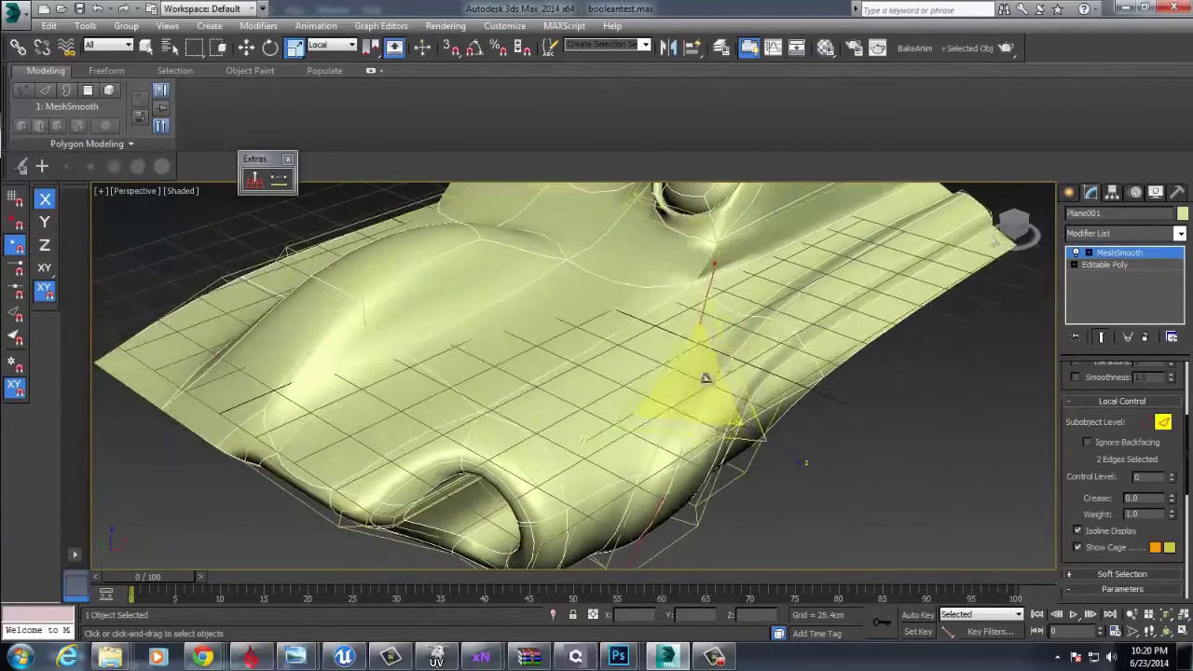
pyautogui.keyDown('ctrl'); pyautogui.click(751, 318); pyautogui.keyUp('ctrl')
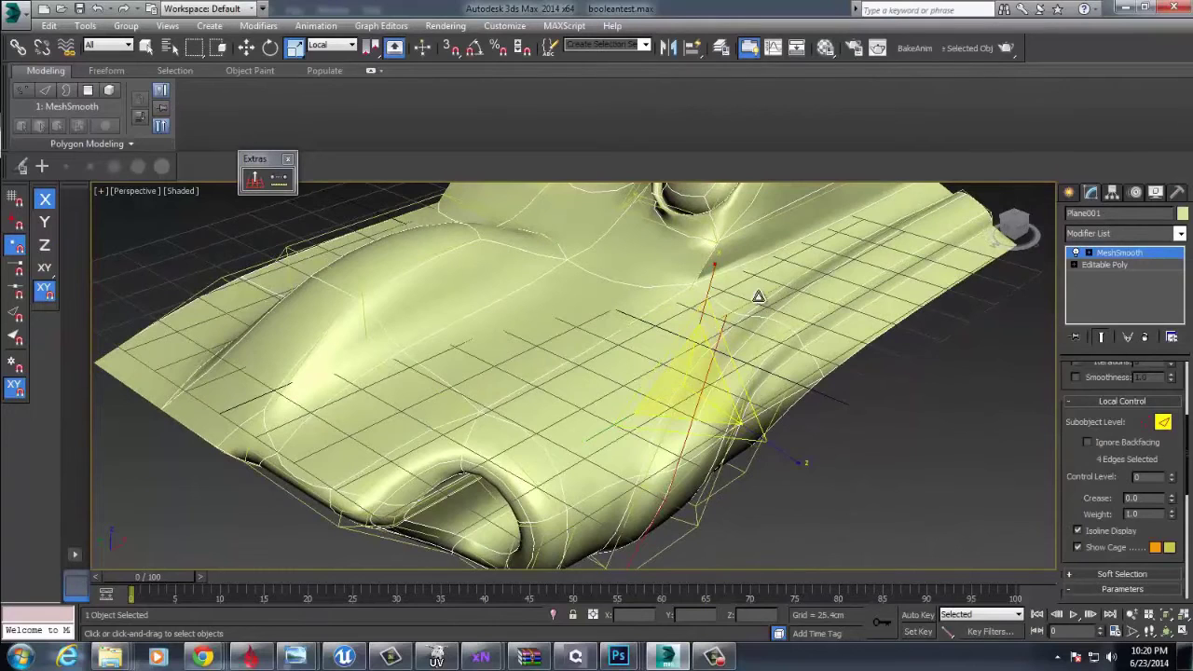
pyautogui.keyDown('alt'); pyautogui.moveTo(1023, 448); pyautogui.dragTo(970, 446, button='middle'); pyautogui.keyUp('alt')
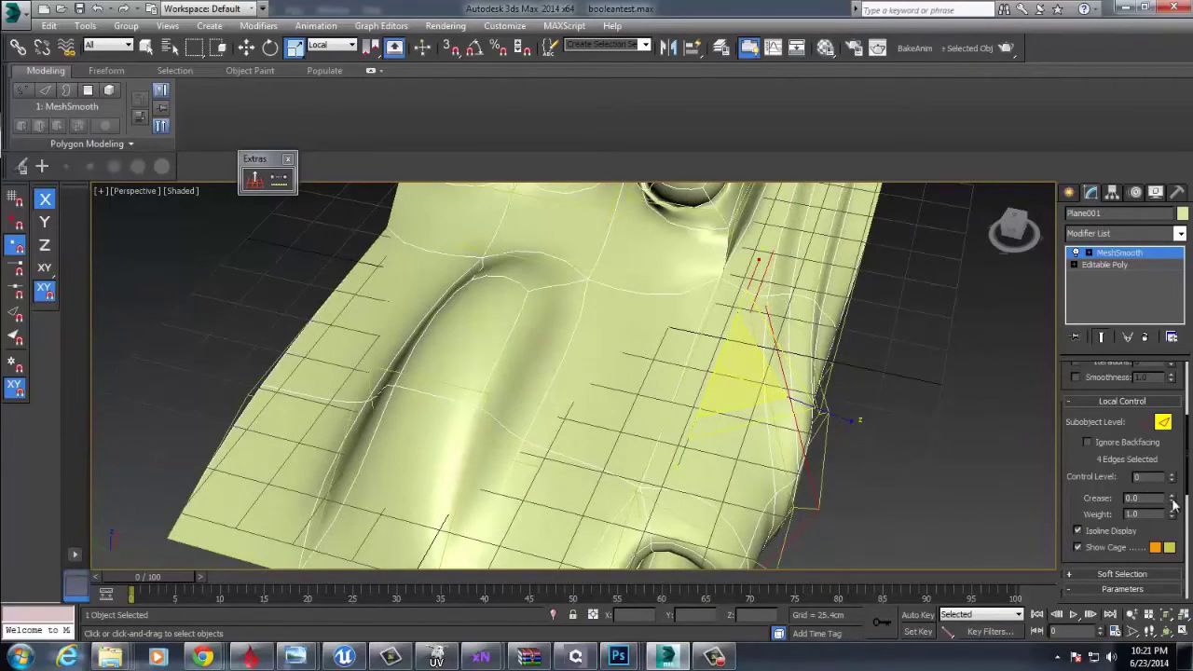
pyautogui.keyDown('alt'); pyautogui.moveTo(932, 363); pyautogui.dragTo(813, 360, button='middle'); pyautogui.keyUp('alt')
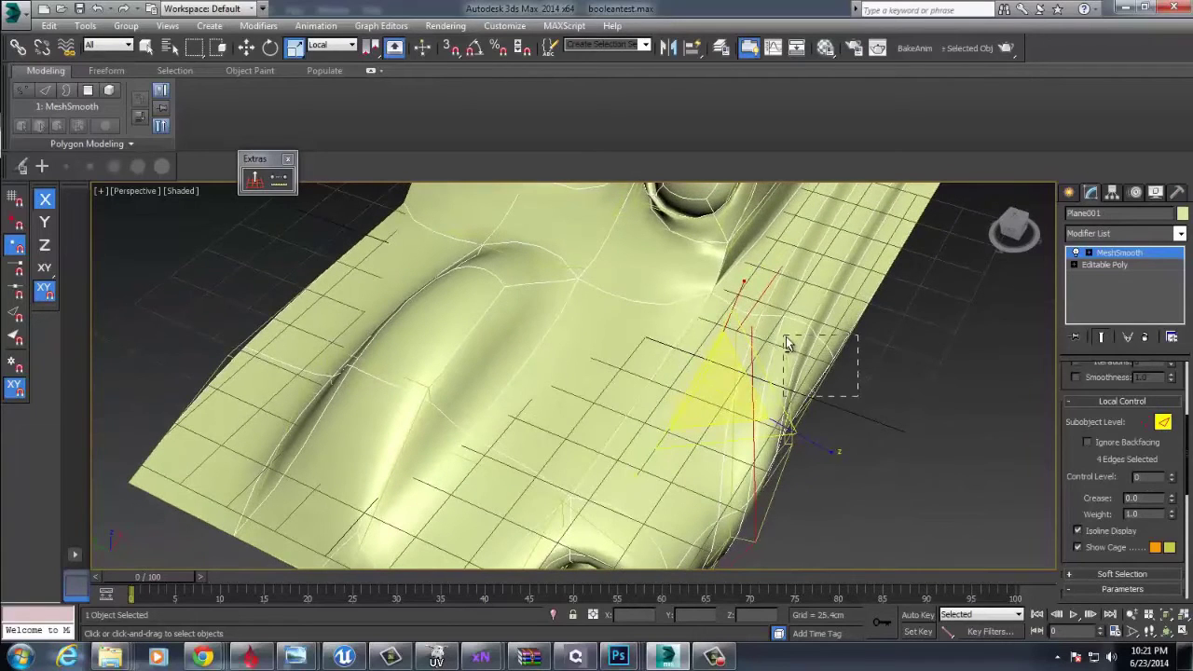
pyautogui.moveTo(1173, 504); pyautogui.dragTo(1173, 429)
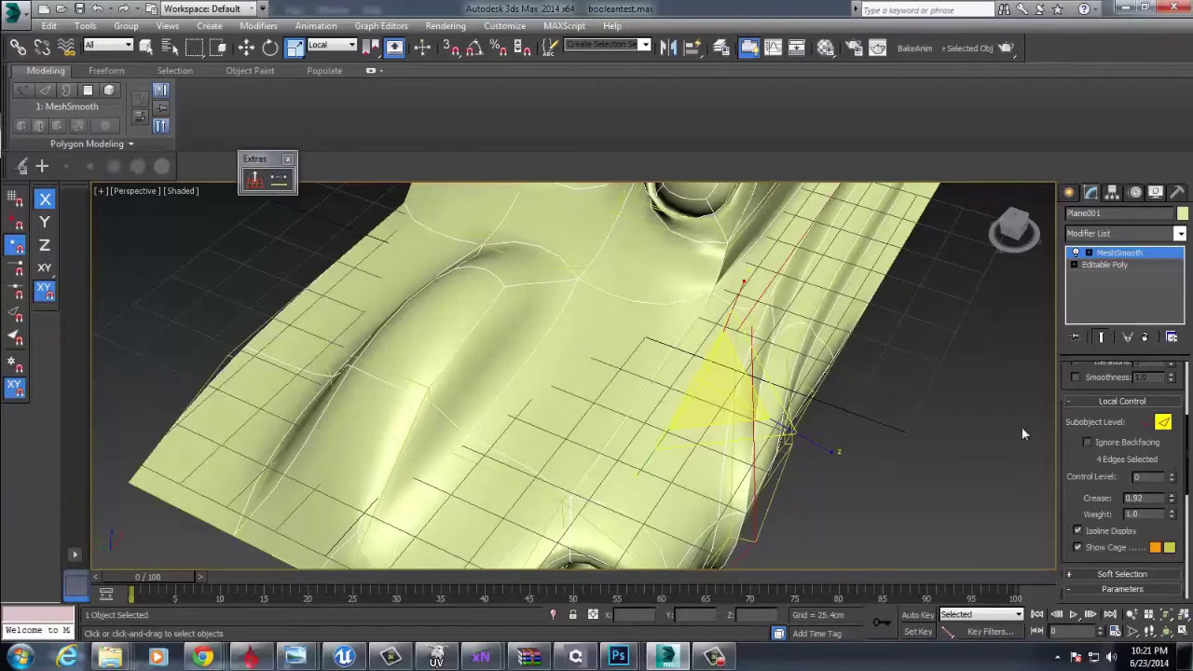
pyautogui.keyDown('alt'); pyautogui.moveTo(1022, 426); pyautogui.dragTo(859, 558, button='middle'); pyautogui.keyUp('alt')
pyautogui.click(830, 481)
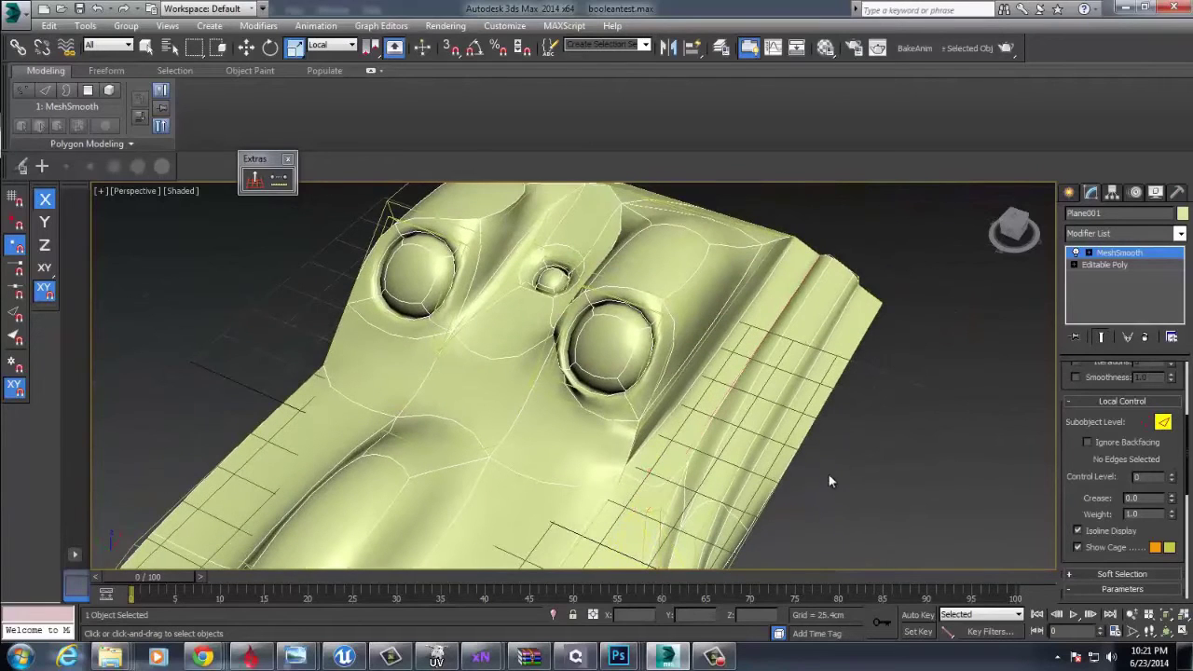
# Leave edge editing, hide the viewport grid and reselect the model after checking the creased fold
pyautogui.click(1149, 255)
pyautogui.click(945, 359)
pyautogui.moveTo(858, 398); pyautogui.dragTo(816, 445, button='middle')
pyautogui.scroll(-5, 955, 294)
pyautogui.press('g')
pyautogui.scroll(3, 864, 366)
pyautogui.keyDown('alt'); pyautogui.moveTo(816, 446); pyautogui.dragTo(759, 377, button='middle'); pyautogui.keyUp('alt')
pyautogui.scroll(3, 759, 377)
pyautogui.click(745, 357)
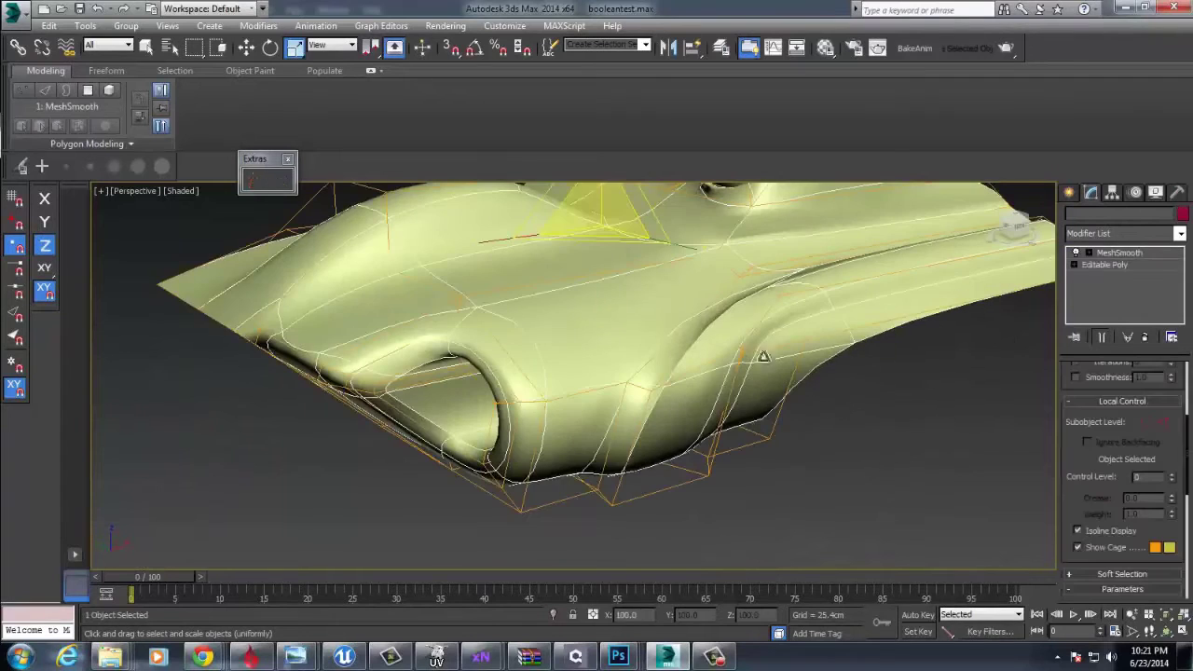
# Select the single cage edge running down the front of the side fold and set its crease to 0.33 and weight to 1.17
pyautogui.click(1161, 425)
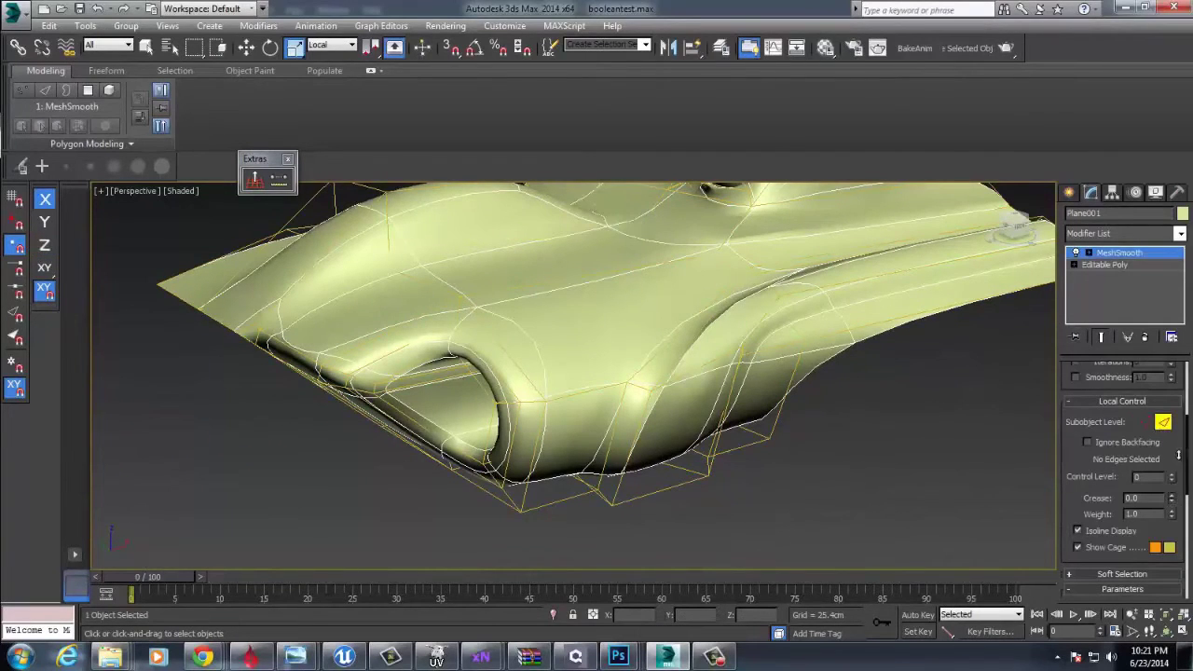
pyautogui.click(701, 338)
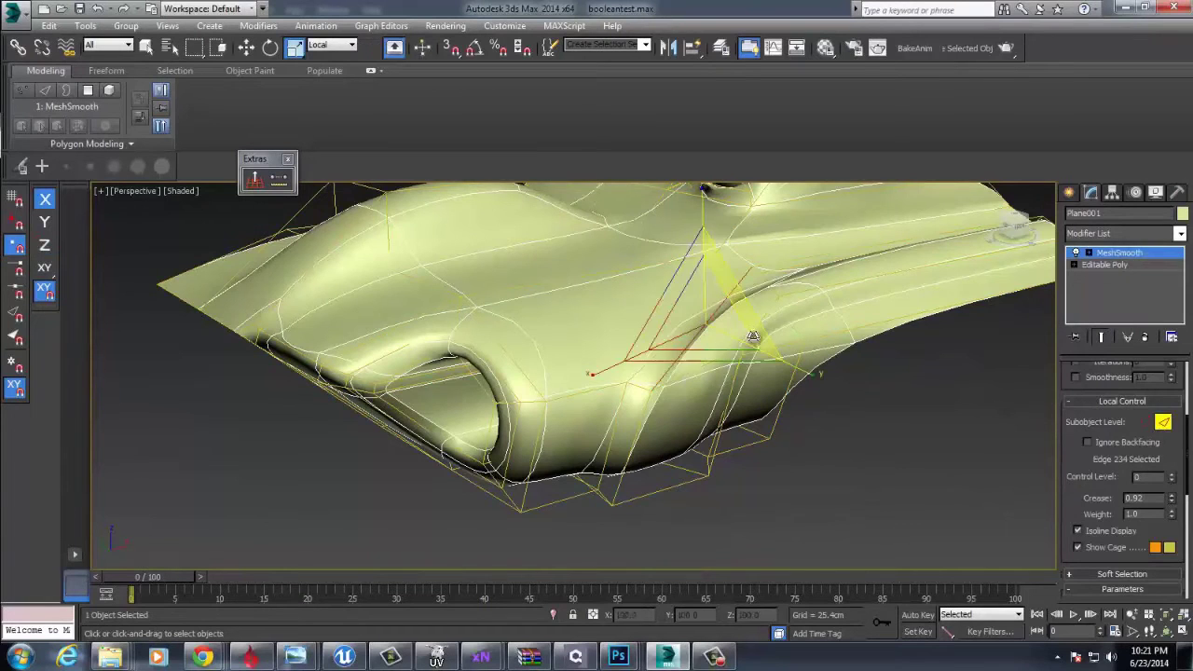
pyautogui.keyDown('alt'); pyautogui.moveTo(753, 337); pyautogui.dragTo(807, 351, button='middle'); pyautogui.keyUp('alt')
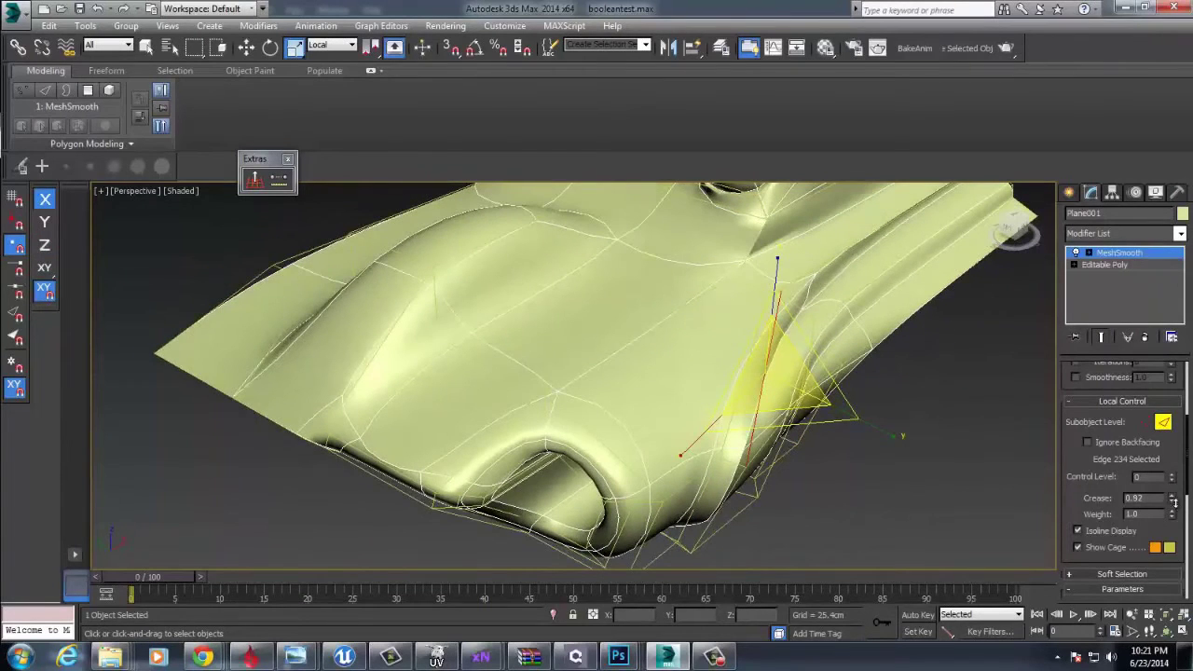
pyautogui.moveTo(1174, 503)
pyautogui.mouseDown()
pyautogui.moveTo(1177, 558)
pyautogui.moveTo(1191, 472)
pyautogui.moveTo(1171, 501)
pyautogui.mouseUp()
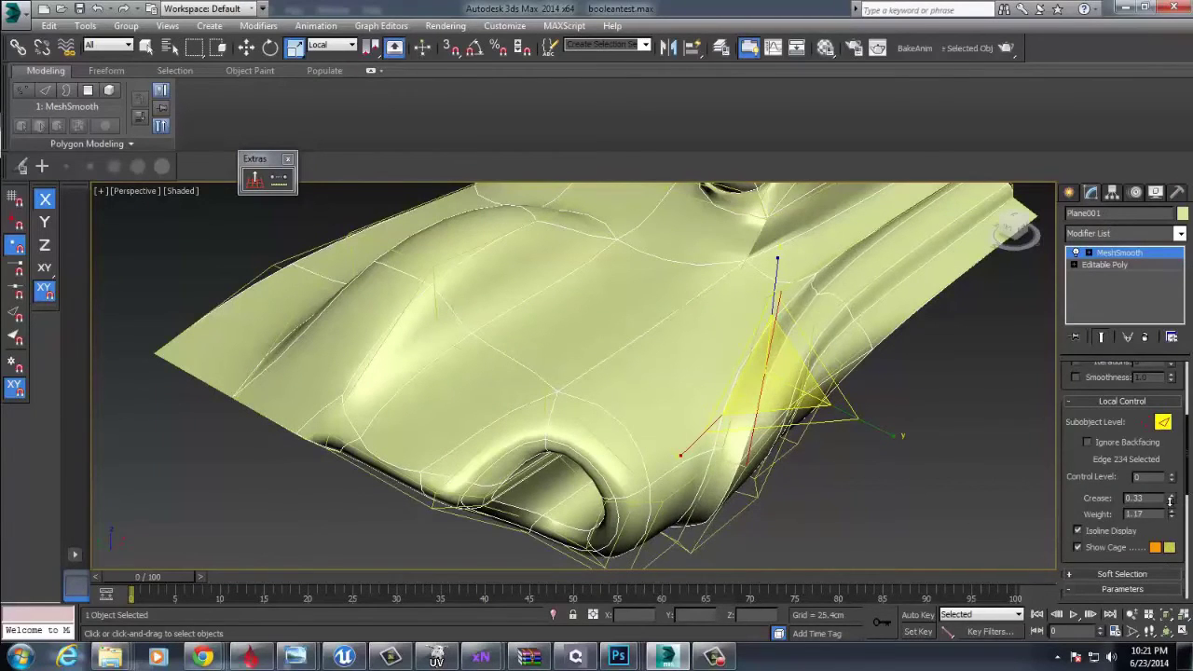
# Select the adjoining lower edge of the side fold and set its crease to 0.23
pyautogui.click(730, 492)
pyautogui.keyDown('alt'); pyautogui.moveTo(920, 462); pyautogui.dragTo(897, 480, button='middle'); pyautogui.keyUp('alt')
pyautogui.moveTo(1174, 504); pyautogui.dragTo(1165, 551)
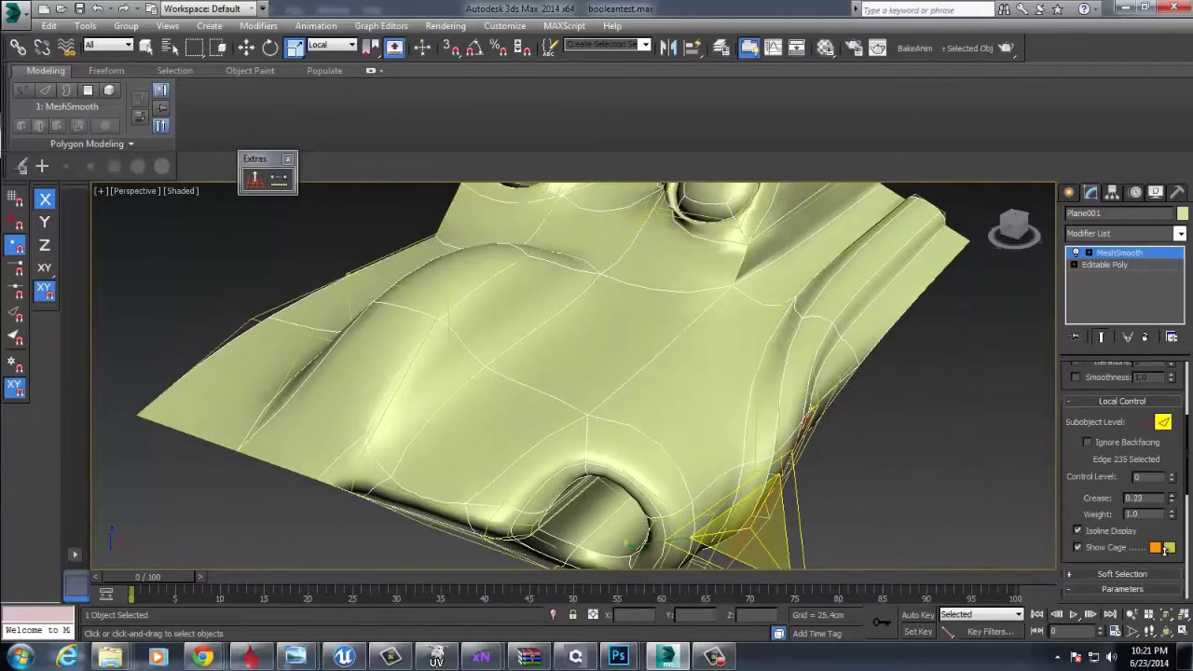
pyautogui.click(781, 350)
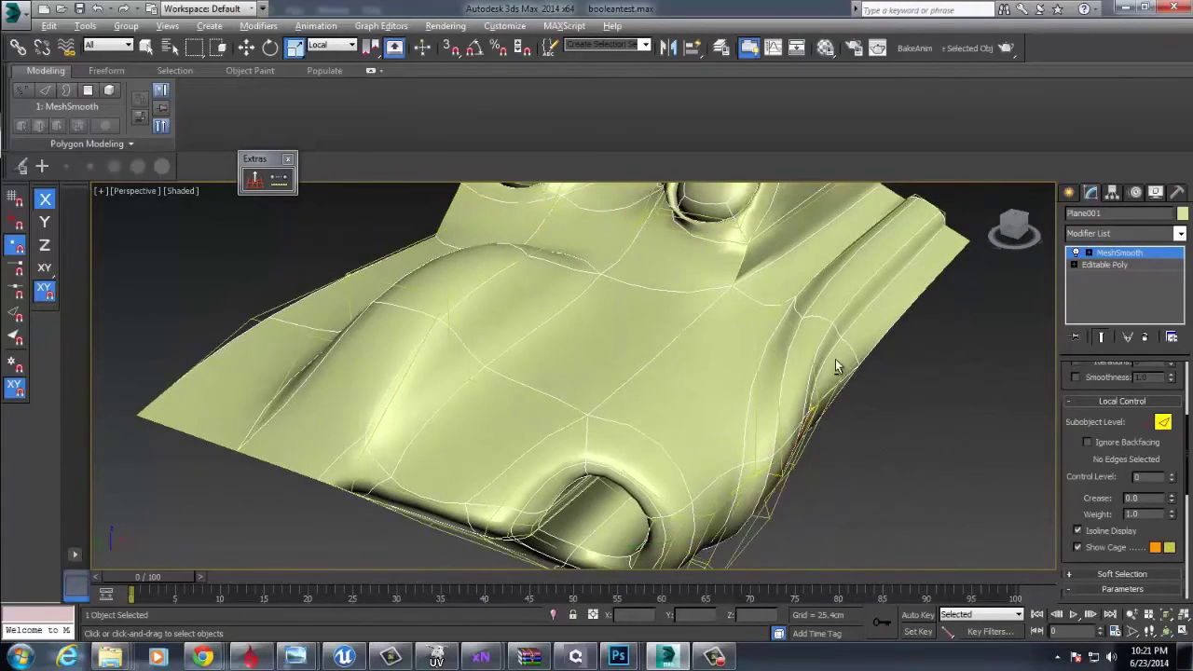
# Leave edge editing and examine the softened side fold without the cage and up close
pyautogui.keyDown('alt'); pyautogui.moveTo(837, 362); pyautogui.dragTo(811, 385, button='middle'); pyautogui.keyUp('alt')
pyautogui.click(1135, 256)
pyautogui.click(945, 389)
pyautogui.scroll(-4, 932, 396)
pyautogui.scroll(7, 809, 383)
pyautogui.click(795, 316)
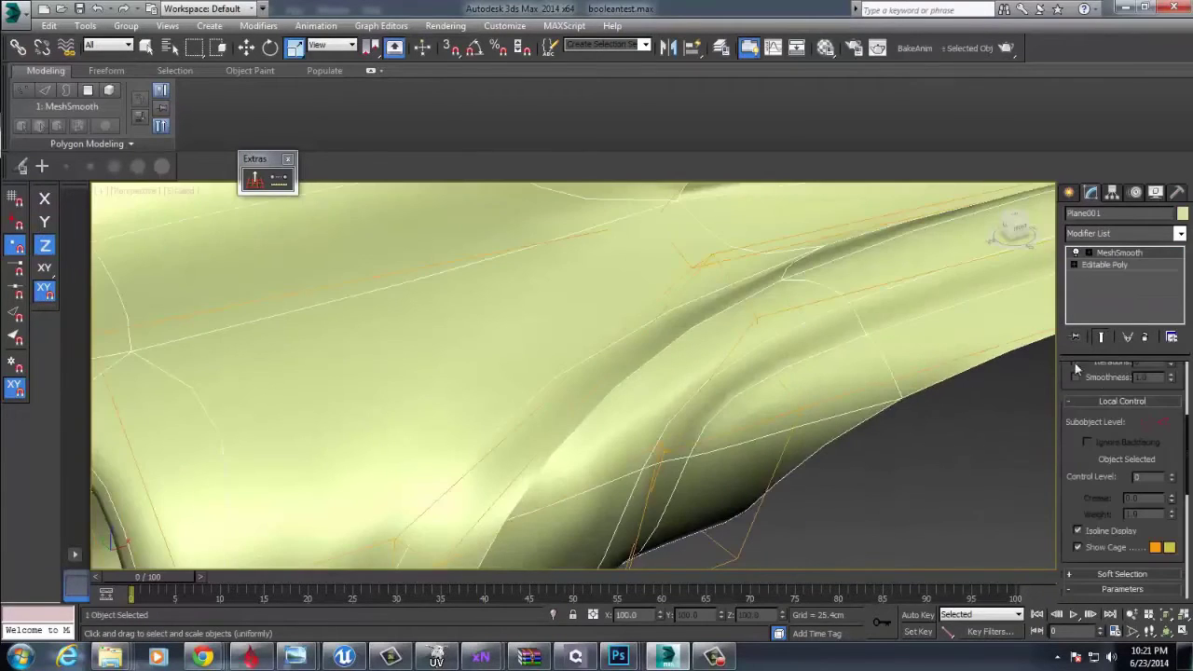
# Set the MeshSmooth subdivision iterations to 3 and check the smoother surface
pyautogui.scroll(-5, 796, 315)
pyautogui.scroll(5, 1156, 448)
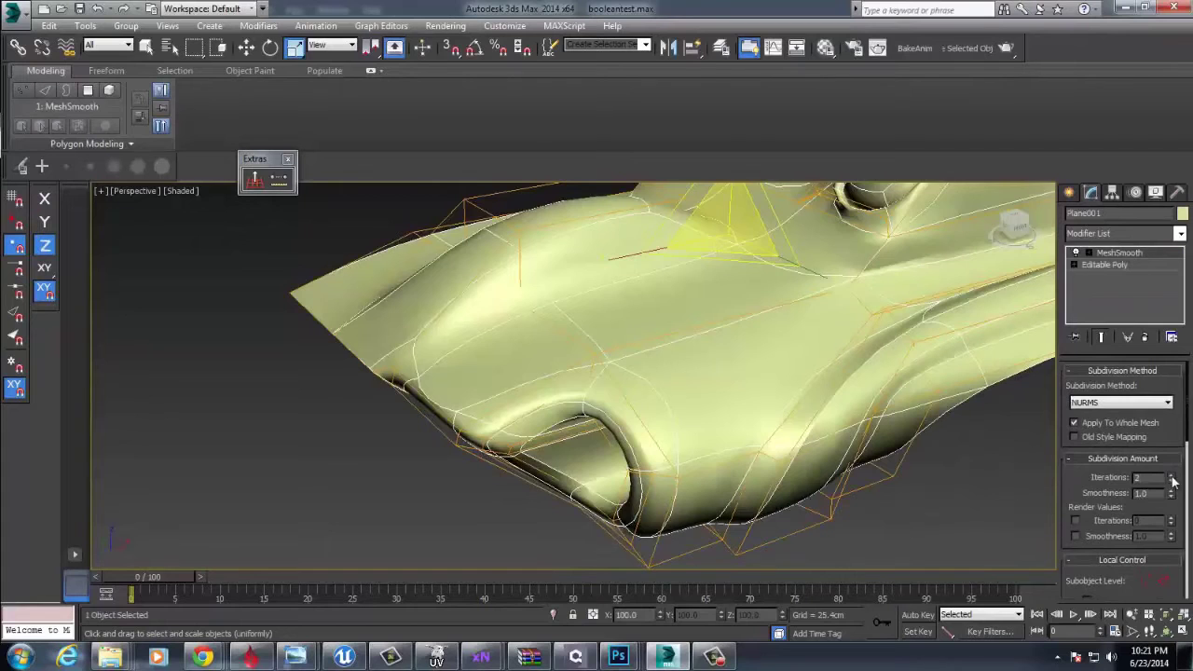
pyautogui.click(1173, 476)
pyautogui.click(991, 442)
pyautogui.moveTo(988, 439); pyautogui.dragTo(846, 481, button='middle')
pyautogui.click(768, 377)
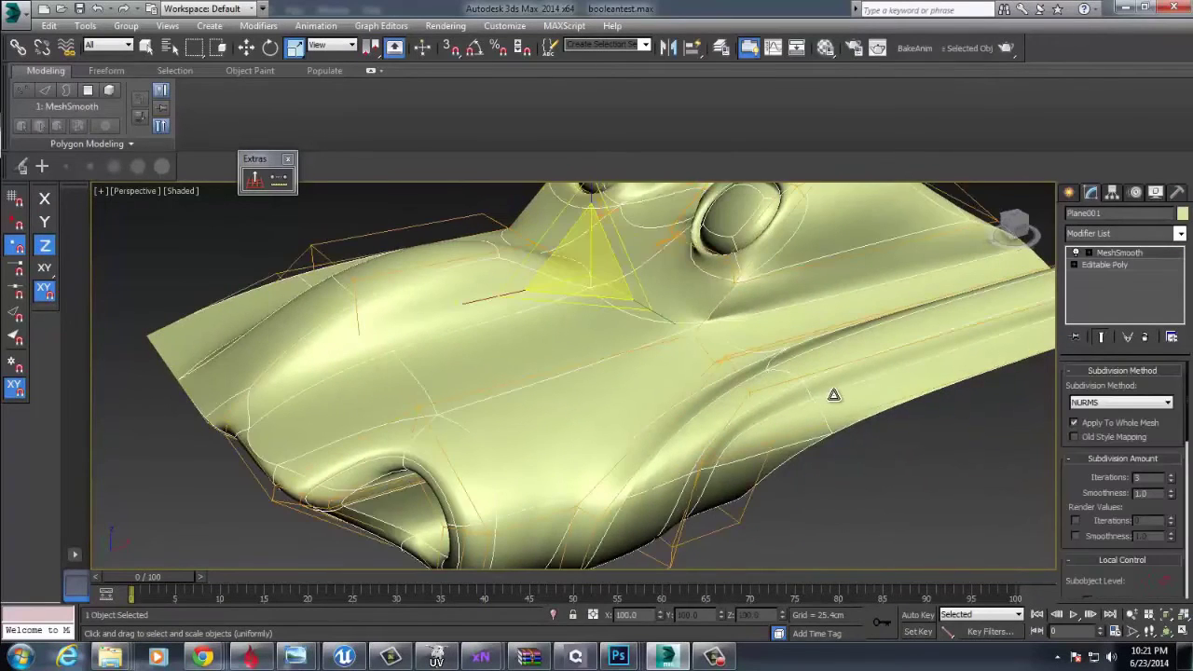
pyautogui.scroll(5, 834, 395)
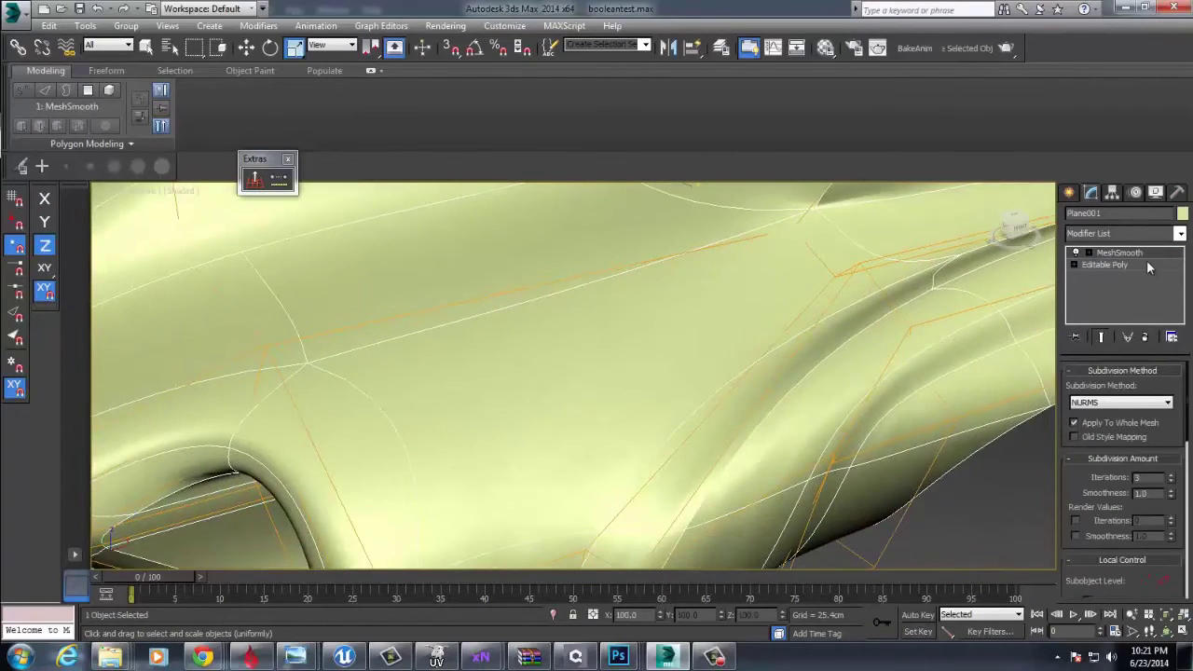
pyautogui.click(1148, 266)
pyautogui.press('2')
pyautogui.click(825, 312)
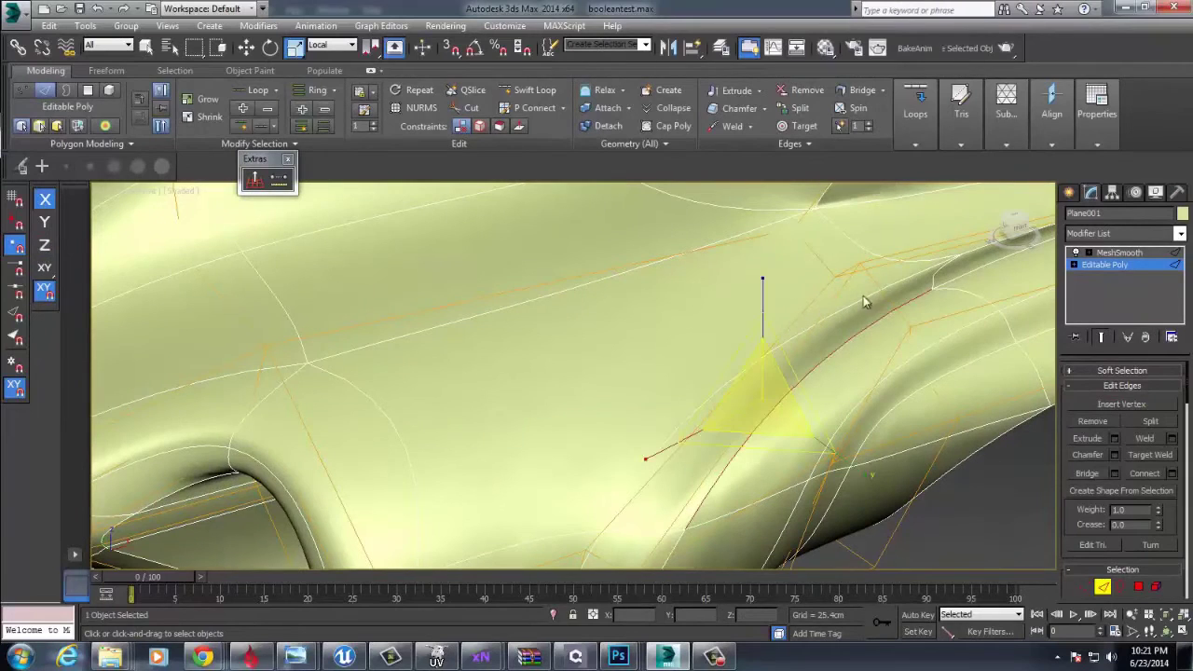
pyautogui.click(1119, 253)
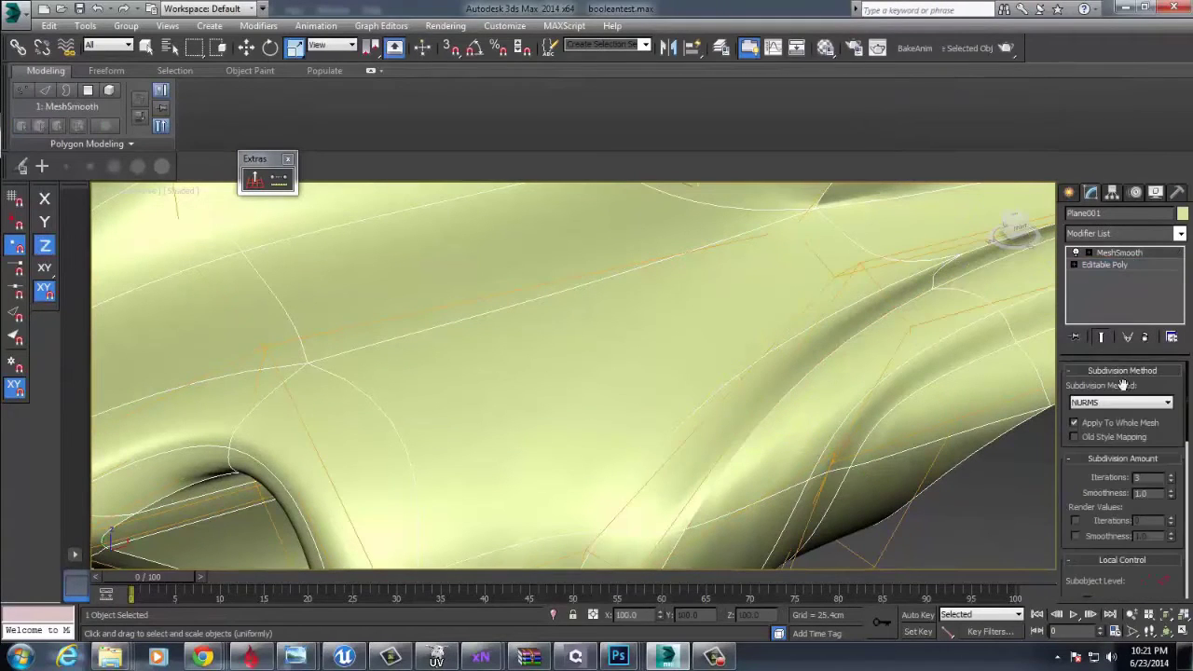
# In MeshSmooth, select the two connected cage edges along the inner side of the fold and lower their crease
pyautogui.click(909, 252)
pyautogui.scroll(-5, 1106, 580)
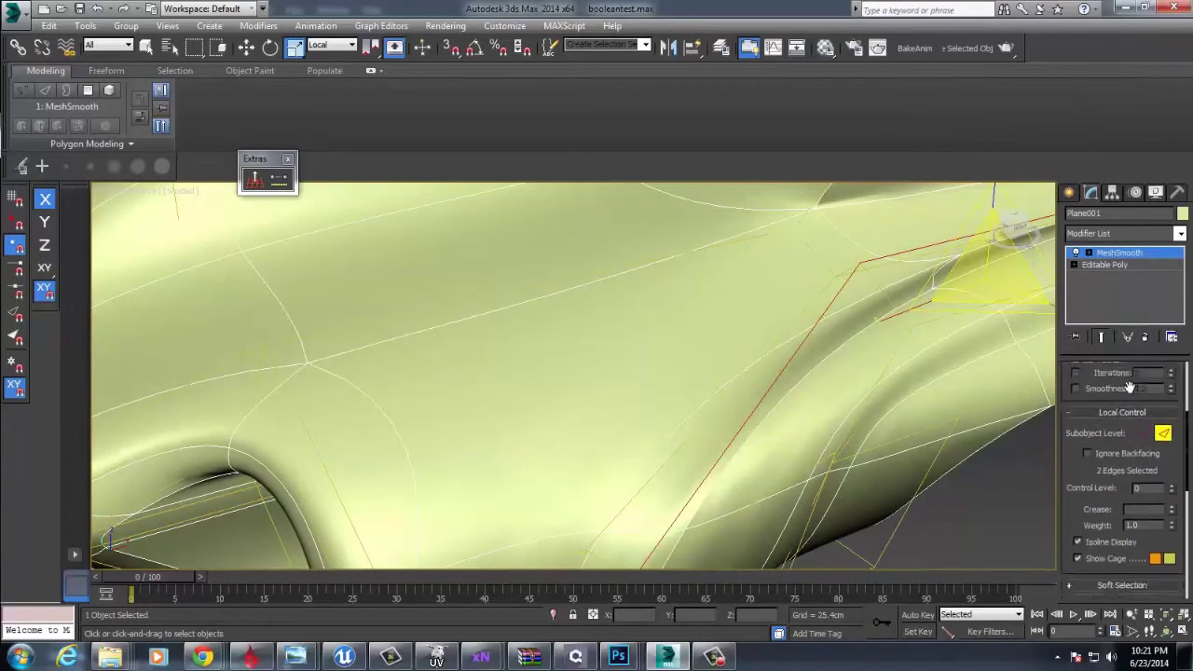
pyautogui.moveTo(1171, 467); pyautogui.dragTo(1171, 492)
pyautogui.click(1030, 514)
# Leave edge editing and examine the whole smoothed model, especially the side fold and front tube, without the cage
pyautogui.scroll(-4, 1003, 506)
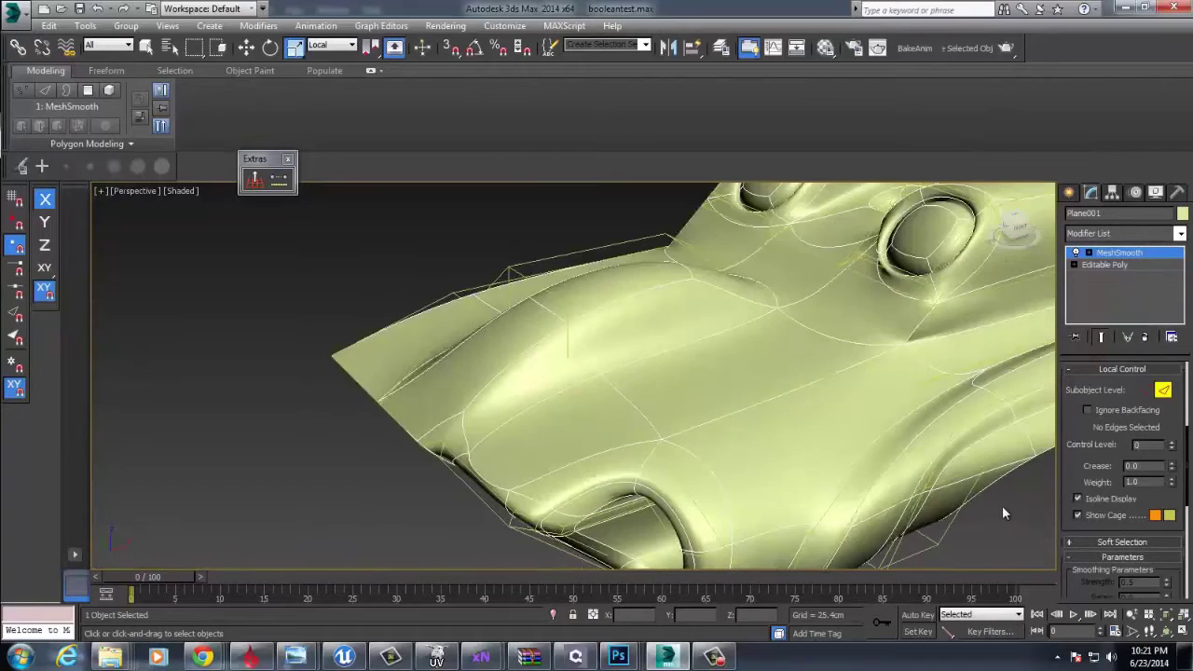
pyautogui.keyDown('alt'); pyautogui.moveTo(1003, 506); pyautogui.dragTo(847, 502, button='middle'); pyautogui.keyUp('alt')
pyautogui.click(1152, 254)
pyautogui.click(952, 441)
pyautogui.scroll(-4, 936, 479)
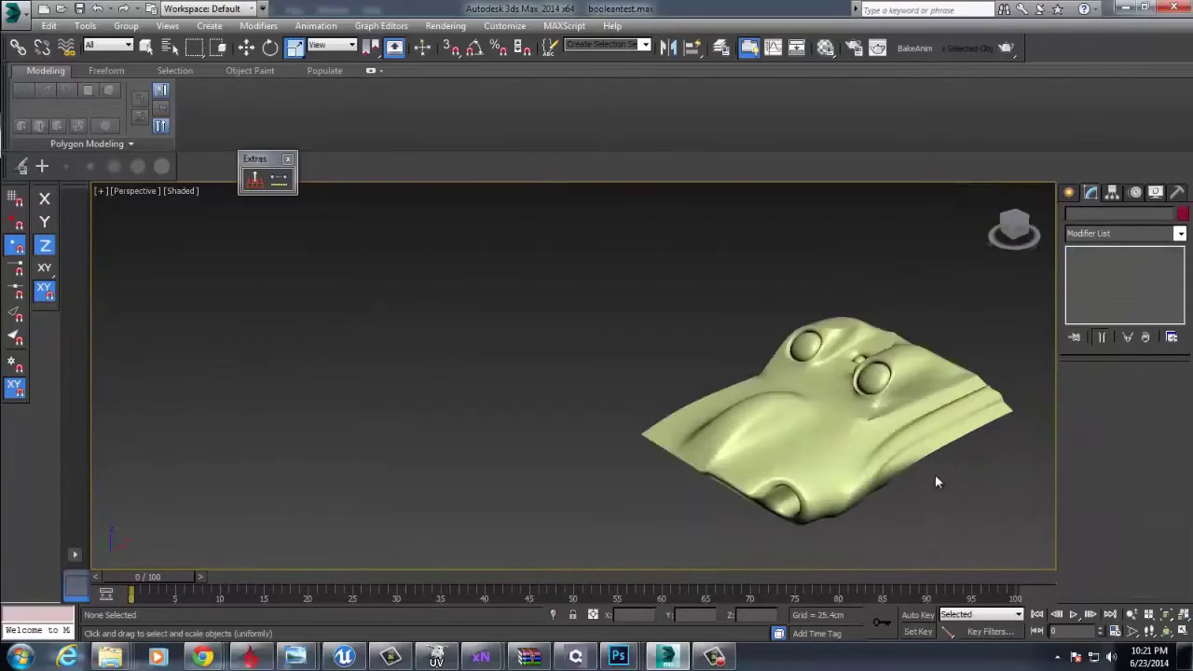
pyautogui.keyDown('alt'); pyautogui.moveTo(937, 480); pyautogui.dragTo(959, 473, button='middle'); pyautogui.keyUp('alt')
pyautogui.scroll(2, 960, 472)
pyautogui.scroll(2, 889, 451)
pyautogui.moveTo(889, 451); pyautogui.dragTo(930, 488, button='middle')
pyautogui.click(807, 408)
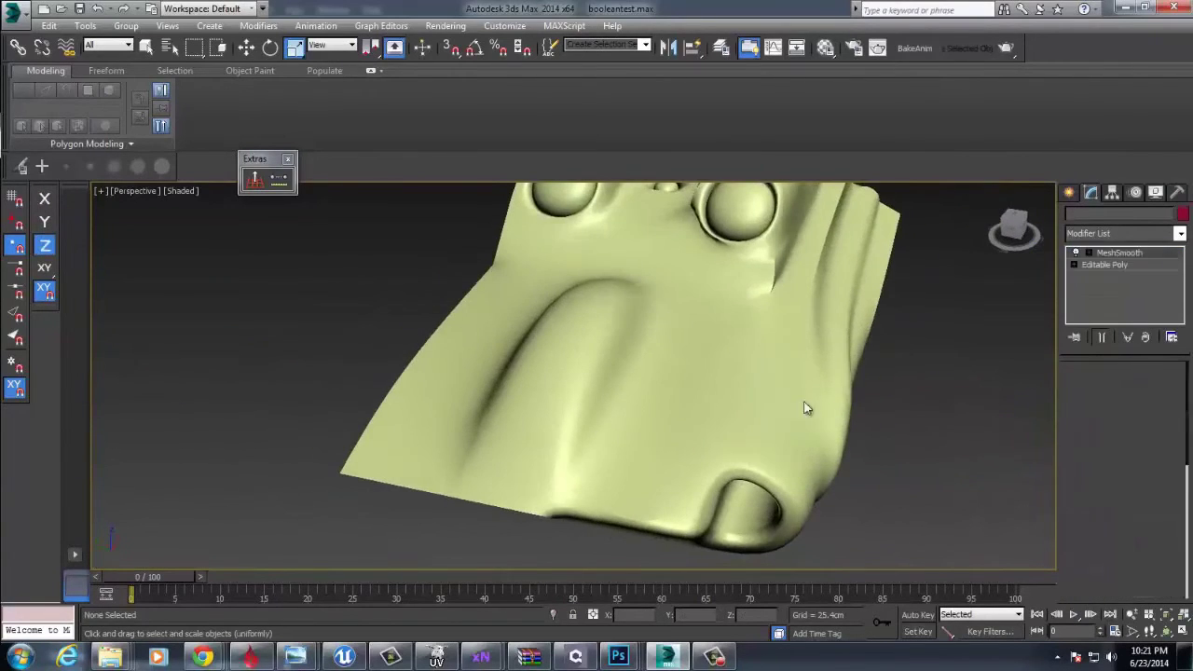
pyautogui.moveTo(807, 408); pyautogui.dragTo(919, 454, button='middle')
# In Editable Poly, inset the flat polygon between the front hump and the side fold and make it regular with GeoPoly
pyautogui.click(1105, 265)
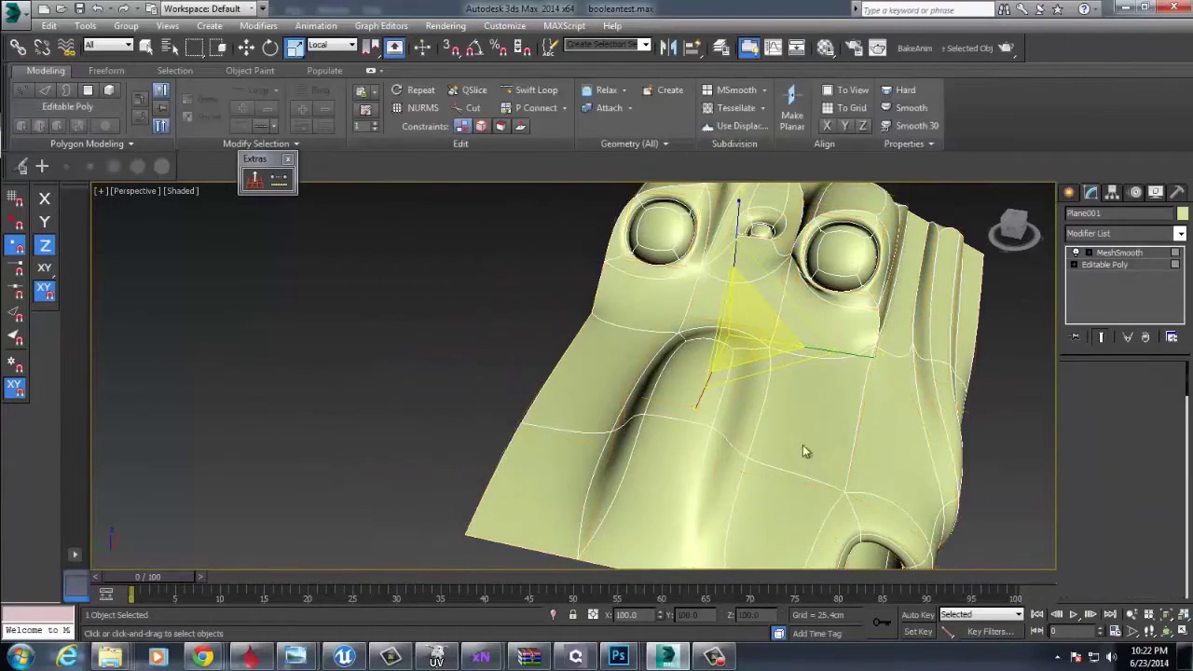
pyautogui.press('4')
pyautogui.click(816, 435)
pyautogui.keyDown('alt'); pyautogui.moveTo(768, 531); pyautogui.dragTo(779, 405, button='middle'); pyautogui.keyUp('alt')
pyautogui.rightClick(767, 403)
pyautogui.click(744, 478)
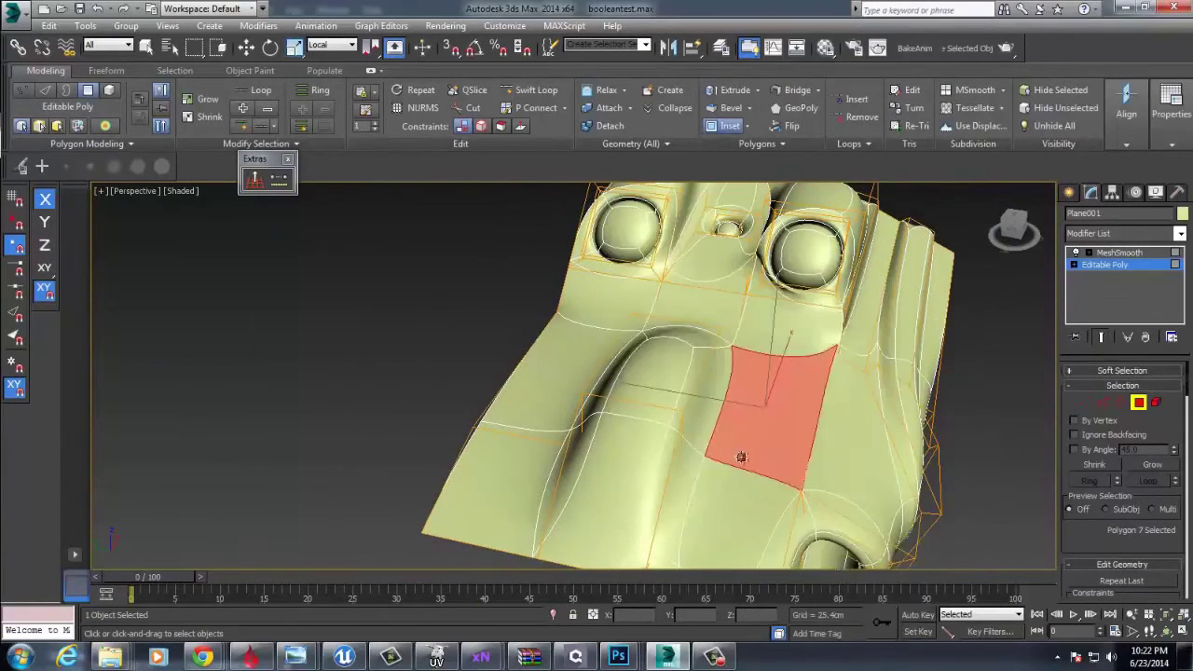
pyautogui.moveTo(764, 392); pyautogui.dragTo(775, 443)
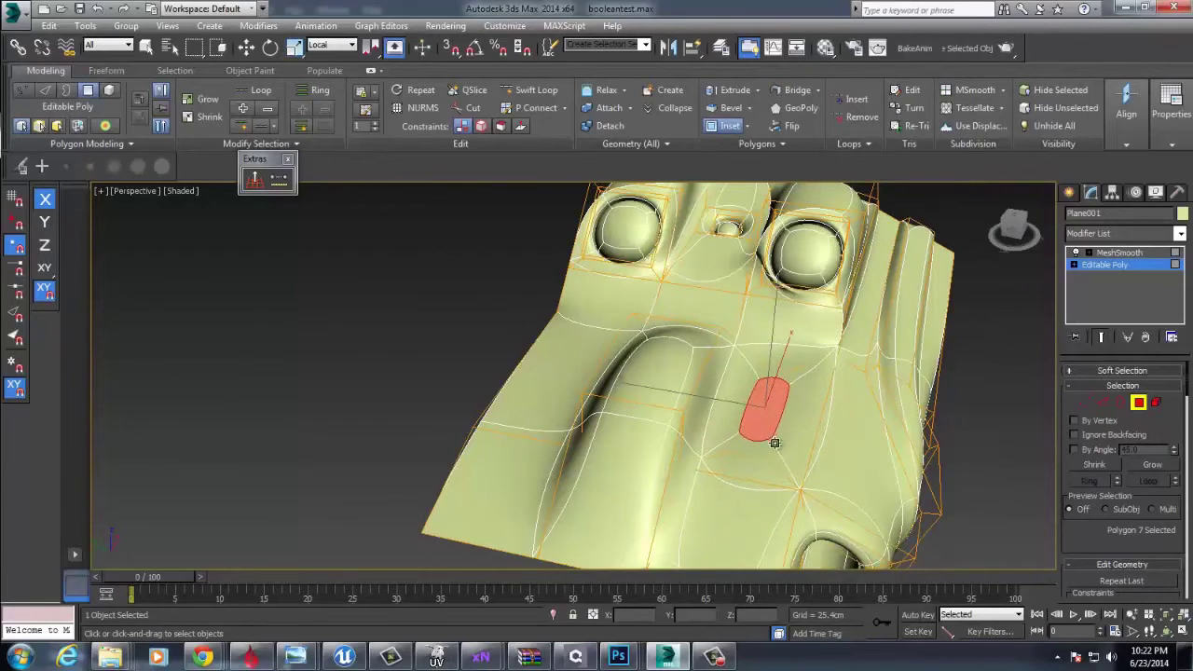
pyautogui.click(800, 108)
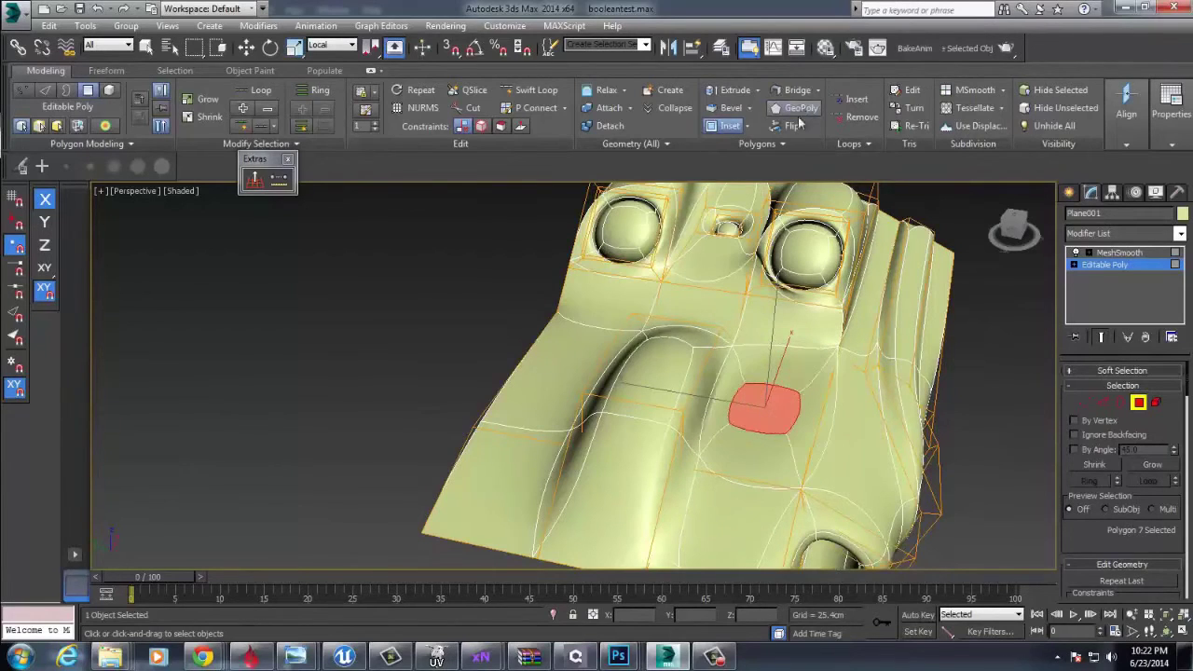
pyautogui.press('r')
# Bevel the inset polygon between the front hump and the side fold
pyautogui.rightClick(773, 394)
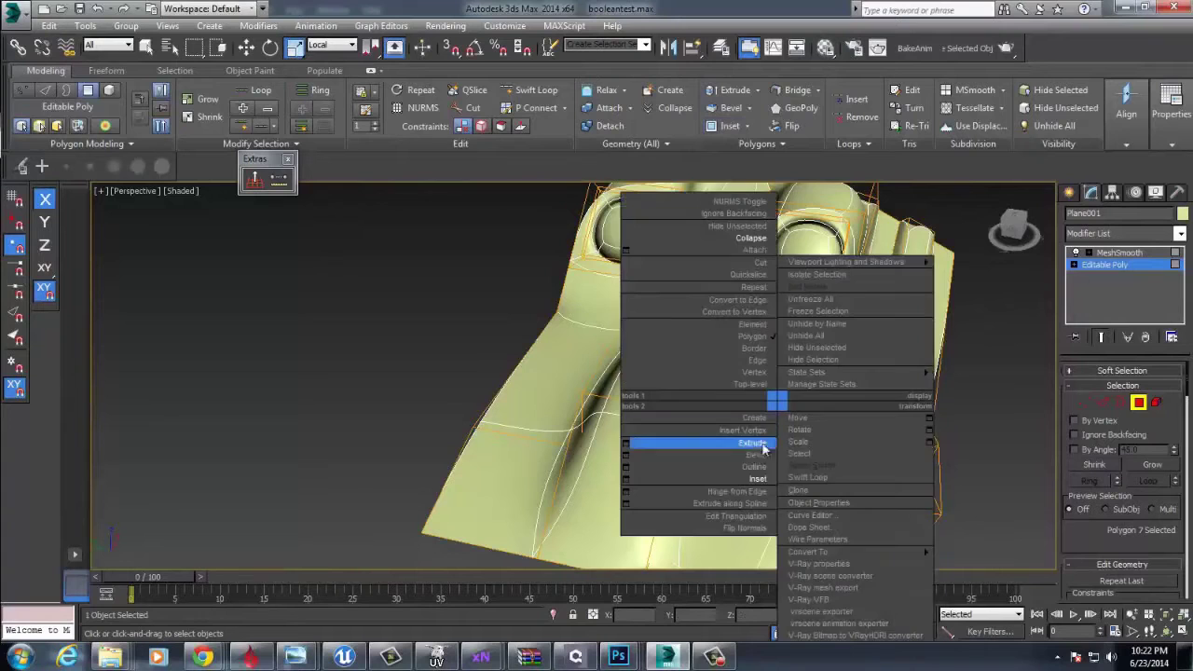
pyautogui.click(701, 456)
pyautogui.moveTo(772, 390); pyautogui.dragTo(793, 432)
pyautogui.keyDown('alt'); pyautogui.moveTo(793, 433); pyautogui.dragTo(772, 442, button='middle'); pyautogui.keyUp('alt')
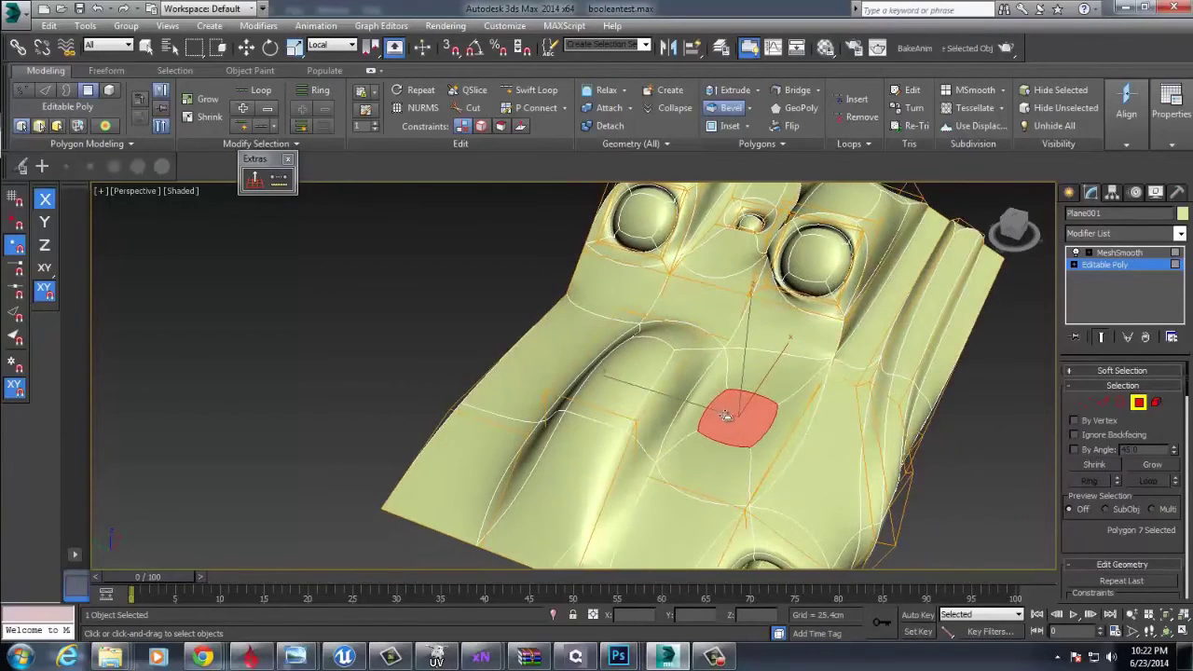
# Rotate the beveled inset polygon and stretch it to about 133% along X, turning it further so its two ends tilt
pyautogui.press('e')
pyautogui.moveTo(754, 447); pyautogui.dragTo(771, 439)
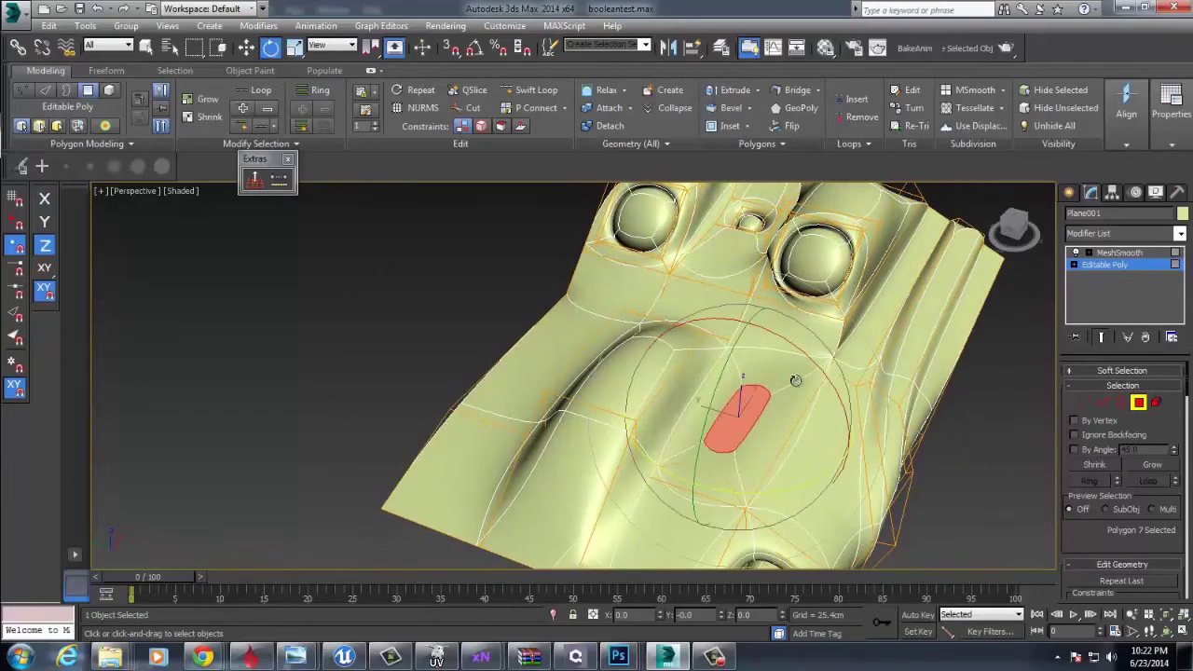
pyautogui.press('r')
pyautogui.moveTo(697, 483); pyautogui.dragTo(681, 503)
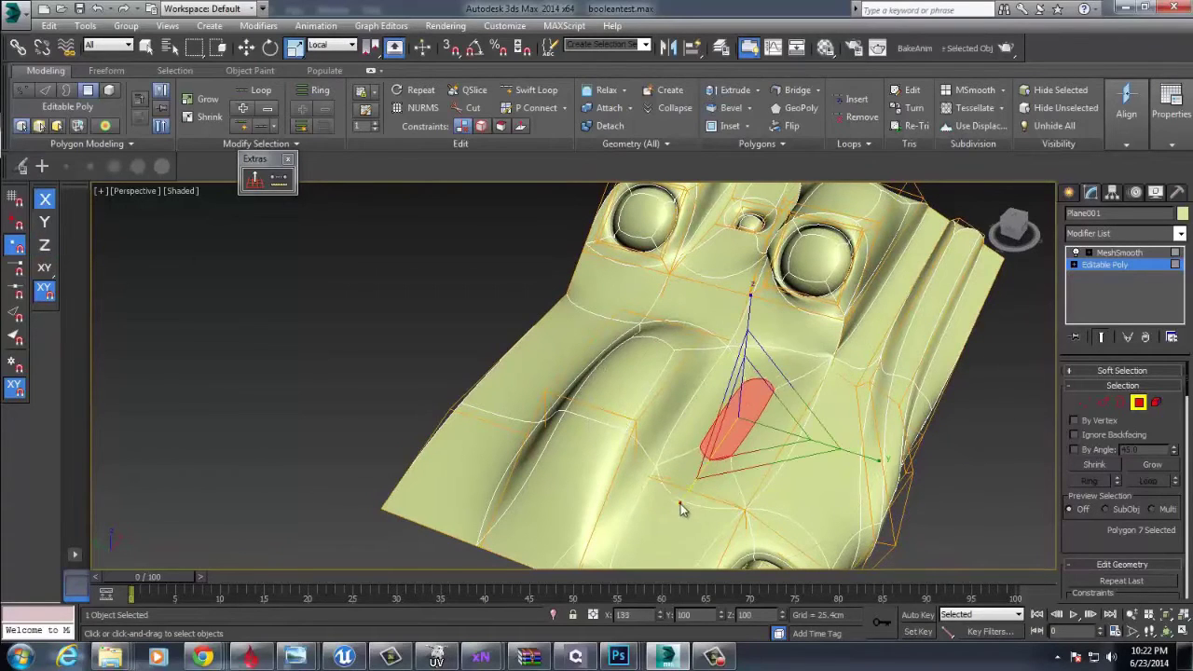
pyautogui.press('e')
pyautogui.moveTo(736, 358)
pyautogui.mouseDown()
pyautogui.moveTo(747, 341)
pyautogui.moveTo(744, 367)
pyautogui.mouseUp()
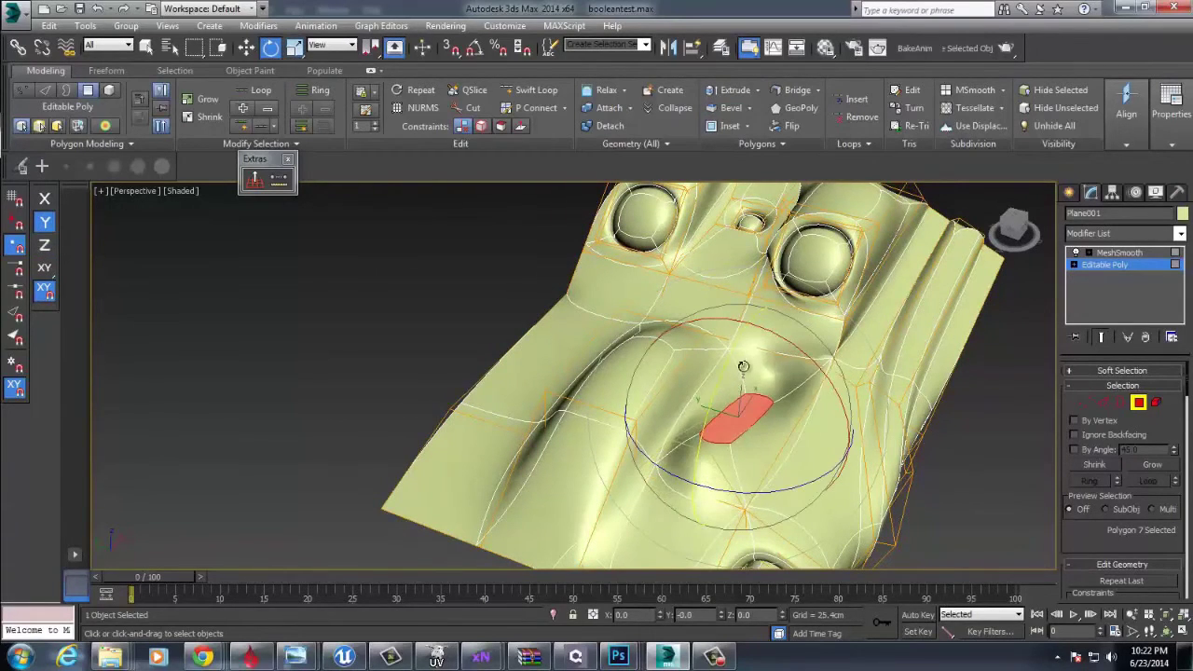
pyautogui.keyDown('alt'); pyautogui.moveTo(743, 366); pyautogui.dragTo(684, 354, button='middle'); pyautogui.keyUp('alt')
pyautogui.rightClick(643, 370)
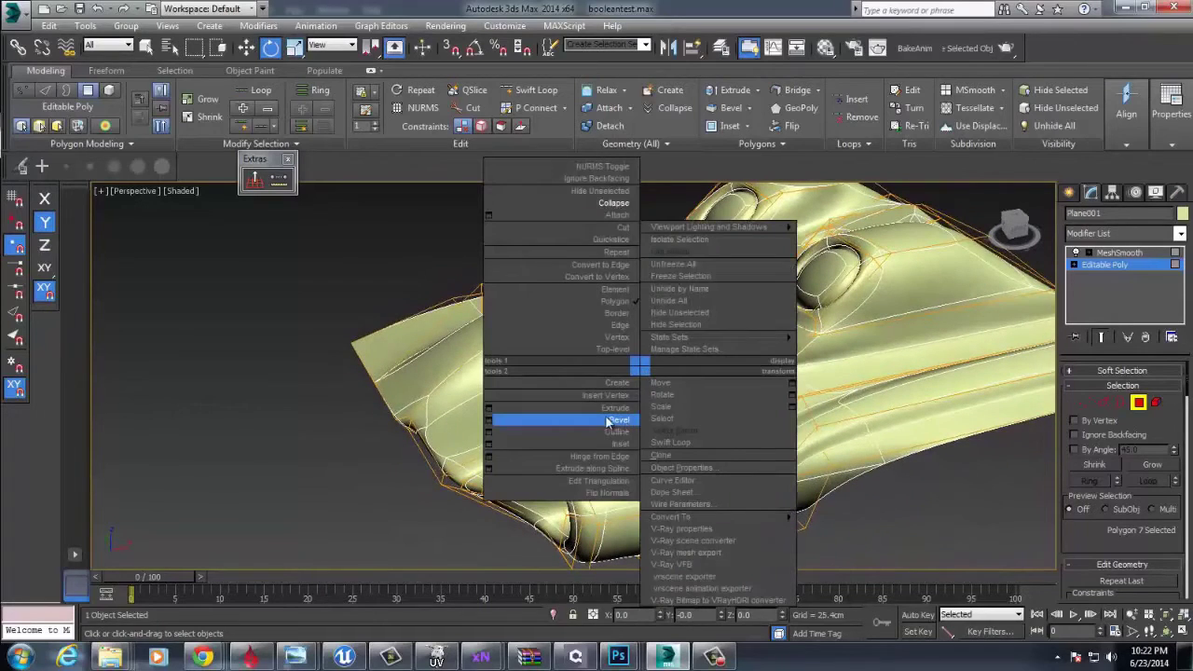
pyautogui.click(607, 425)
pyautogui.keyDown('alt'); pyautogui.moveTo(612, 417); pyautogui.dragTo(512, 508, button='middle'); pyautogui.keyUp('alt')
pyautogui.moveTo(642, 400); pyautogui.dragTo(699, 395, button='middle')
pyautogui.scroll(3, 698, 395)
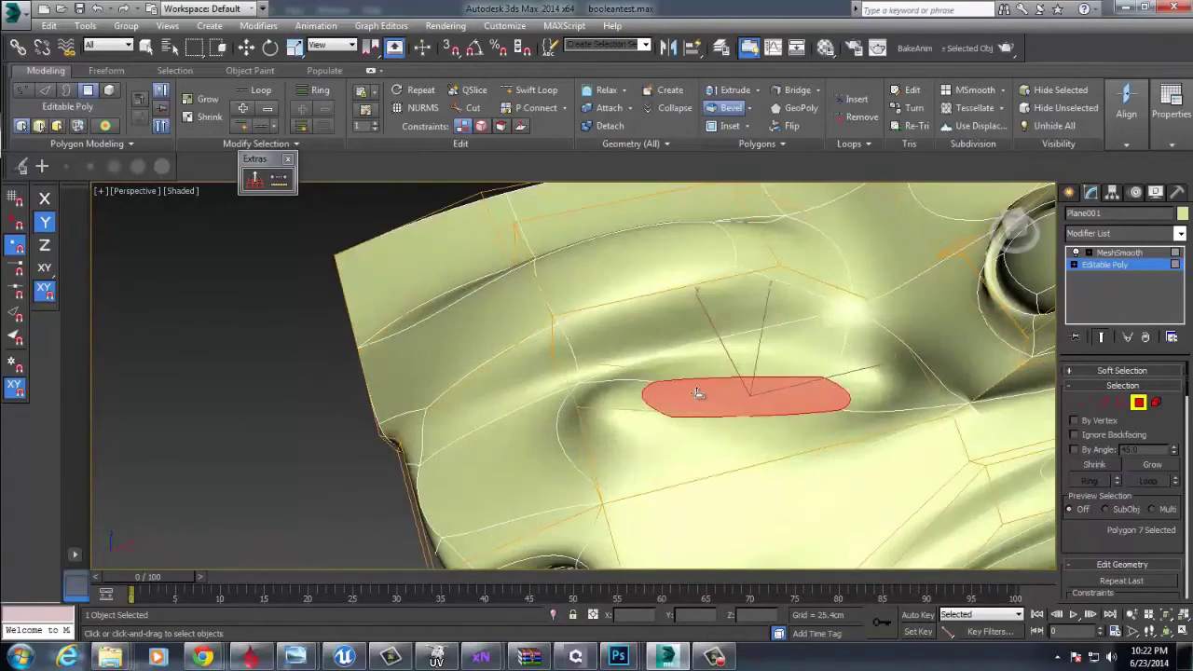
pyautogui.rightClick(696, 396)
# Try to add an edge loop with Swift Loop close to the end of the inset polygon
pyautogui.press('2')
pyautogui.rightClick(586, 402)
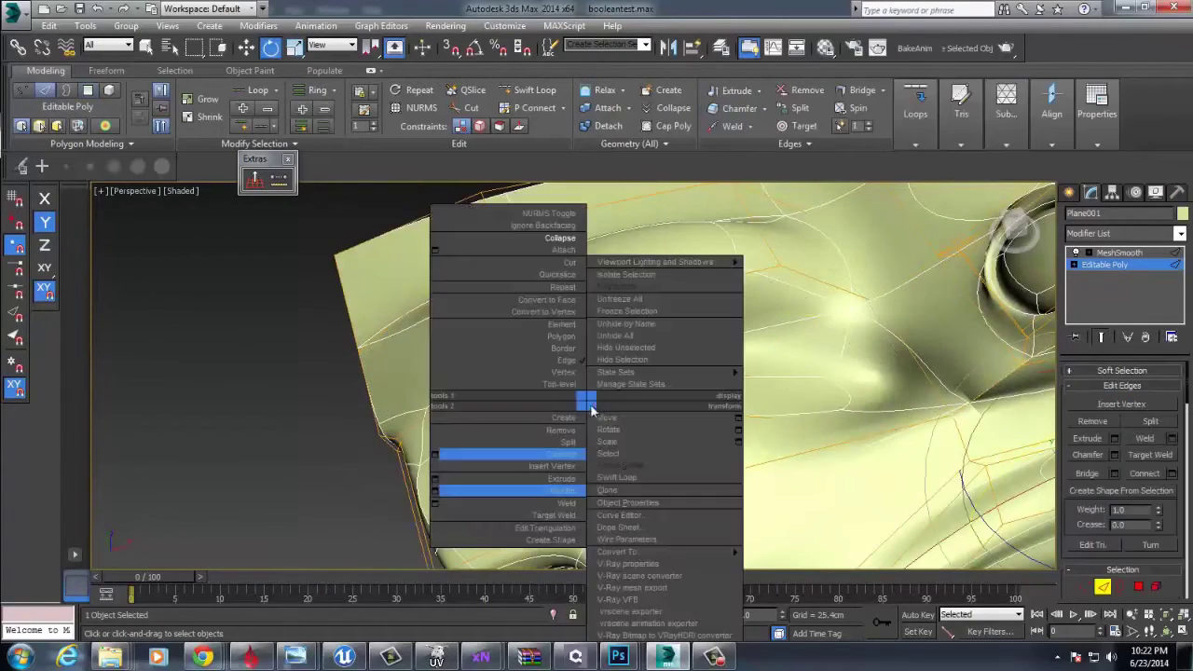
pyautogui.click(613, 477)
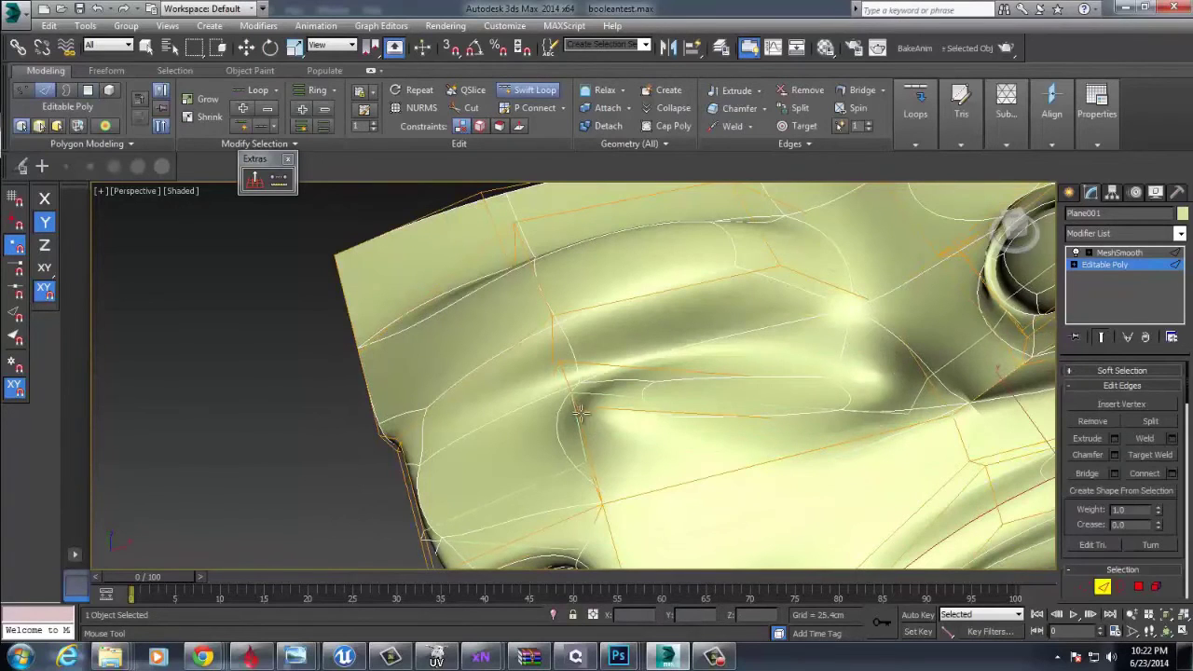
pyautogui.keyDown('alt'); pyautogui.moveTo(586, 440); pyautogui.dragTo(708, 497, button='middle'); pyautogui.keyUp('alt')
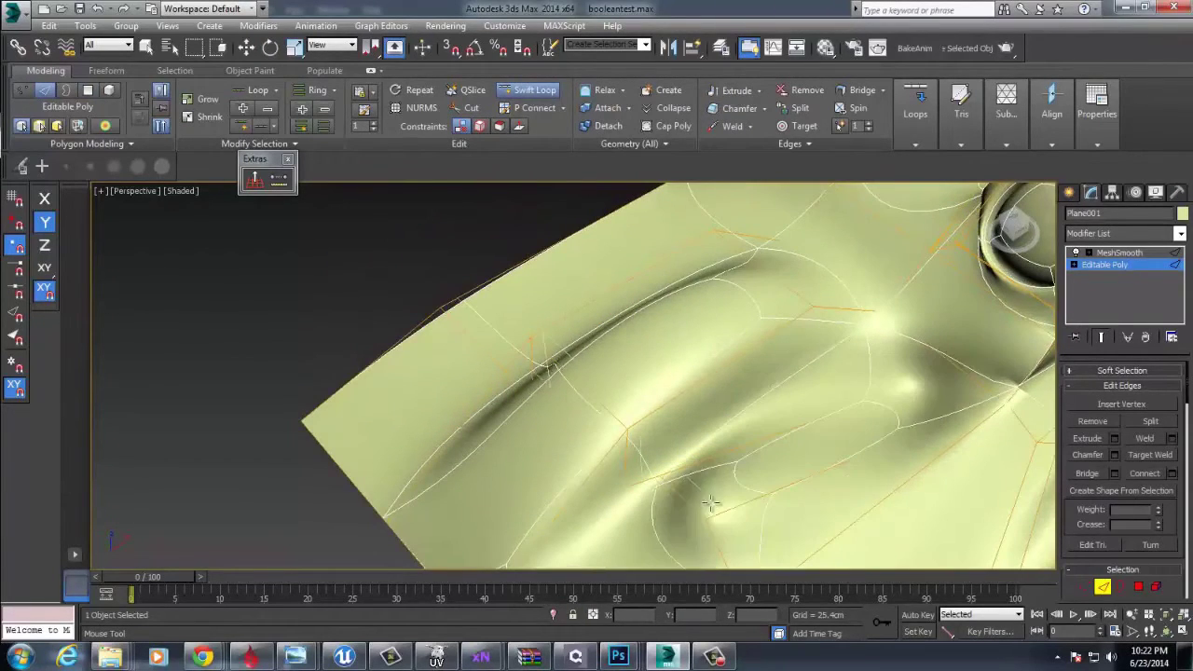
pyautogui.click(669, 479)
pyautogui.scroll(-4, 657, 432)
pyautogui.keyDown('alt'); pyautogui.moveTo(656, 432); pyautogui.dragTo(778, 406, button='middle'); pyautogui.keyUp('alt')
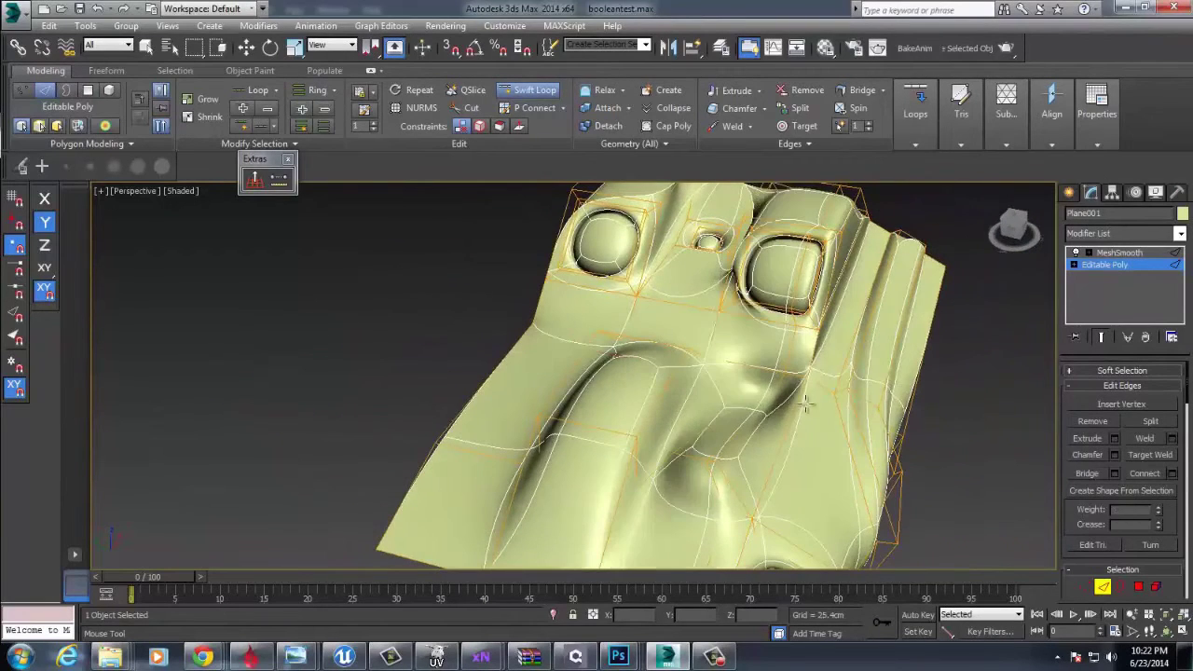
# In MeshSmooth, select the three connected cage edges at the near end of the inset detail and raise their crease to 0.61
pyautogui.press('w')
pyautogui.click(751, 368)
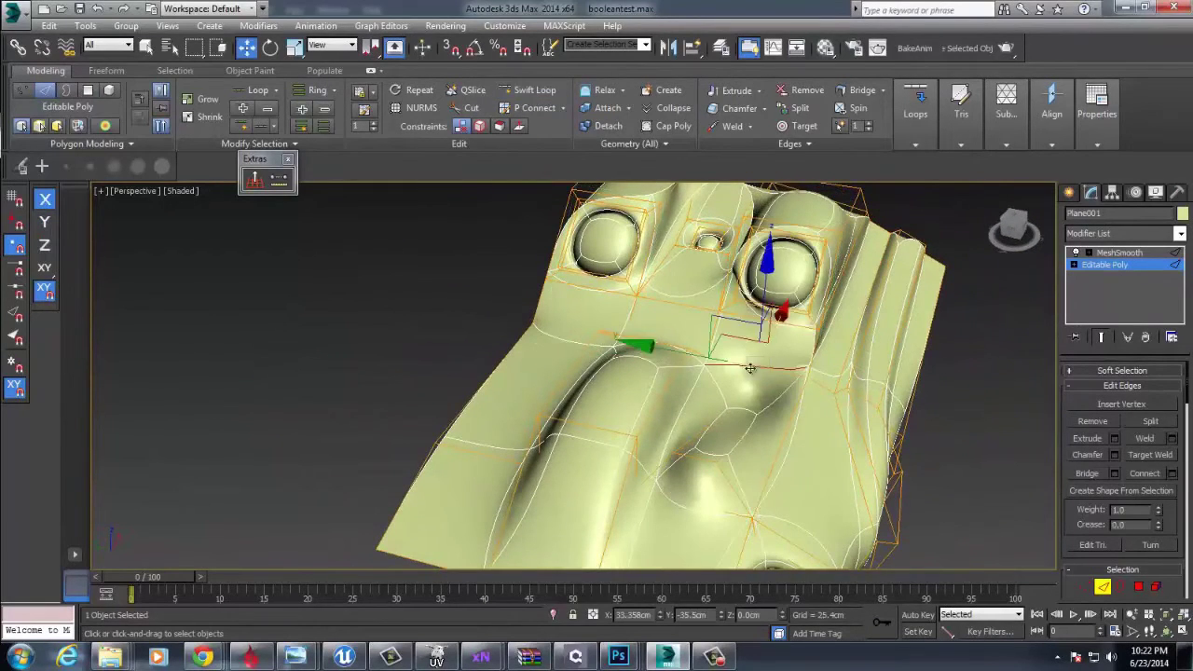
pyautogui.keyDown('alt'); pyautogui.moveTo(737, 419); pyautogui.dragTo(746, 457, button='middle'); pyautogui.keyUp('alt')
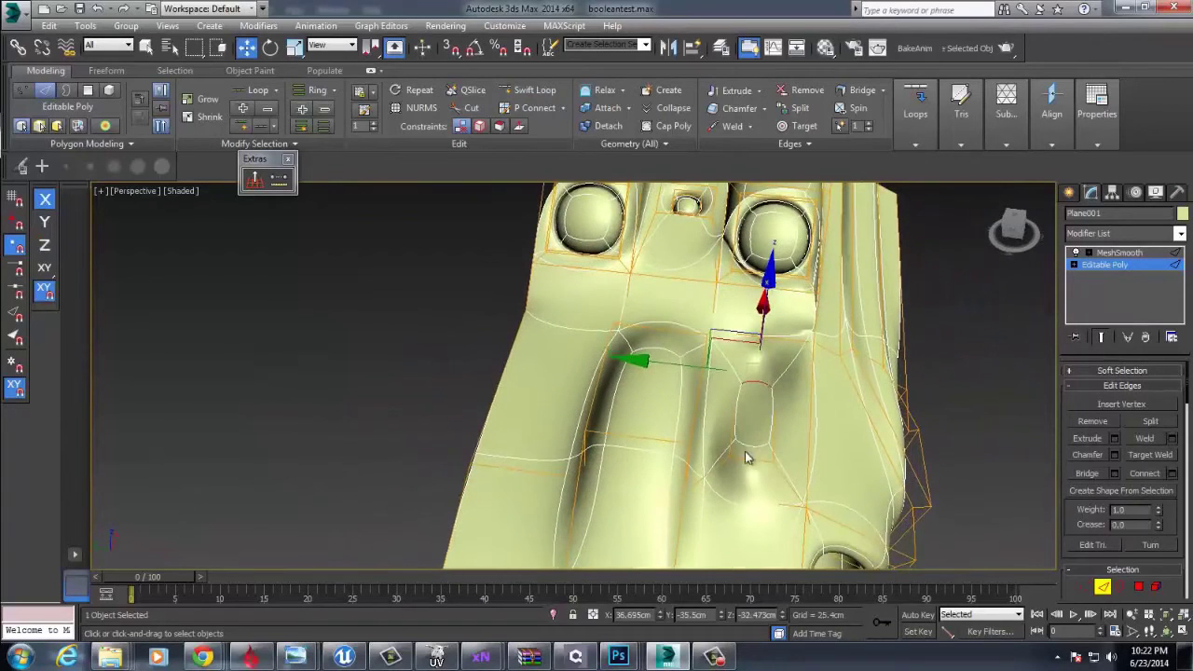
pyautogui.moveTo(750, 469); pyautogui.dragTo(695, 472)
pyautogui.click(1119, 253)
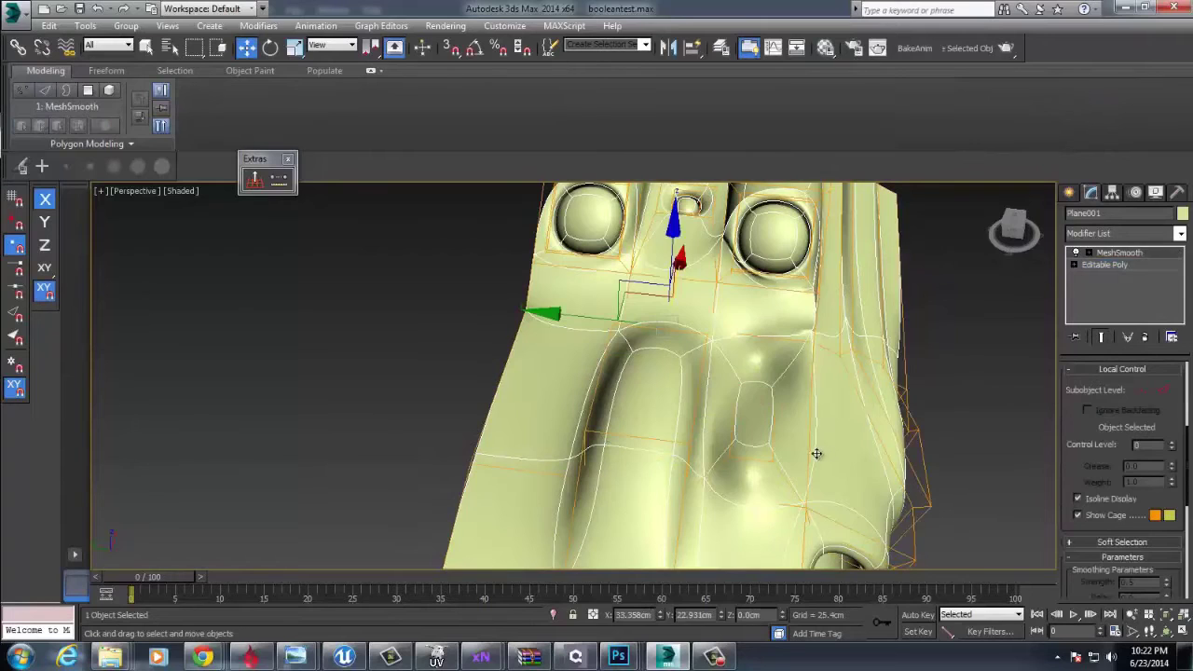
pyautogui.click(753, 463)
pyautogui.keyDown('ctrl'); pyautogui.click(749, 460); pyautogui.keyUp('ctrl')
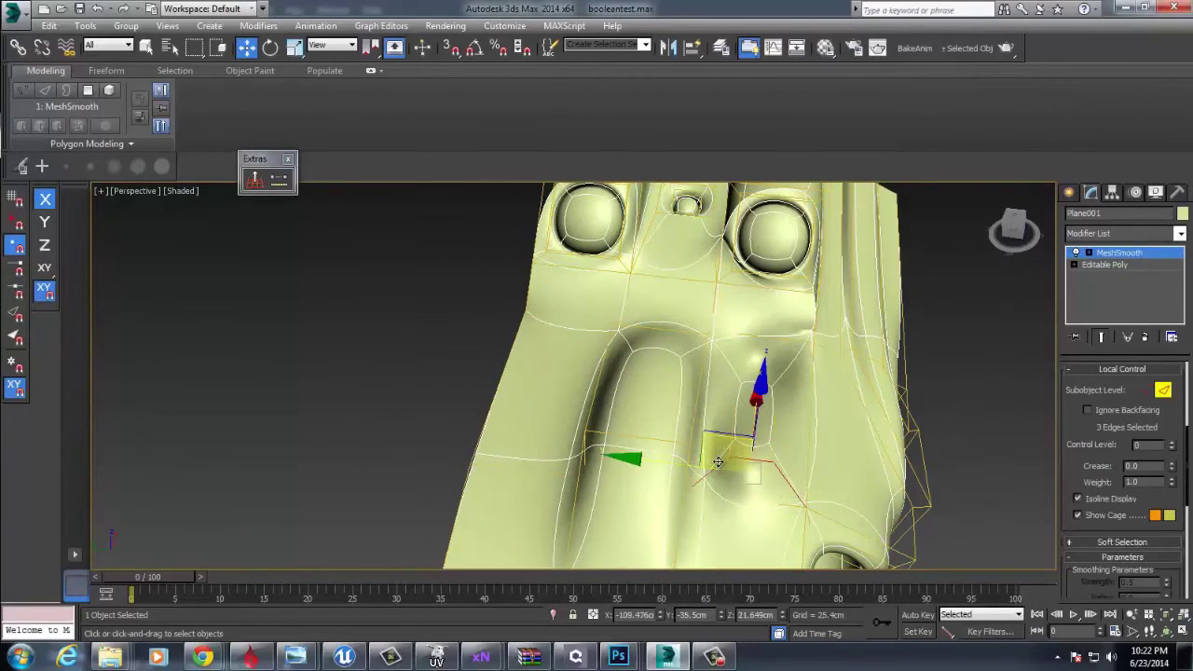
pyautogui.scroll(-1, 1178, 469)
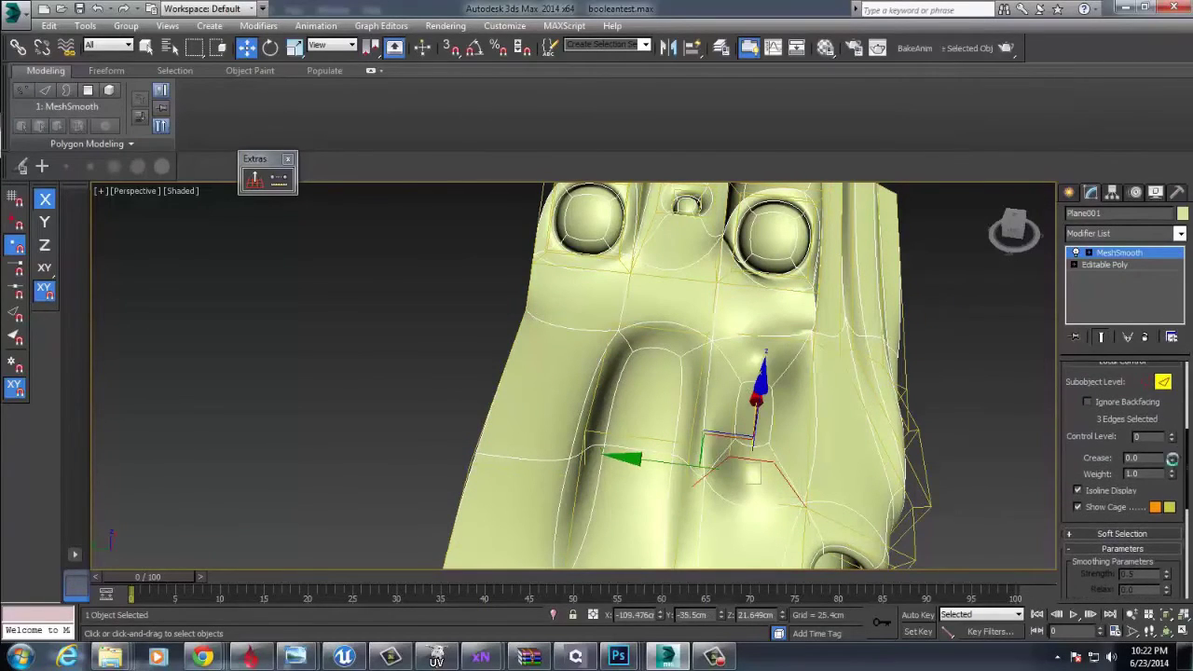
pyautogui.moveTo(1173, 458); pyautogui.dragTo(1174, 419)
# Set the crease to 0.05 on the cage edge joining the far end of the inset detail to the side ridge
pyautogui.keyDown('alt'); pyautogui.moveTo(910, 406); pyautogui.dragTo(727, 373, button='middle'); pyautogui.keyUp('alt')
pyautogui.scroll(3, 676, 372)
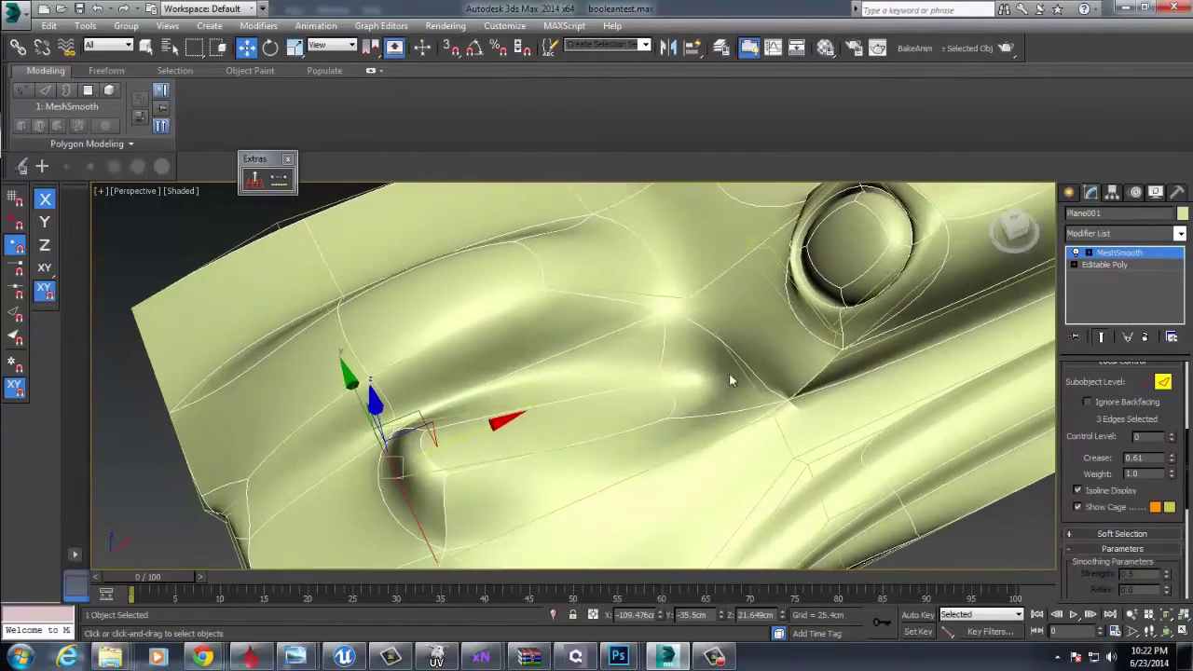
pyautogui.click(737, 374)
pyautogui.click(679, 402)
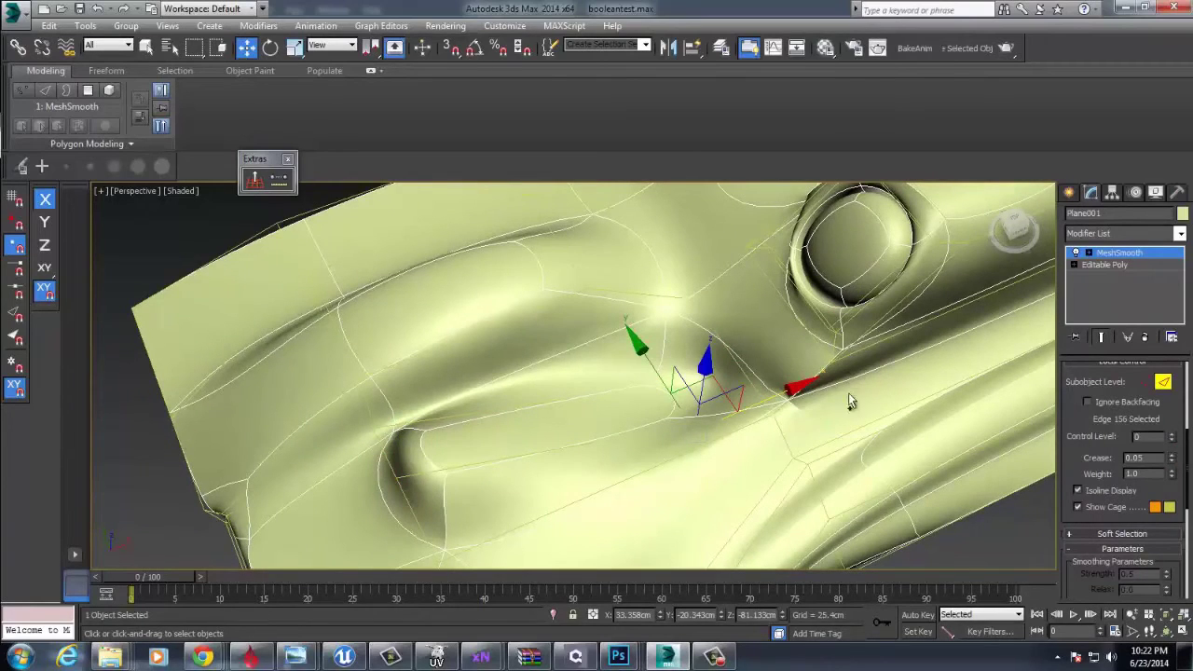
# Try a different MeshSmooth weight on the corner vertex between the inset detail and the side ridge, and undo it
pyautogui.click(739, 367)
pyautogui.click(738, 369)
pyautogui.keyDown('alt'); pyautogui.moveTo(739, 369); pyautogui.dragTo(763, 393, button='middle'); pyautogui.keyUp('alt')
pyautogui.scroll(3, 847, 346)
pyautogui.scroll(3, 799, 386)
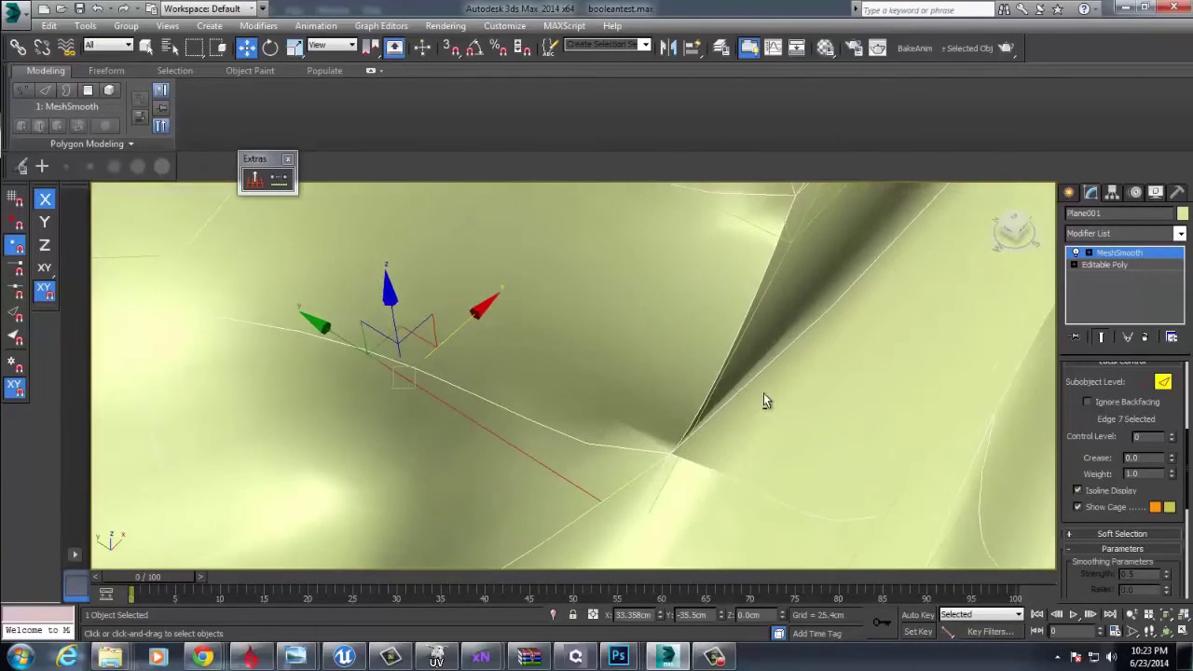
pyautogui.press('1')
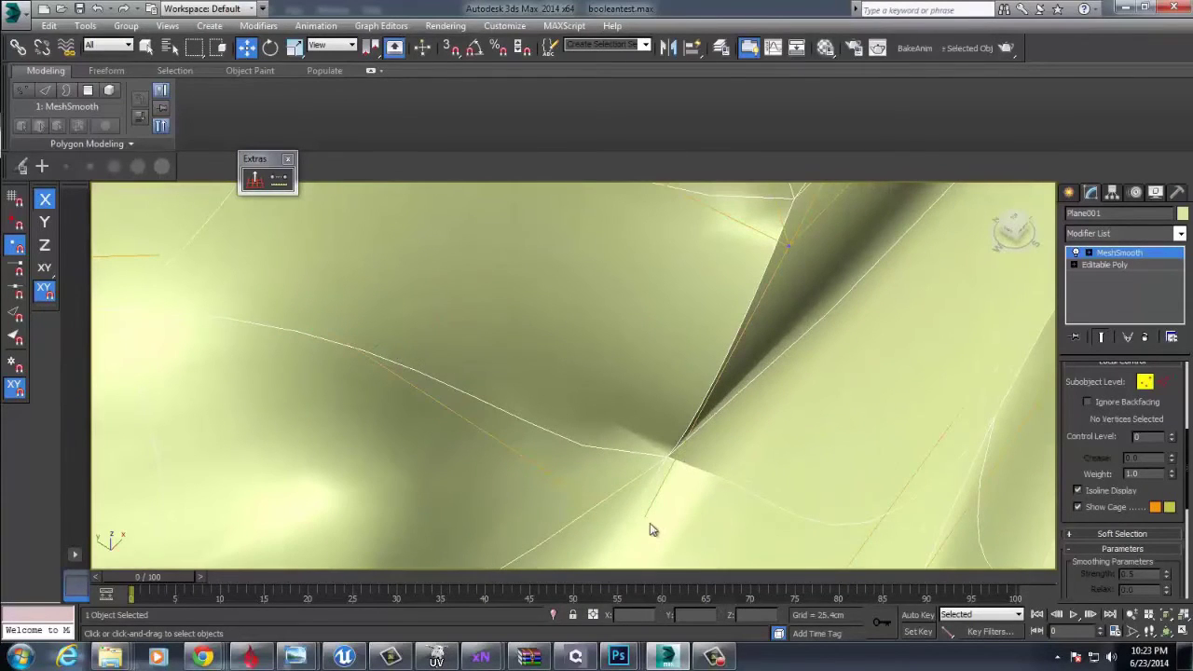
pyautogui.click(671, 440)
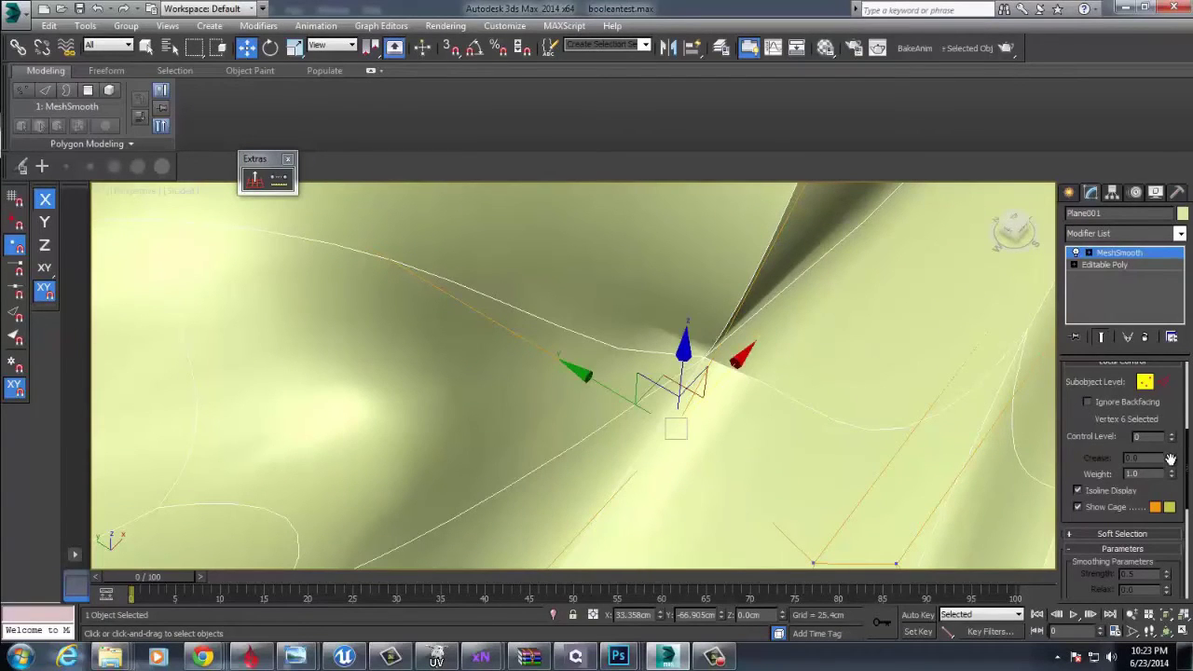
pyautogui.moveTo(1174, 477); pyautogui.dragTo(1173, 448)
pyautogui.hotkey('ctrl', 'z')
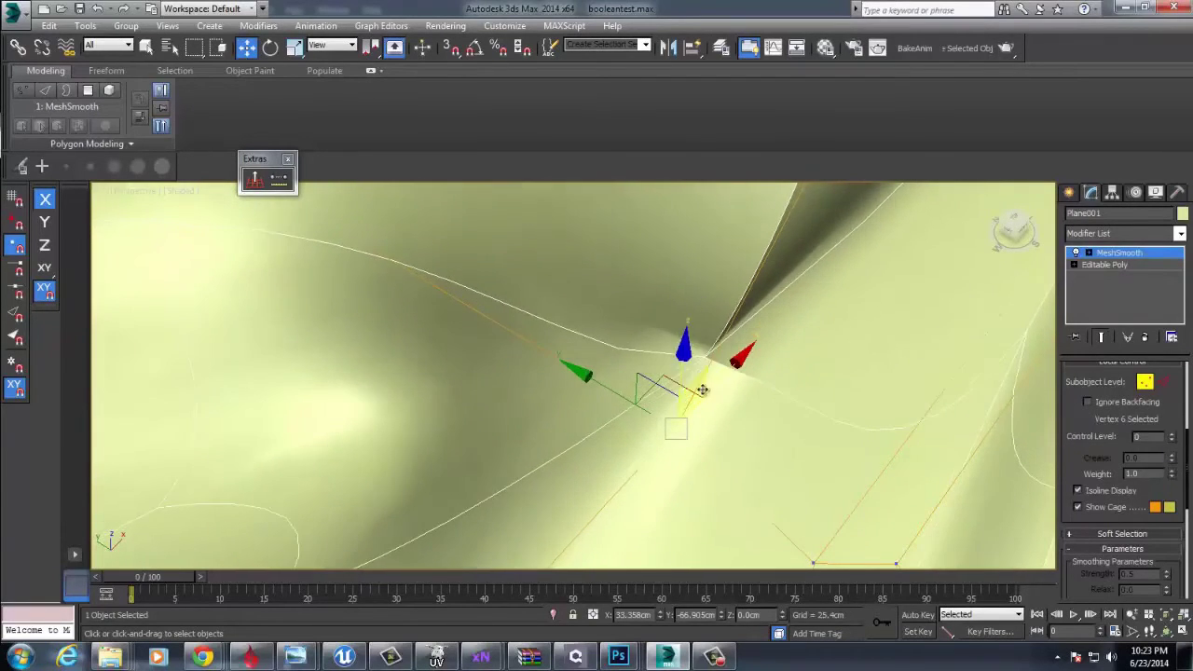
# Select the six cage edges meeting at the corner vertex beside the side ridge and set their crease to 0.0
pyautogui.press('2')
pyautogui.click(673, 390)
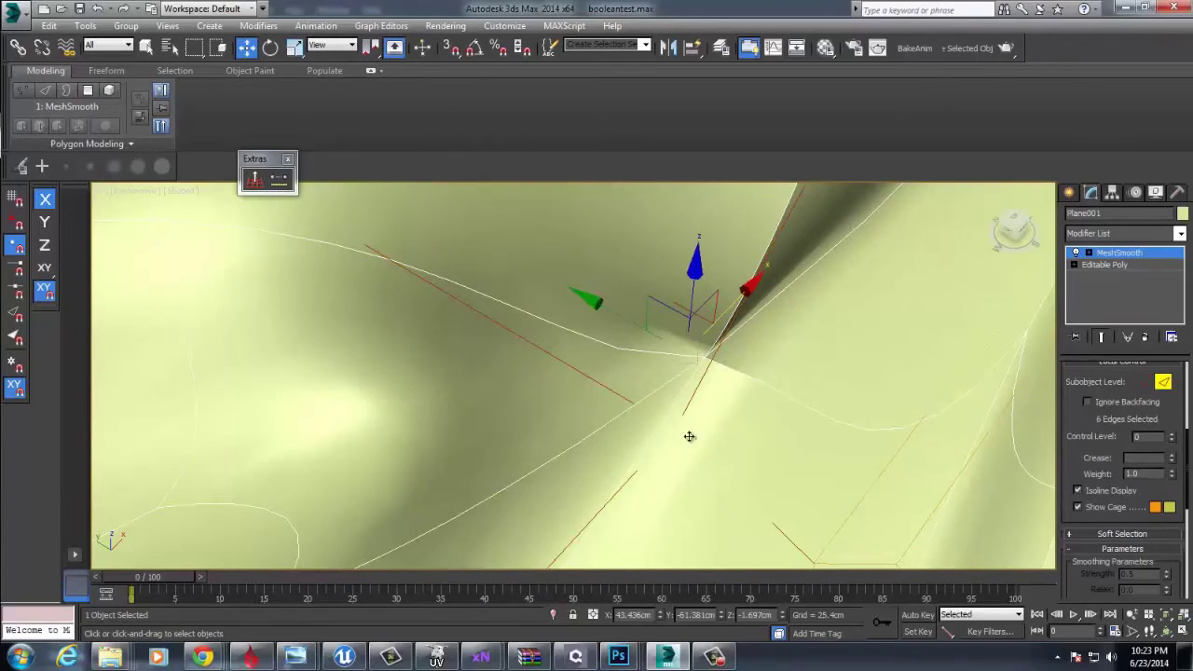
pyautogui.moveTo(1174, 462); pyautogui.dragTo(1167, 477)
pyautogui.scroll(-4, 611, 369)
pyautogui.scroll(-3, 613, 373)
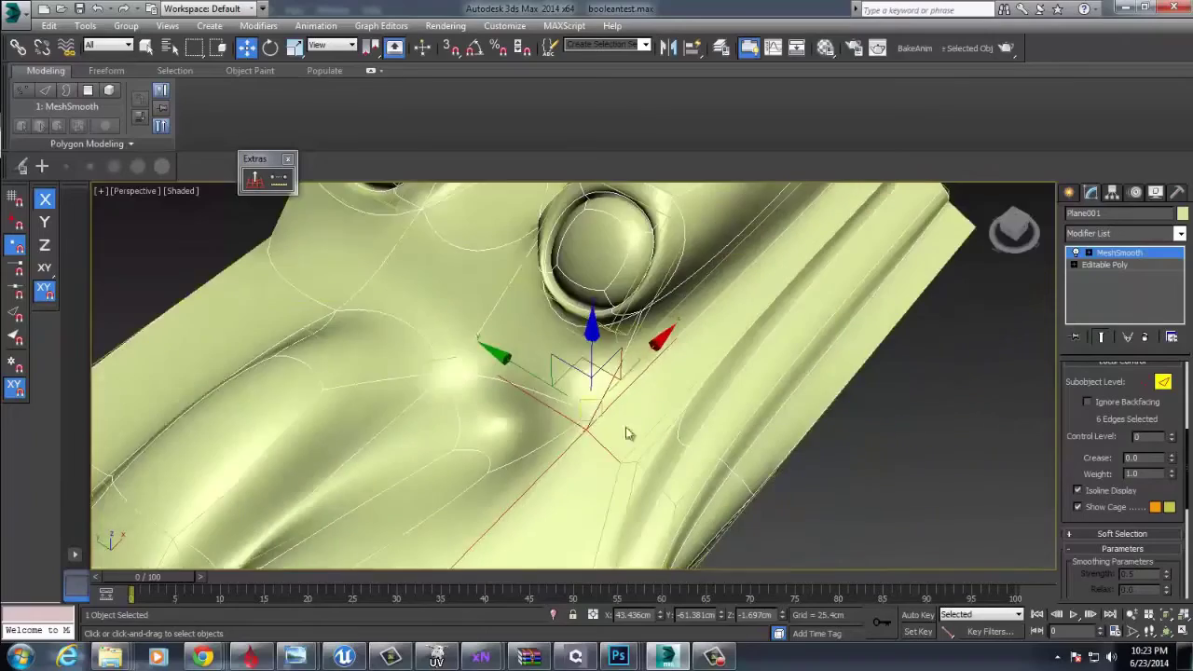
# Leave sub-object editing, deselect the model and examine the smoothed surface around the inset detail and side ridge without the cage
pyautogui.click(672, 435)
pyautogui.keyDown('alt'); pyautogui.moveTo(672, 436); pyautogui.dragTo(633, 381, button='middle'); pyautogui.keyUp('alt')
pyautogui.press('1')
pyautogui.click(622, 377)
pyautogui.press('2')
pyautogui.press('2')
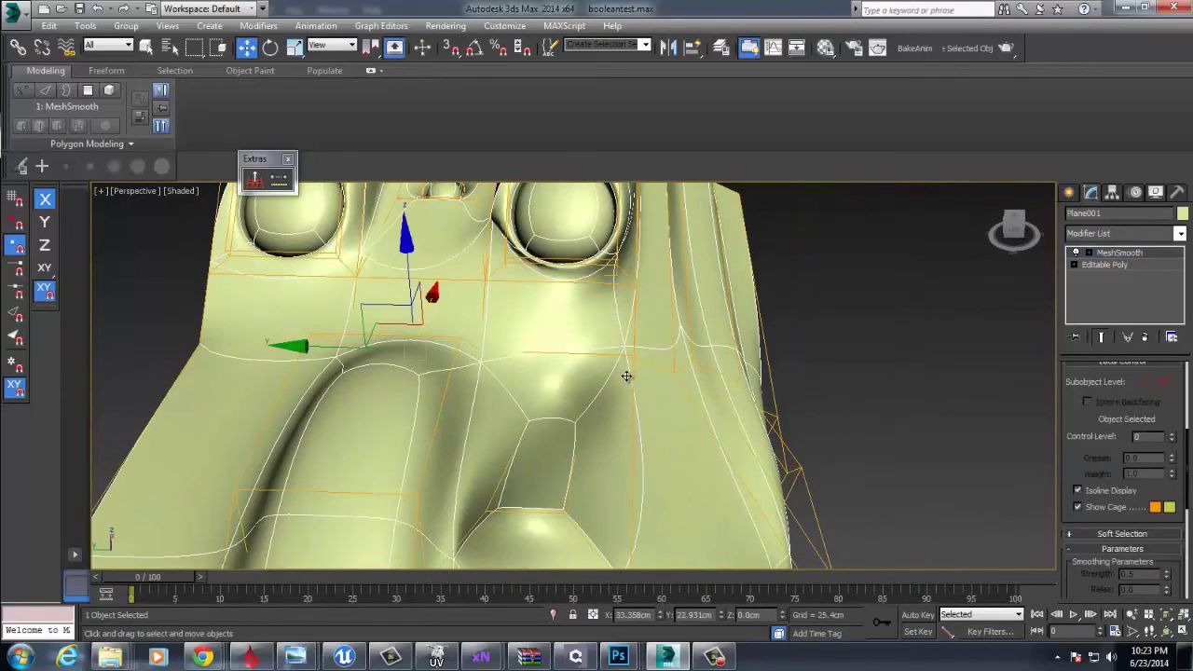
pyautogui.scroll(-5, 898, 413)
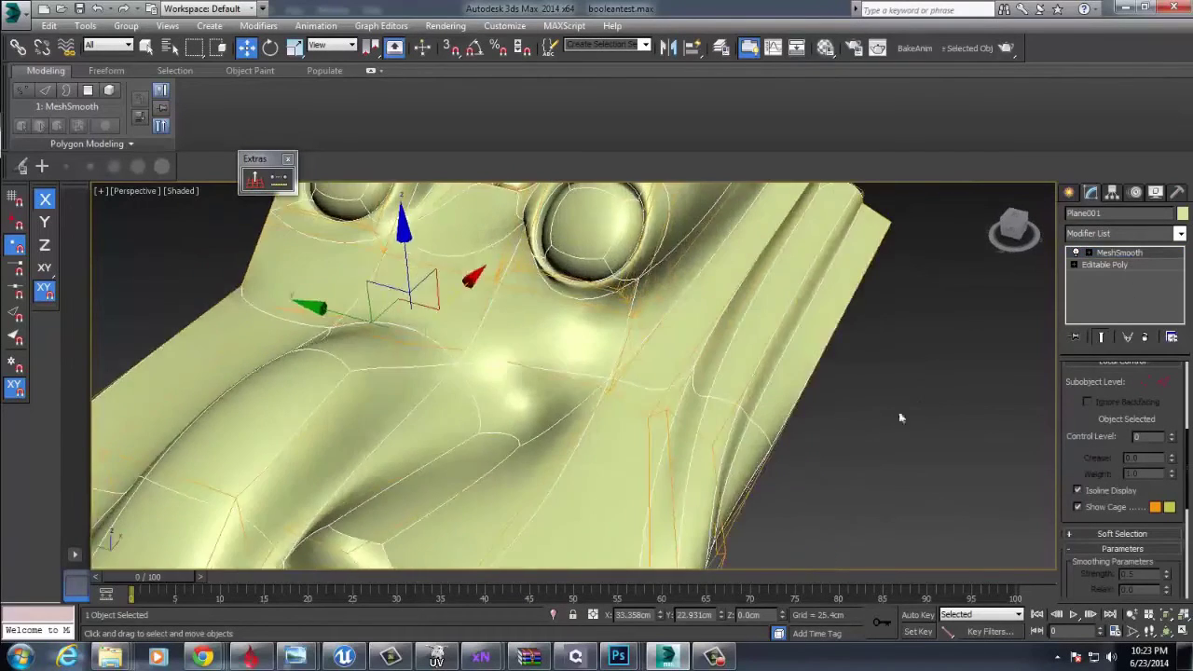
pyautogui.moveTo(829, 426)
pyautogui.keyDown('alt'); pyautogui.mouseDown(button='middle')
pyautogui.moveTo(791, 376)
pyautogui.moveTo(712, 444)
pyautogui.mouseUp(button='middle'); pyautogui.keyUp('alt')
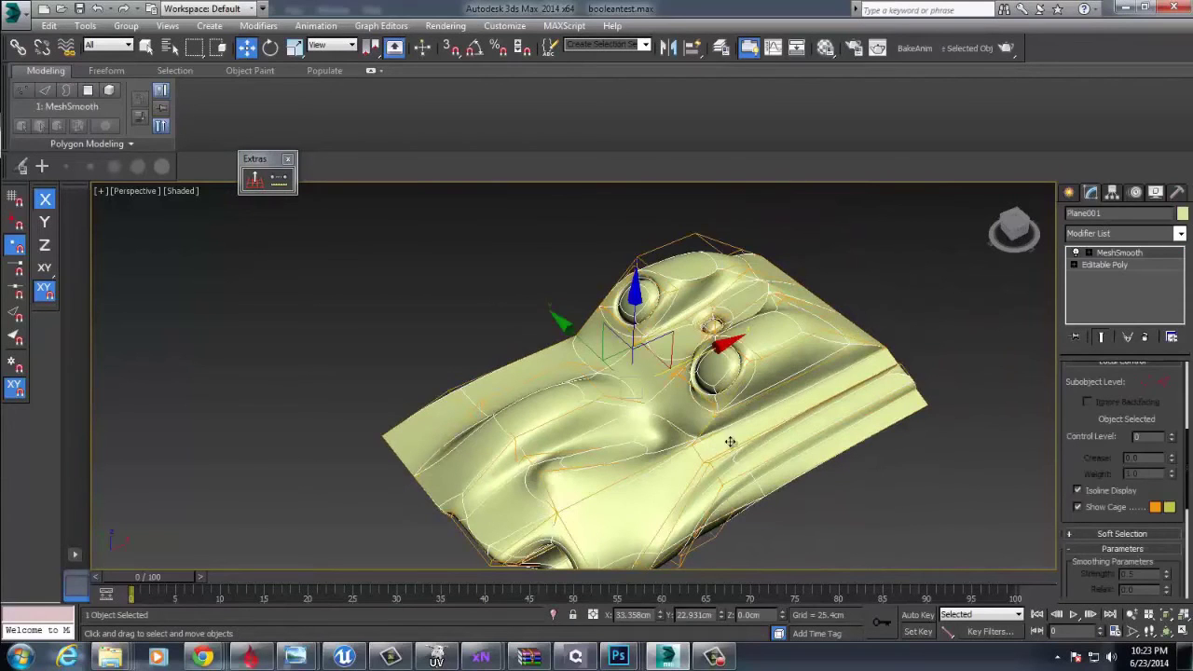
pyautogui.click(936, 324)
pyautogui.scroll(5, 839, 420)
pyautogui.keyDown('alt'); pyautogui.moveTo(839, 421); pyautogui.dragTo(703, 442, button='middle'); pyautogui.keyUp('alt')
pyautogui.scroll(-6, 703, 428)
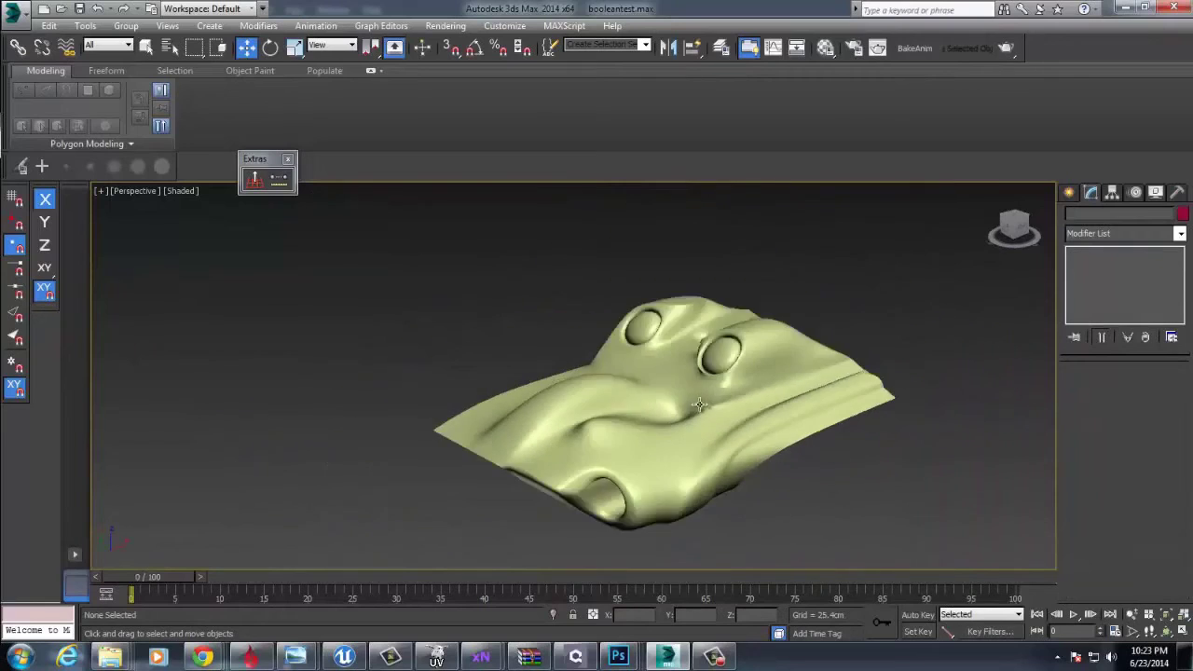
# Reselect the model and examine the area below the round recesses at the Editable Poly and MeshSmooth levels
pyautogui.click(699, 405)
pyautogui.scroll(8, 738, 419)
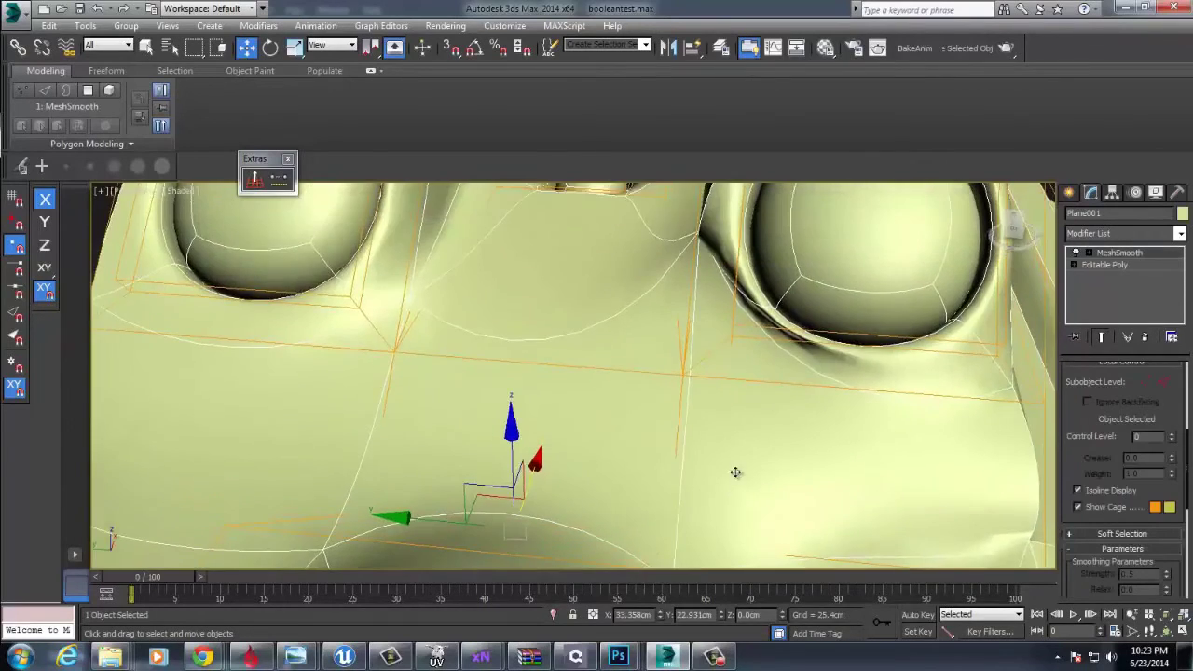
pyautogui.scroll(-7, 736, 472)
pyautogui.click(1121, 267)
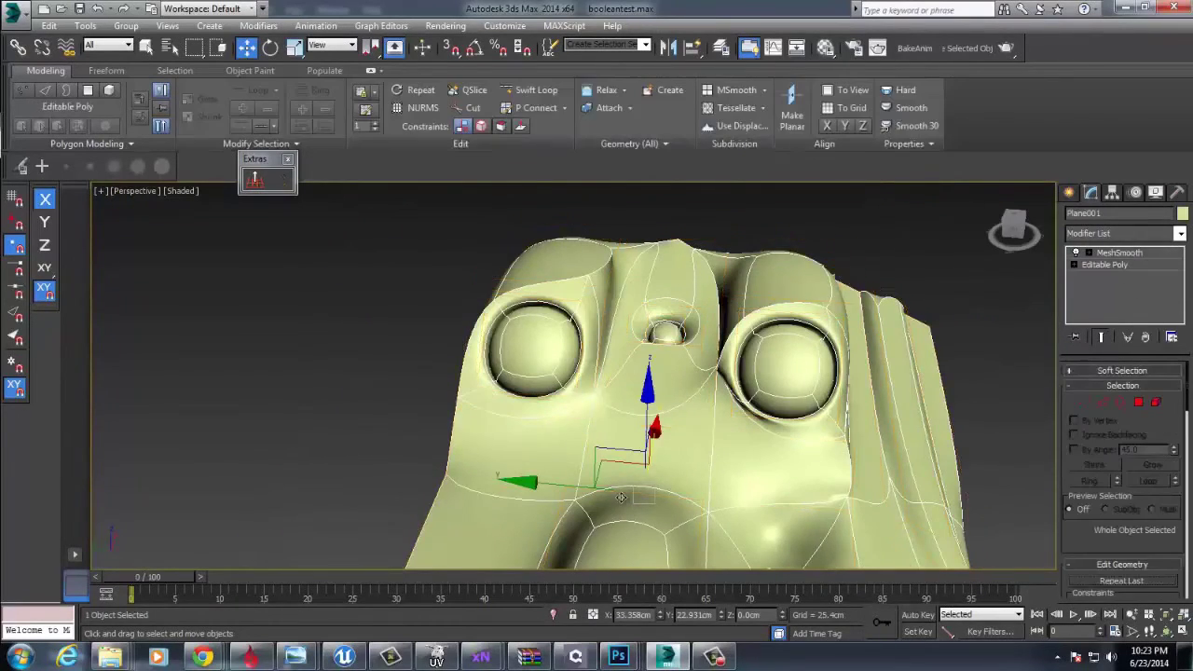
pyautogui.keyDown('alt'); pyautogui.moveTo(832, 473); pyautogui.dragTo(638, 502, button='middle'); pyautogui.keyUp('alt')
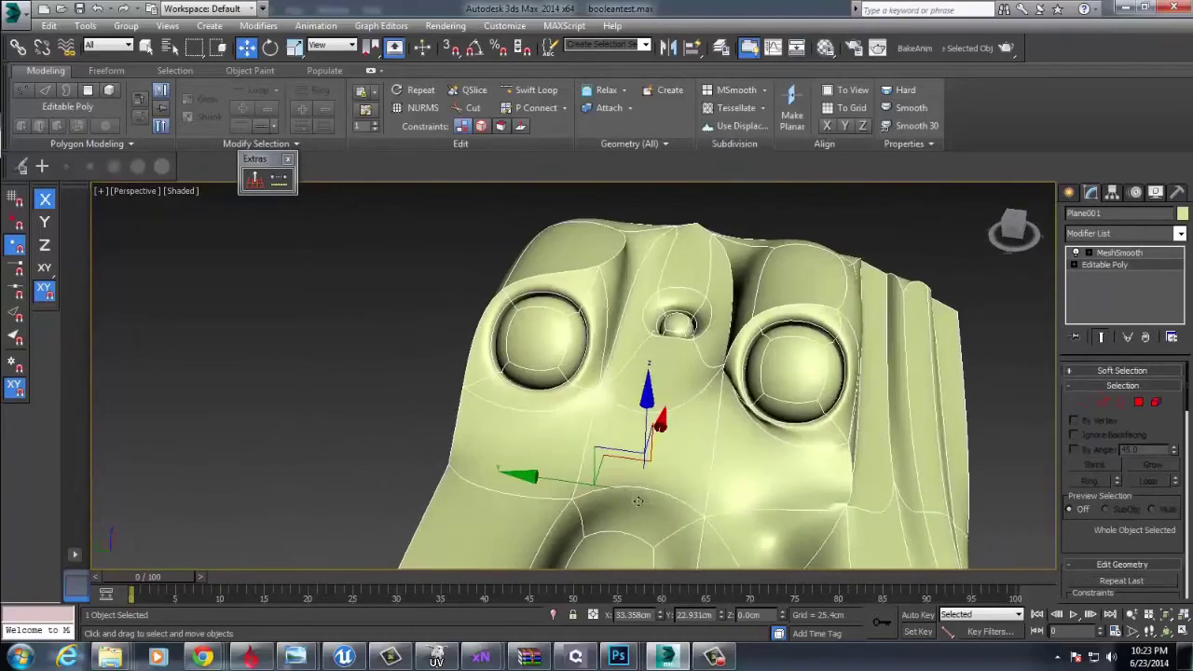
pyautogui.click(794, 475)
pyautogui.keyDown('alt'); pyautogui.moveTo(744, 465); pyautogui.dragTo(703, 415, button='middle'); pyautogui.keyUp('alt')
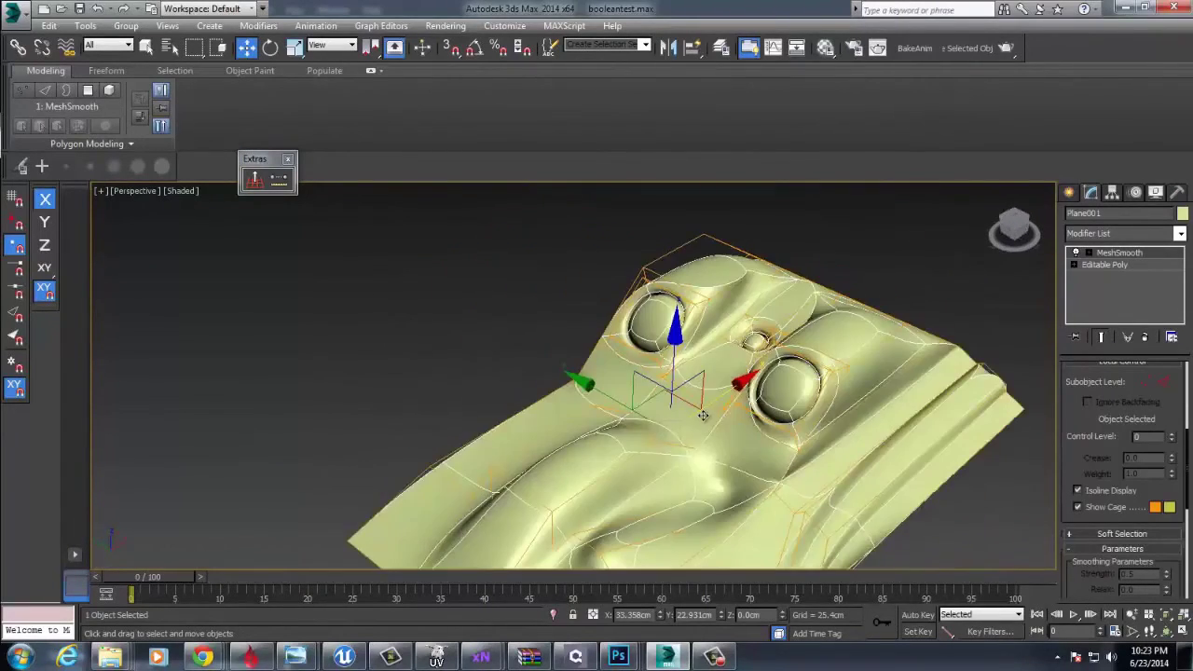
# Delete the whole smoothed model and show the home grid in the empty perspective view
pyautogui.press('Delete')
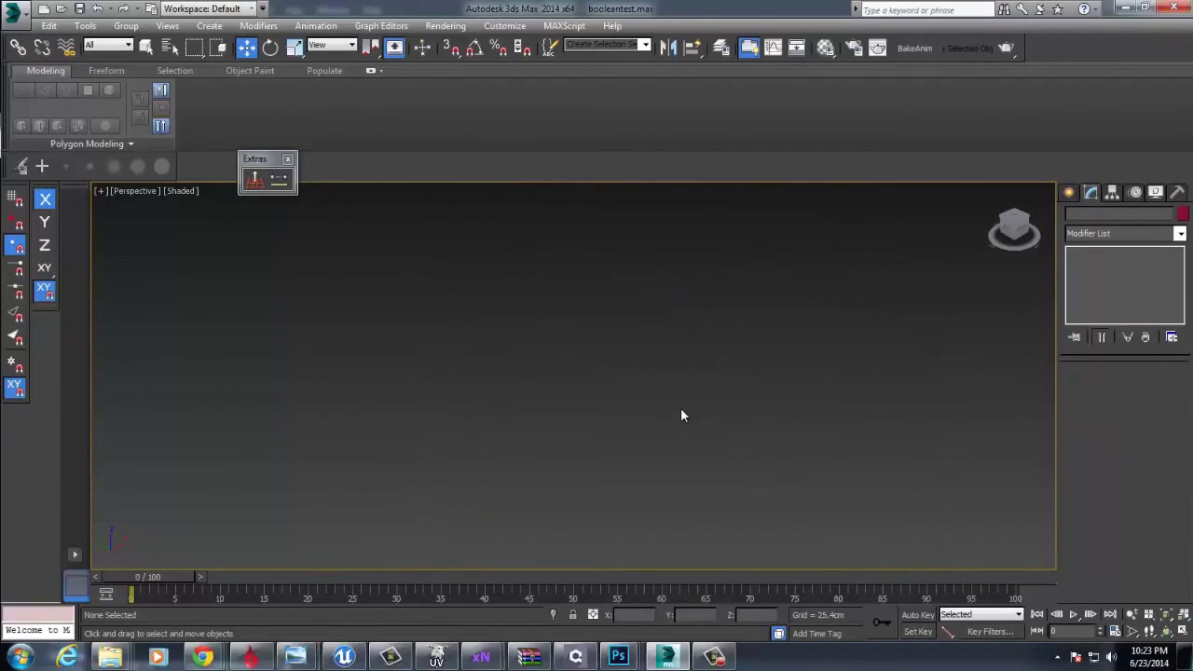
pyautogui.press('g')
pyautogui.keyDown('alt'); pyautogui.moveTo(592, 426); pyautogui.dragTo(587, 427, button='middle'); pyautogui.keyUp('alt')
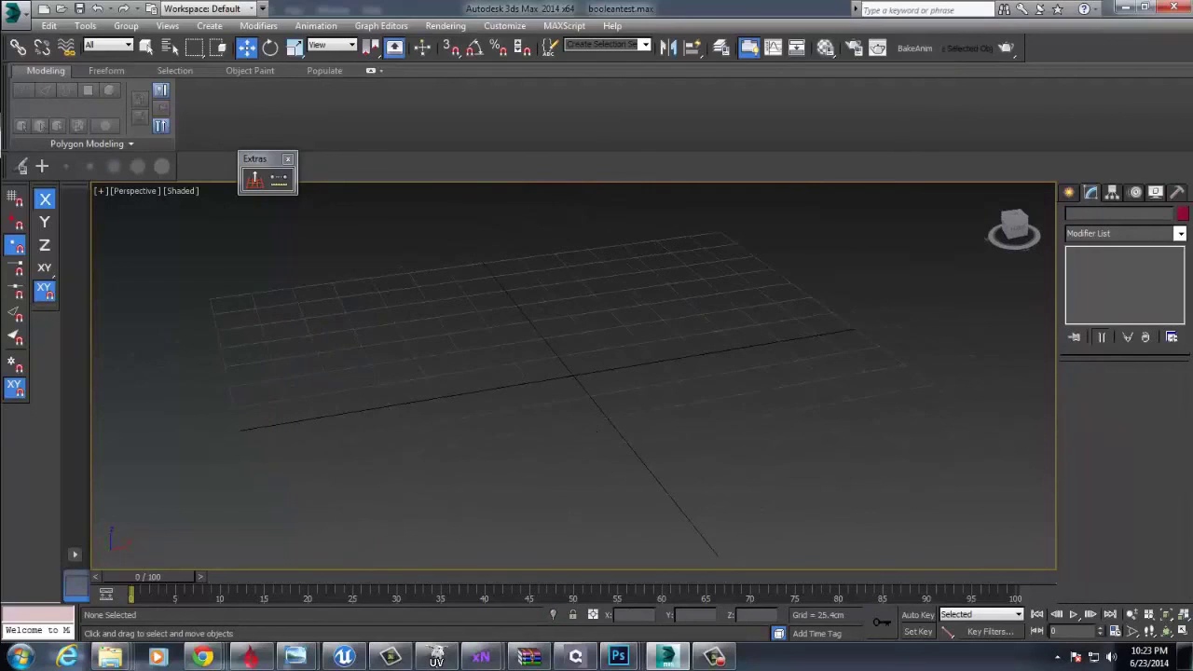